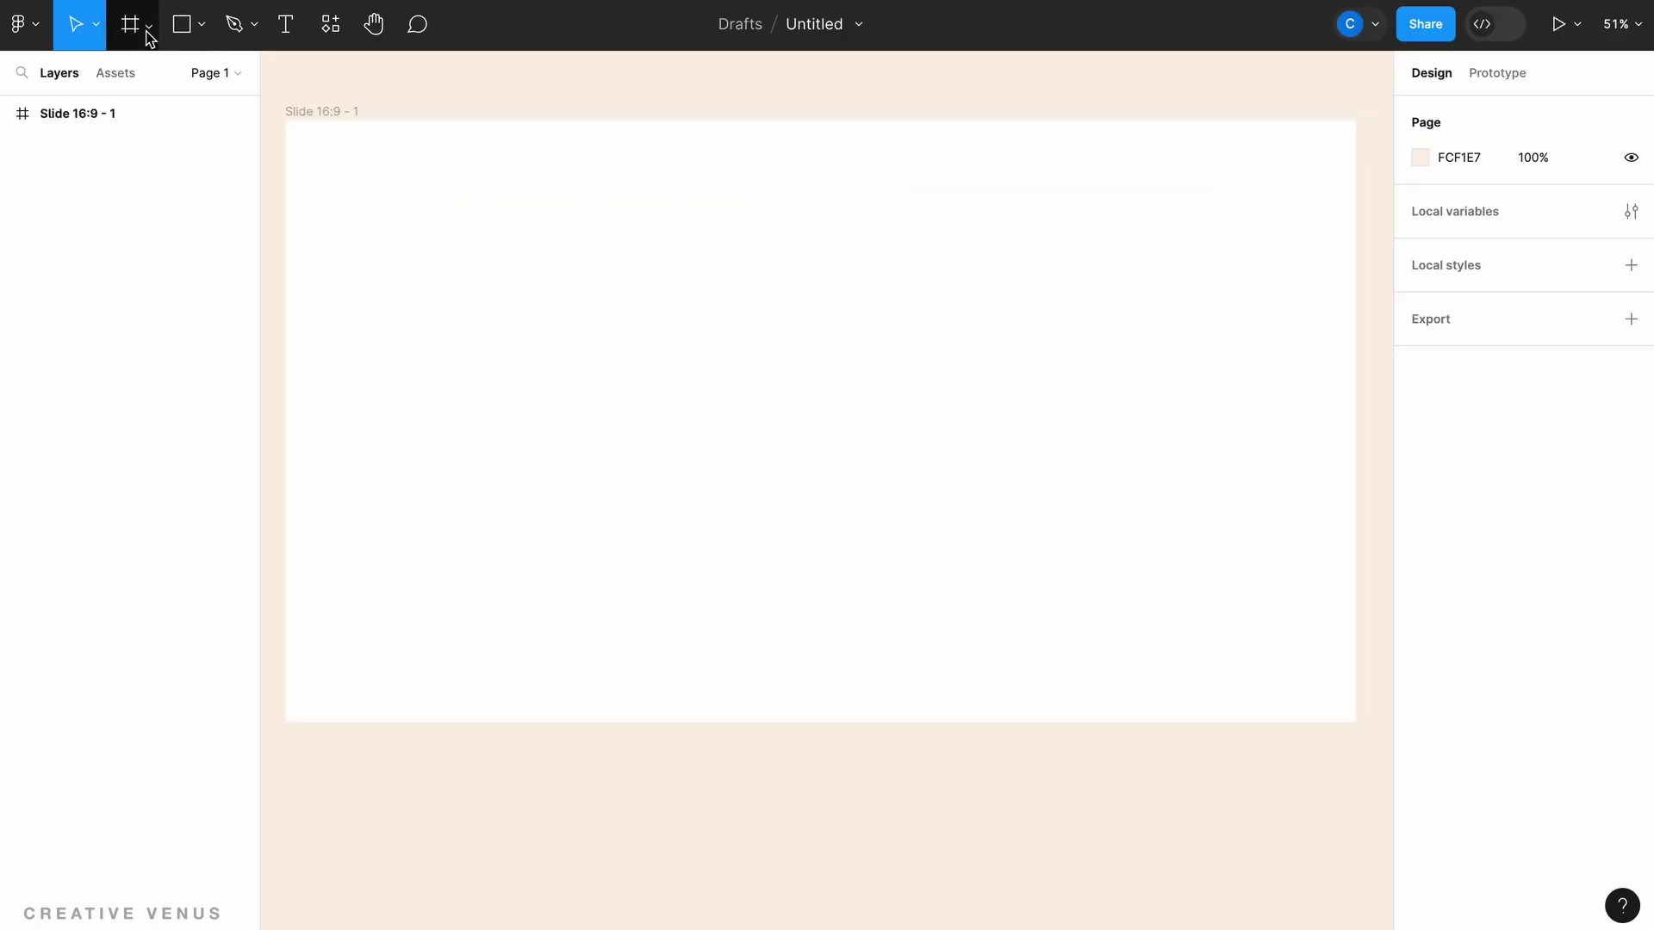
Draw a six-sided polygon on the slide with corner radius 72.
click(203, 27)
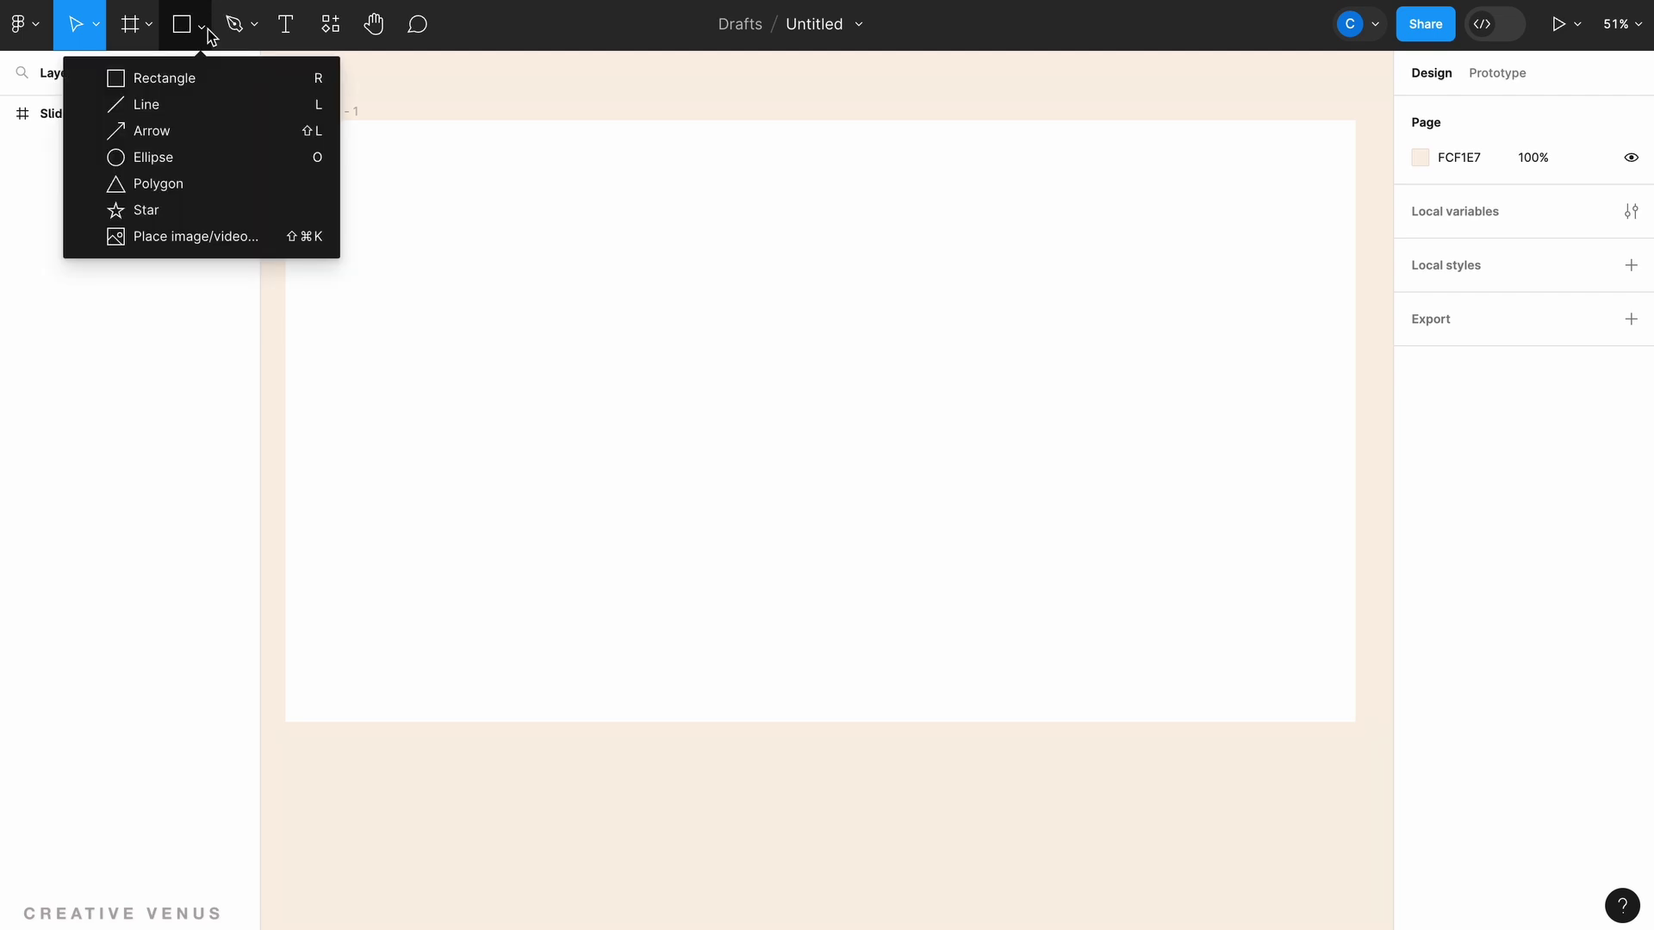
click(169, 183)
drag(565, 240, 766, 472)
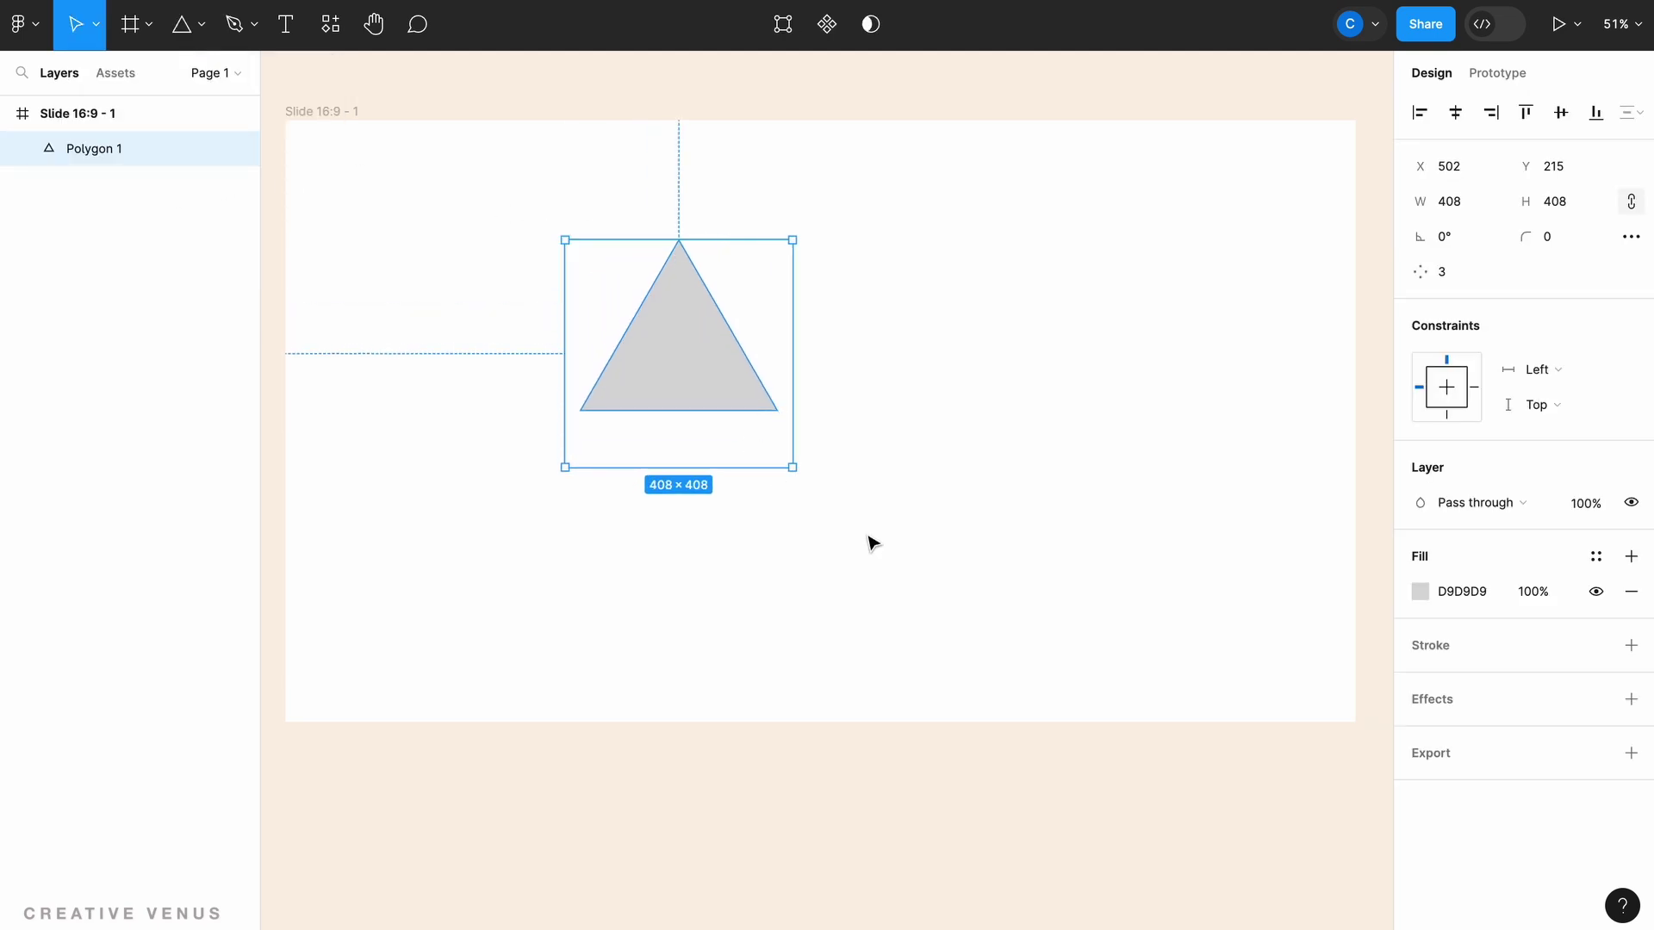
mouse_move(779, 415)
mouse_down()
mouse_move(785, 275)
mouse_move(785, 291)
mouse_up()
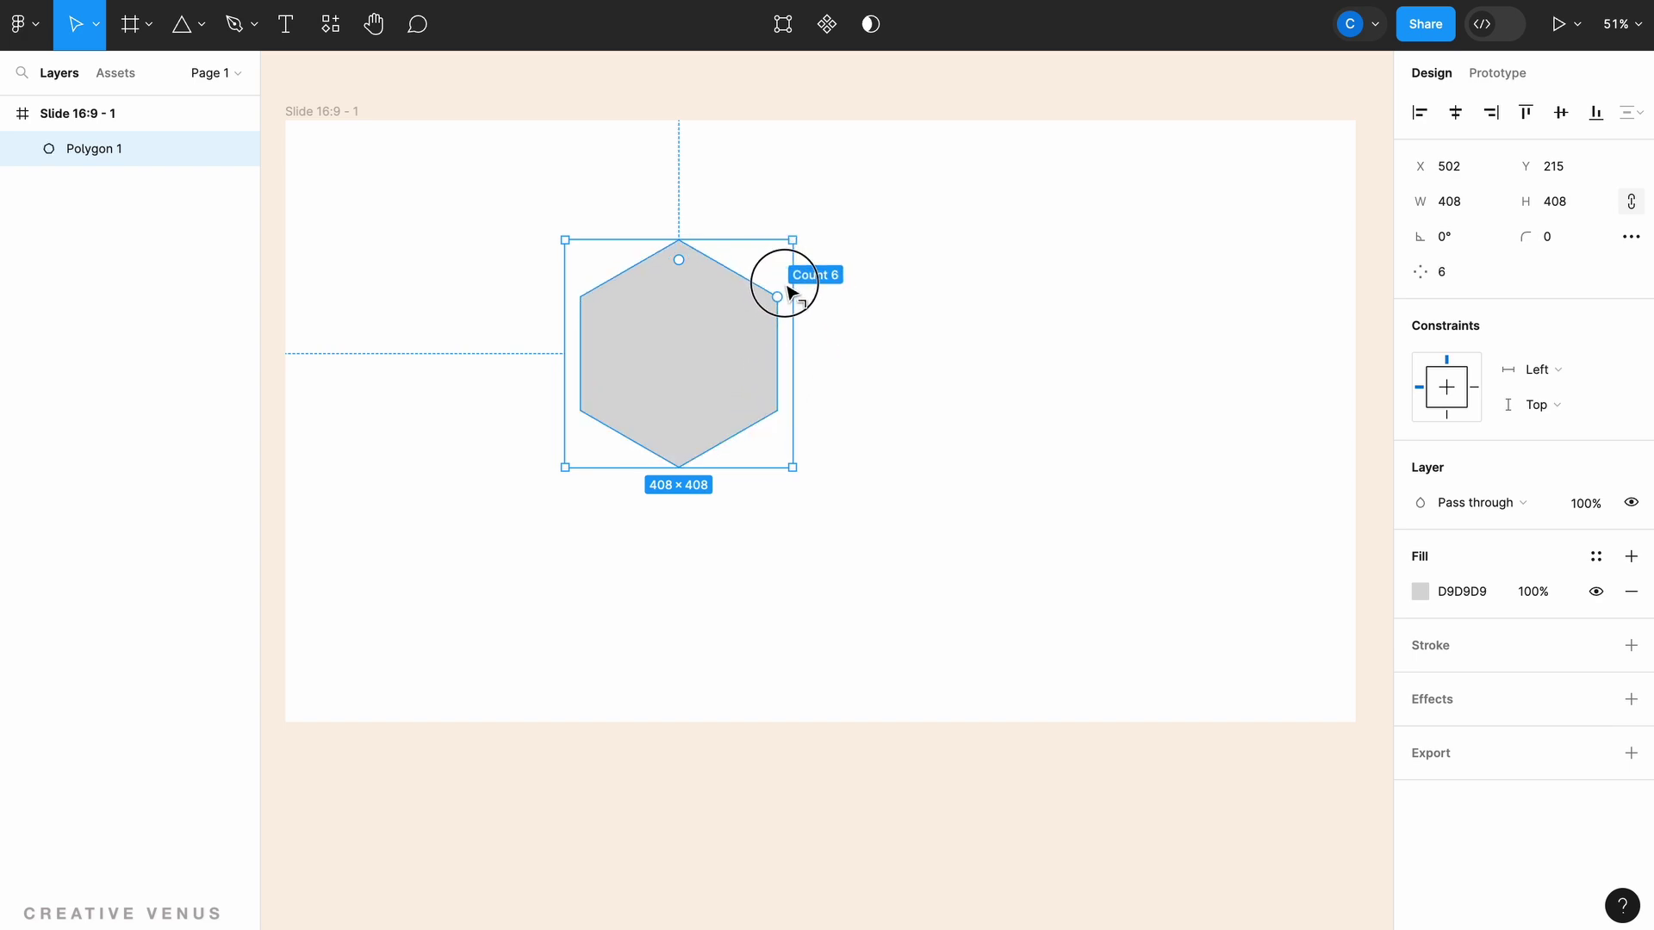
drag(679, 260, 676, 291)
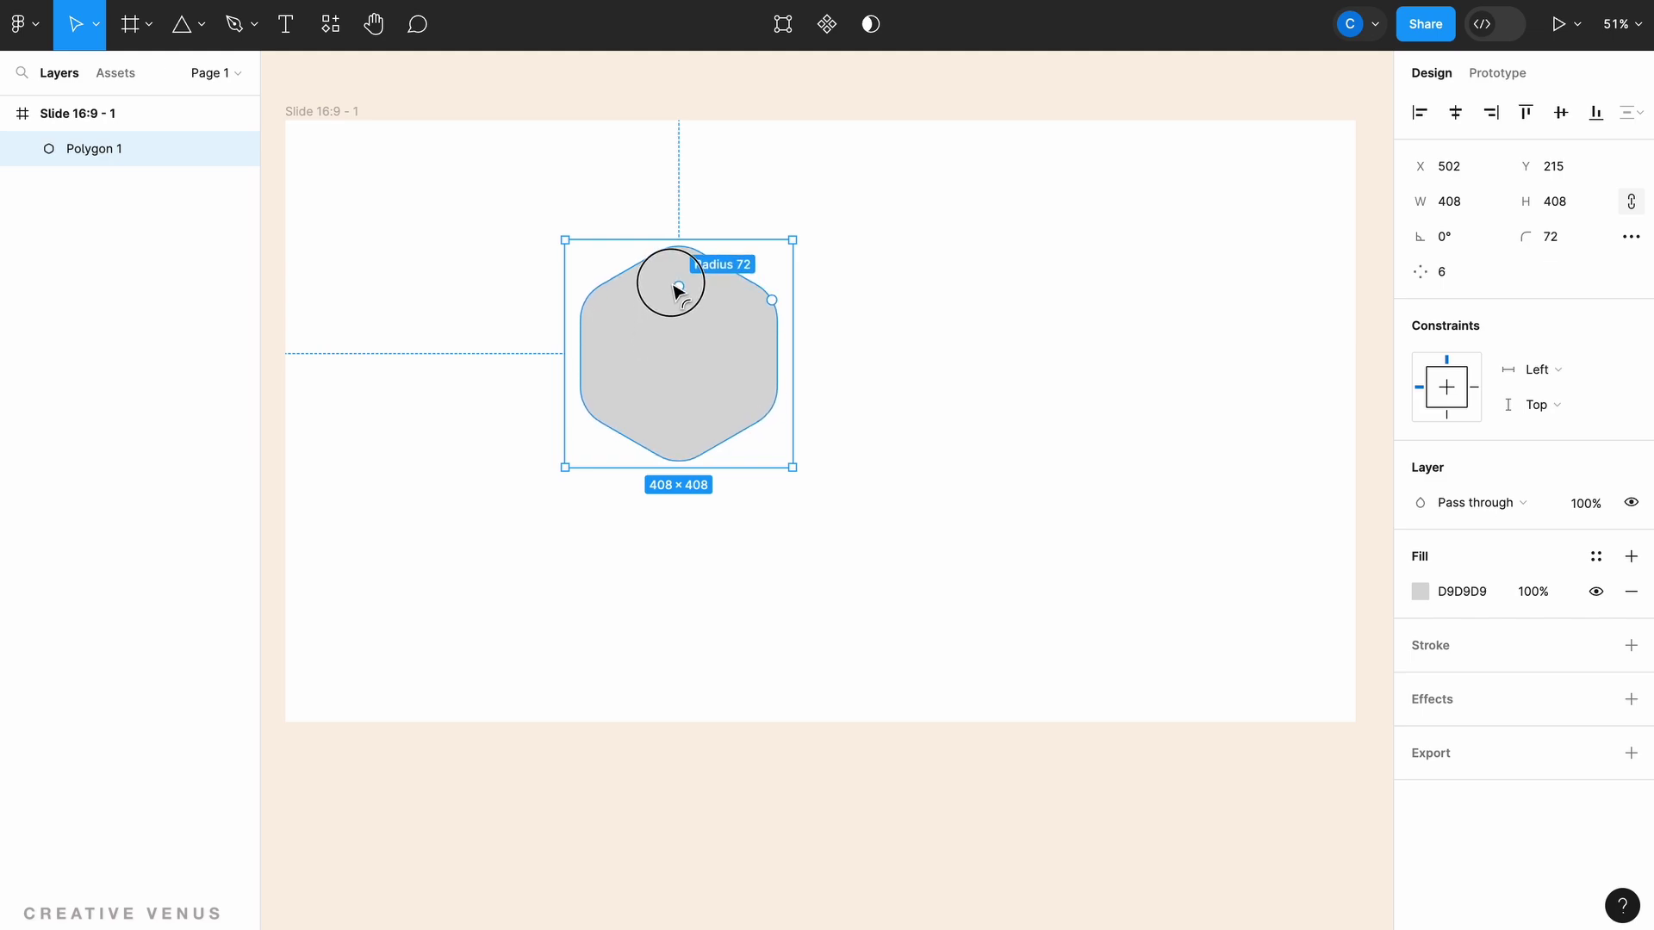
Centre the hexagon on the slide and fill it pale grey EFEFEF.
click(897, 405)
mouse_move(767, 385)
mouse_down()
mouse_move(810, 419)
mouse_move(815, 392)
mouse_move(815, 426)
mouse_up()
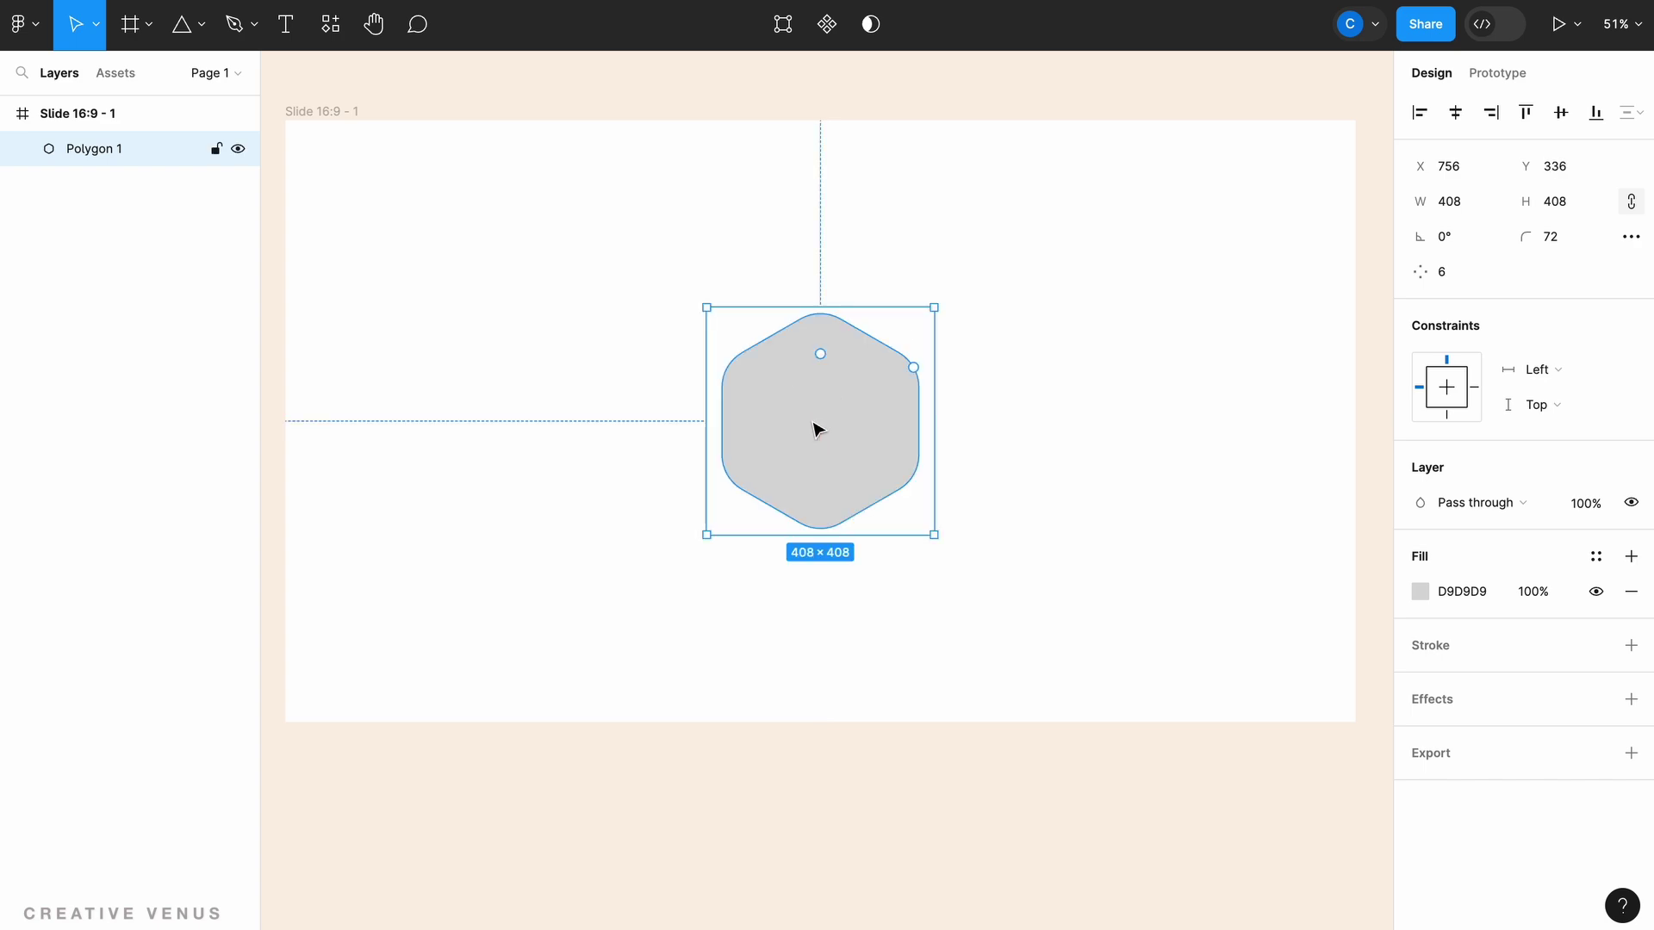
click(1421, 594)
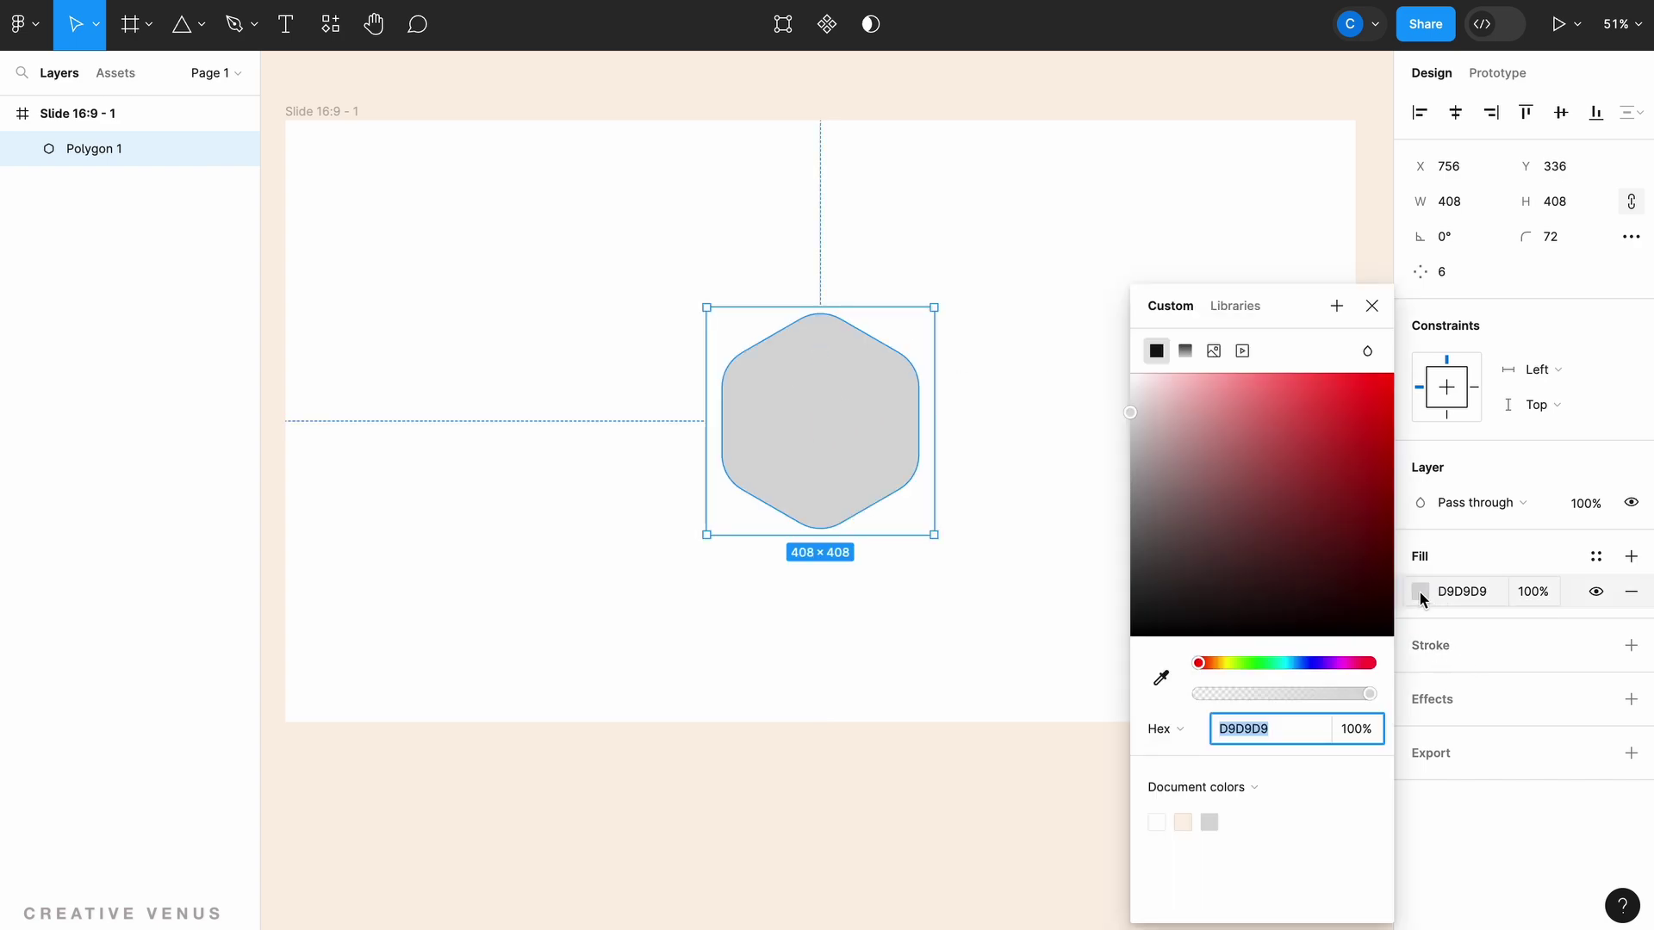
drag(1171, 436, 1119, 390)
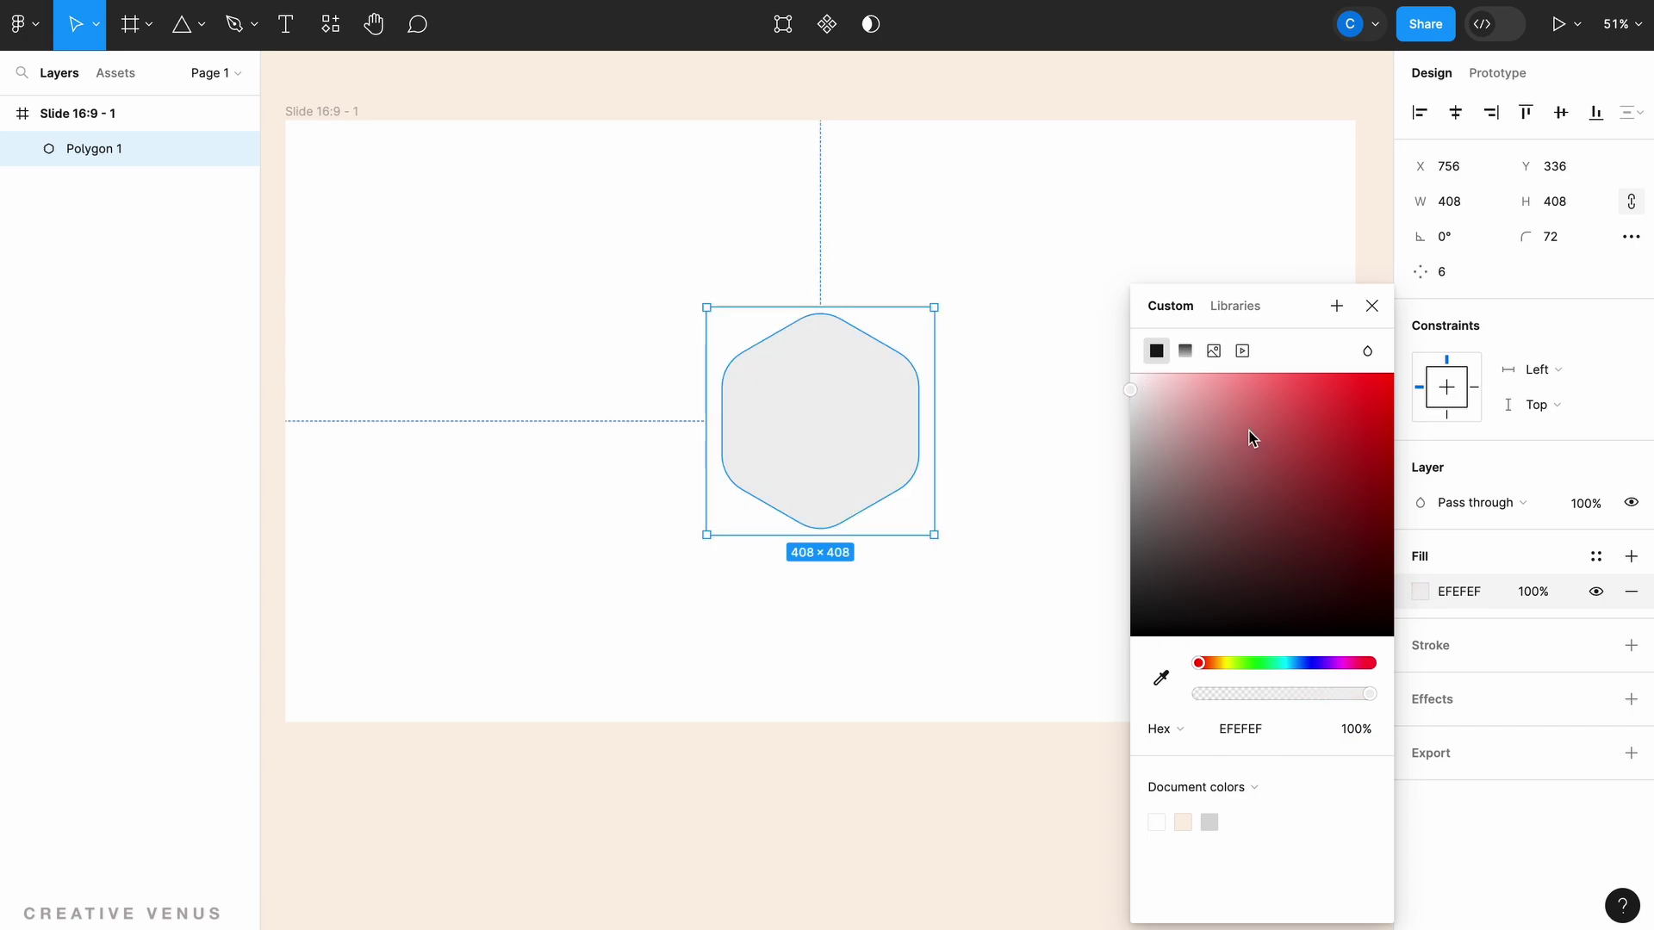
click(986, 506)
click(814, 435)
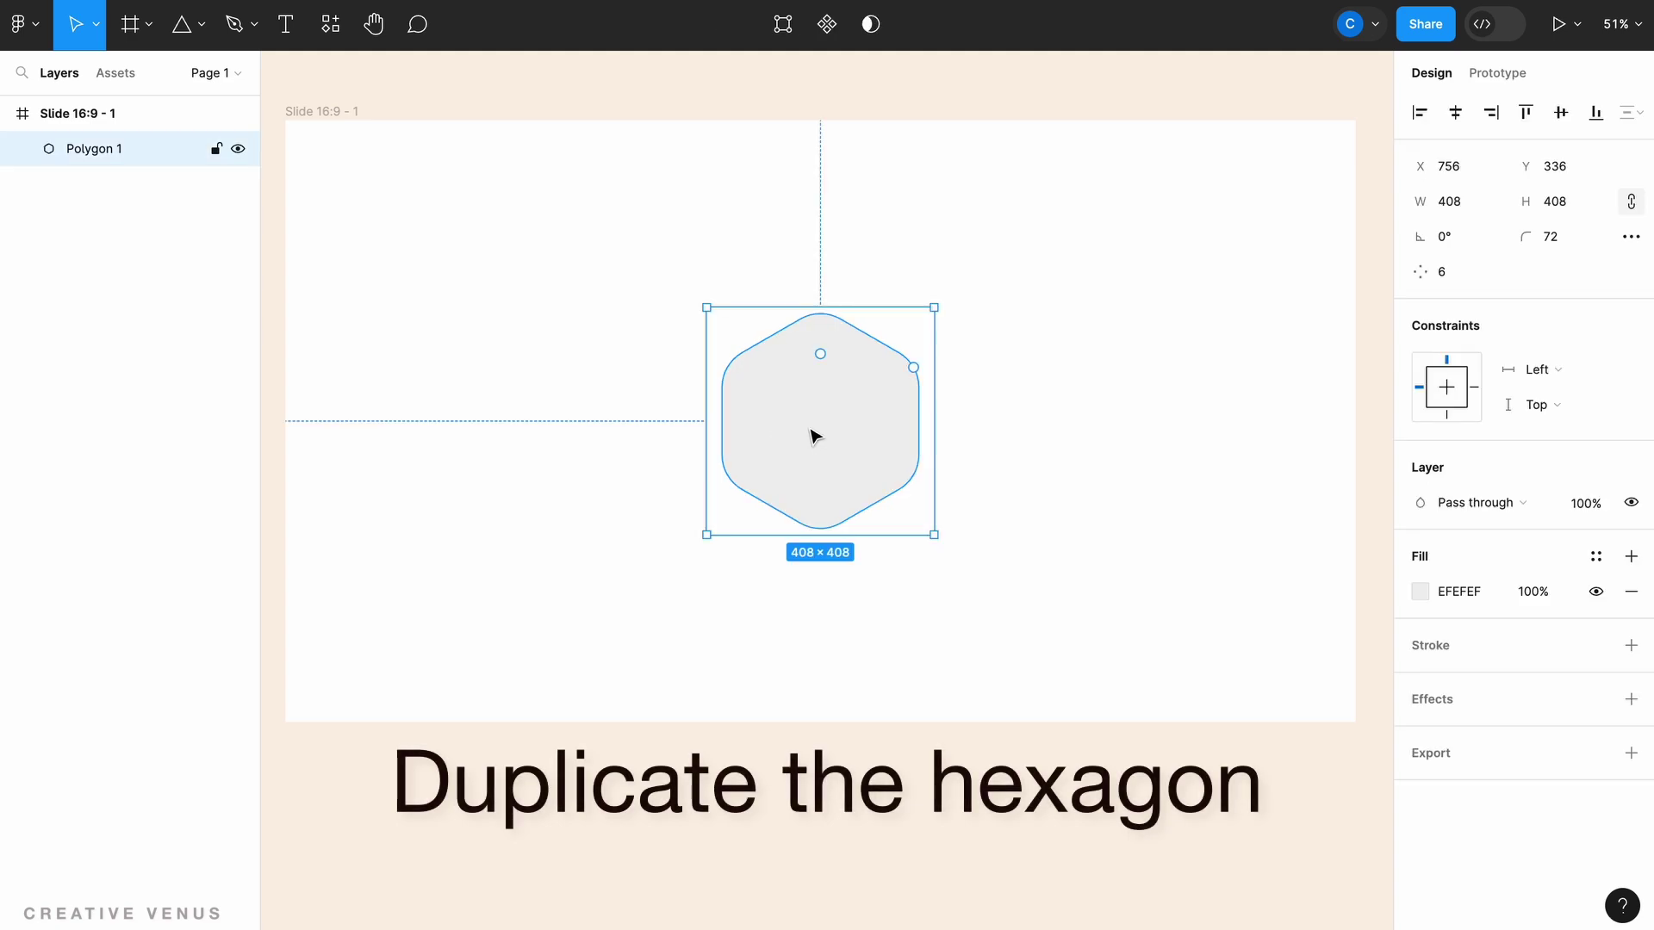
Duplicate the hexagon, shrink the copy to 385×385 and centre it over the original.
key(ctrl+d)
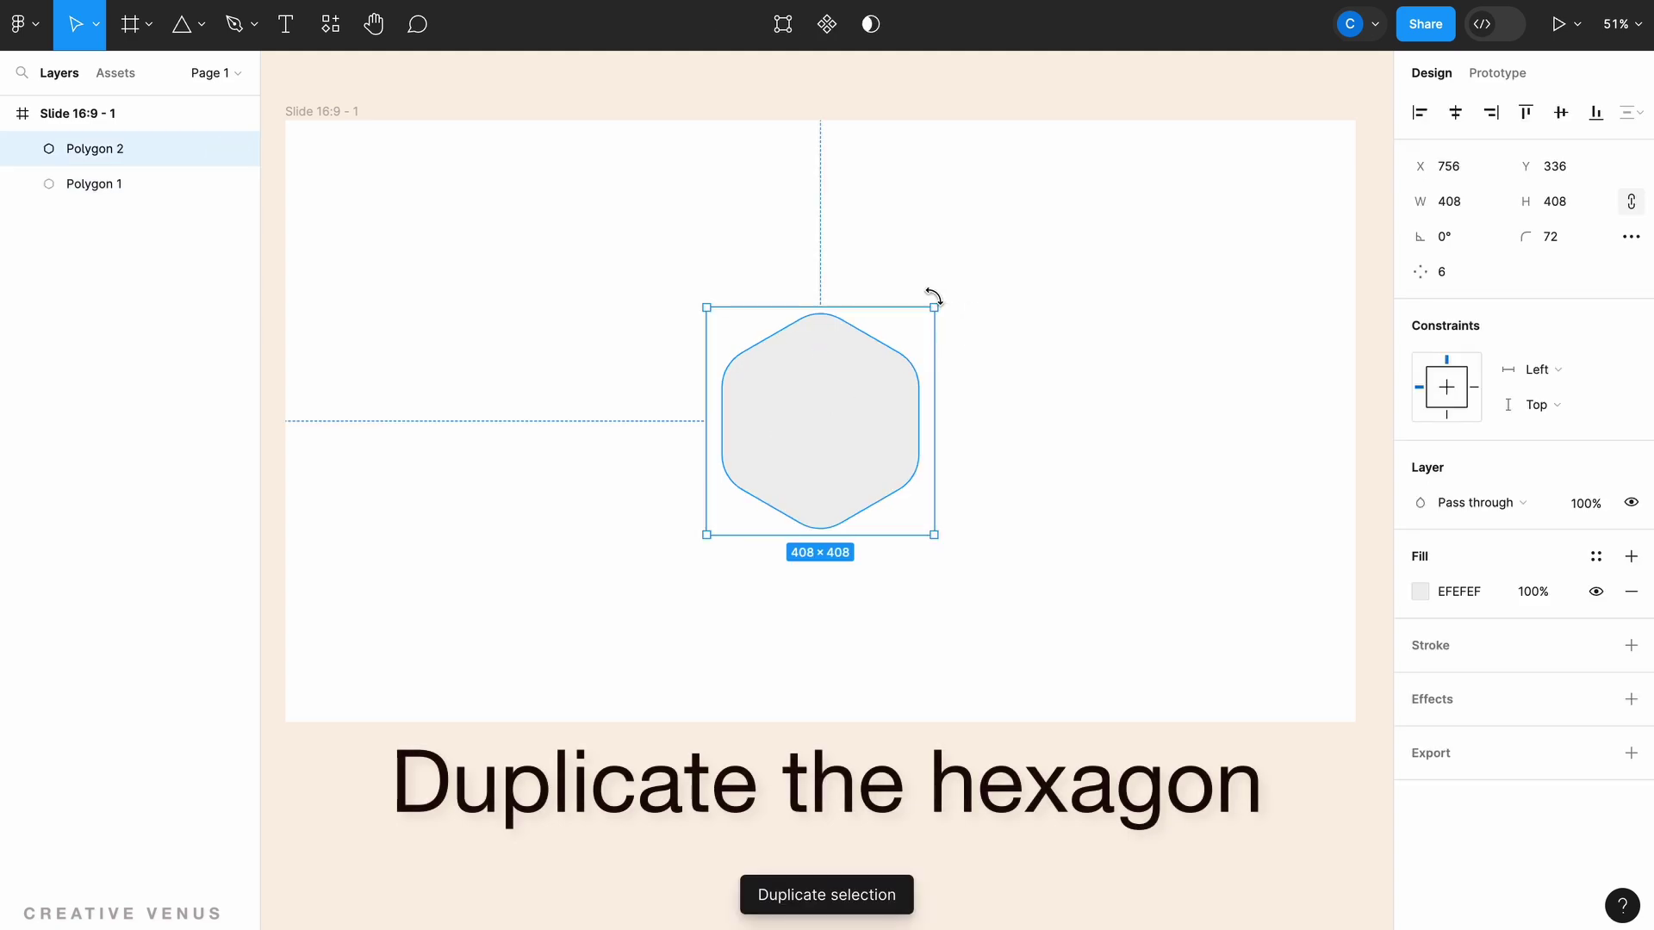
click(934, 308)
click(938, 305)
drag(938, 305, 922, 321)
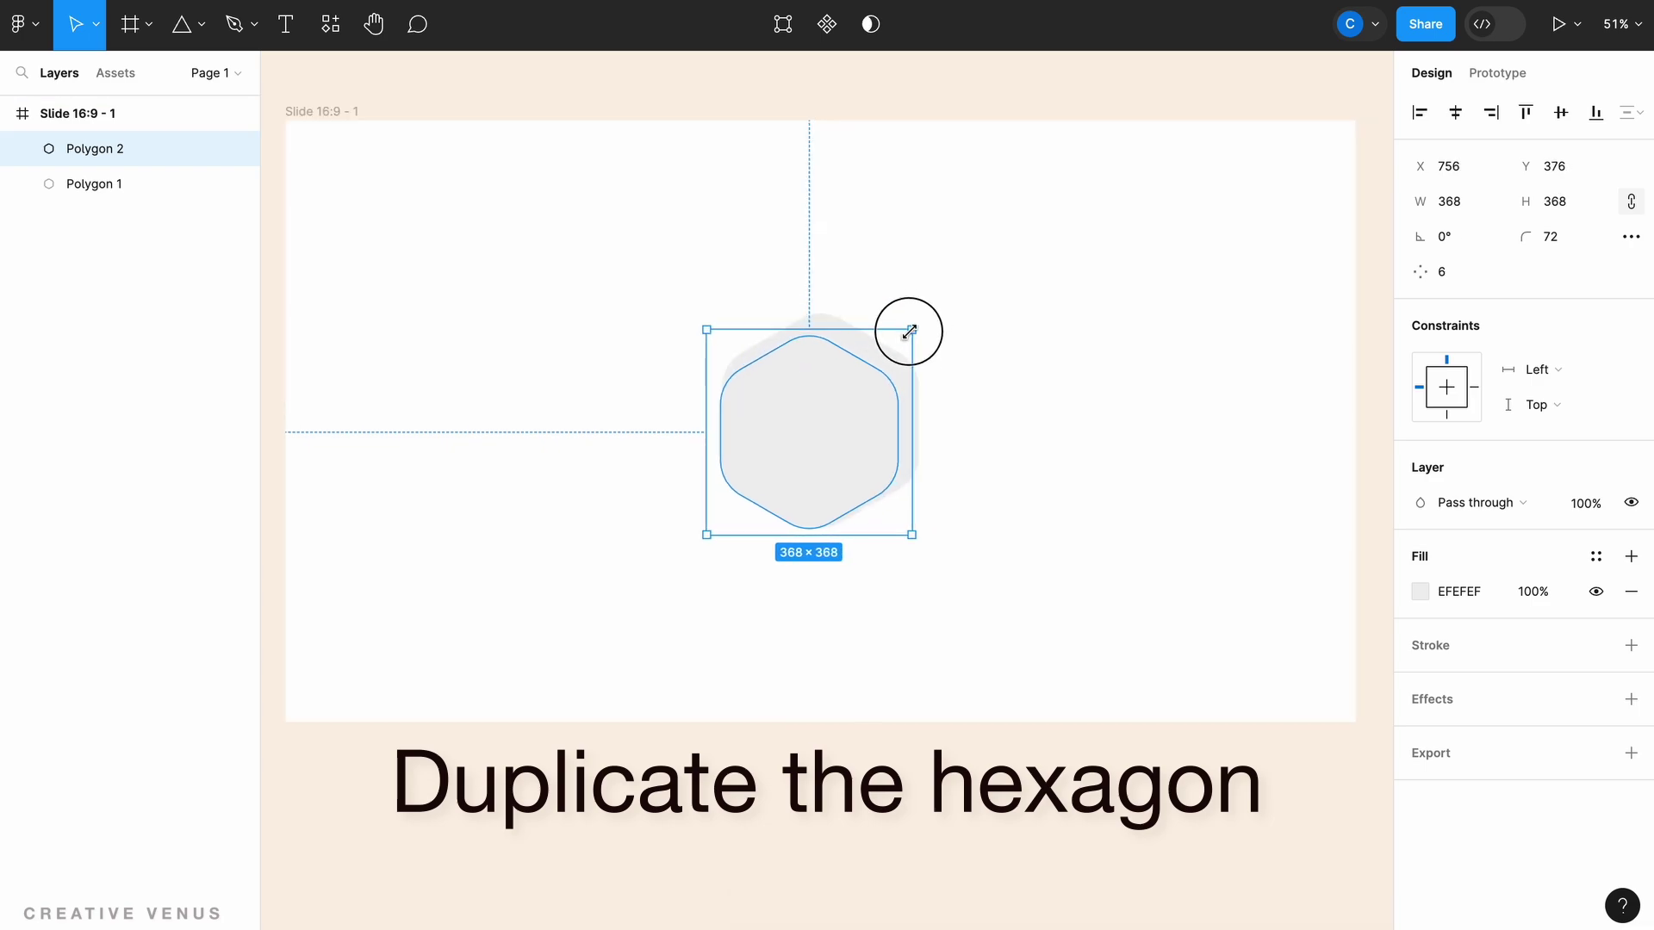
drag(842, 425, 844, 423)
Fill the copy pure white FFFFFF and nudge it back to centre.
click(1419, 592)
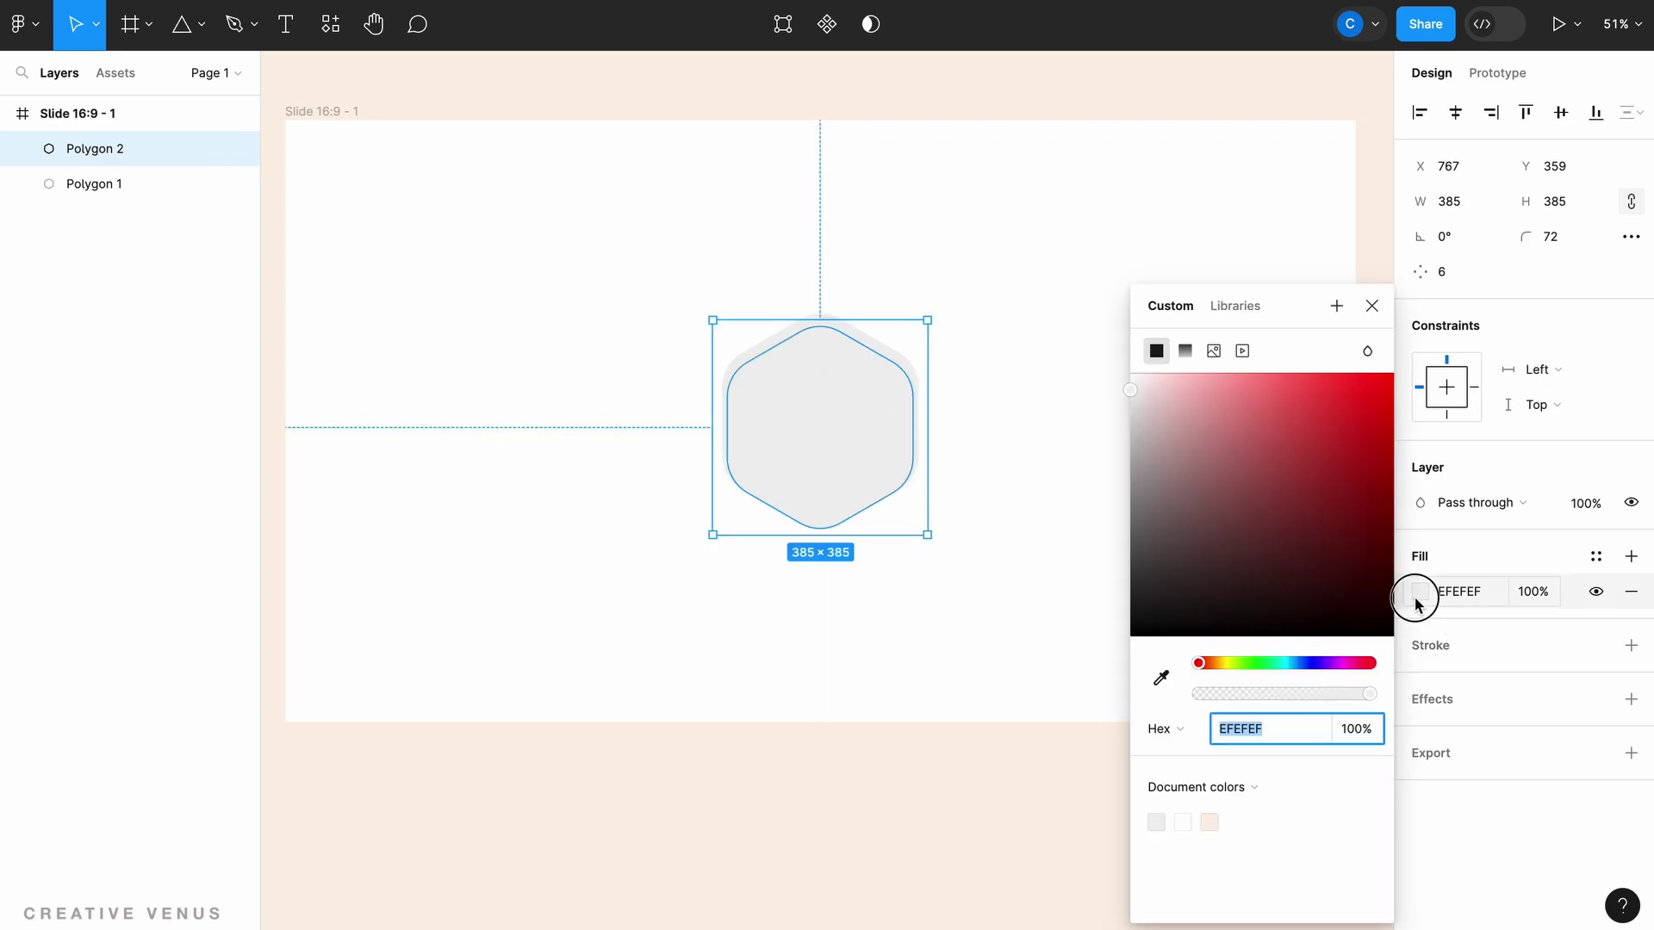
drag(1163, 401, 1128, 376)
click(1098, 354)
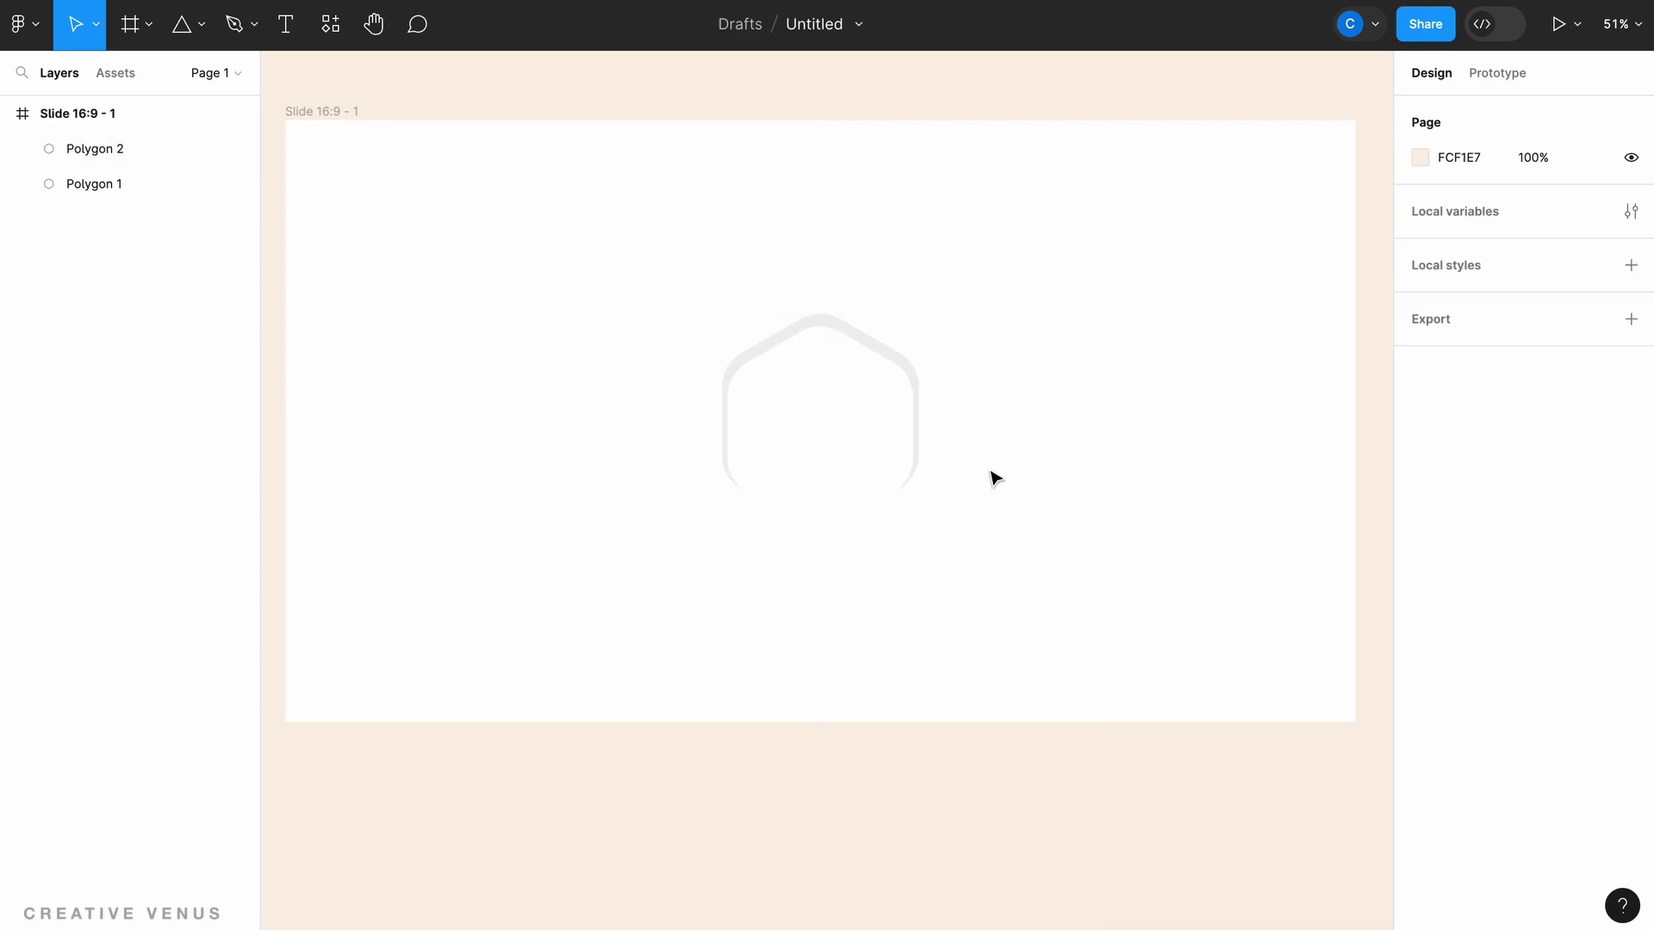
click(823, 443)
drag(823, 443, 823, 435)
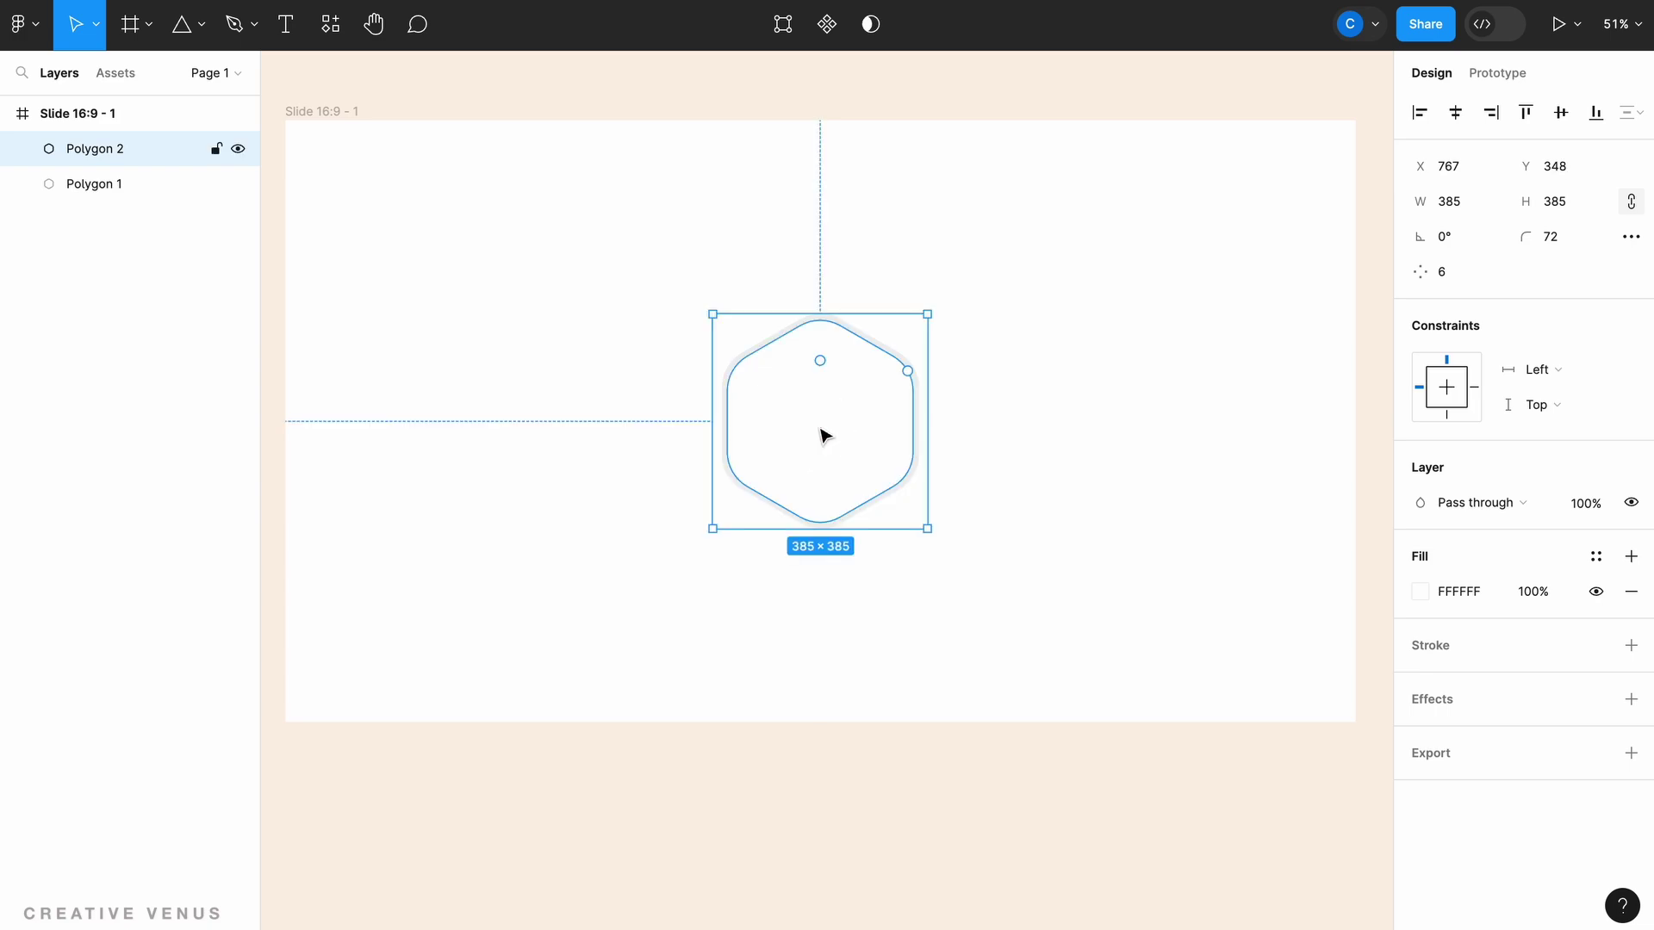
Add a drop shadow to the white hexagon with Y offset 21 and blur about 6.
click(1439, 706)
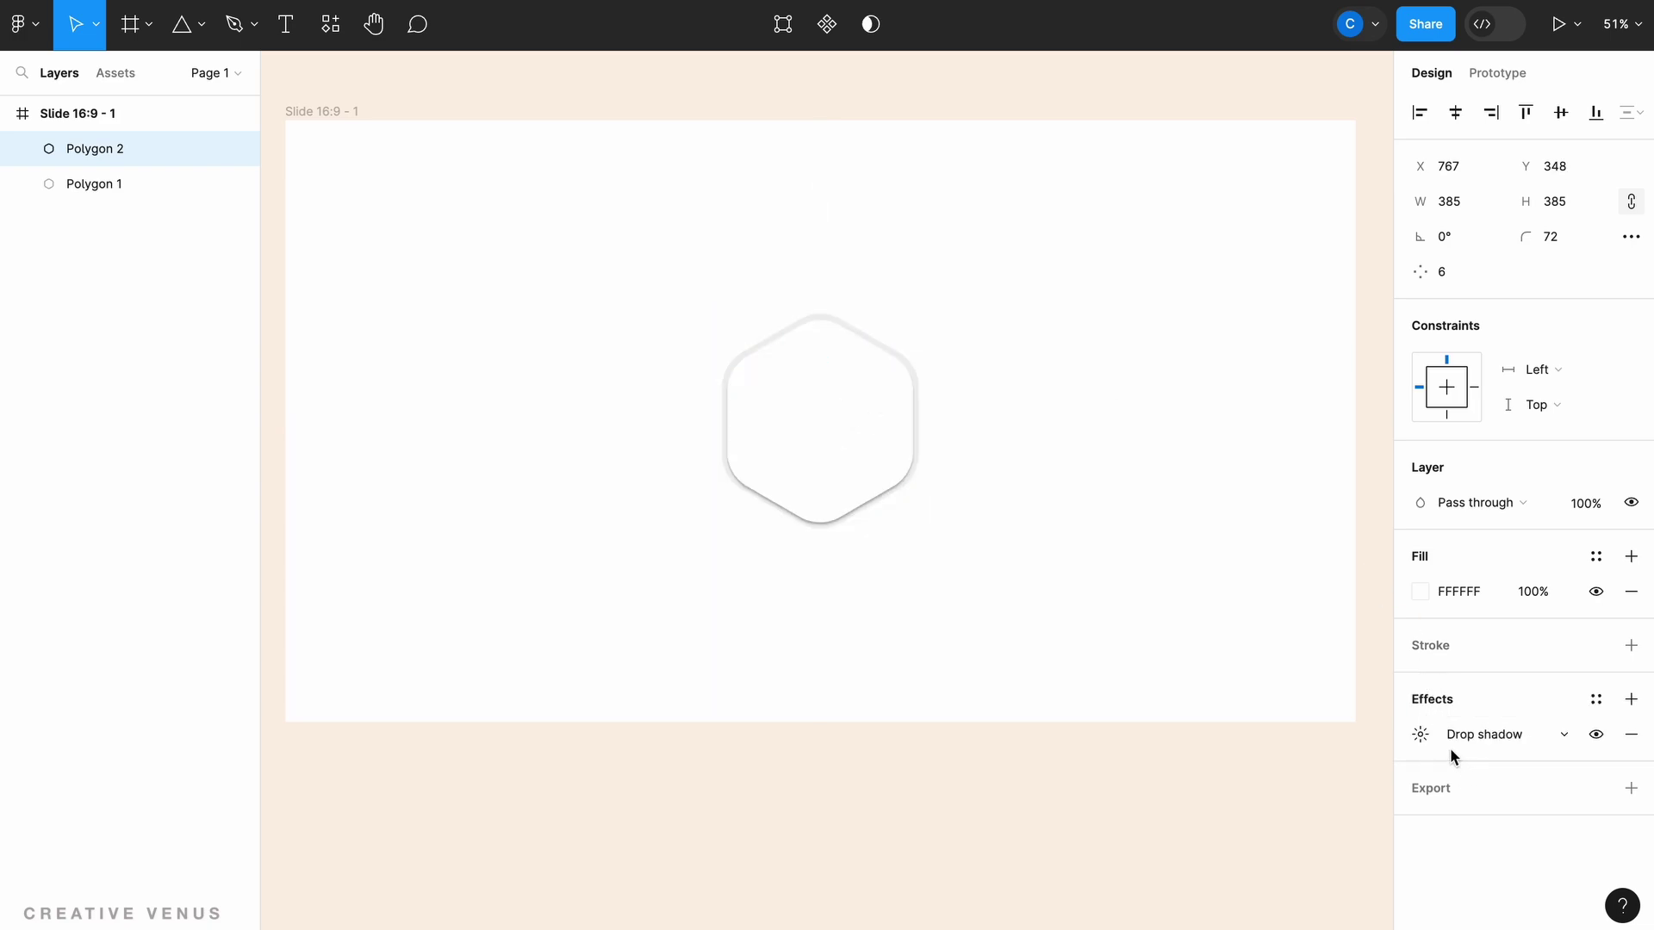
click(1420, 734)
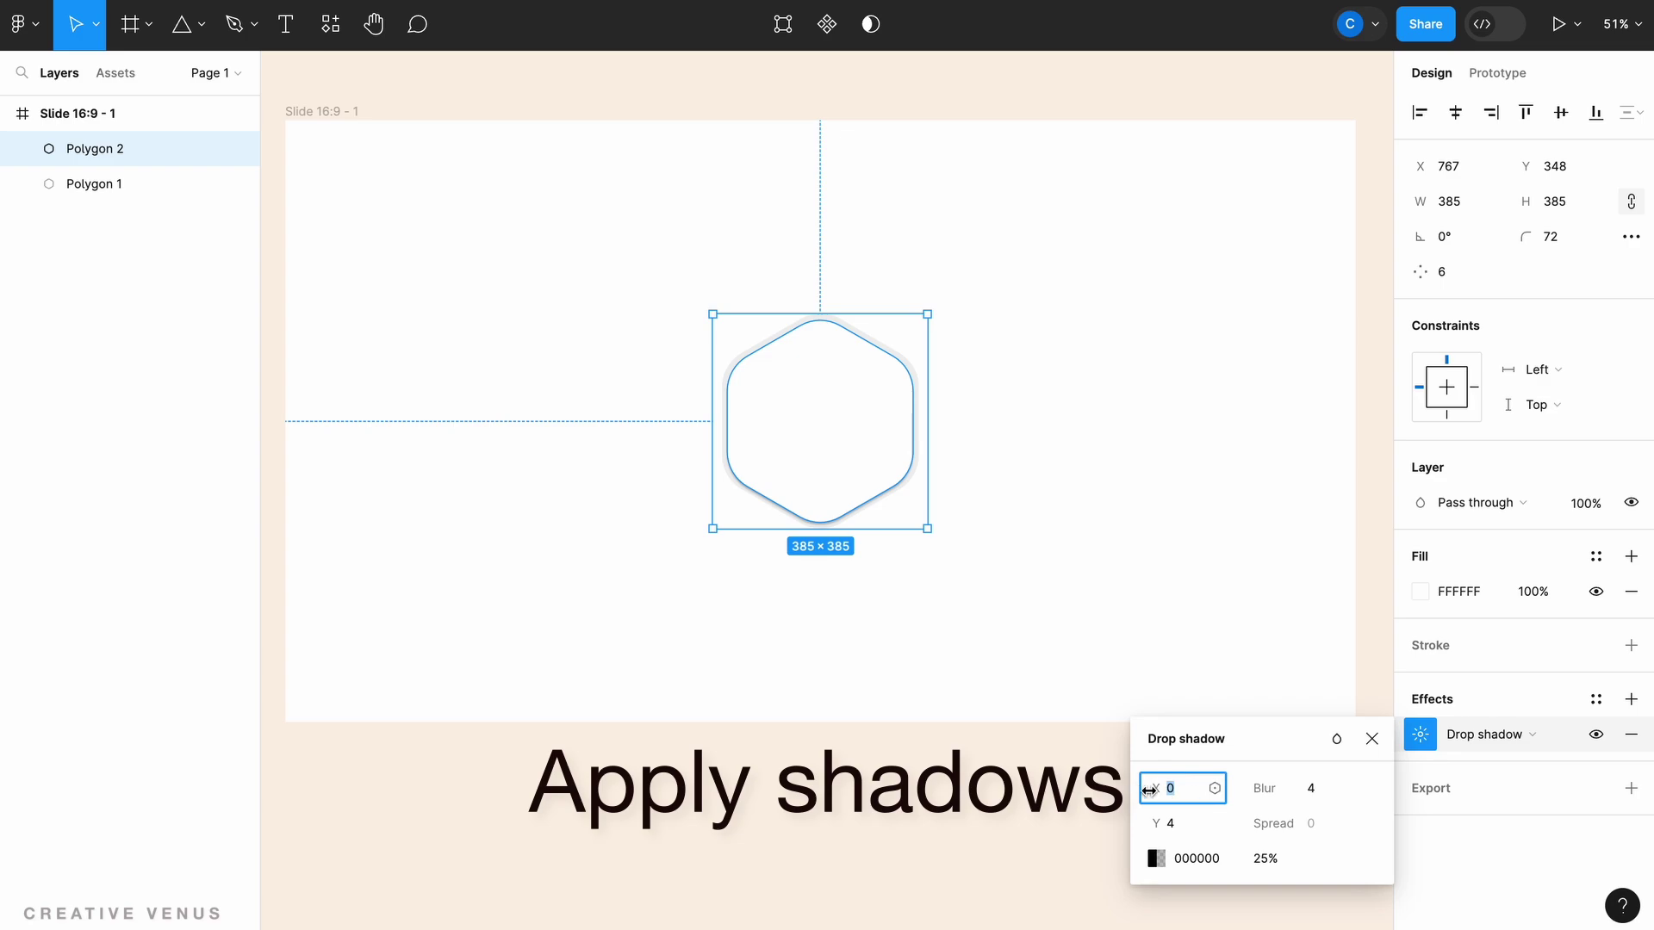
drag(1264, 789, 1298, 791)
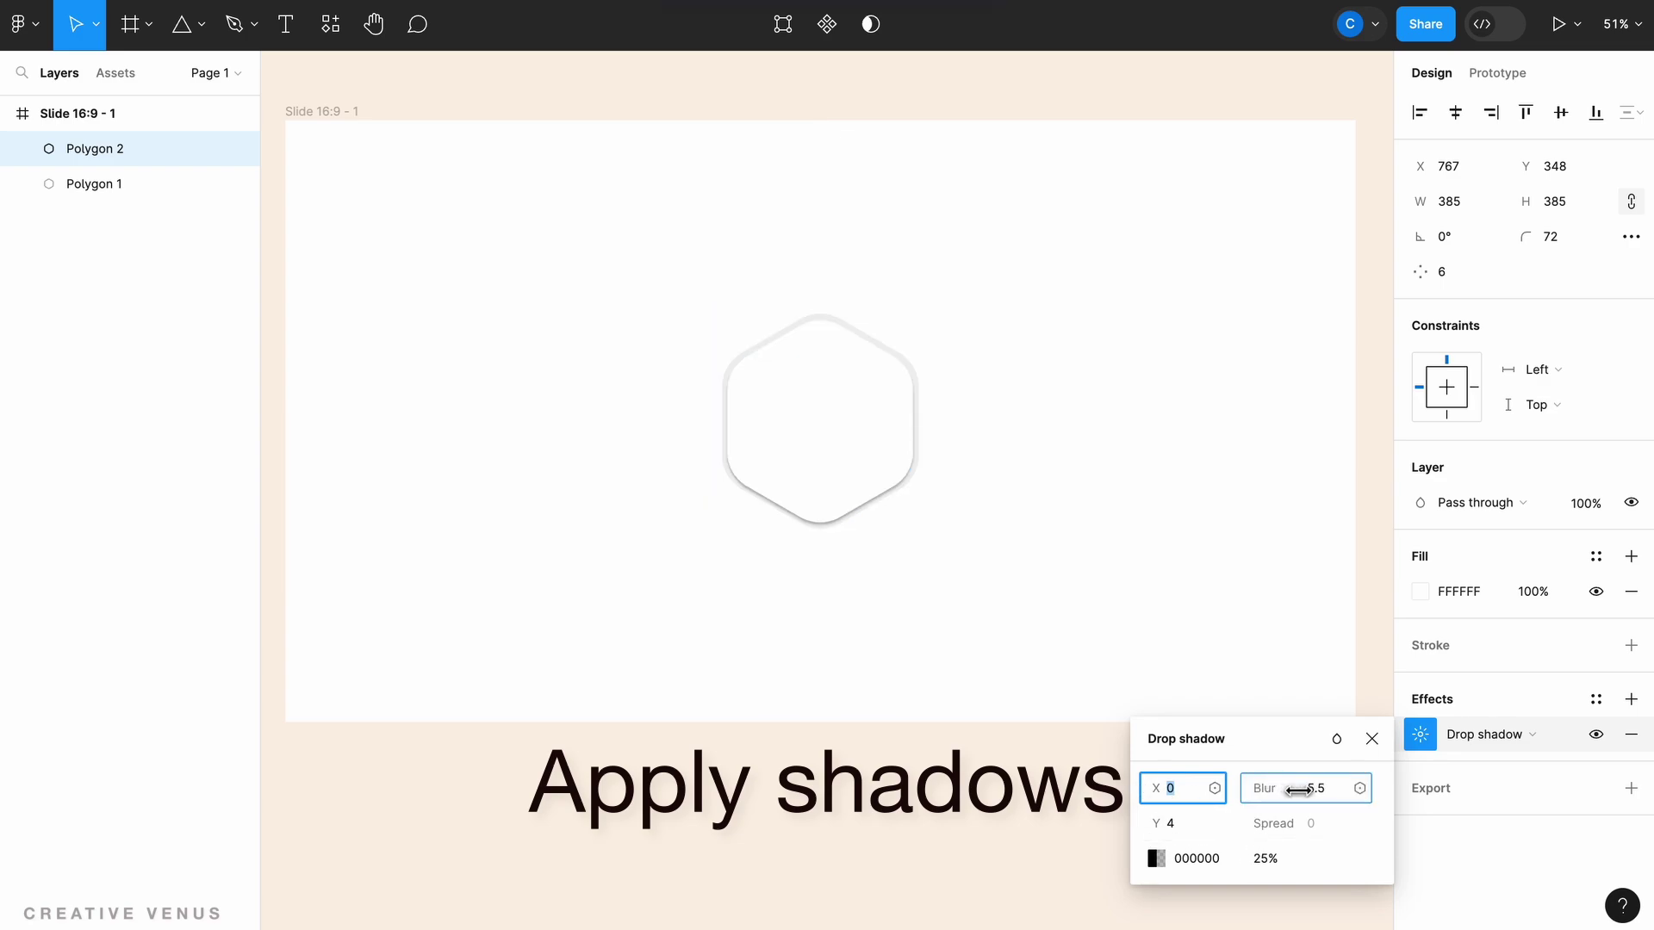
drag(1156, 824, 1197, 824)
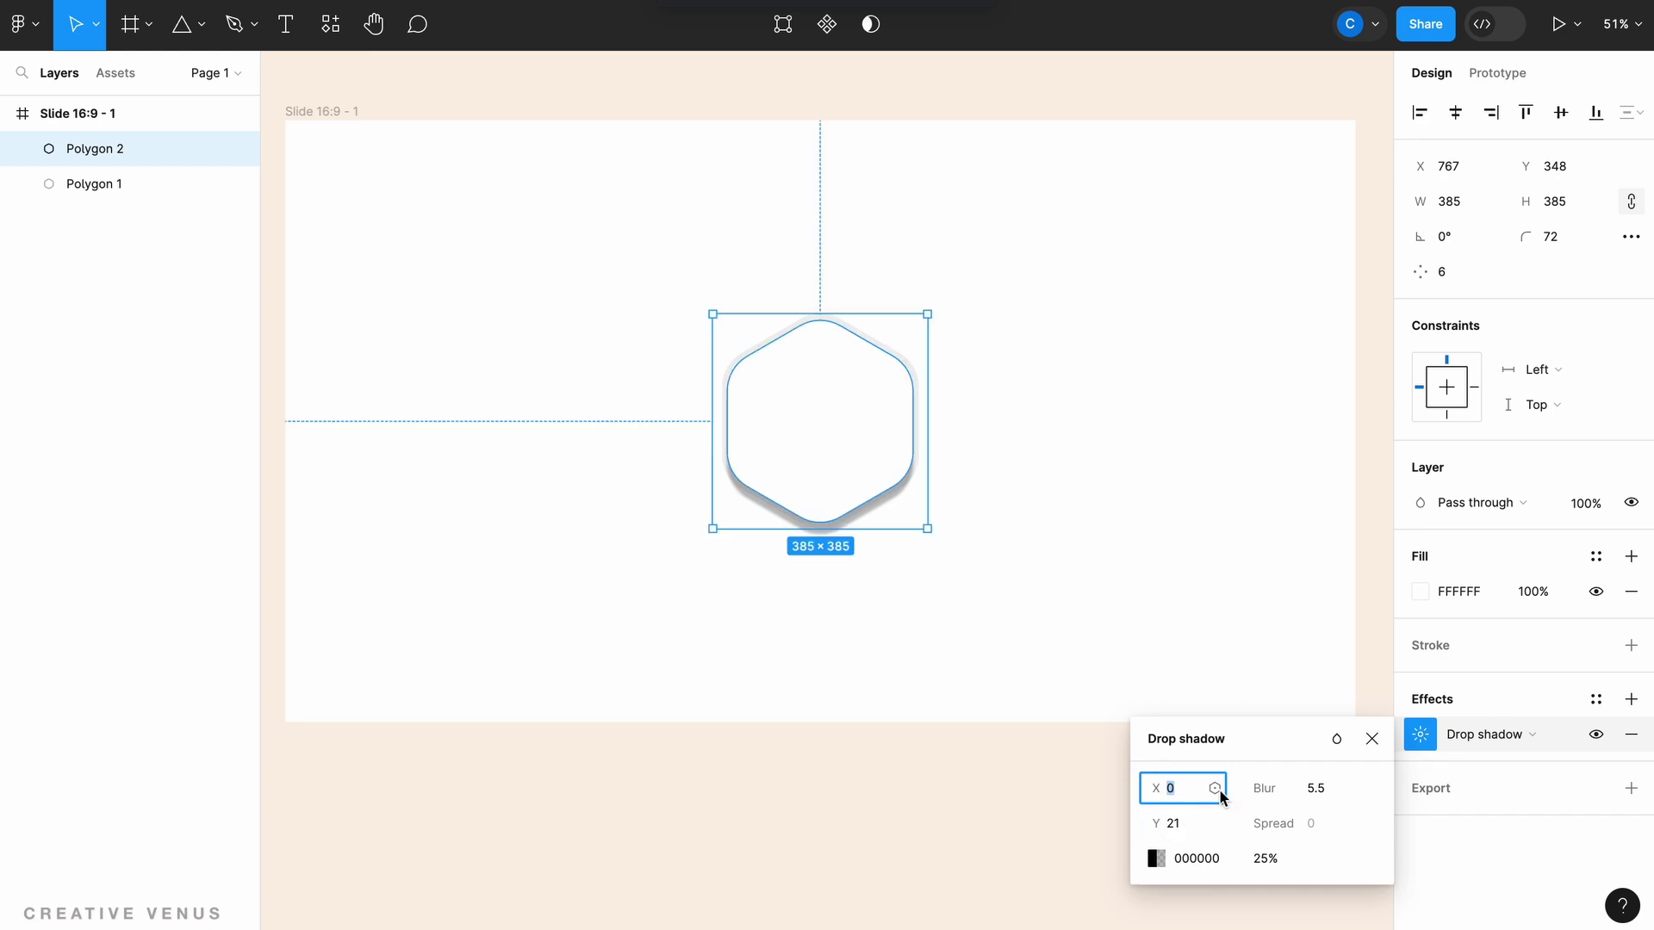
drag(1275, 791, 1285, 790)
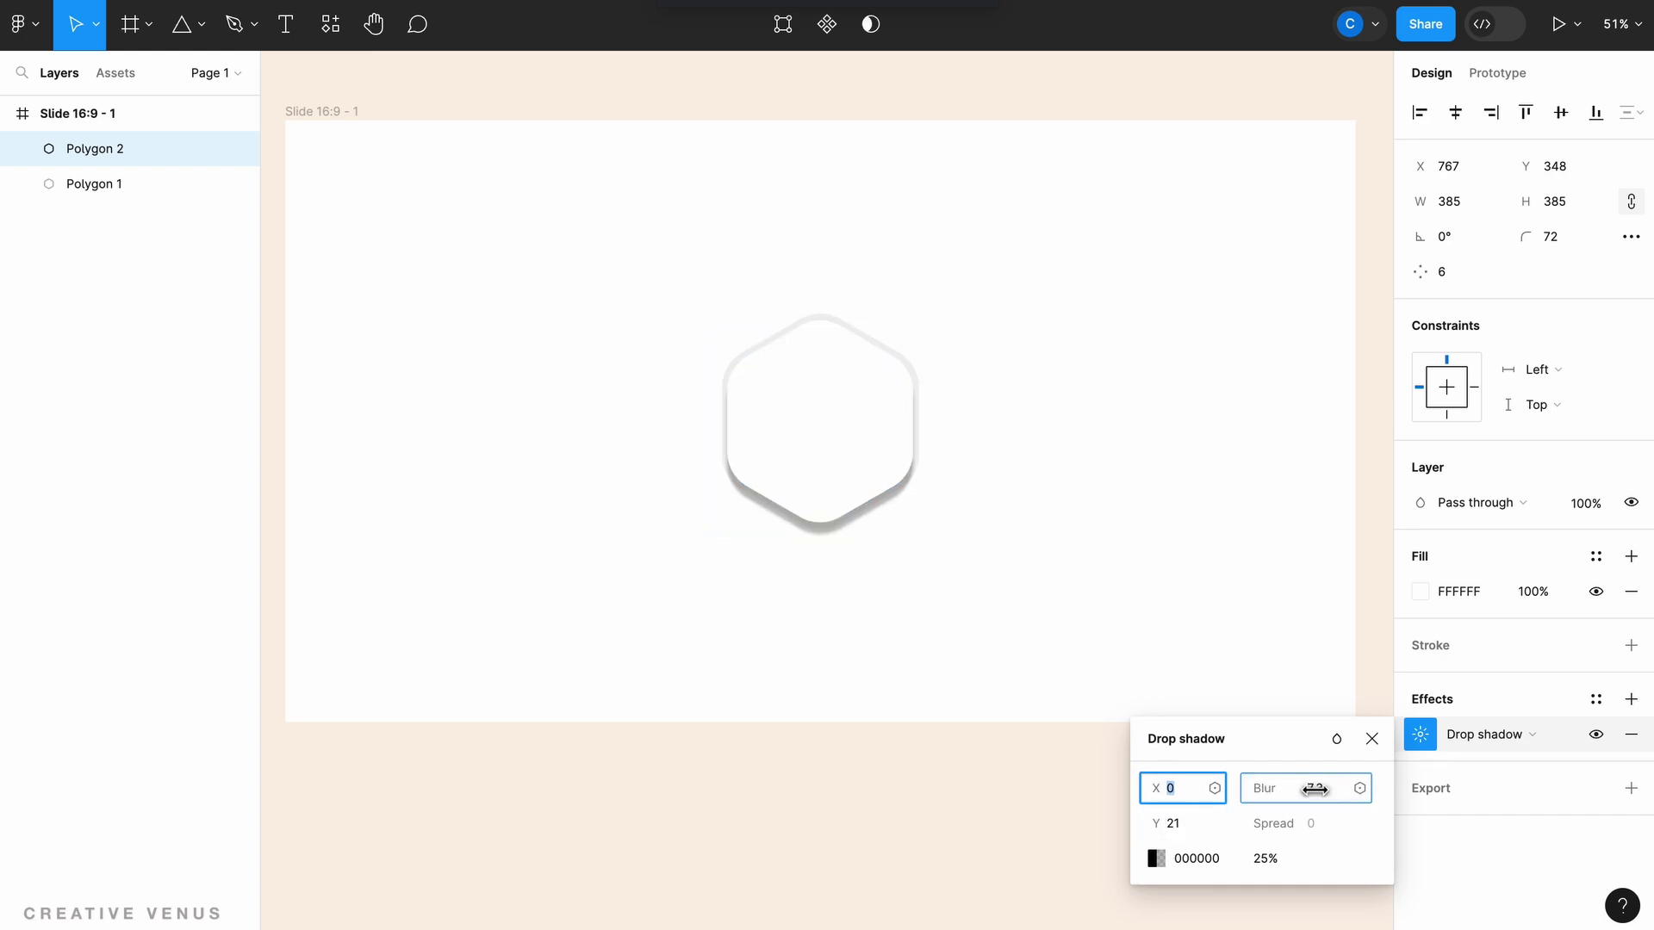
click(922, 620)
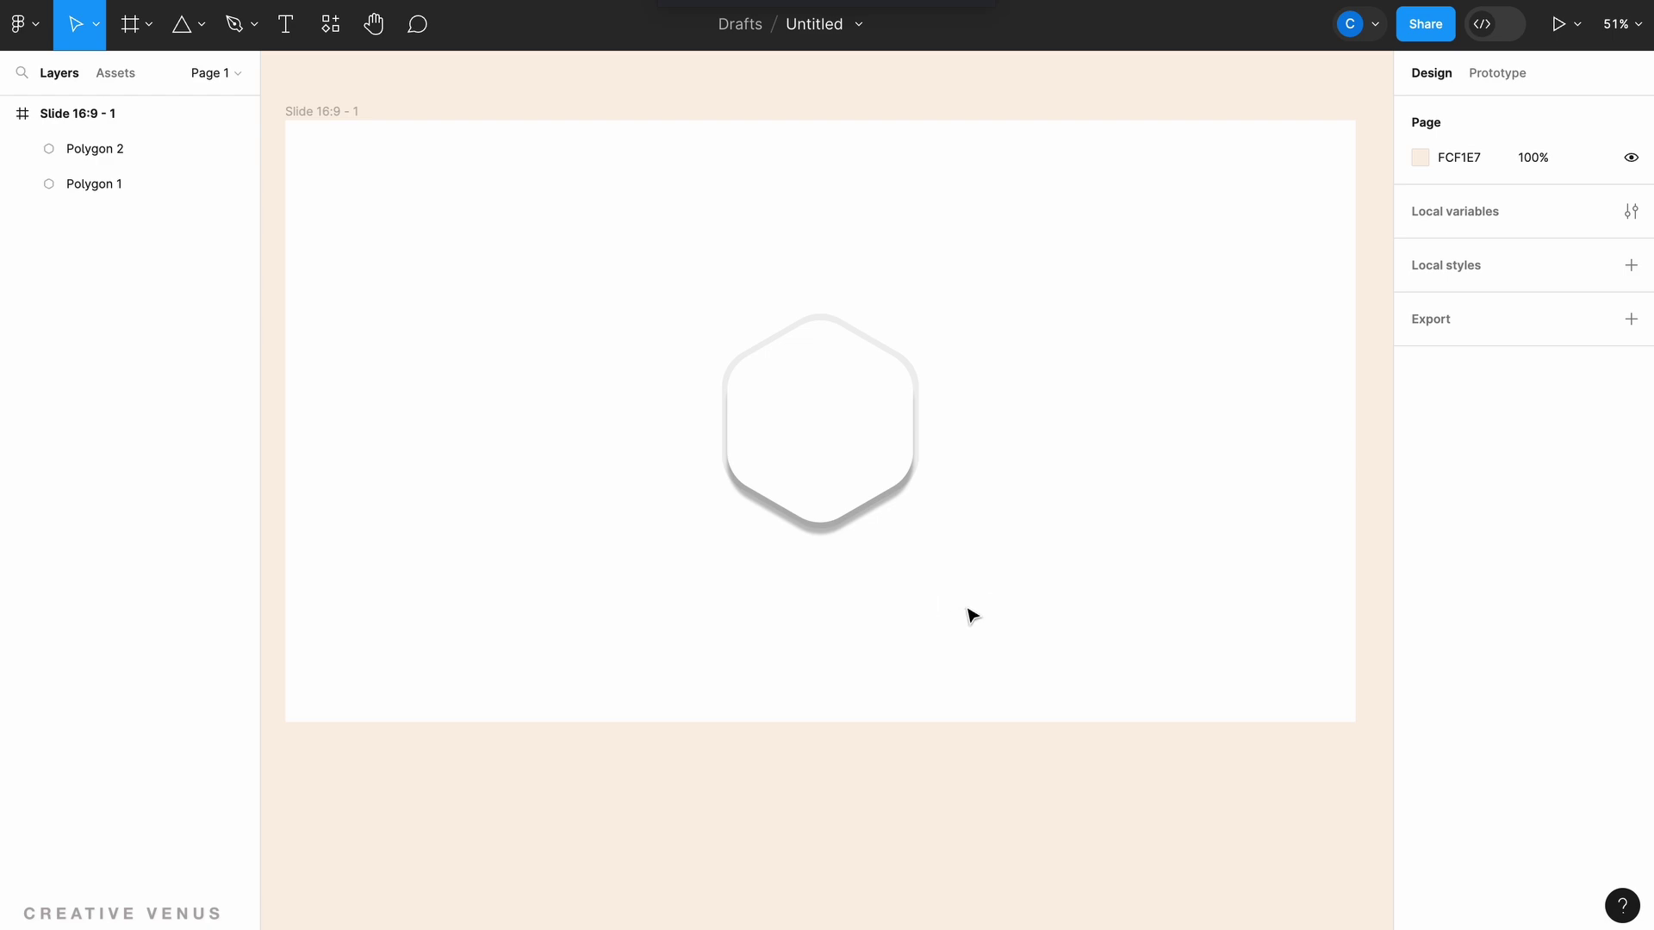
click(834, 418)
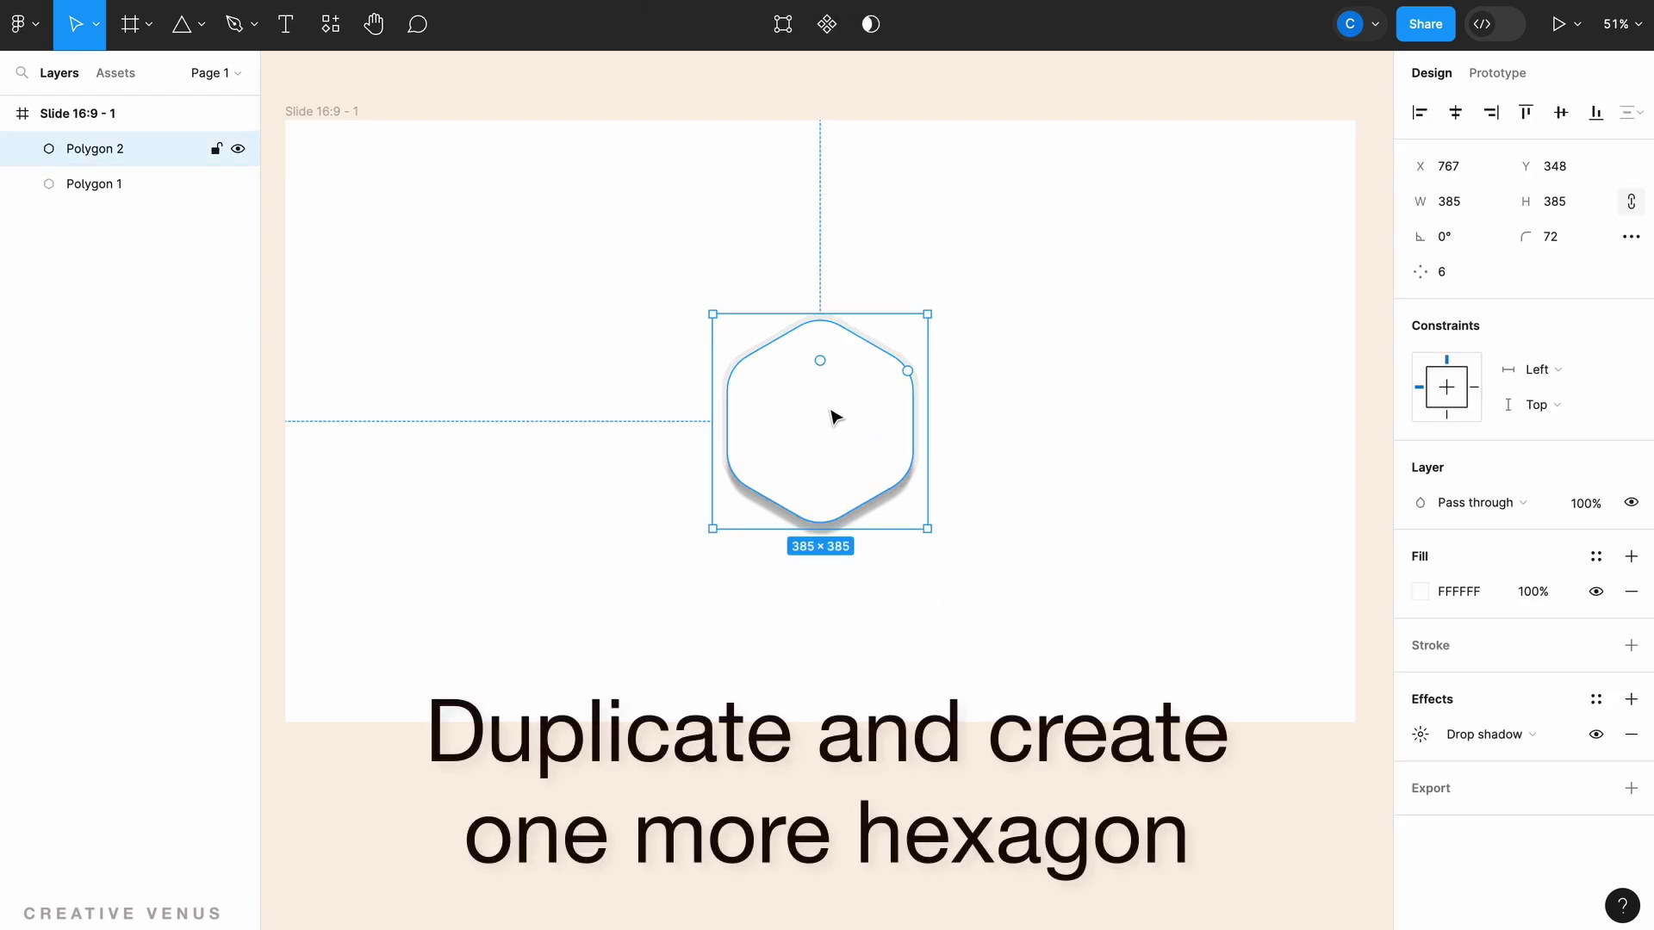
Make a shadowless 368×368 copy of the white hexagon, recentre it, and add a stroke.
key(ctrl+d)
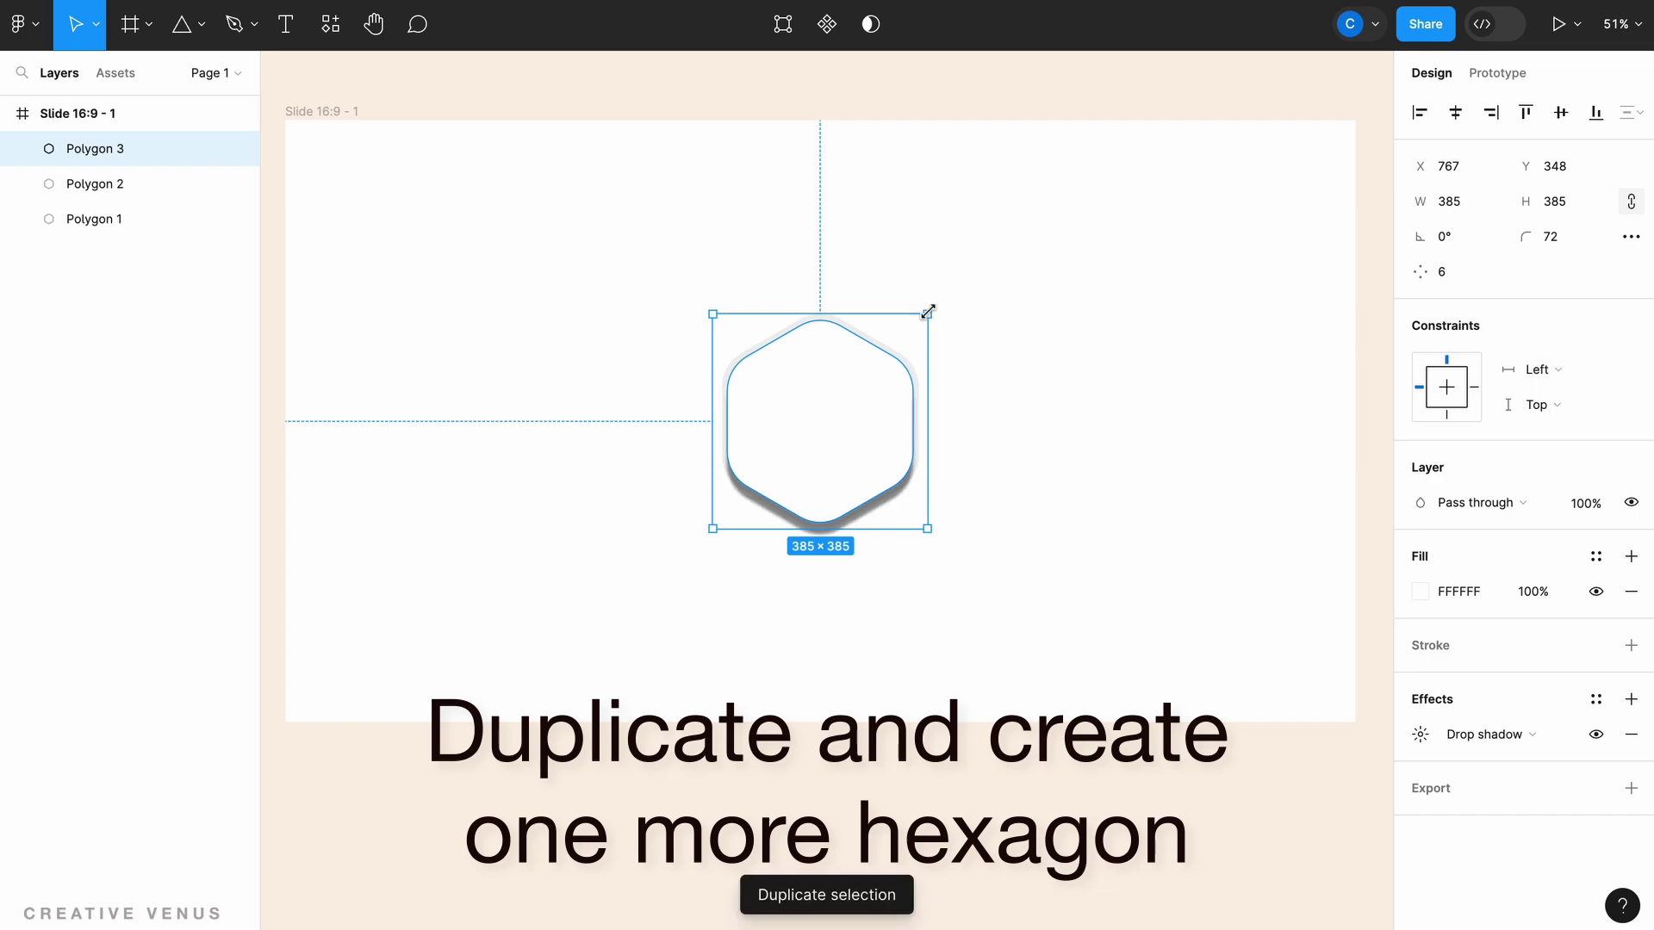
click(1630, 737)
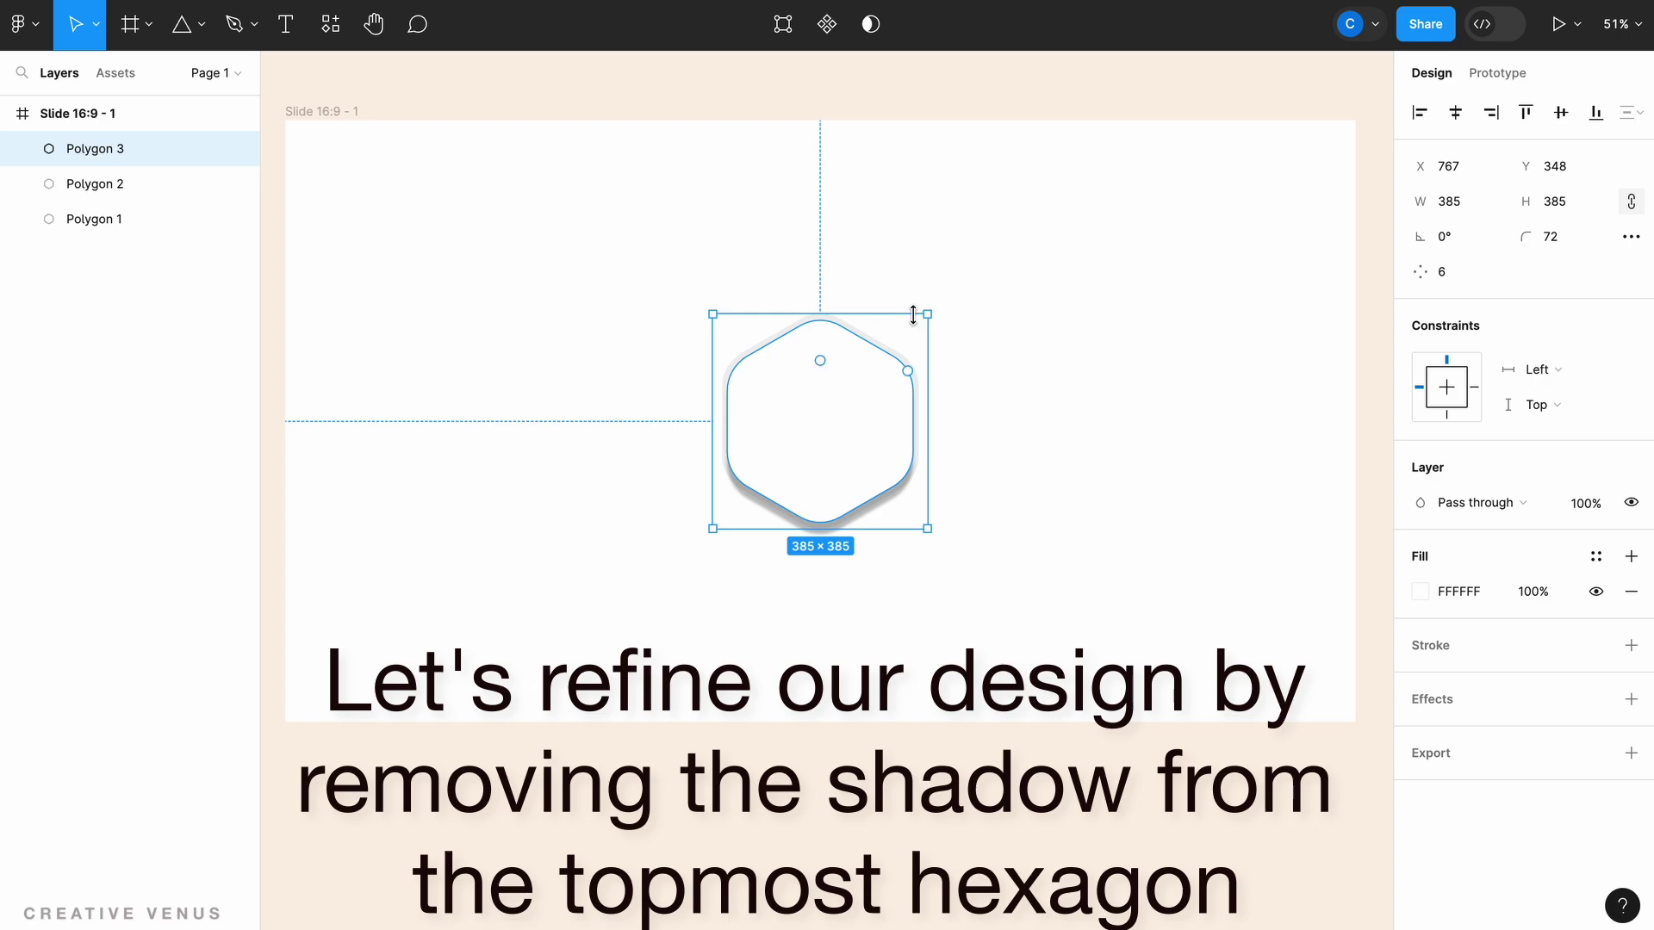
drag(927, 314, 918, 324)
click(848, 429)
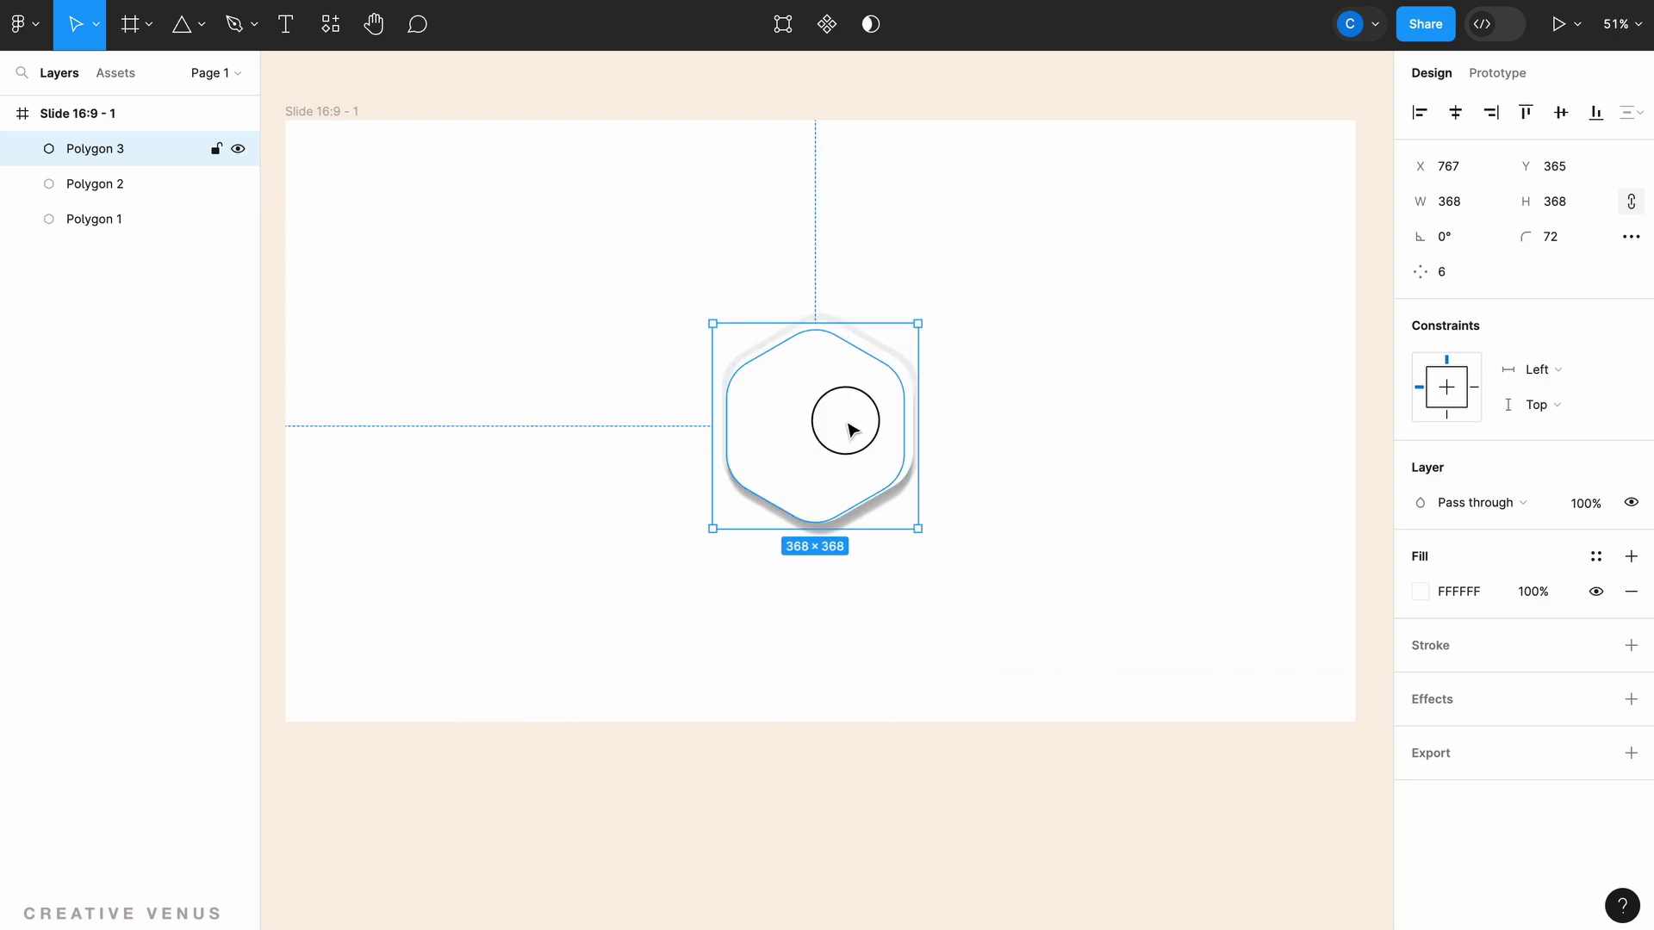
drag(848, 429, 852, 425)
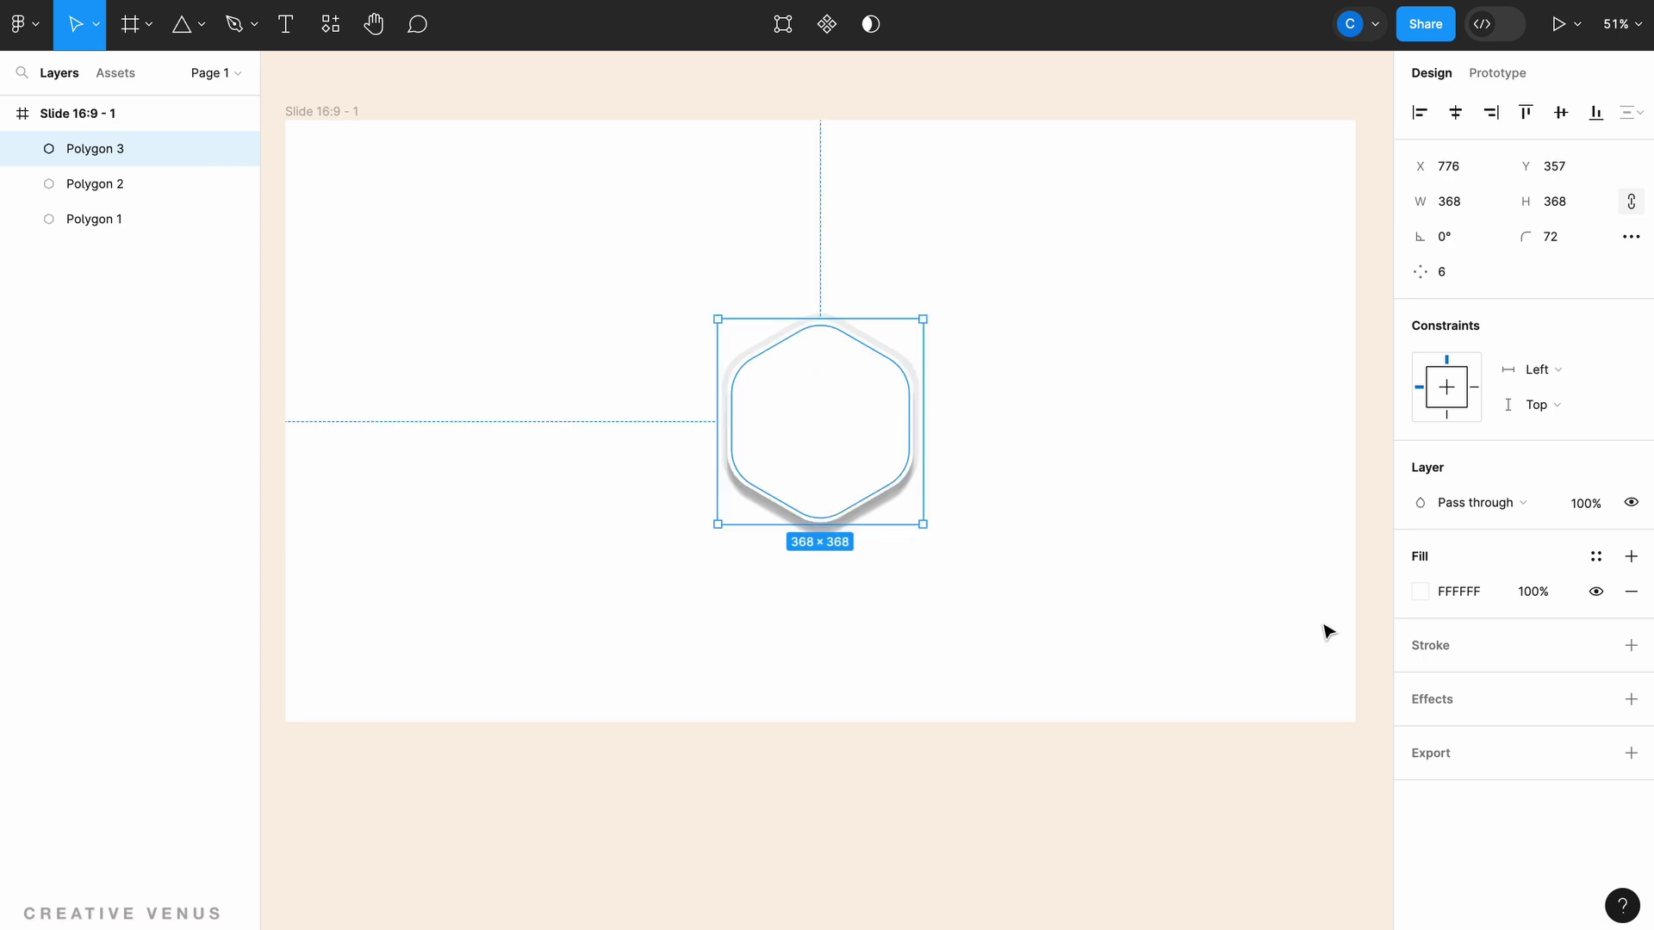
click(1630, 647)
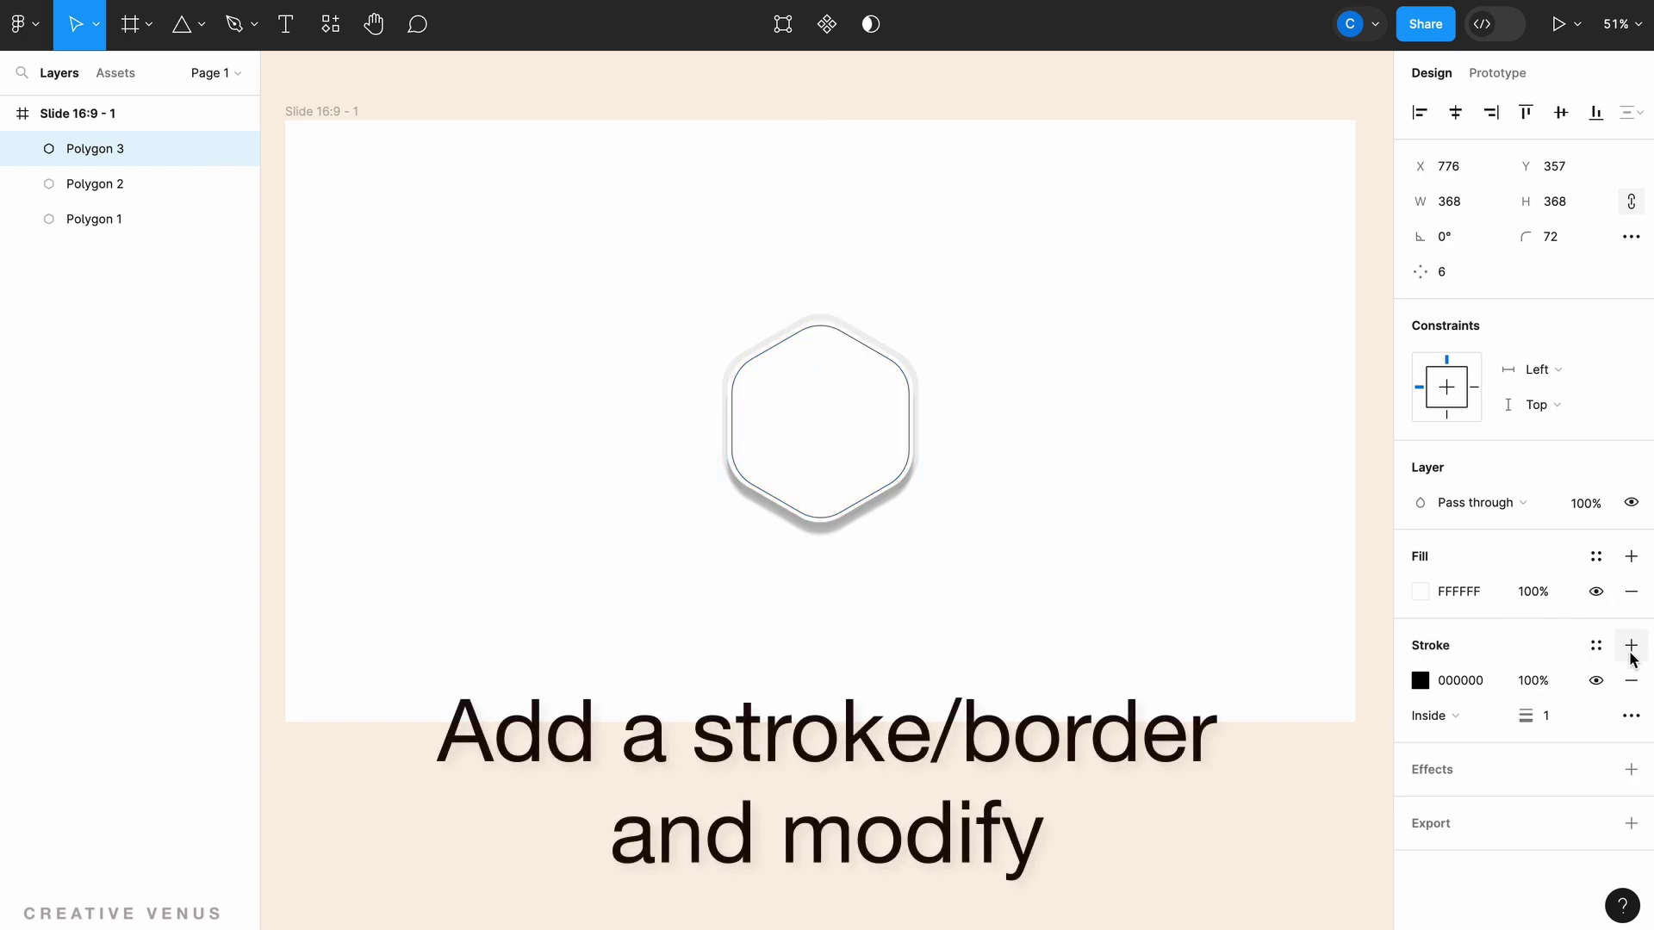
Remove the top hexagon's fill and give it a 4 px dashed border, gap 5, dash 100.
click(1631, 596)
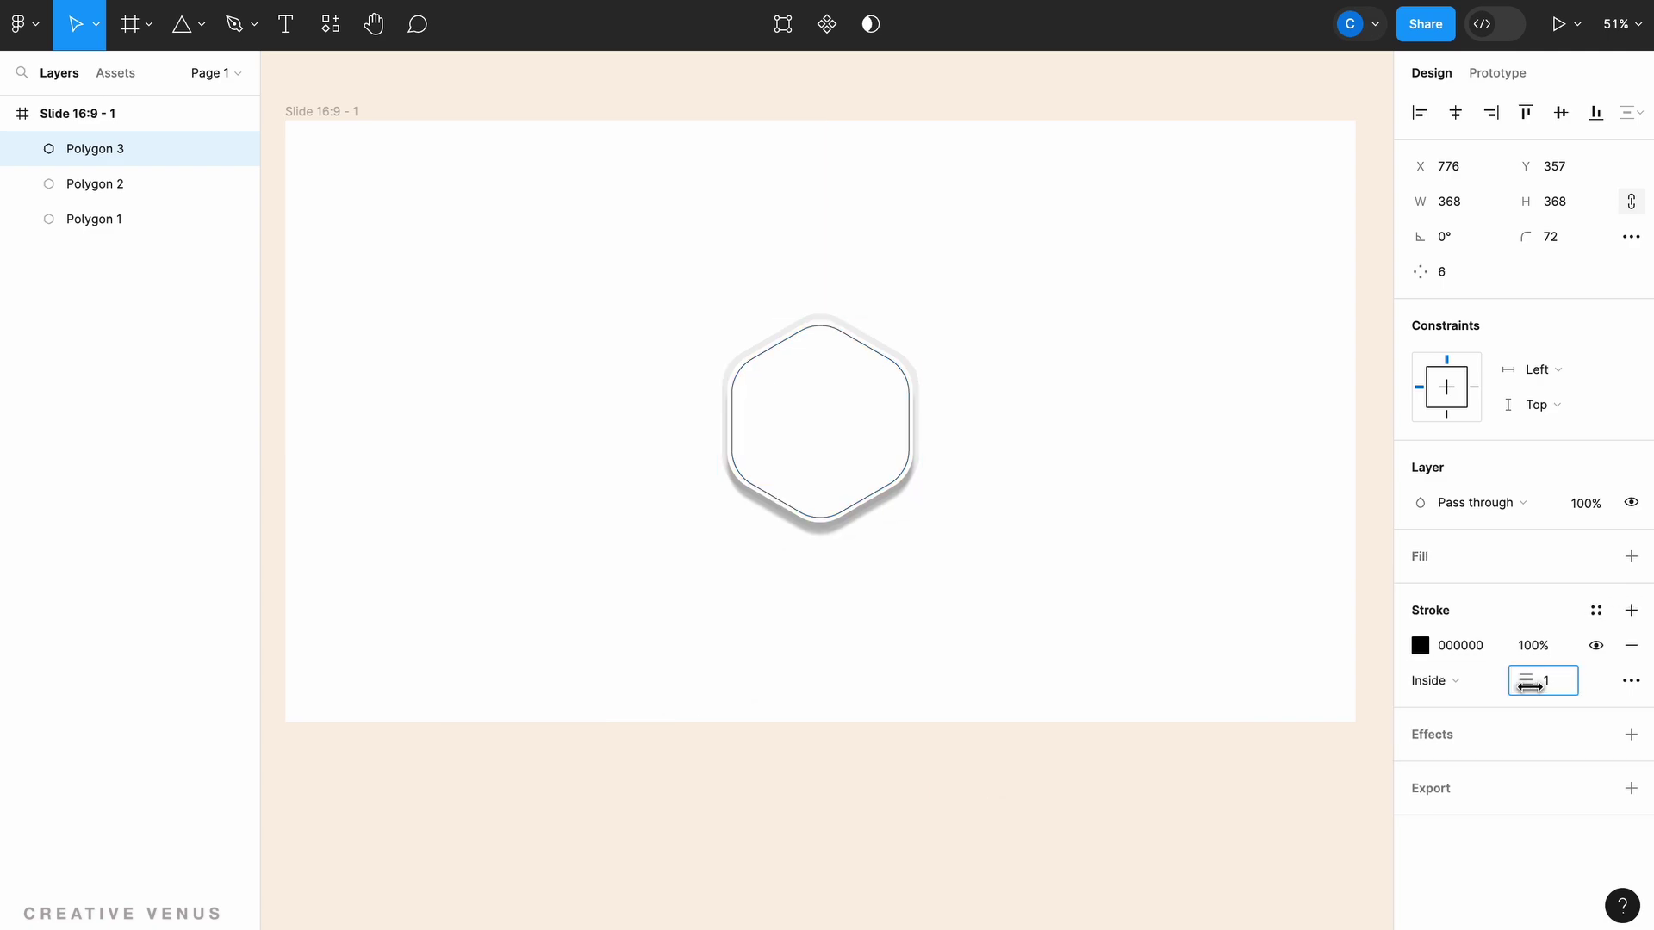
drag(1524, 680, 1536, 685)
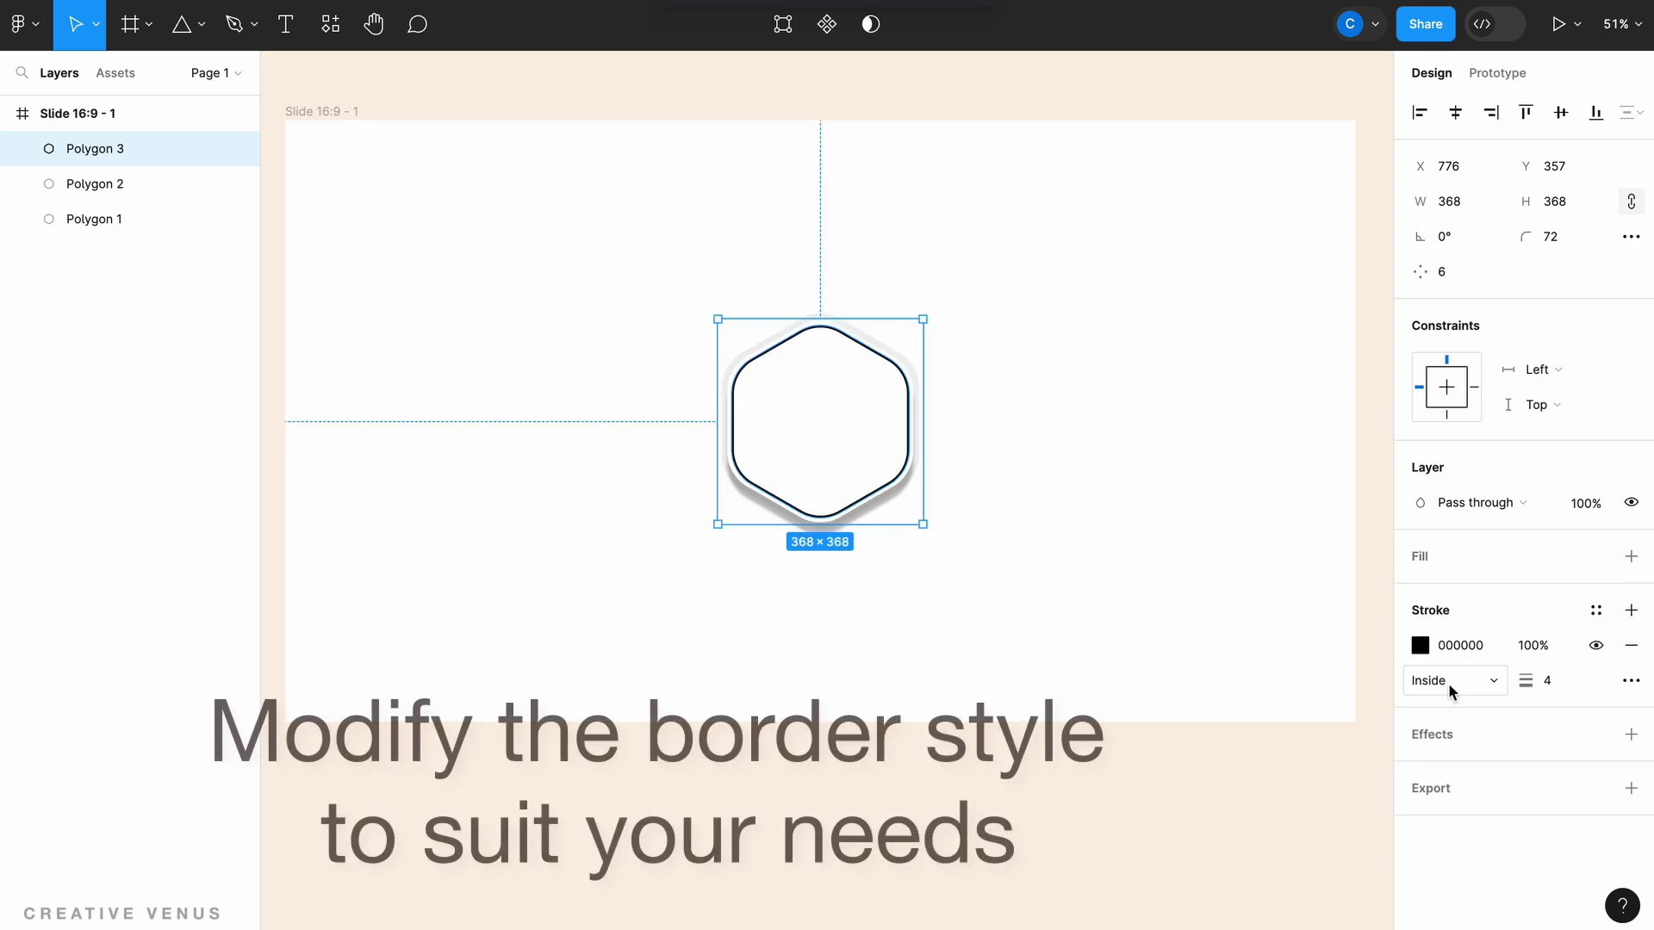
click(1630, 681)
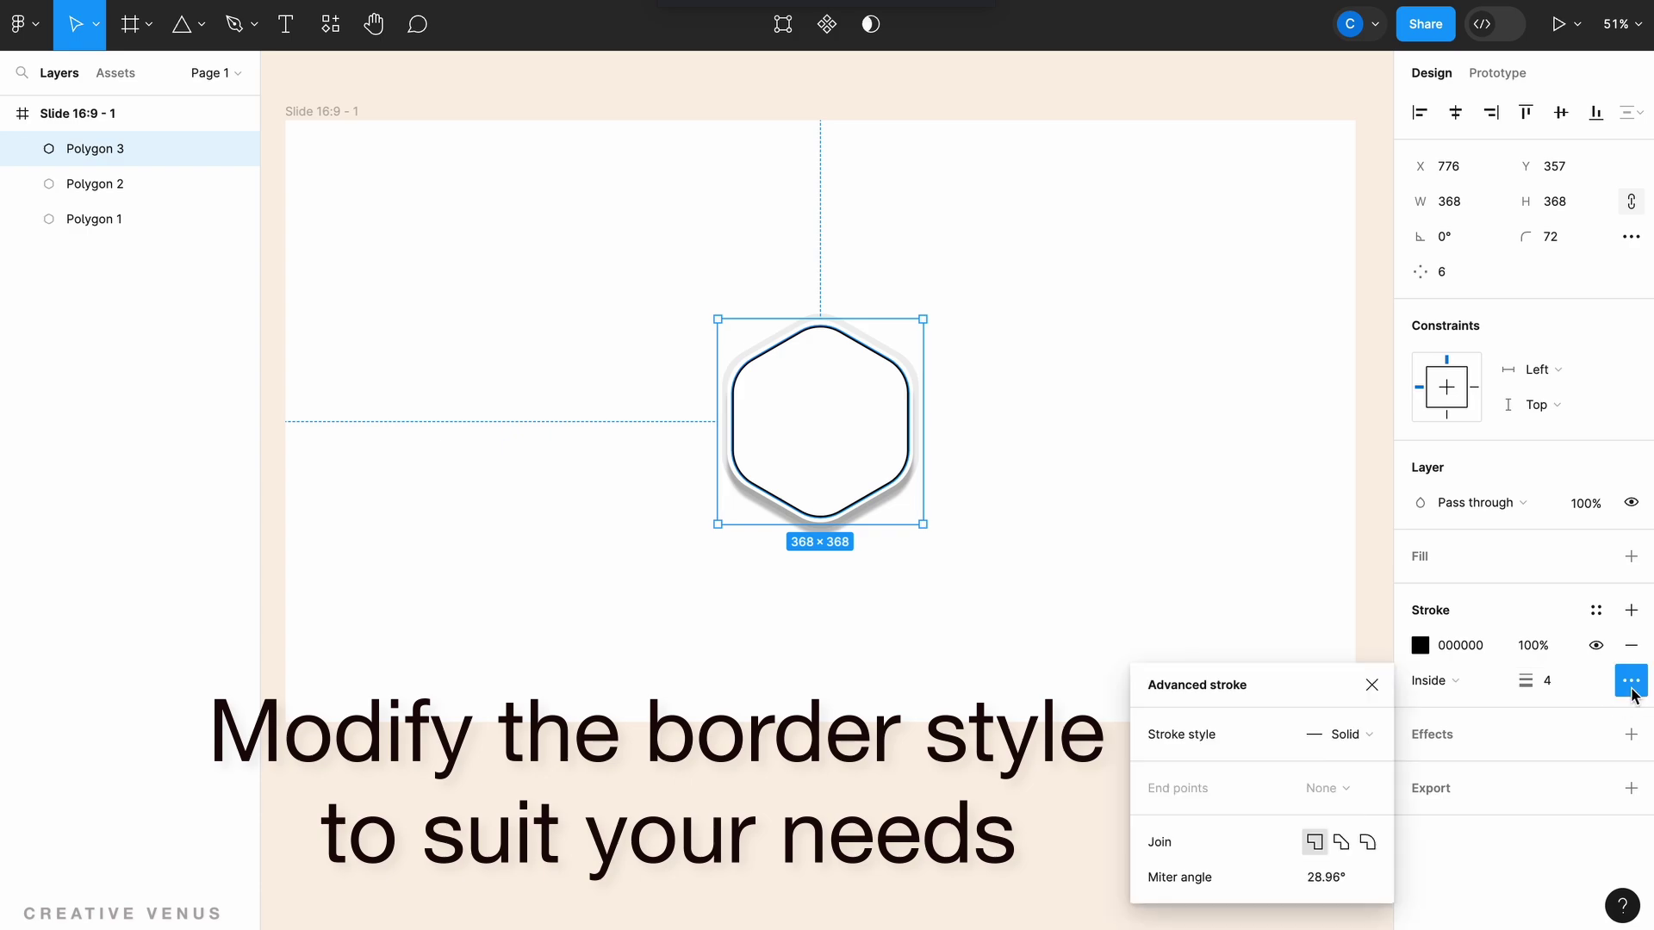
click(1345, 750)
click(1358, 761)
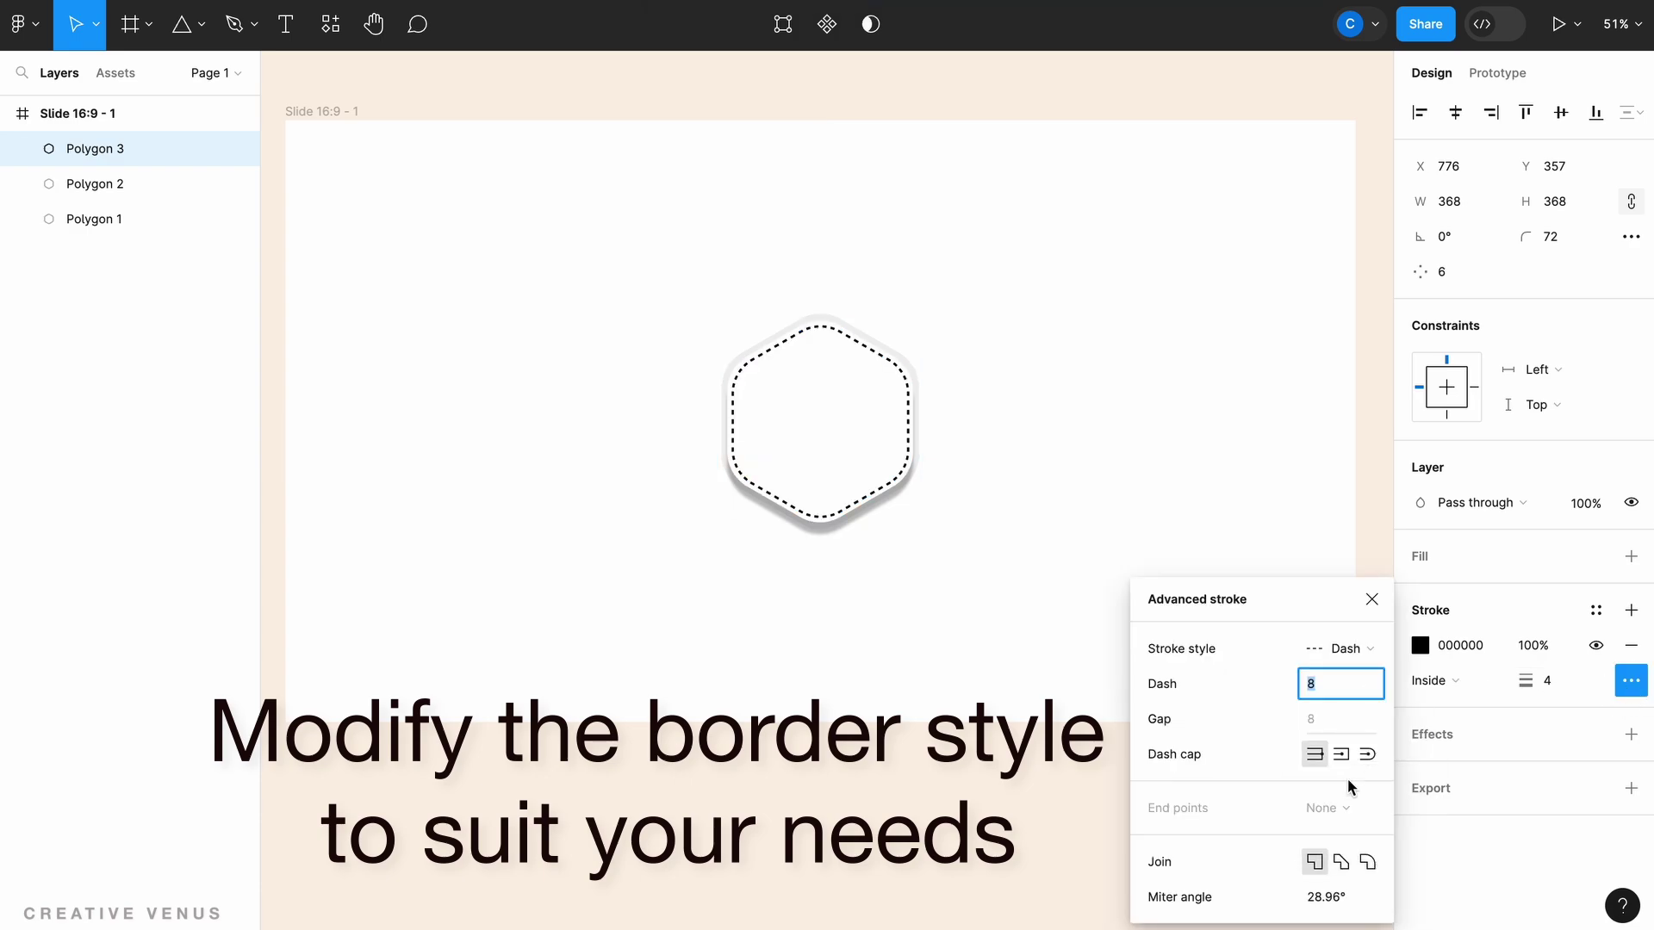
click(1341, 754)
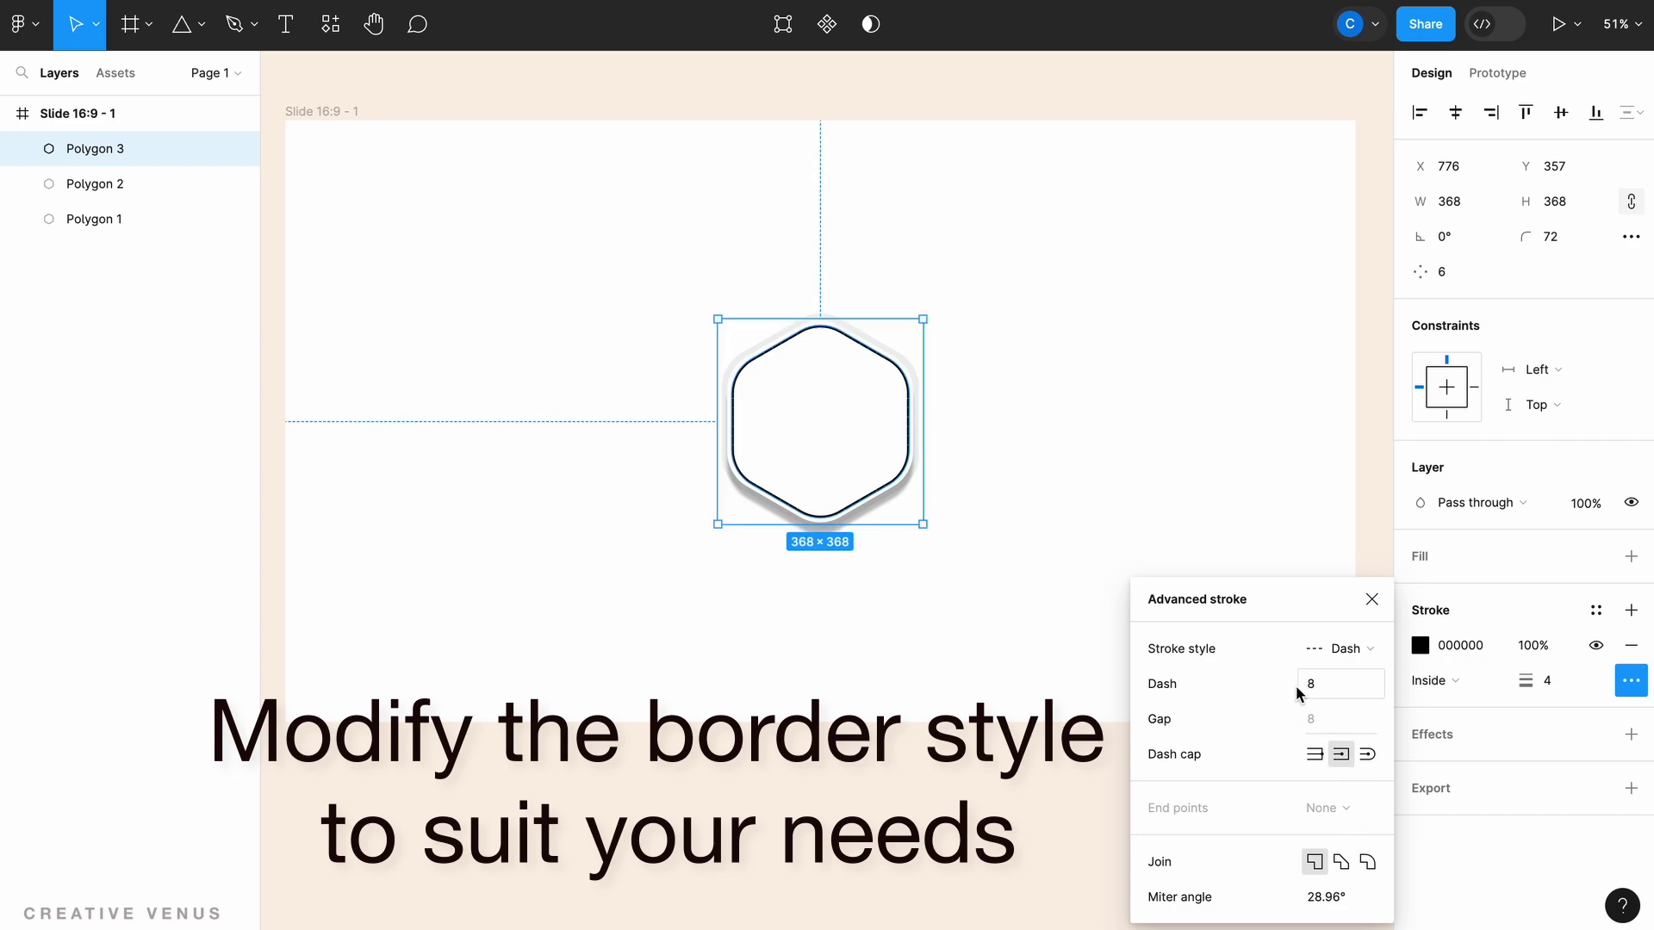
click(1324, 684)
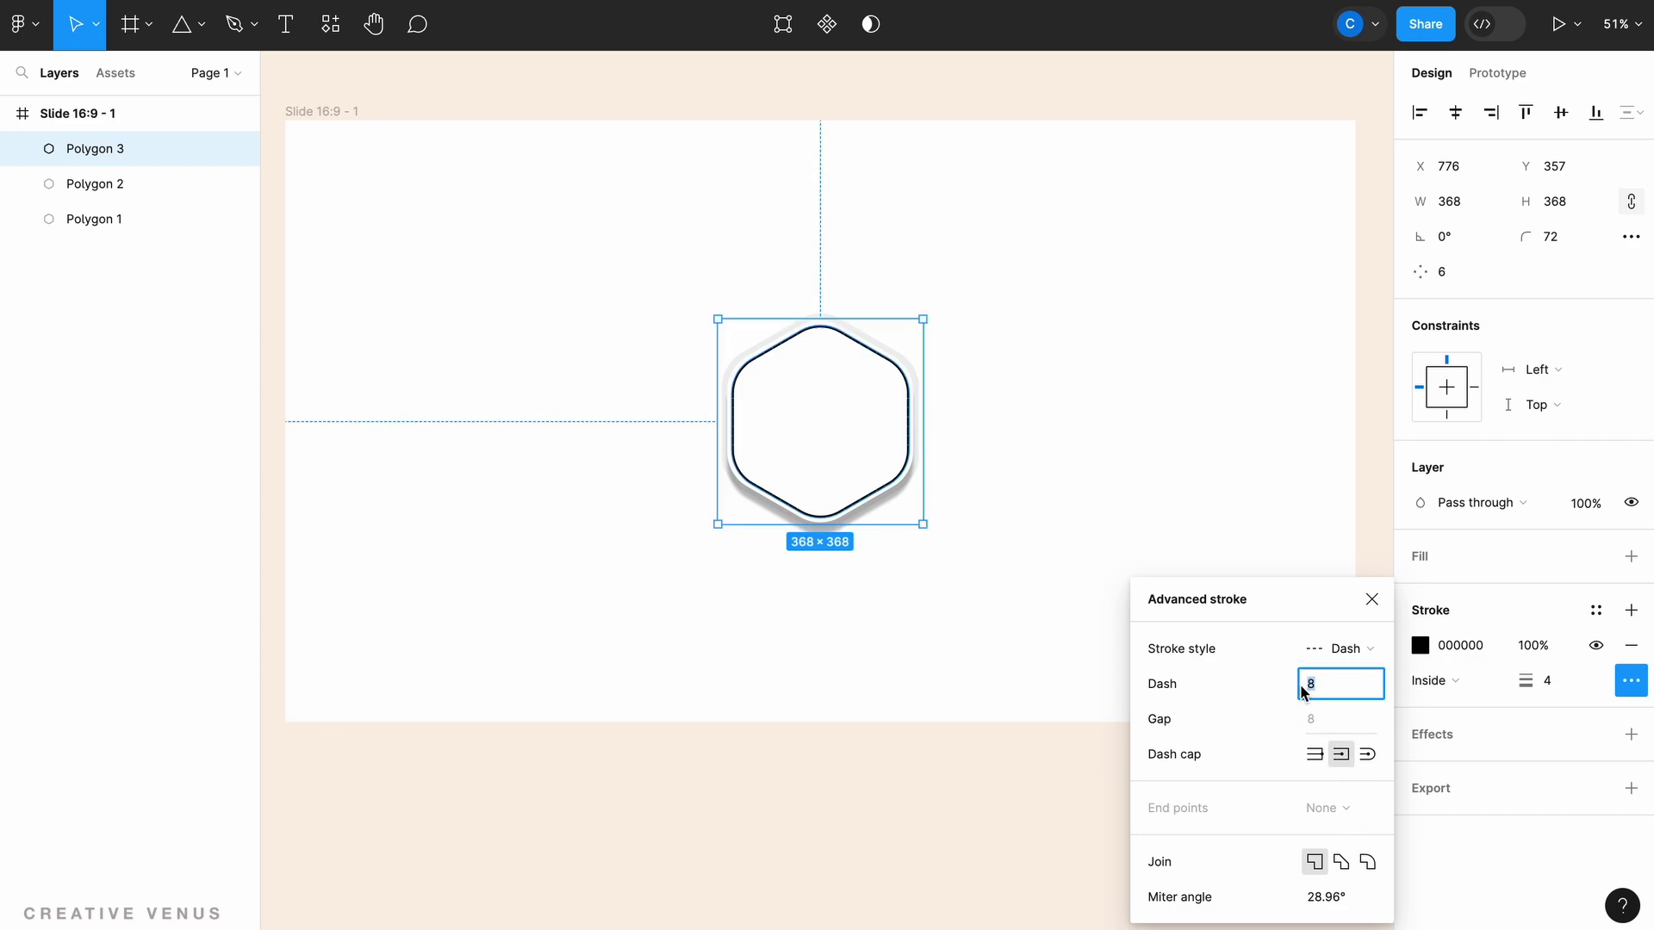
click(1317, 720)
text(5)
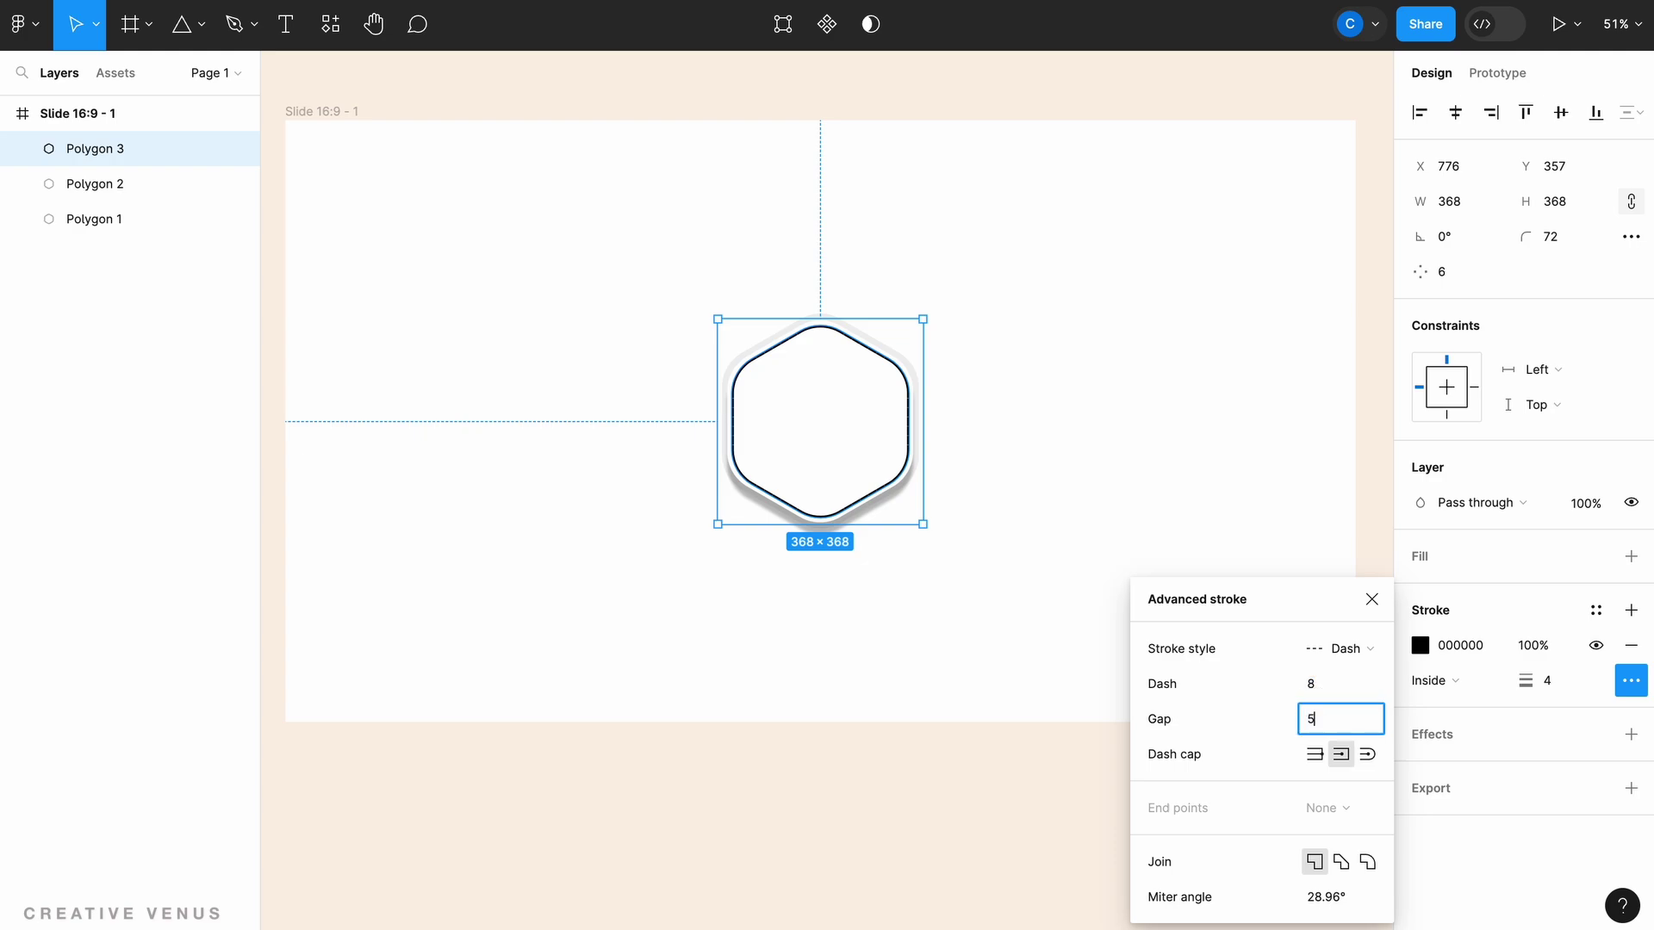
click(1296, 685)
text(100)
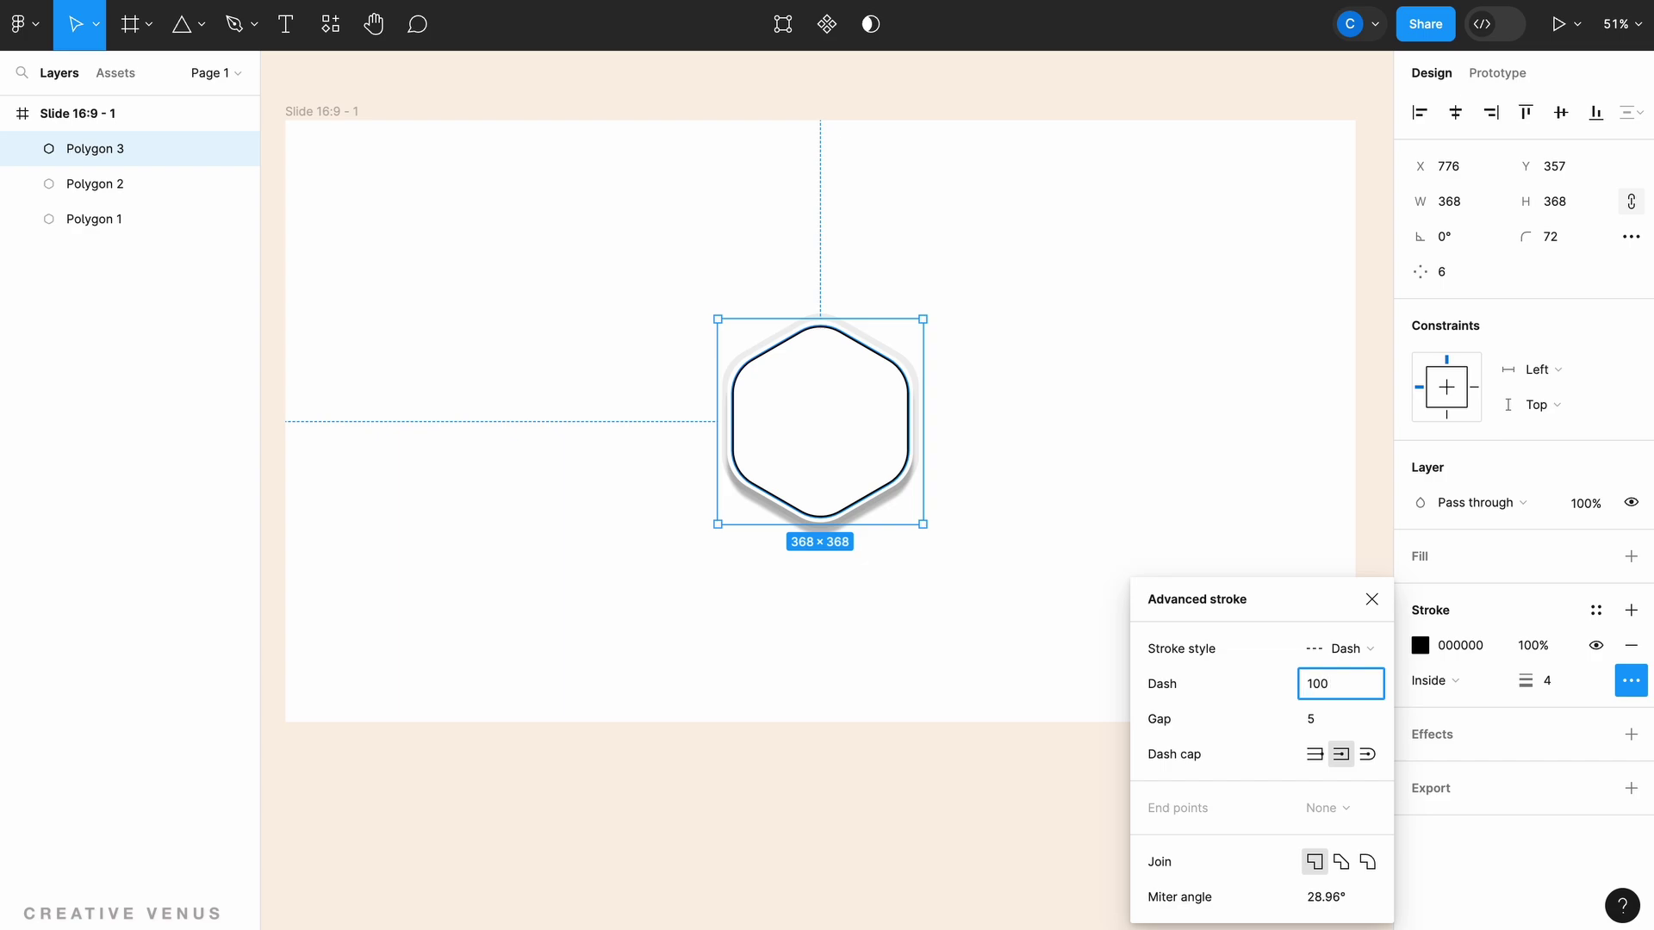
Try dash lengths 4, 2 and 10 with gaps 100, 20, 30 and 50 on the border.
drag(1335, 684, 1263, 681)
text(4)
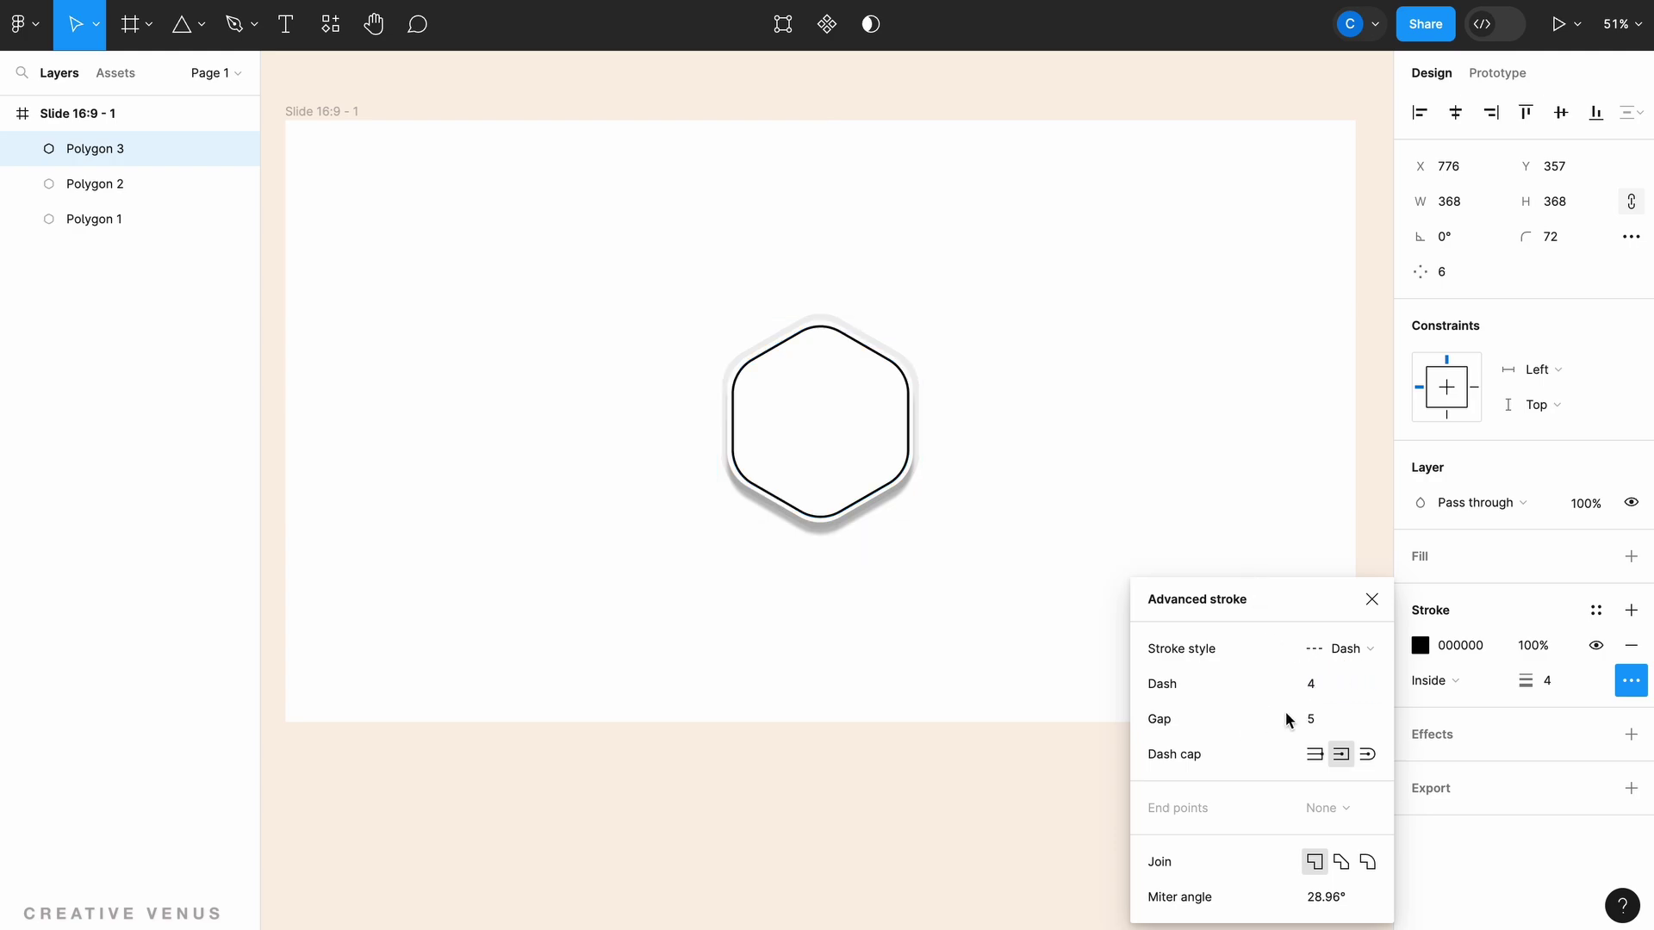
click(1348, 722)
drag(1348, 722, 1257, 725)
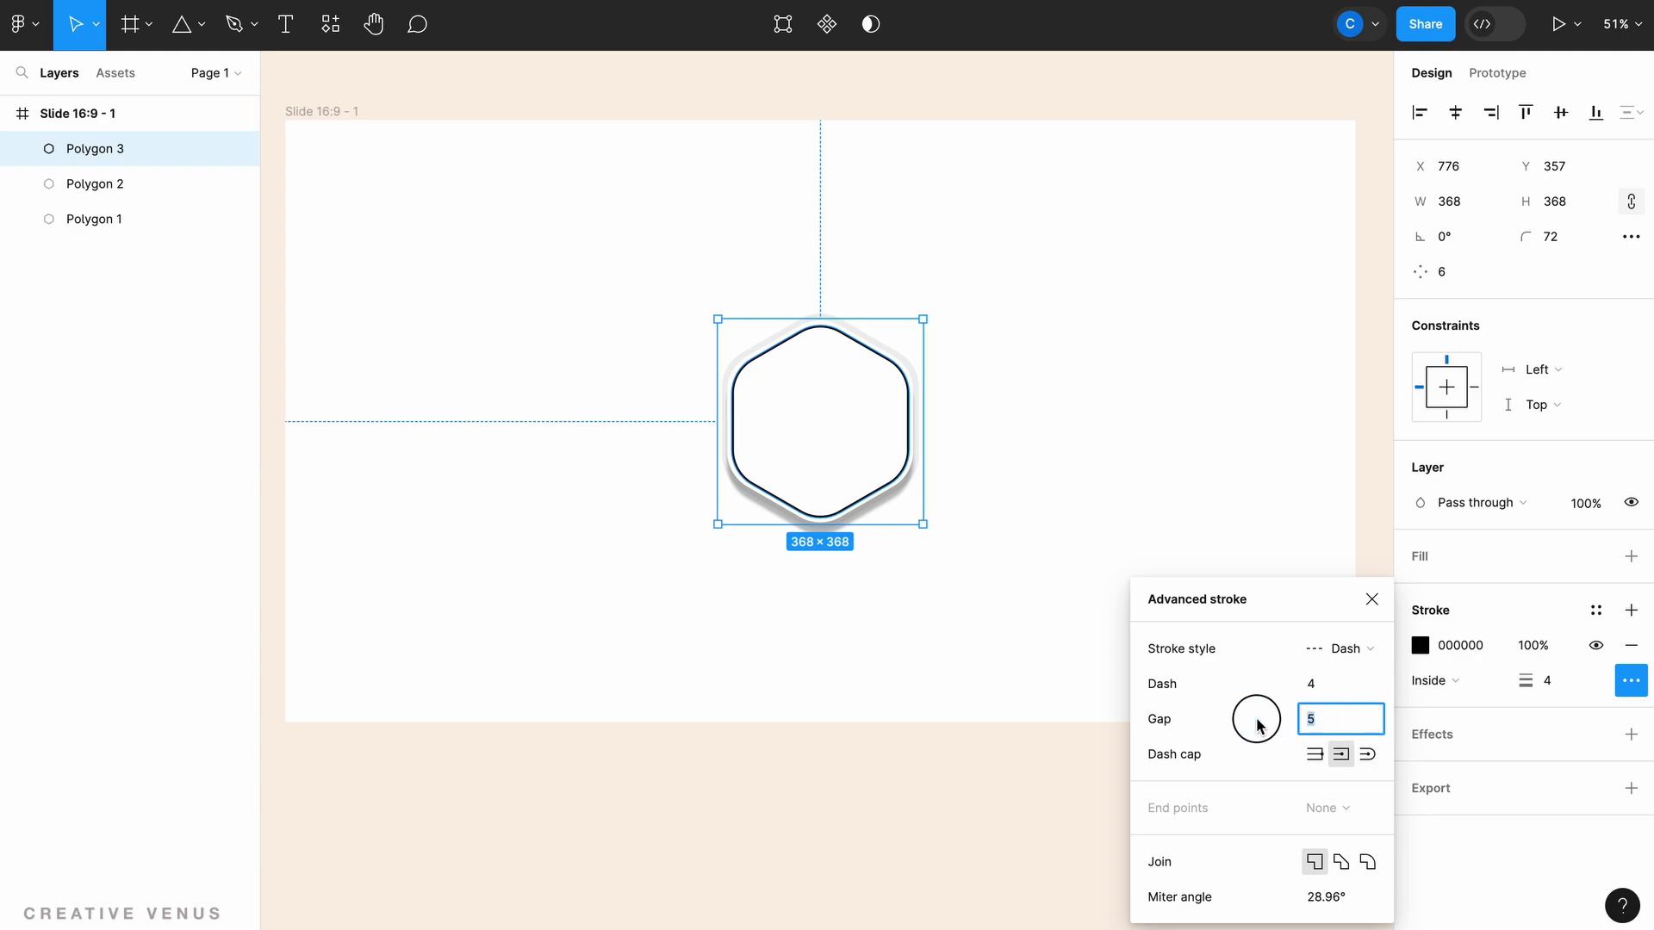
text(100)
click(1154, 733)
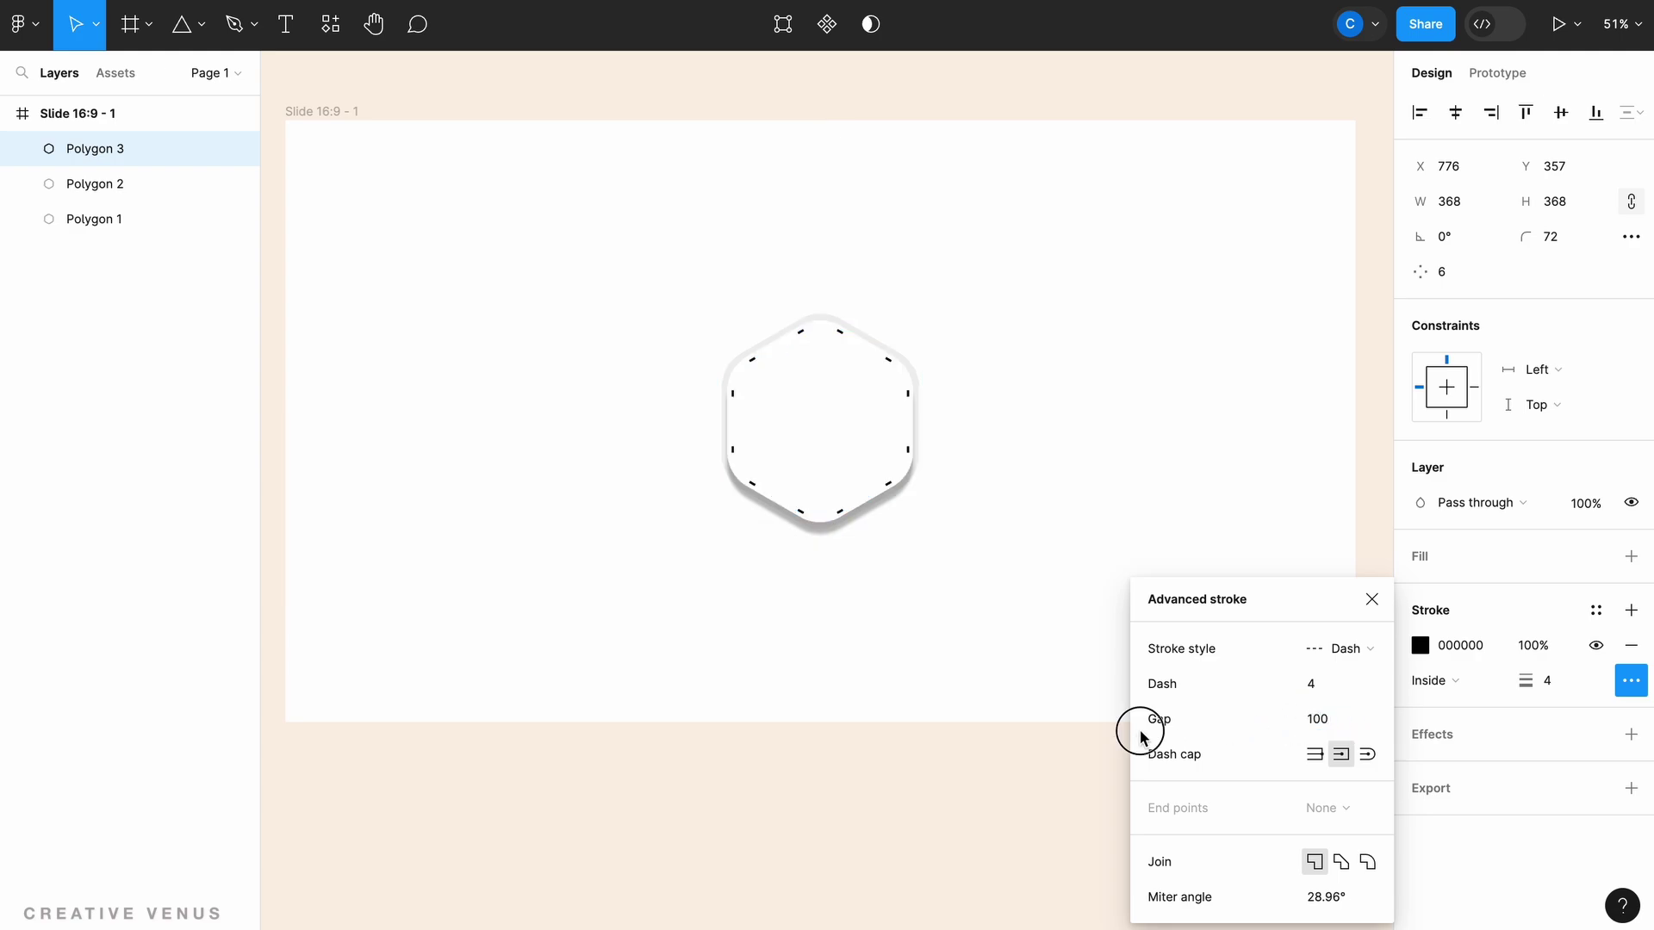
click(1340, 721)
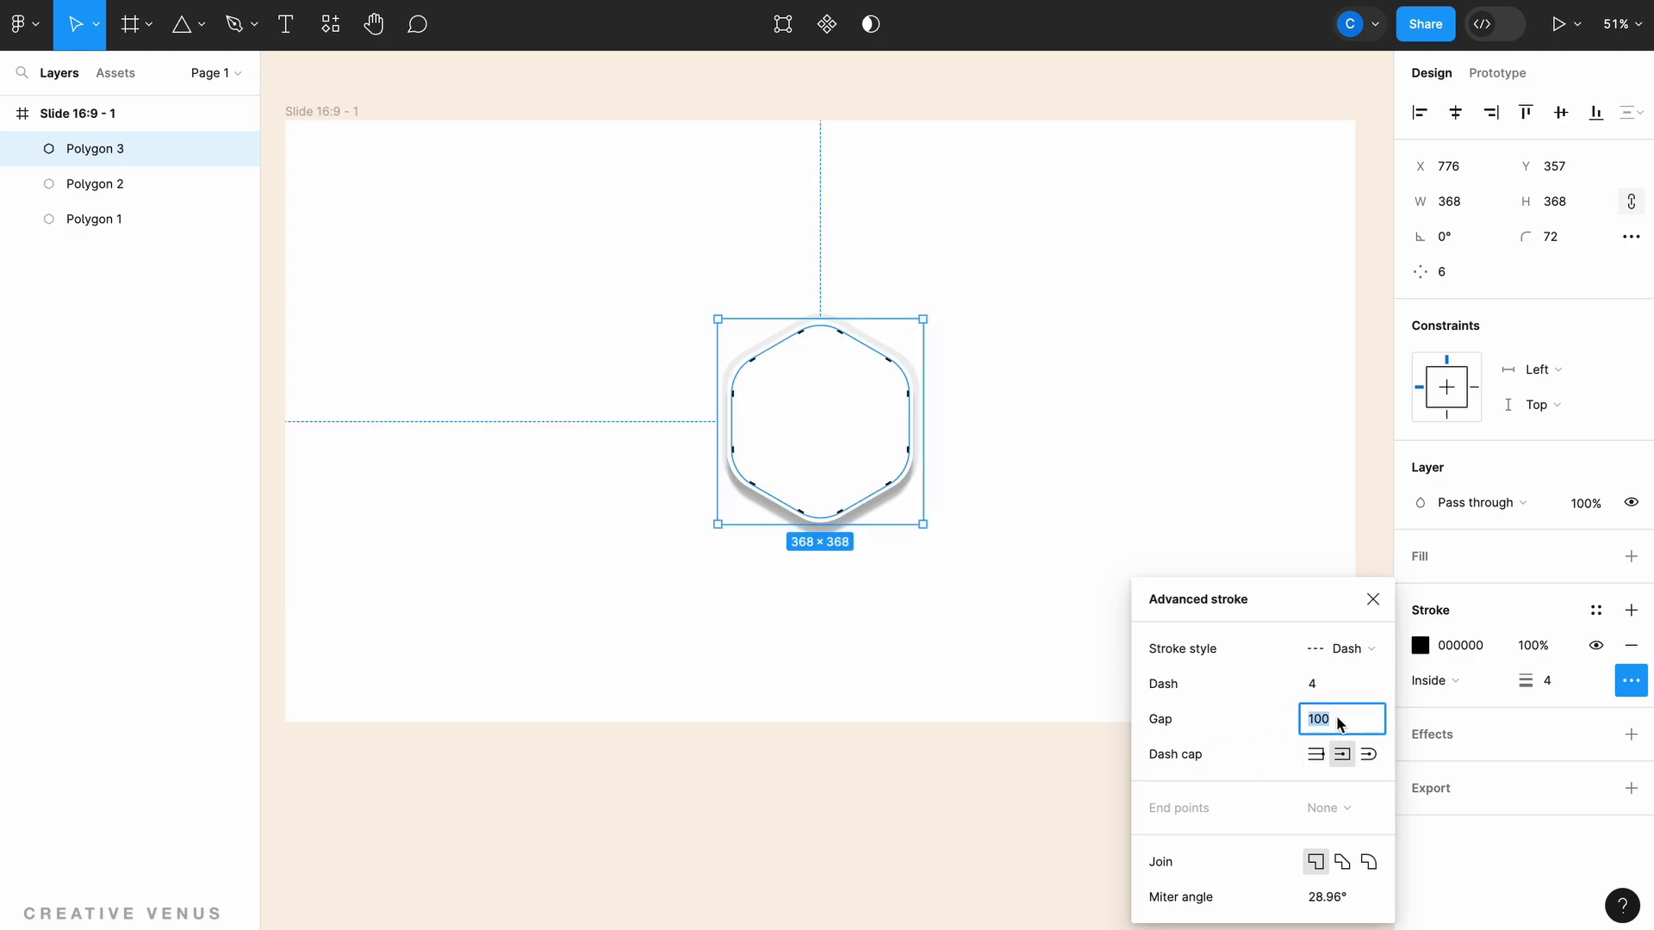
text(20)
key(Return)
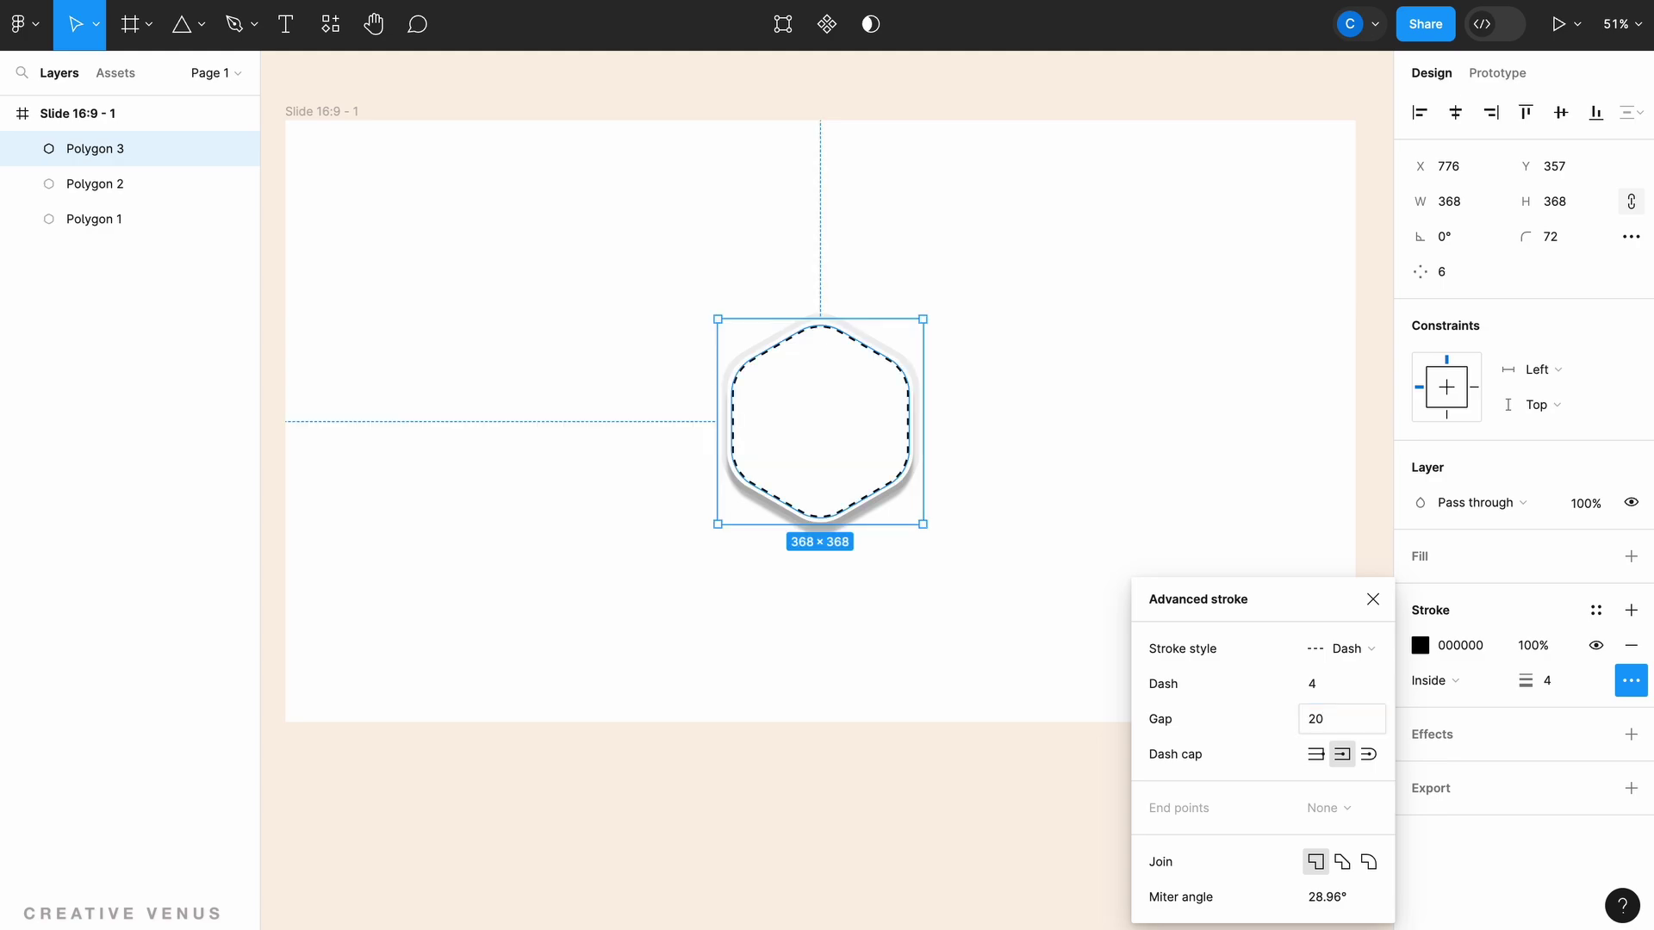
click(1325, 720)
key(Return)
click(1300, 684)
text(2)
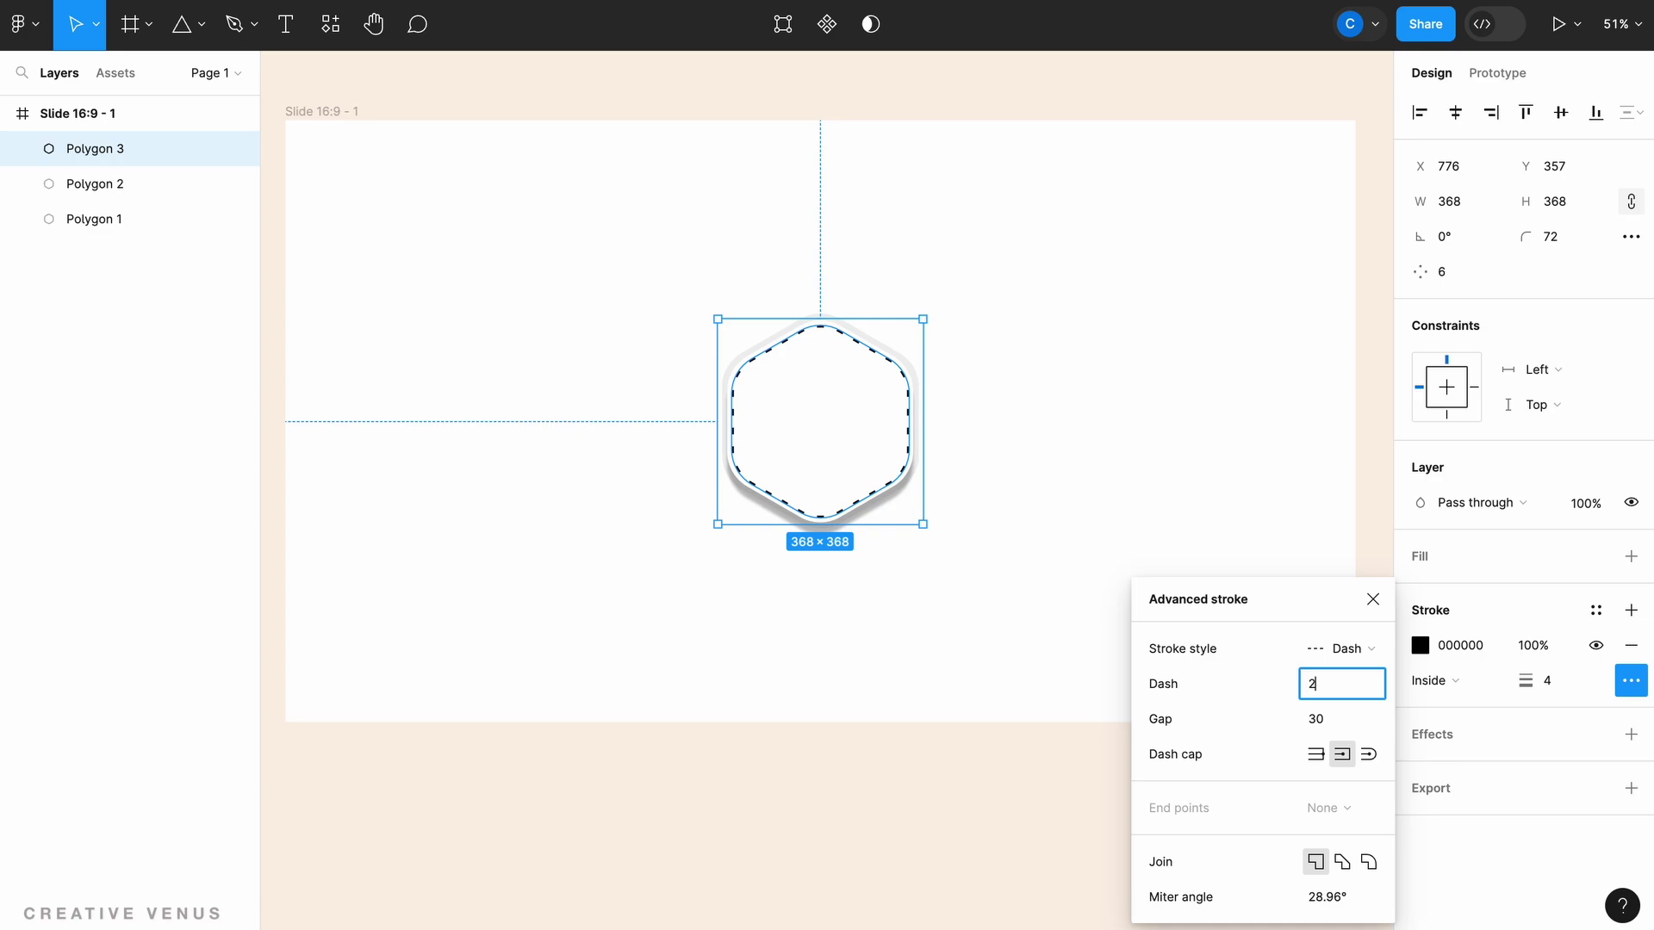
key(Return)
click(1333, 683)
key(Return)
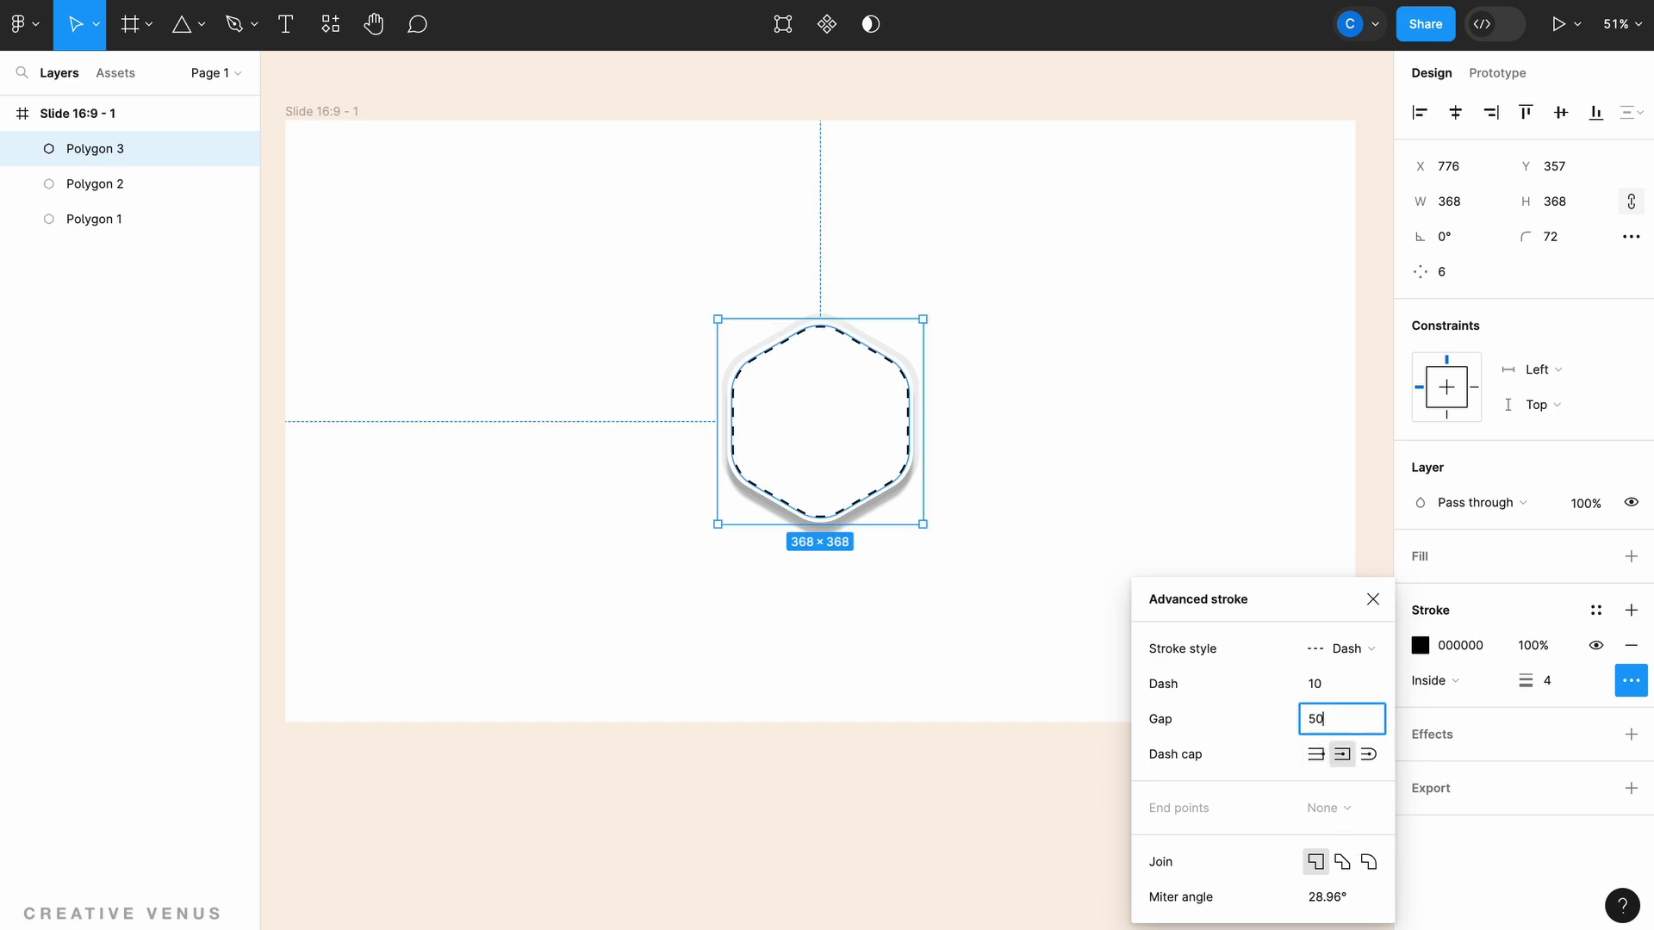
key(Return)
Settle the dashed border on dash 30 and gap 30, then close the advanced stroke settings.
click(1316, 719)
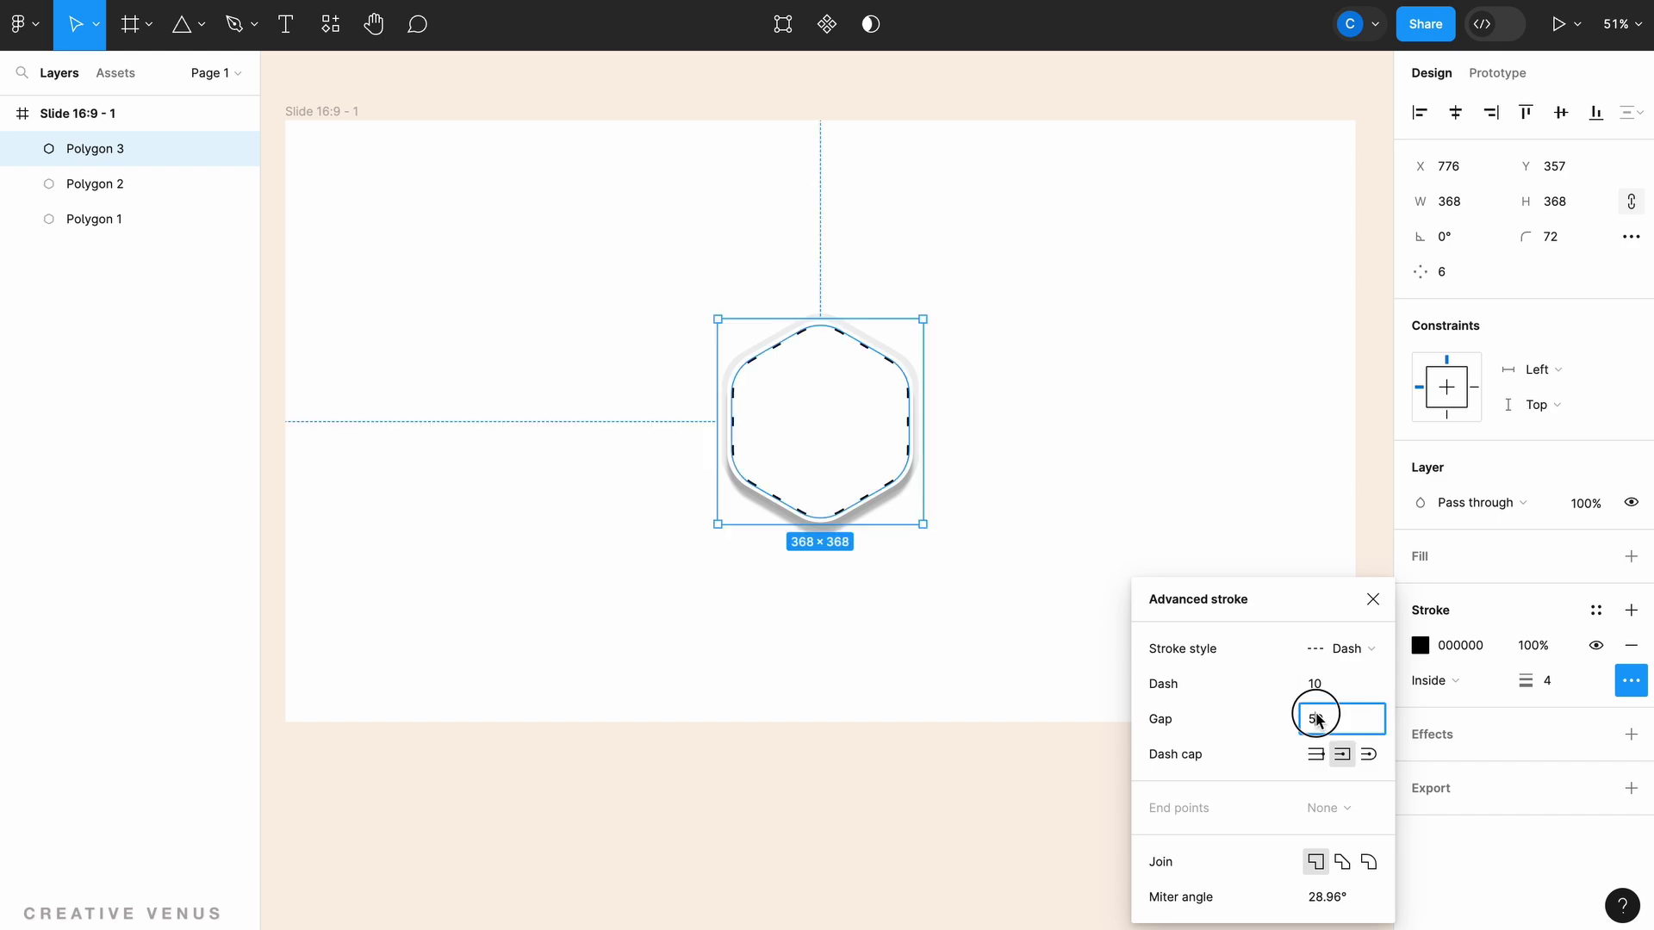
click(1341, 681)
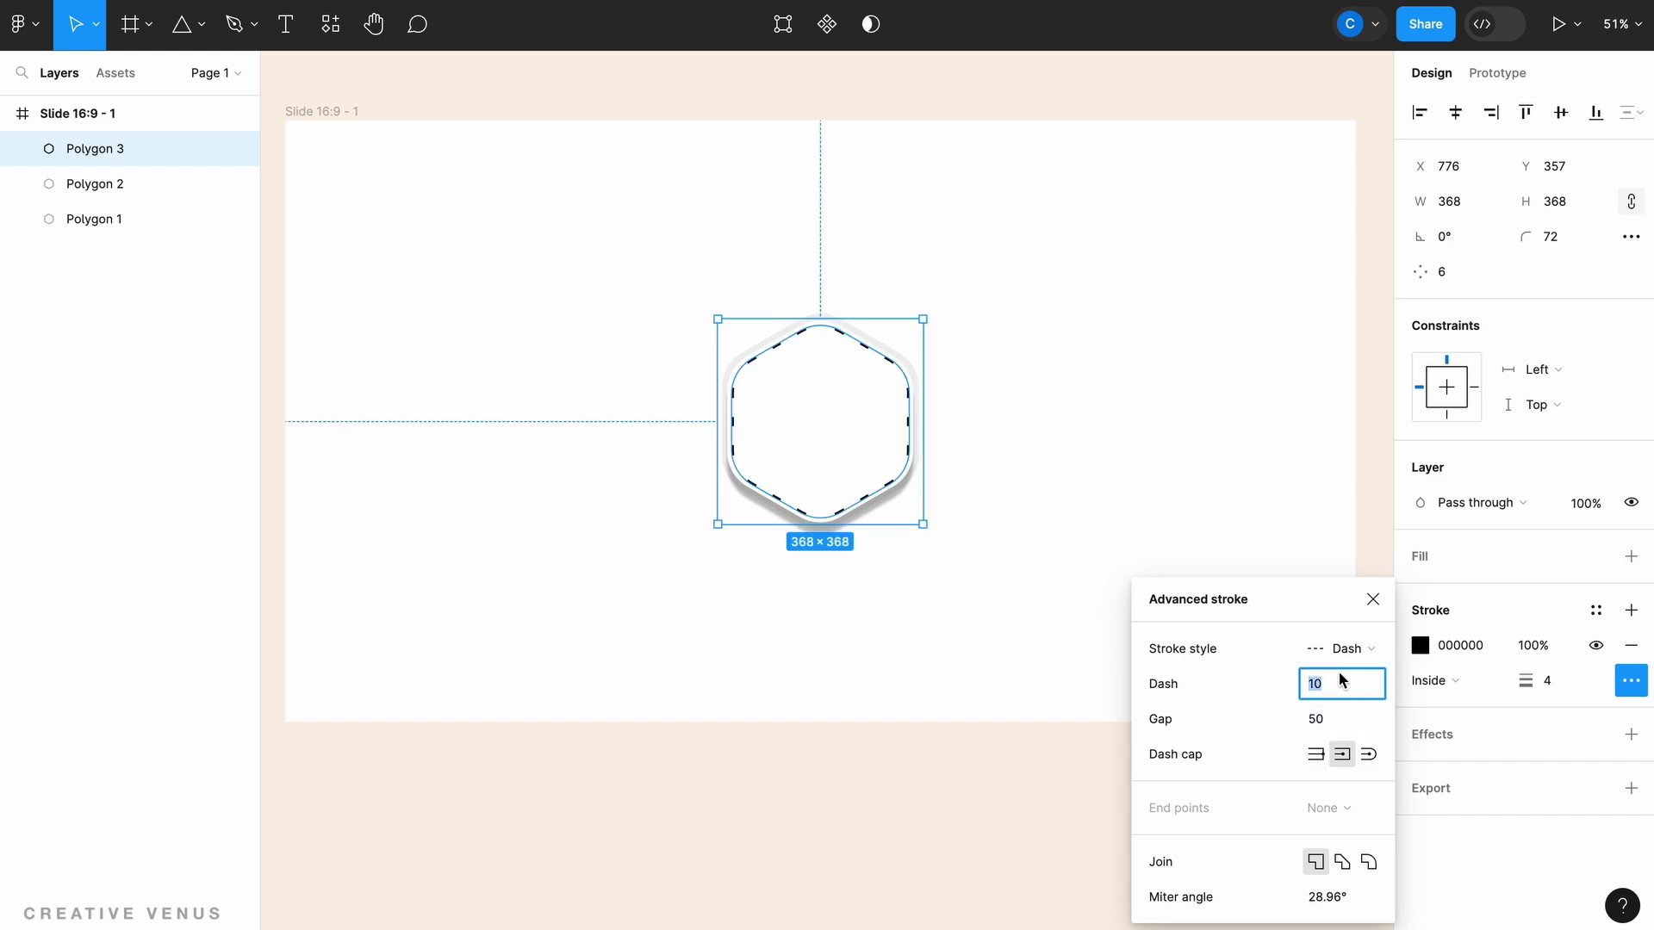
text(30)
key(Return)
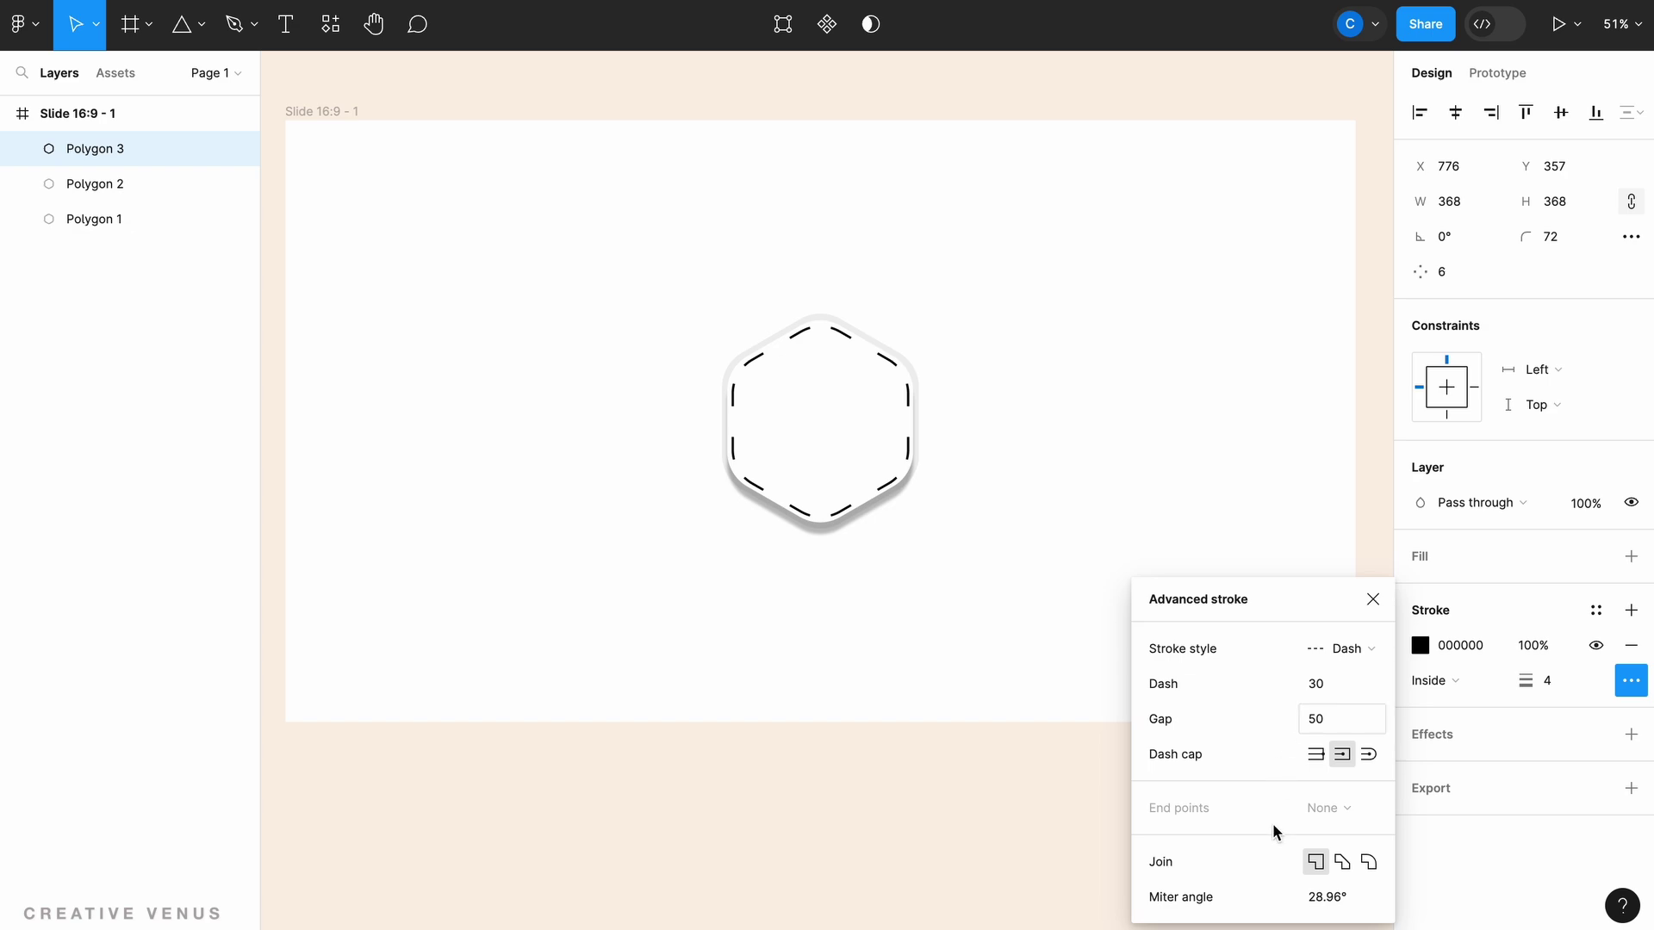
click(1333, 719)
text(3)
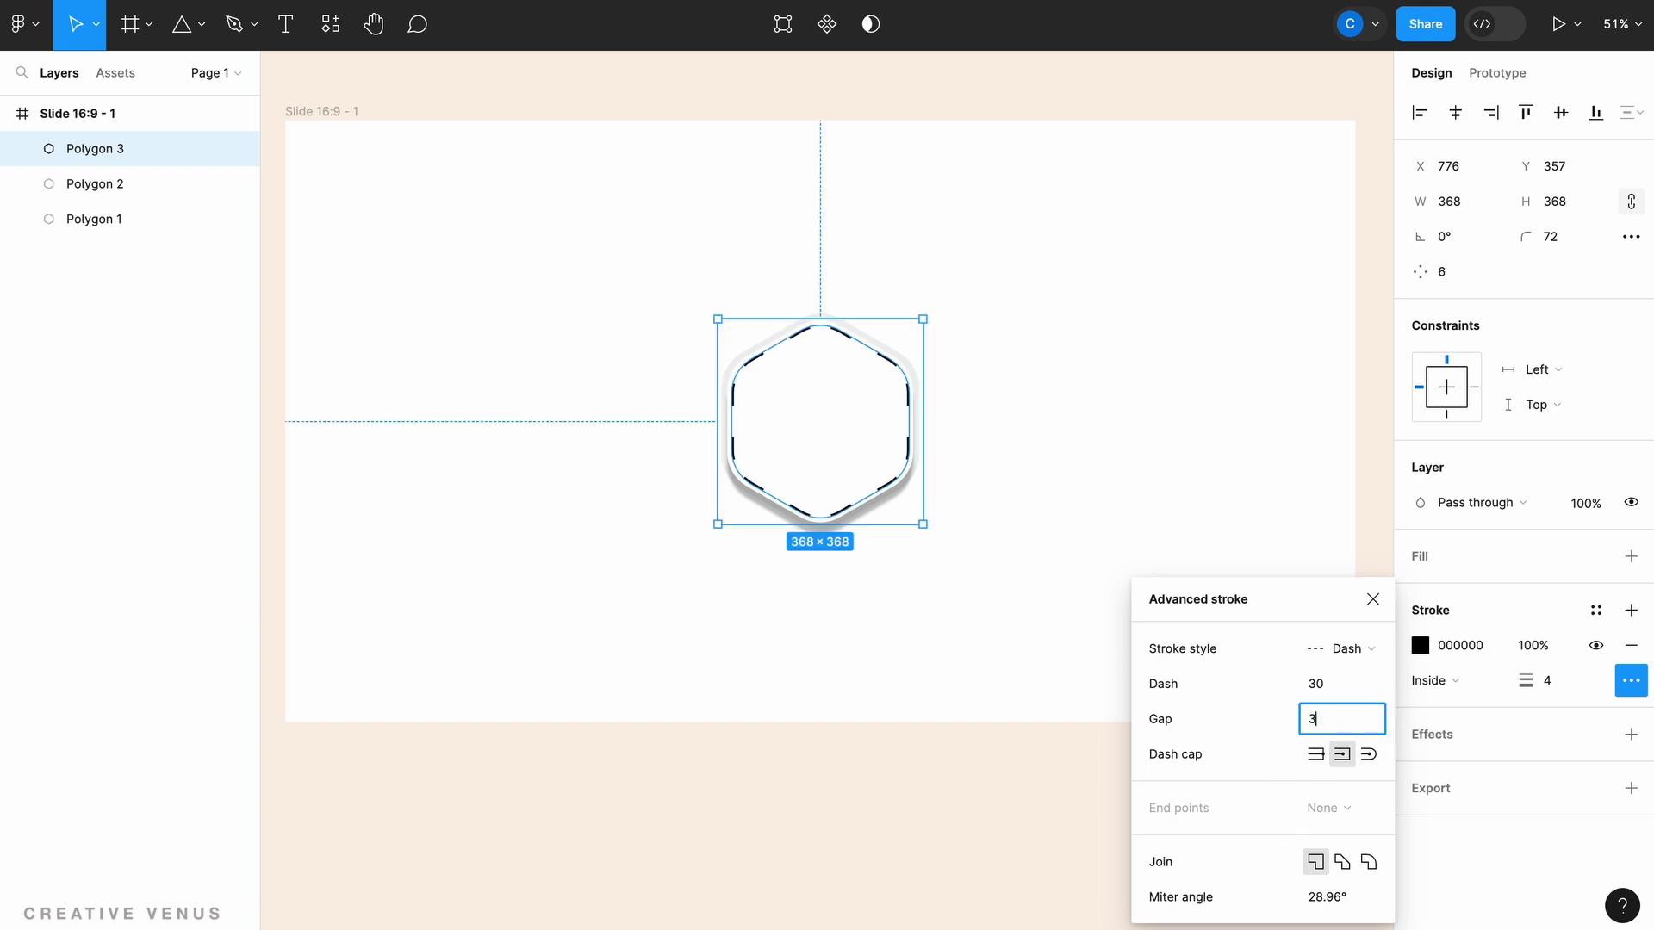
text(0)
key(Return)
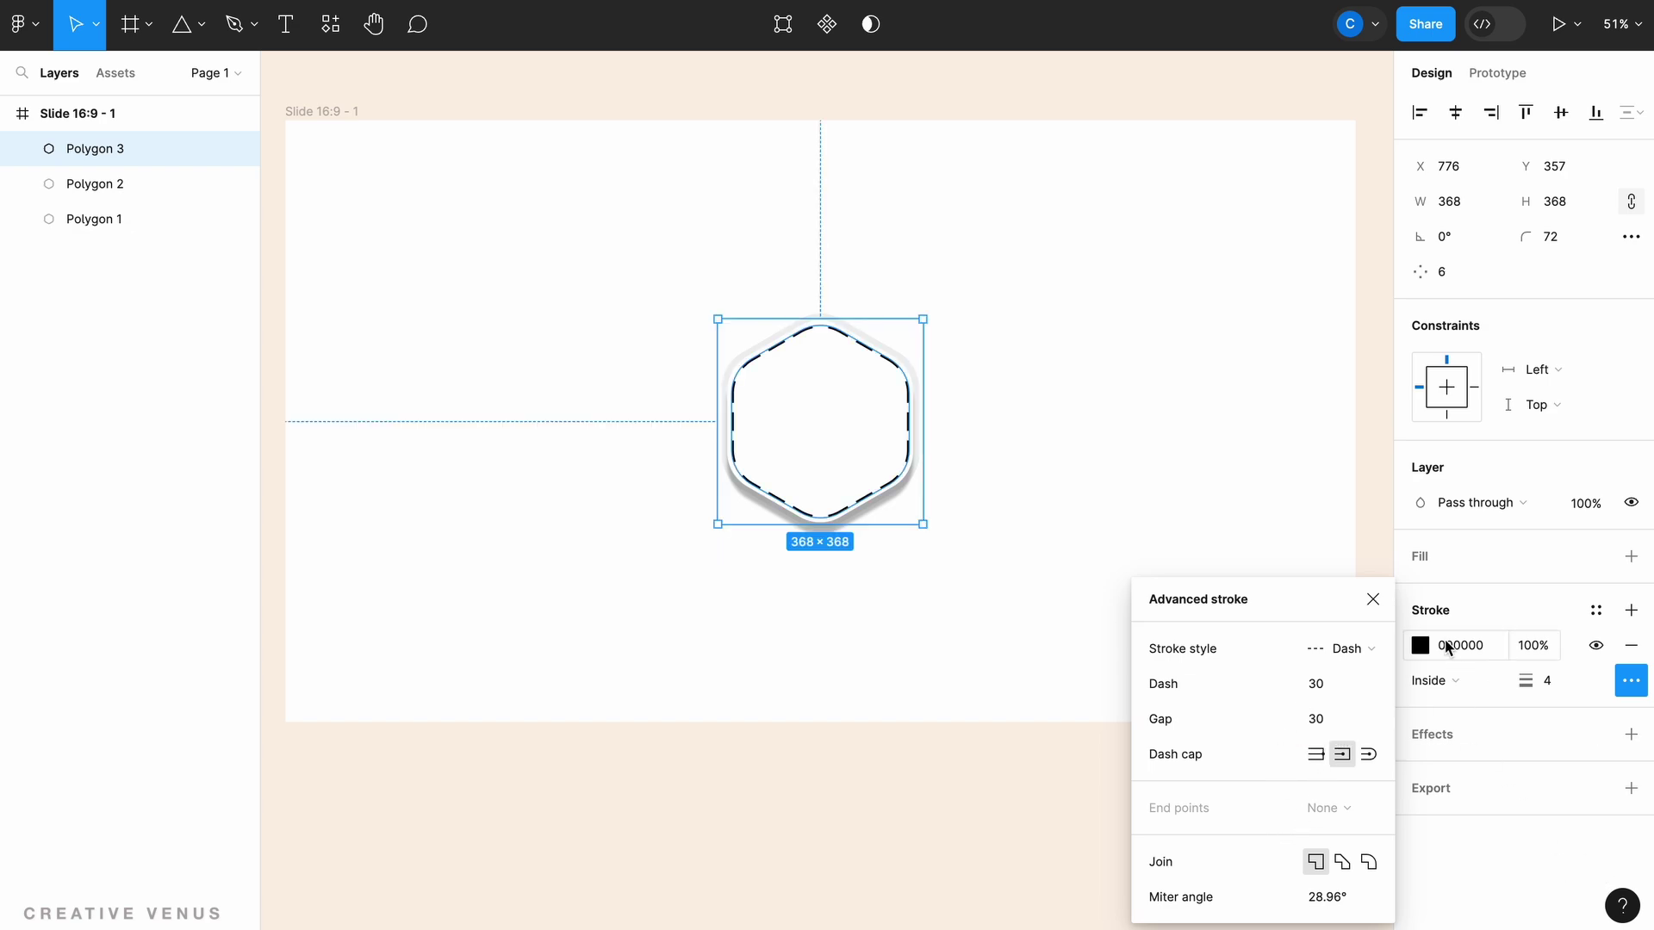
click(1375, 600)
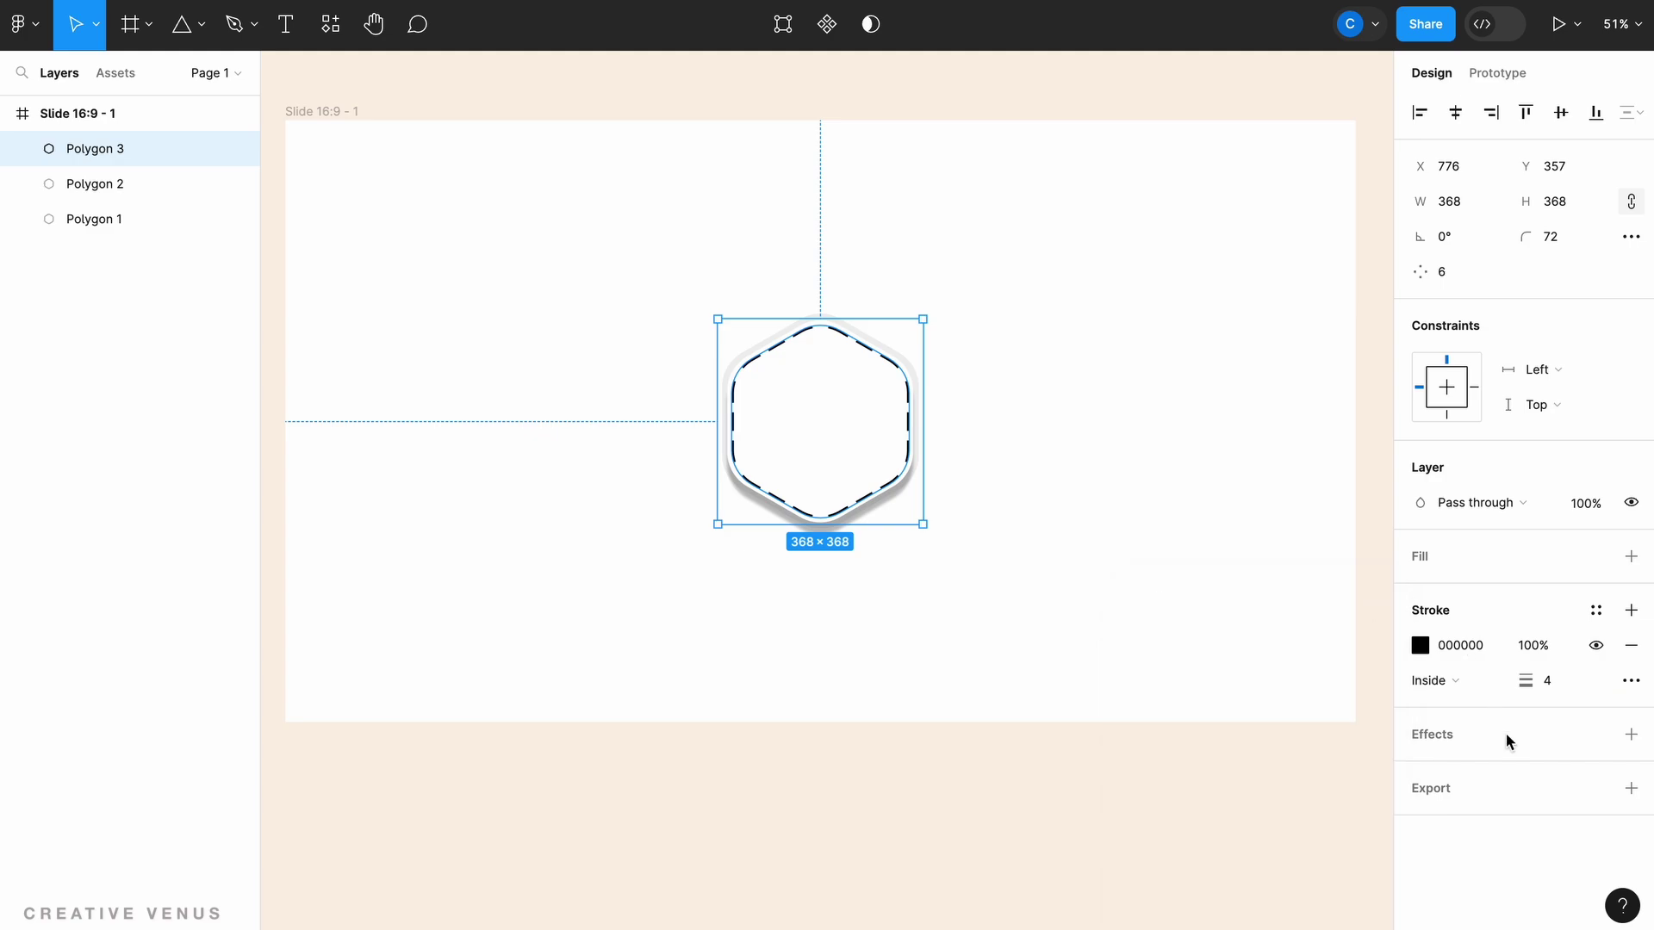
scroll(939, 419, up, 3)
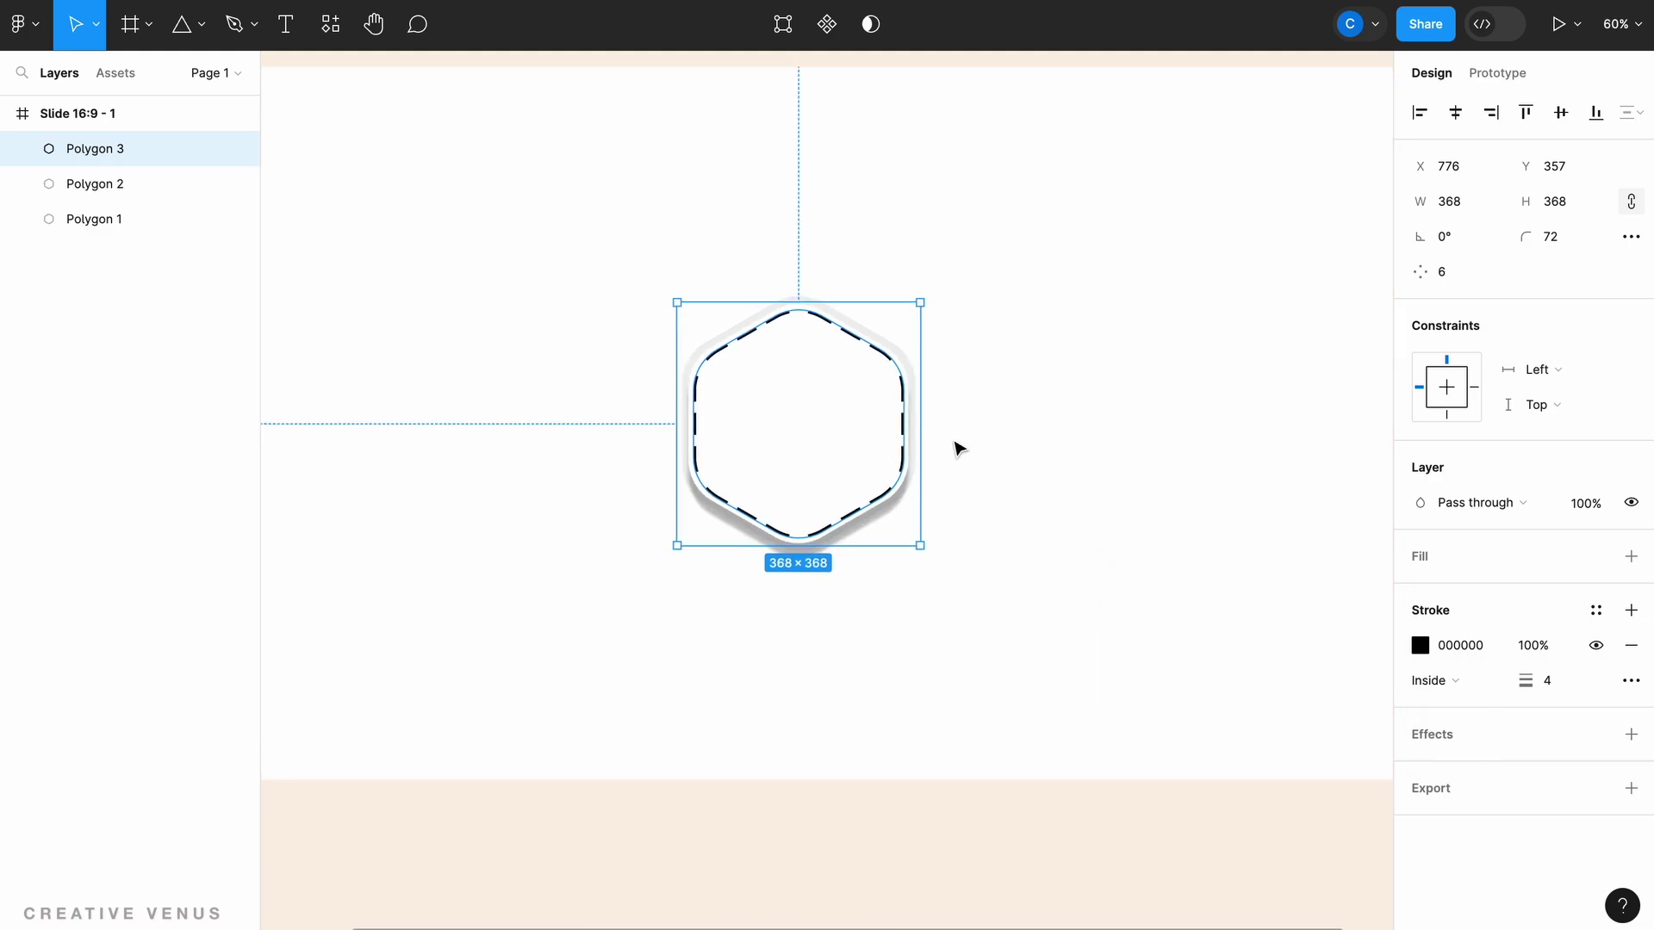
scroll(798, 398, up, 5)
scroll(797, 400, down, 2)
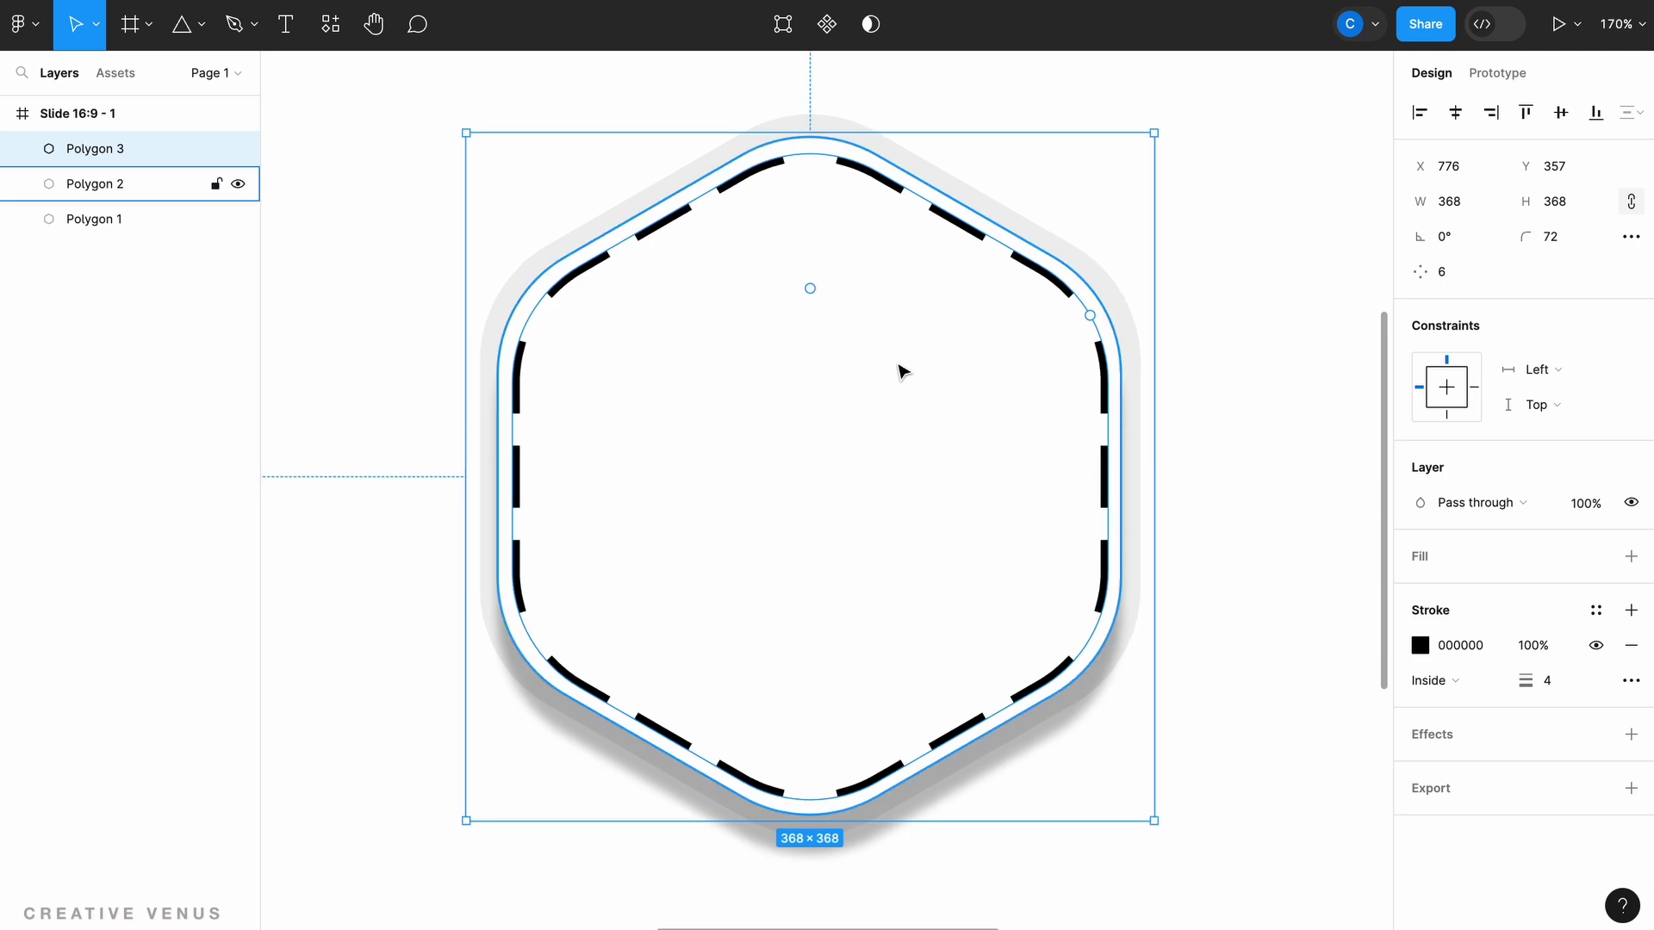
Give the dashes round caps and set the stroke position to Center.
click(1631, 680)
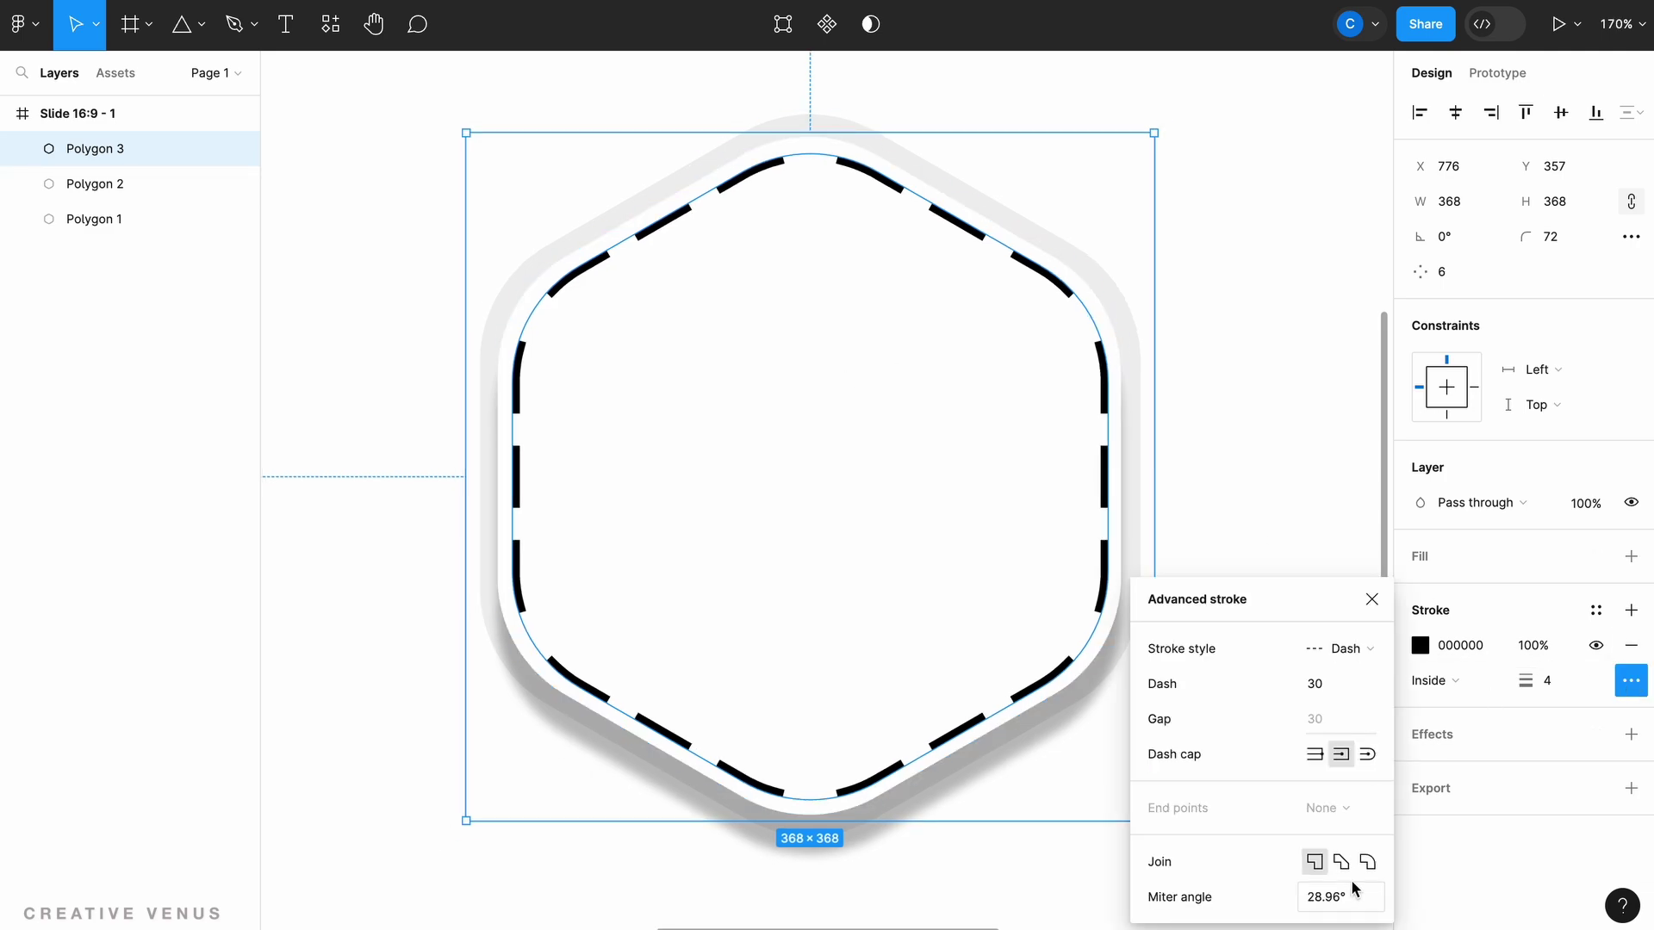
click(1366, 755)
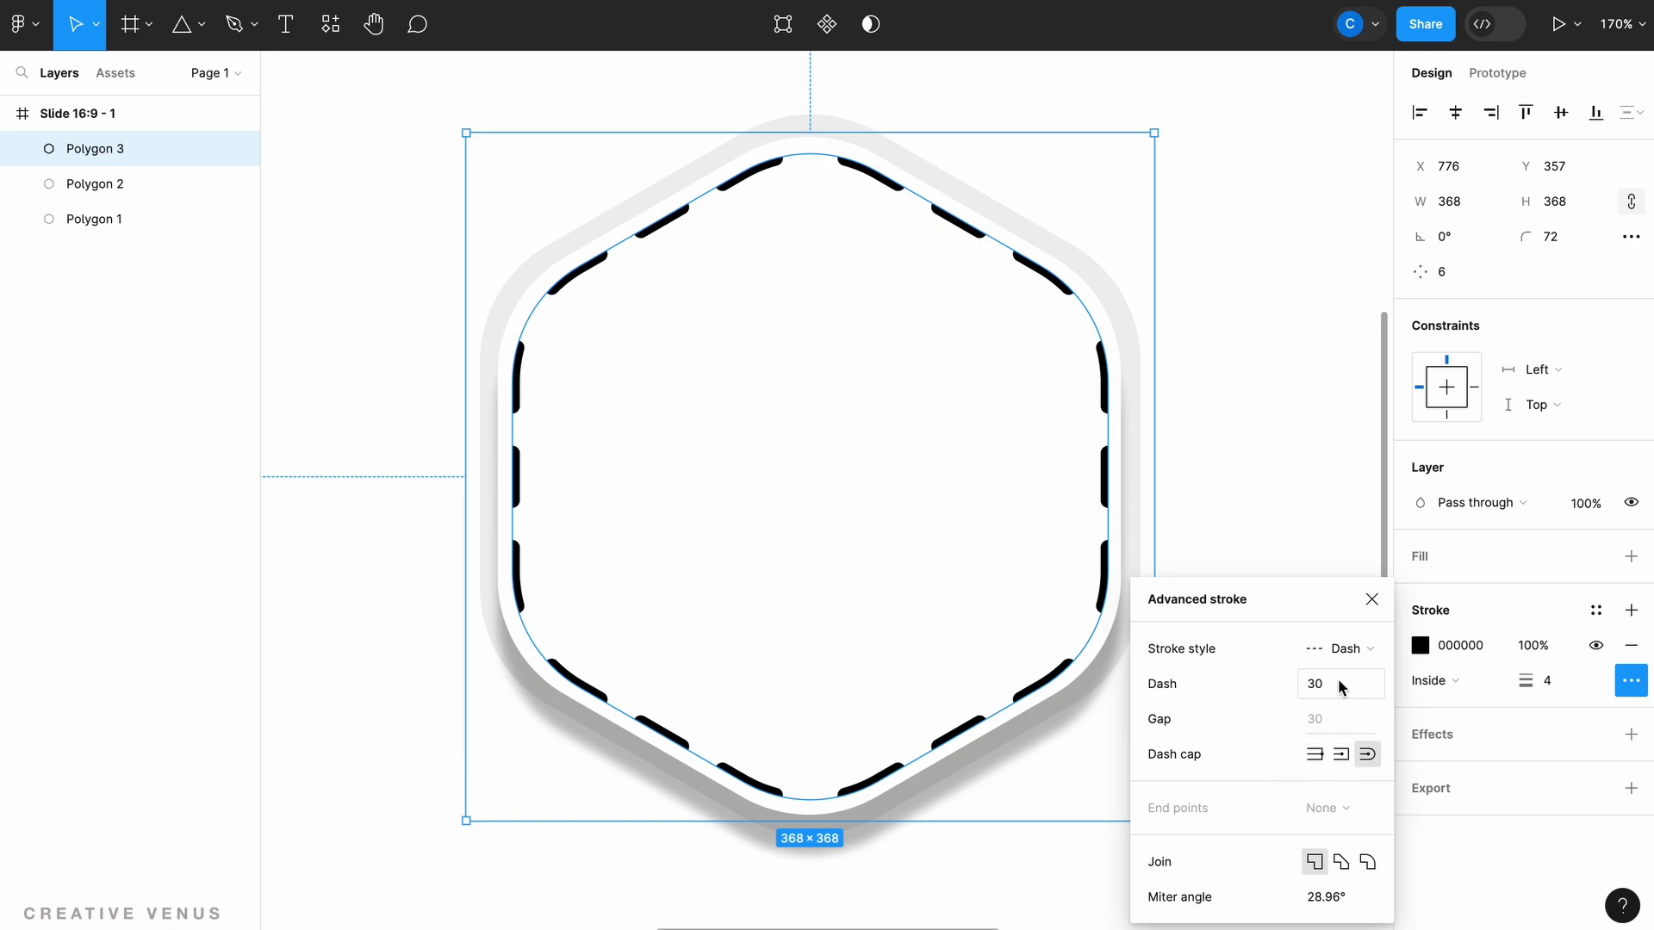
click(1370, 610)
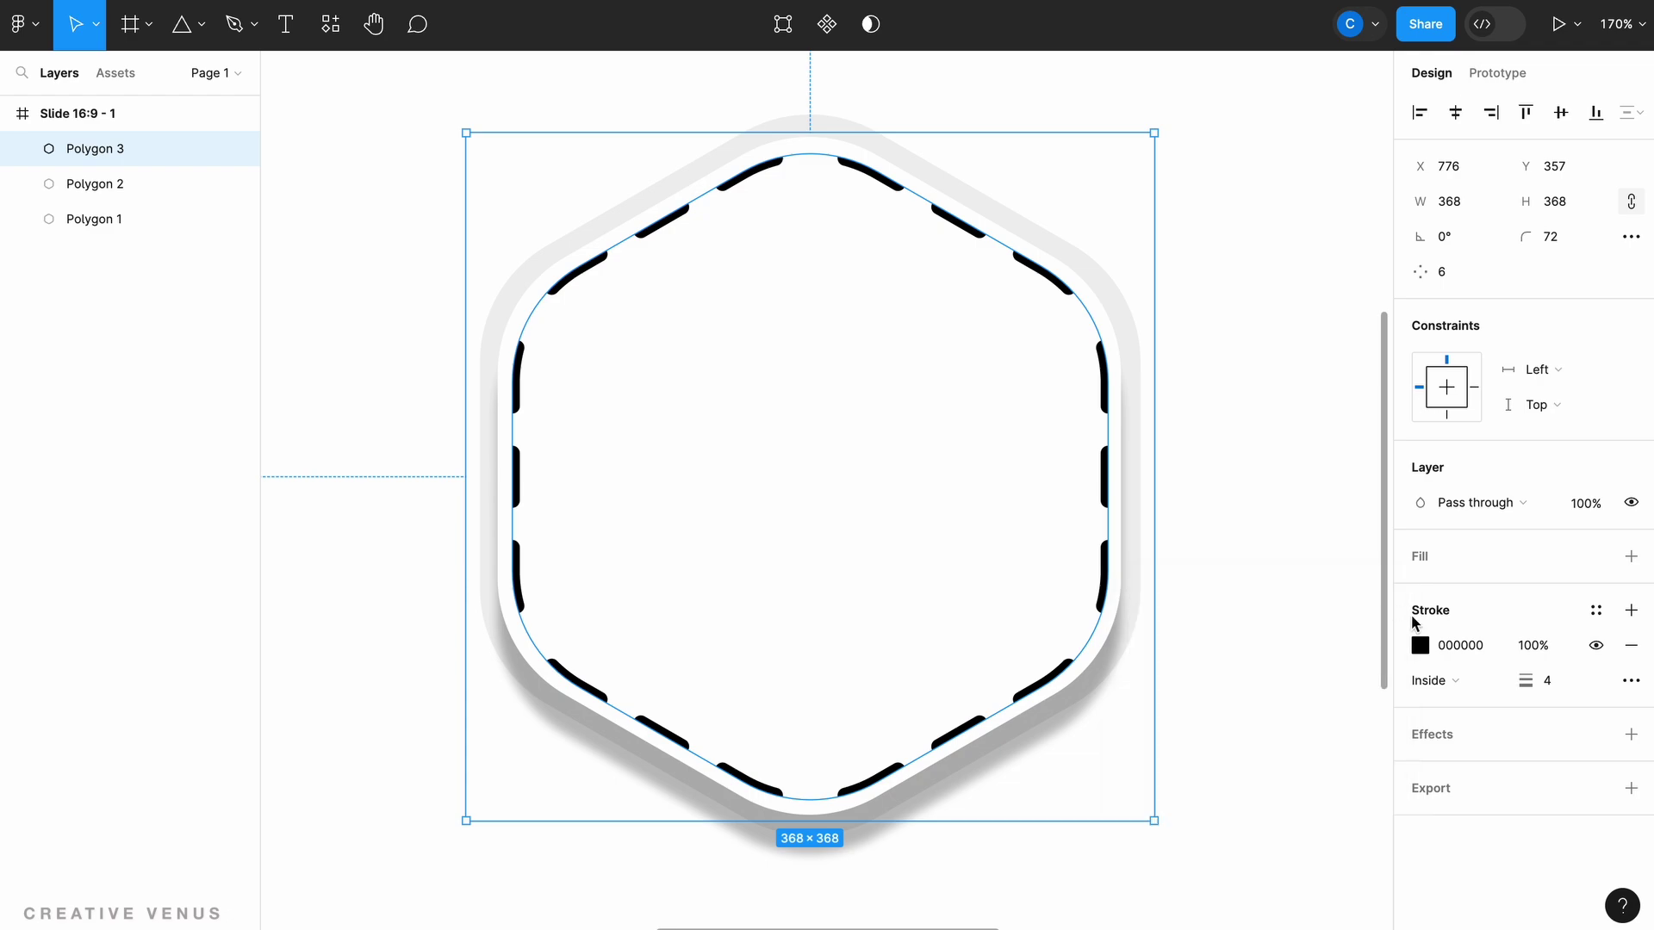
click(1434, 680)
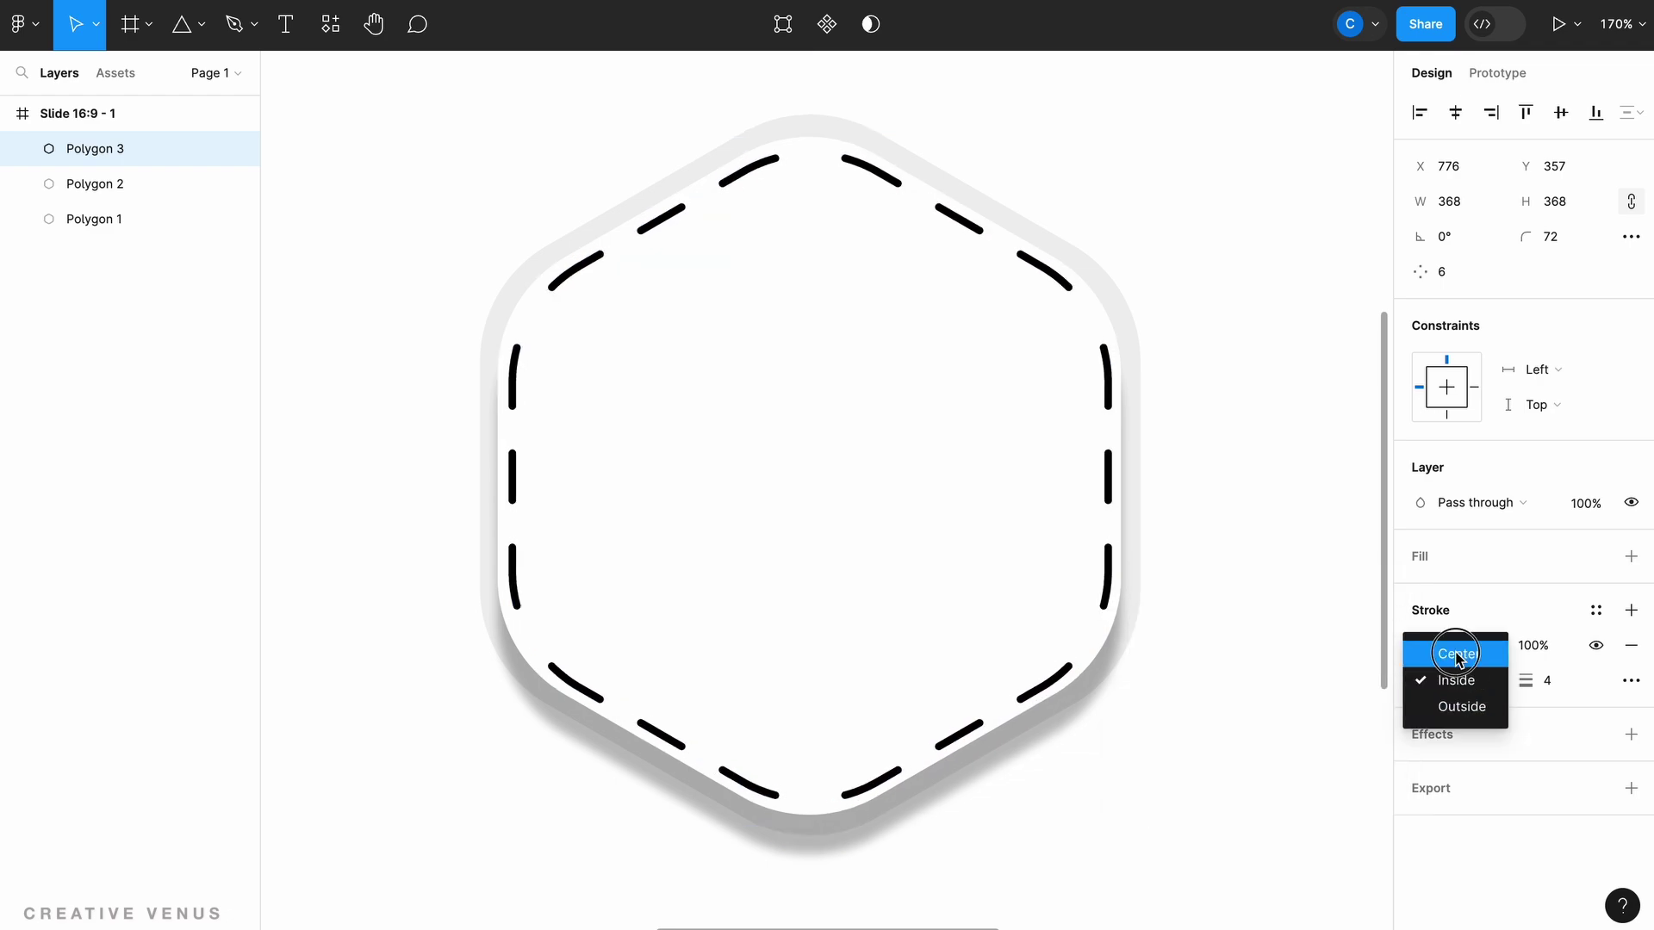
click(1457, 655)
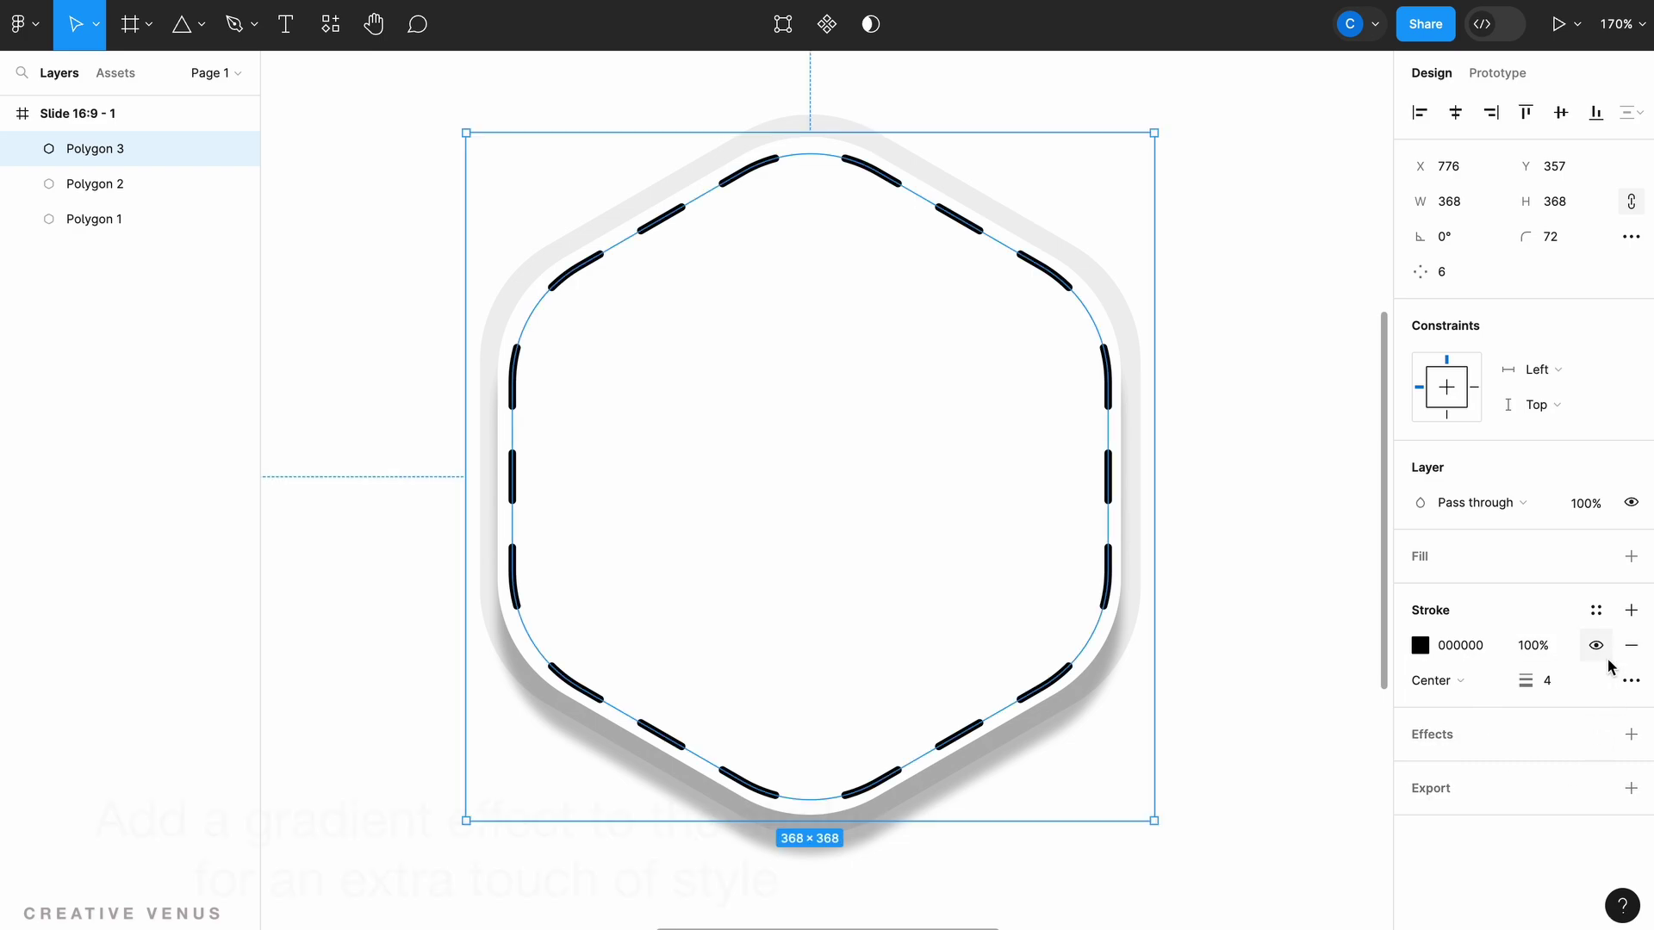
Switch the stroke to a linear gradient running upper-left to lower-right, with a blue first stop.
click(1420, 645)
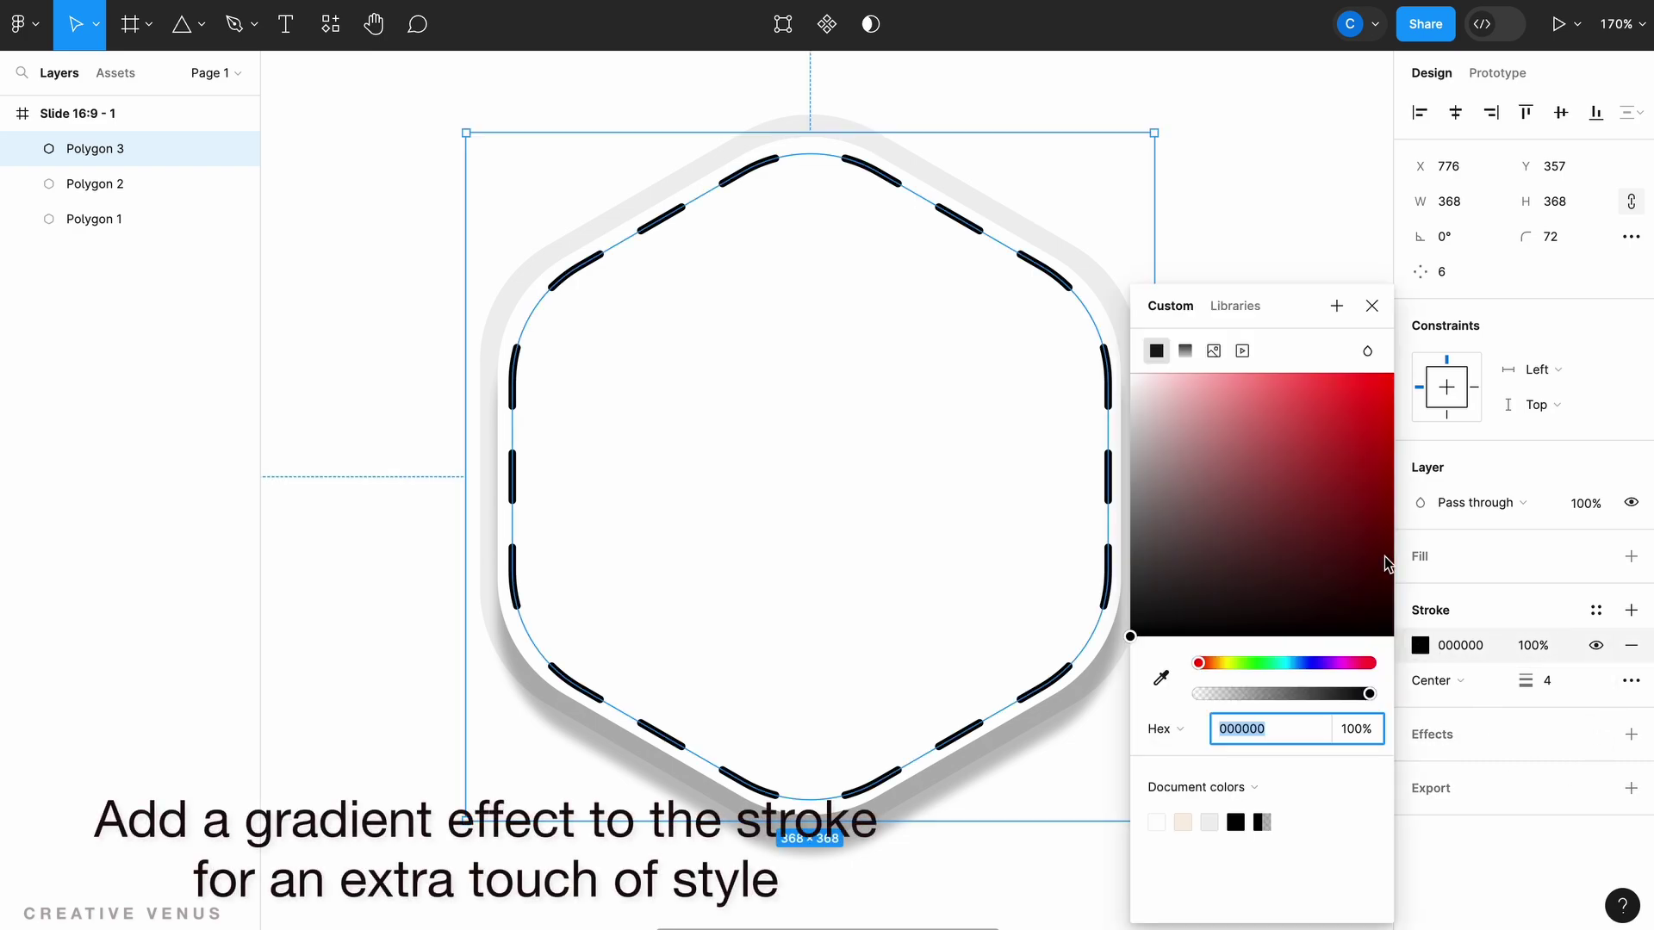
click(1186, 350)
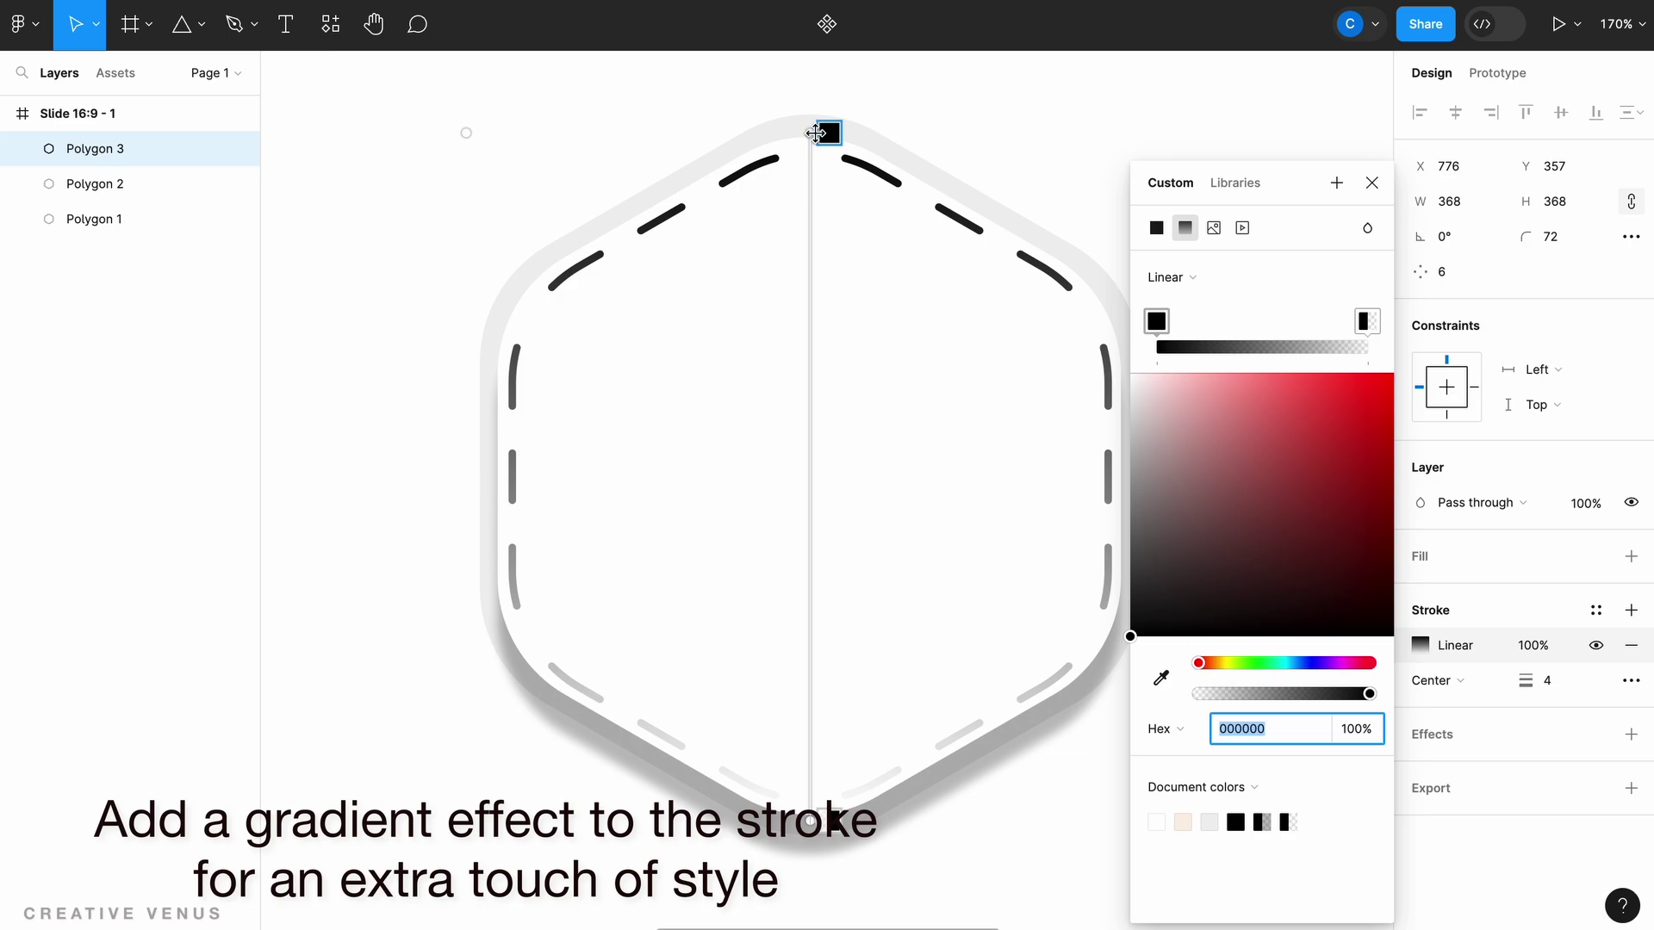
mouse_move(817, 133)
mouse_down()
mouse_move(698, 147)
mouse_move(657, 217)
mouse_up()
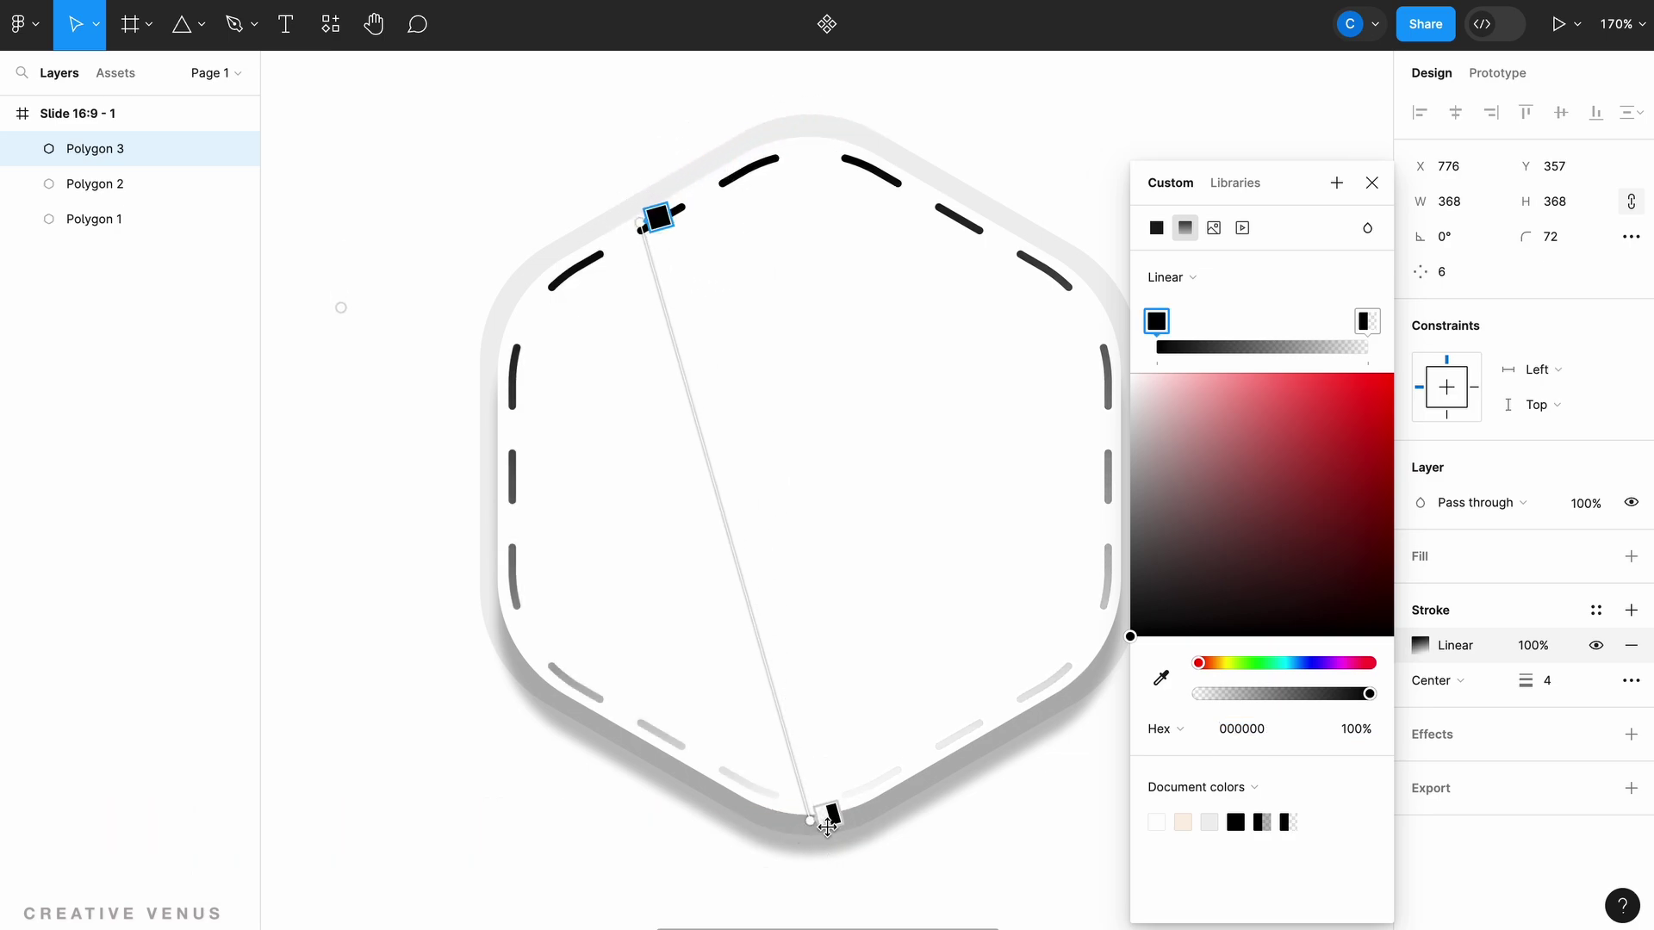
mouse_move(827, 827)
mouse_down()
mouse_move(969, 743)
mouse_move(1022, 776)
mouse_up()
click(1156, 322)
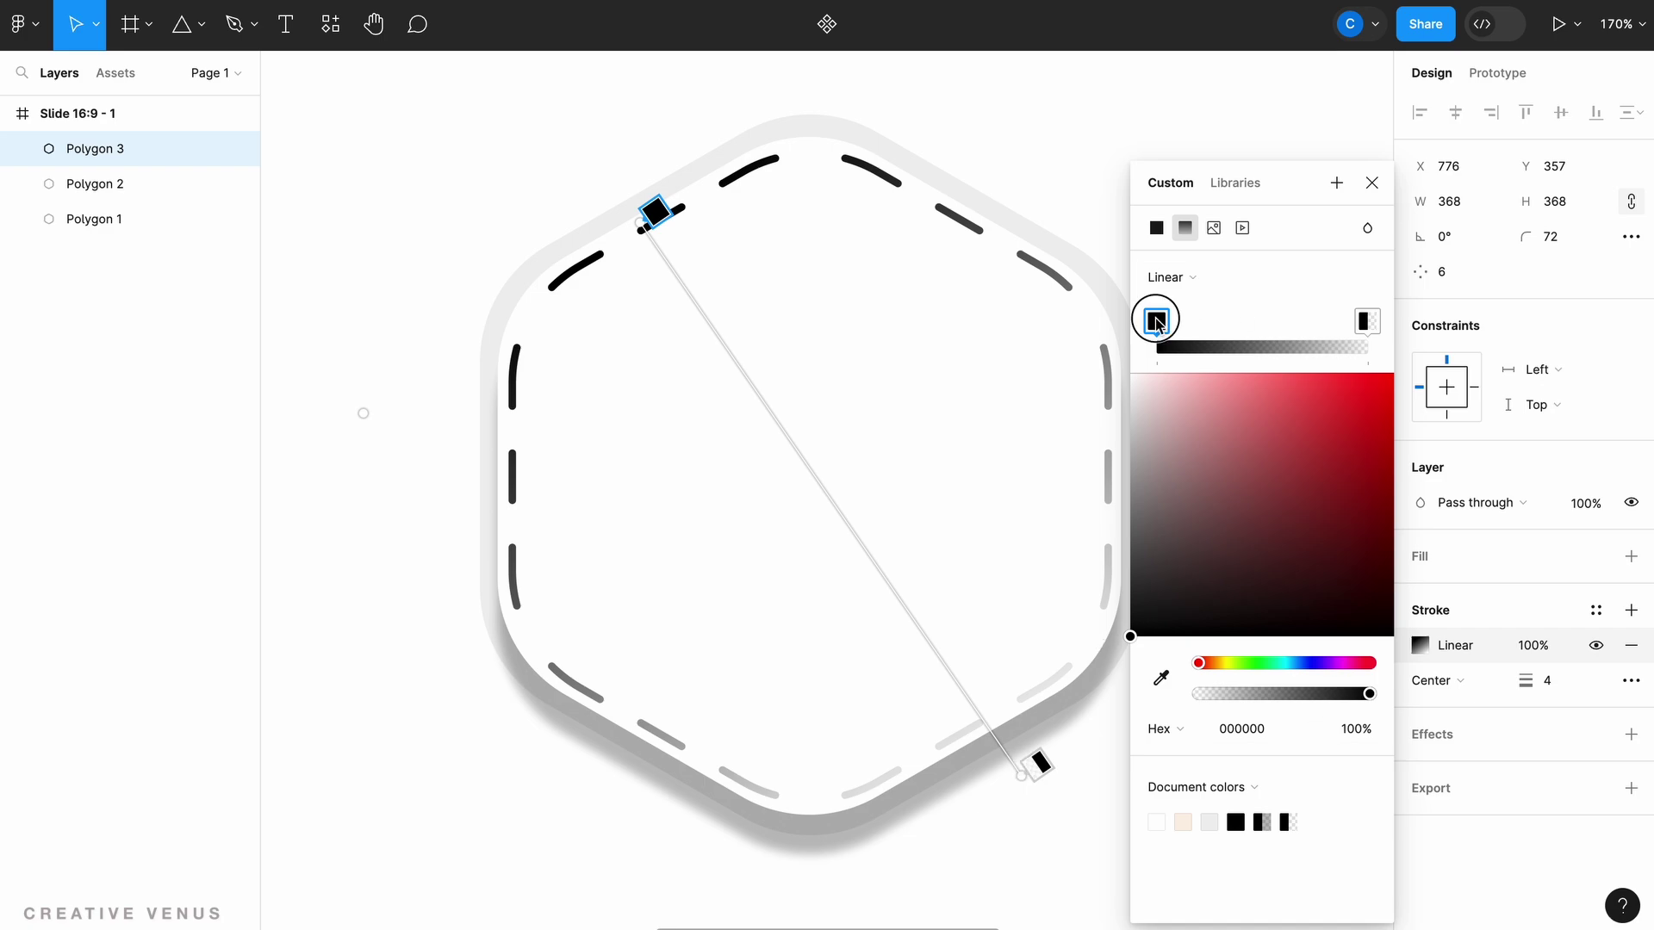
click(1316, 662)
drag(1339, 535, 1404, 405)
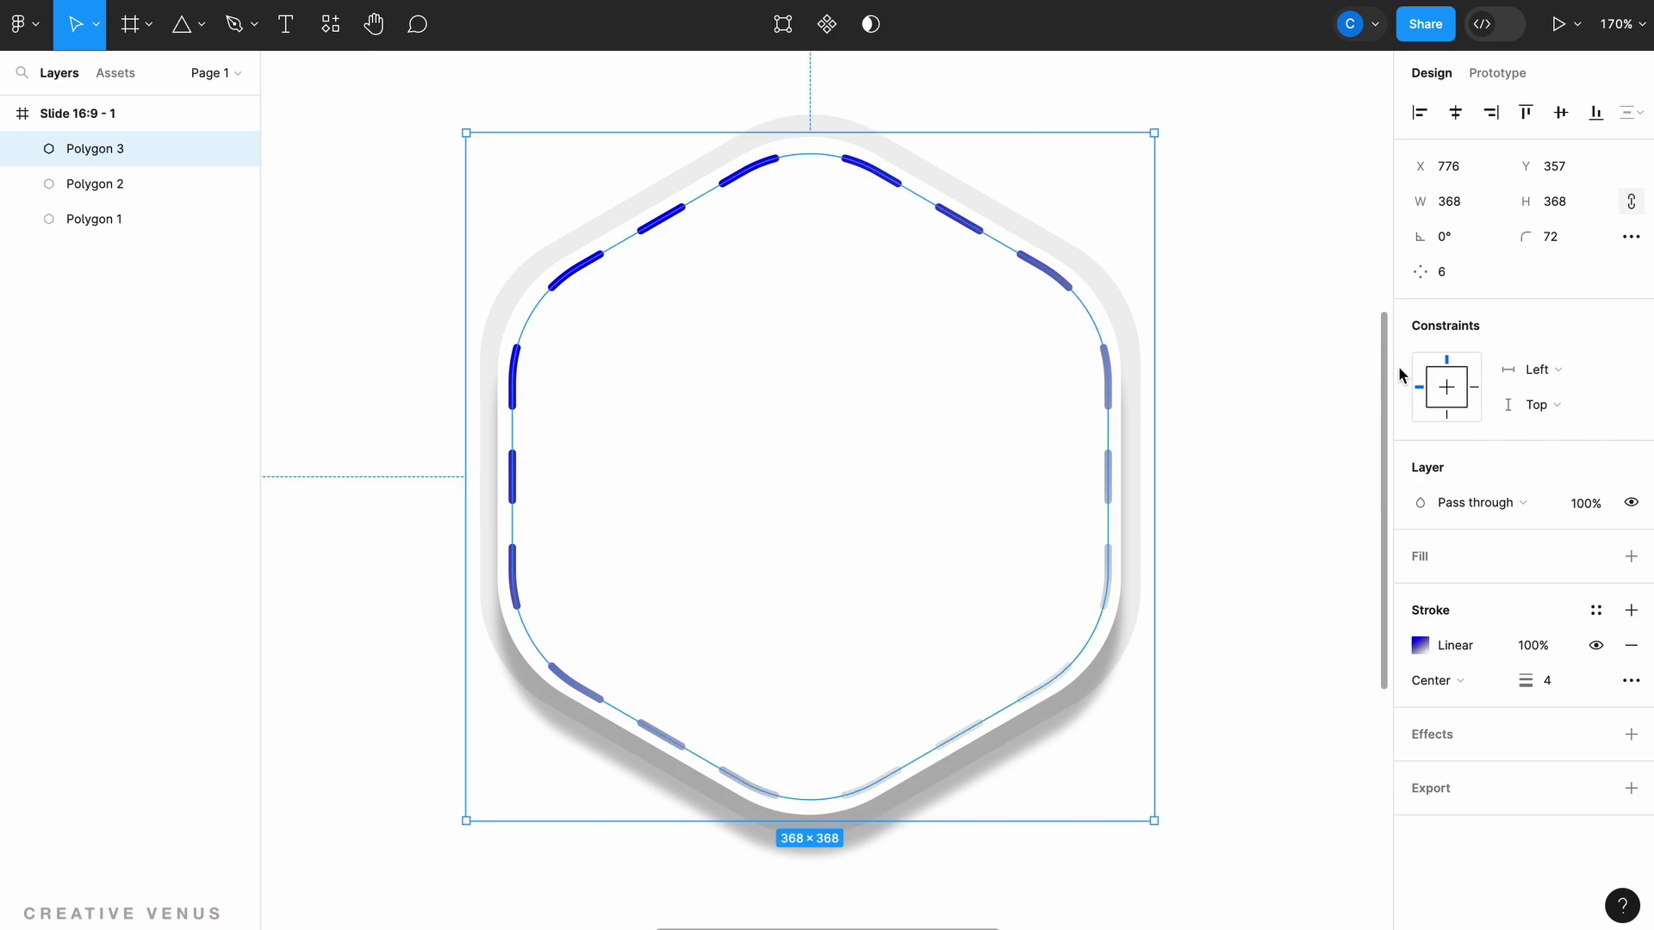
click(653, 225)
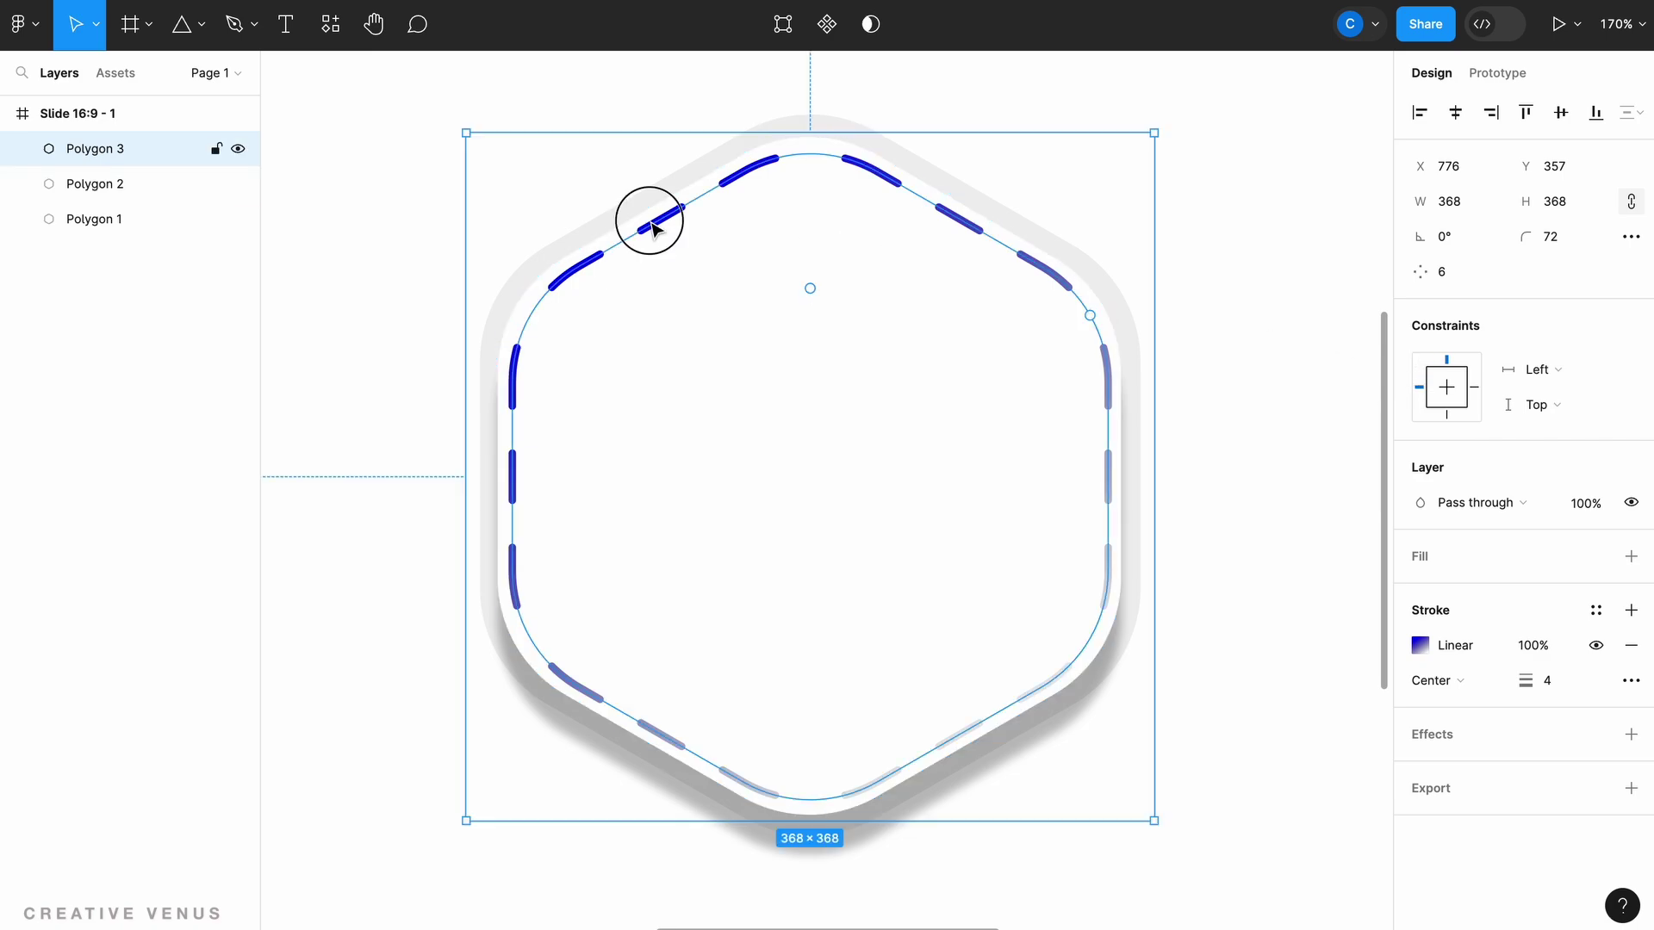
Add a cyan middle stop at about 72% opacity and an opaque purple end stop.
click(1420, 645)
drag(1367, 321, 1251, 353)
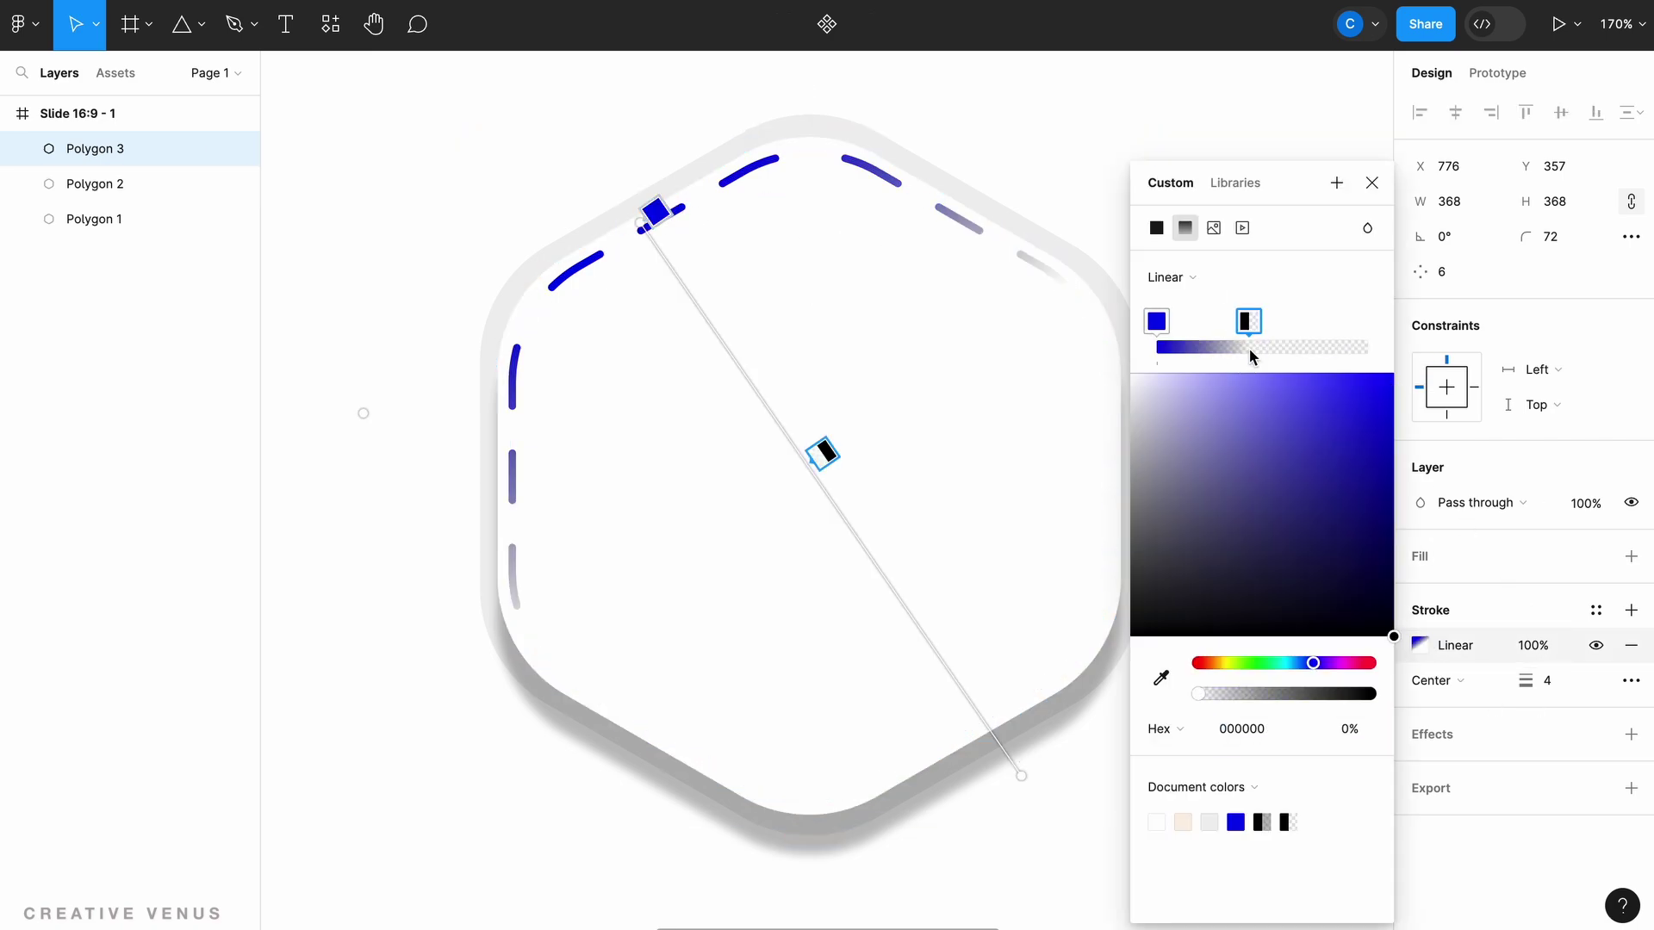
drag(1313, 663, 1288, 667)
drag(1370, 480, 1419, 336)
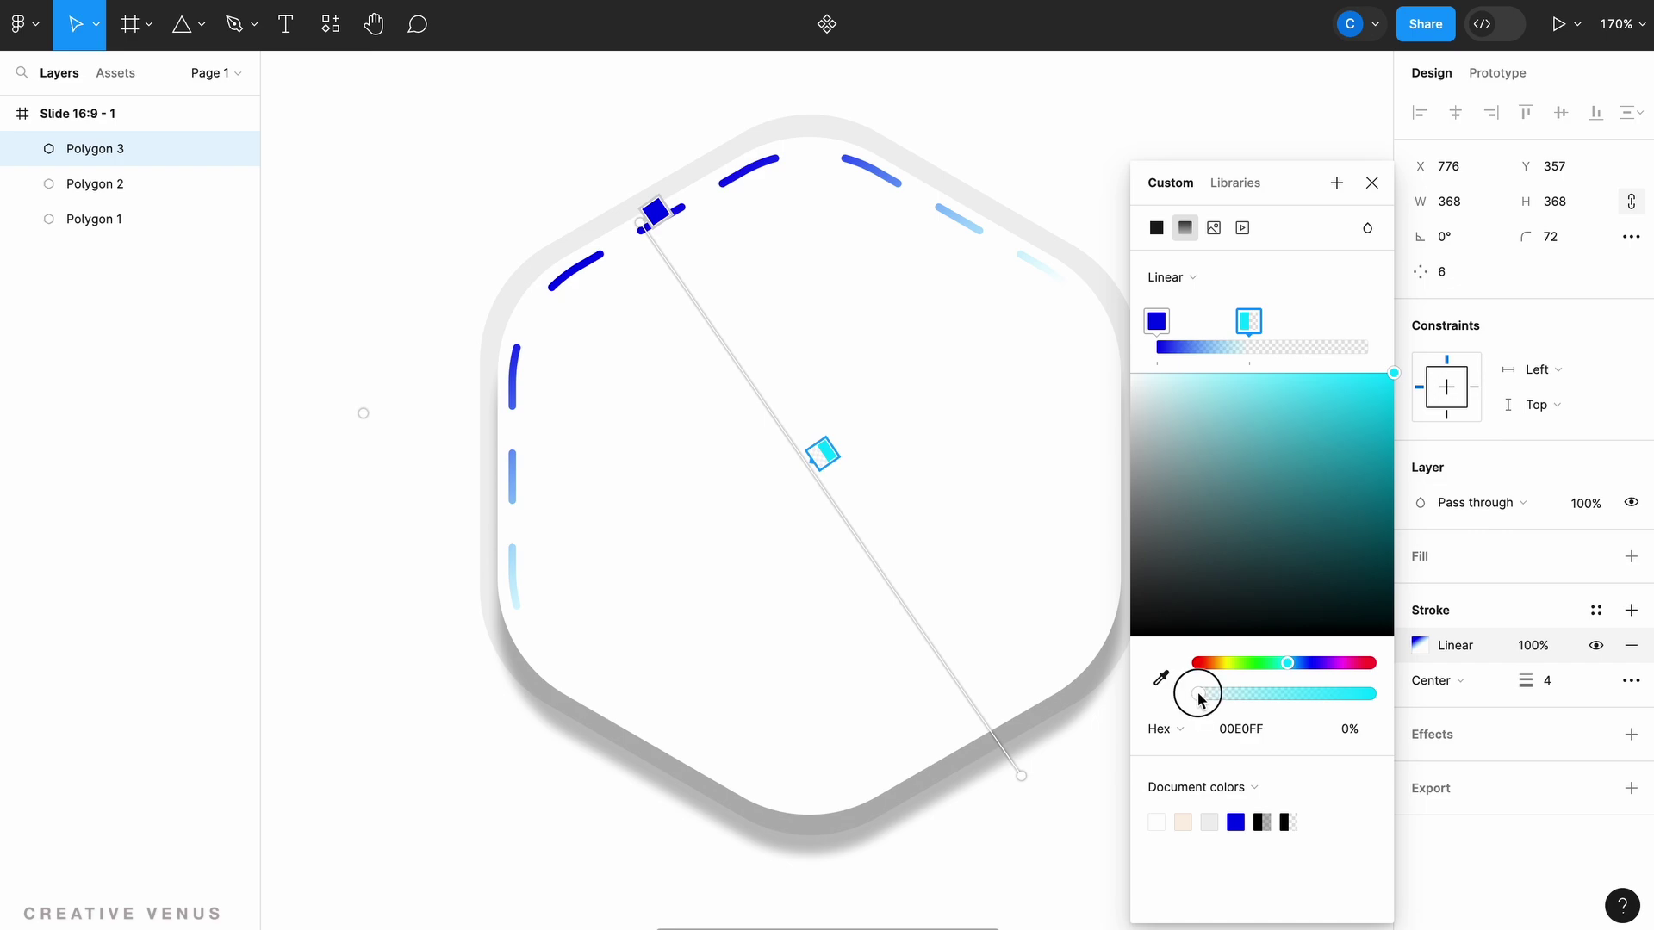
drag(1198, 693, 1324, 693)
click(1352, 347)
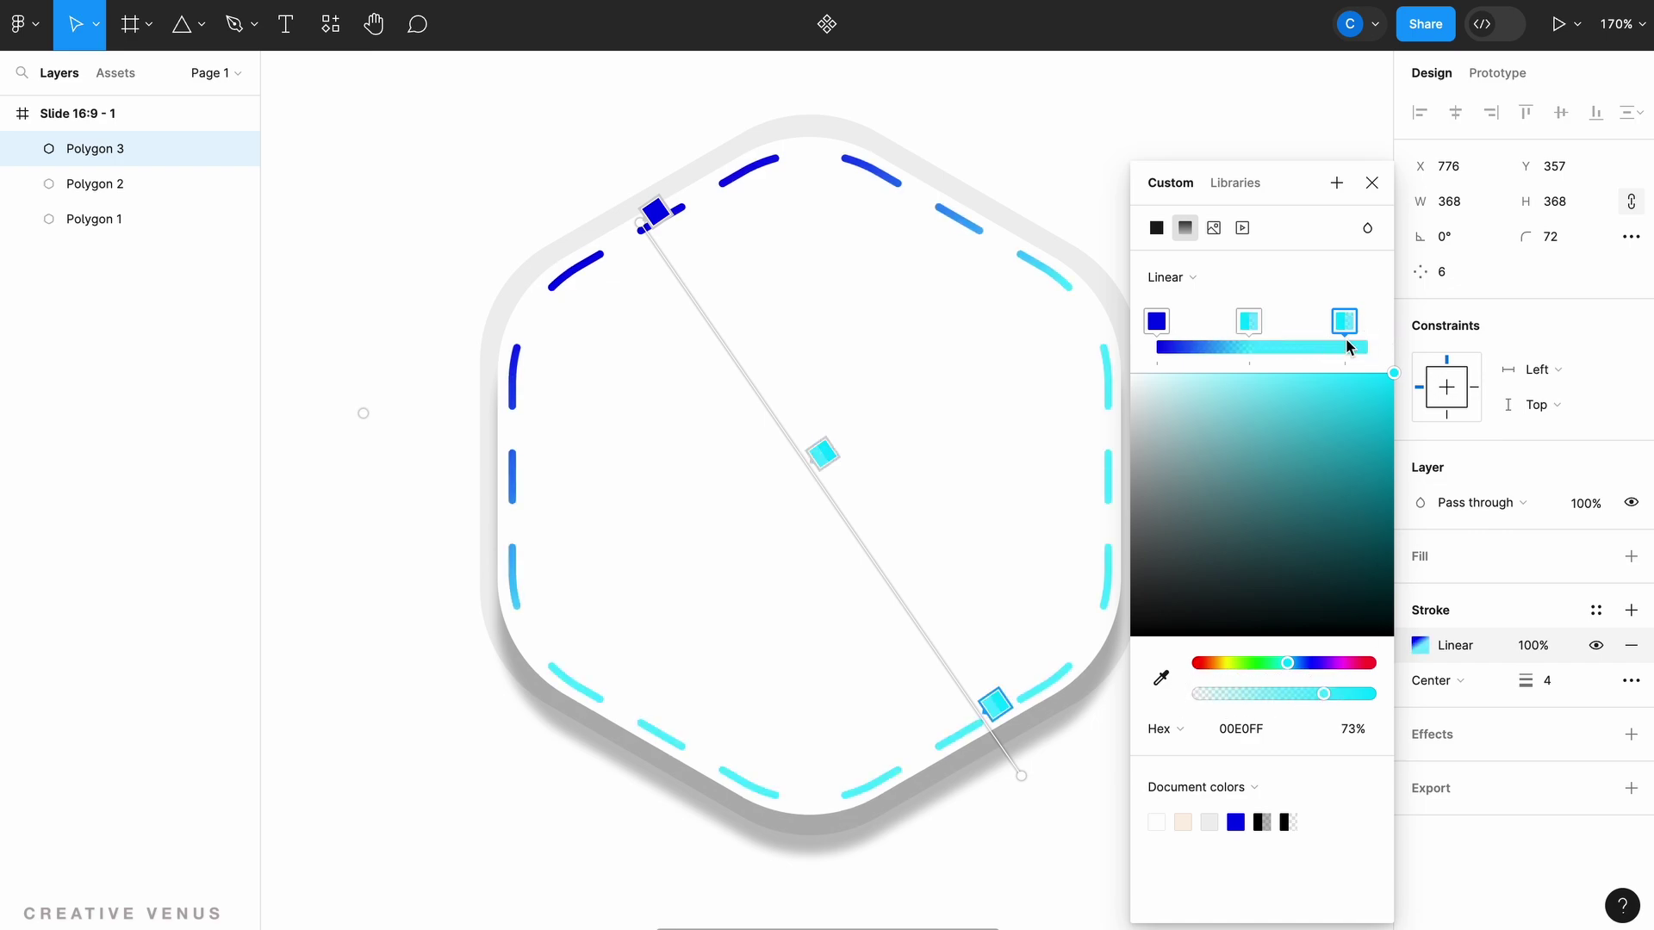
drag(1352, 320, 1376, 332)
drag(1228, 665, 1203, 668)
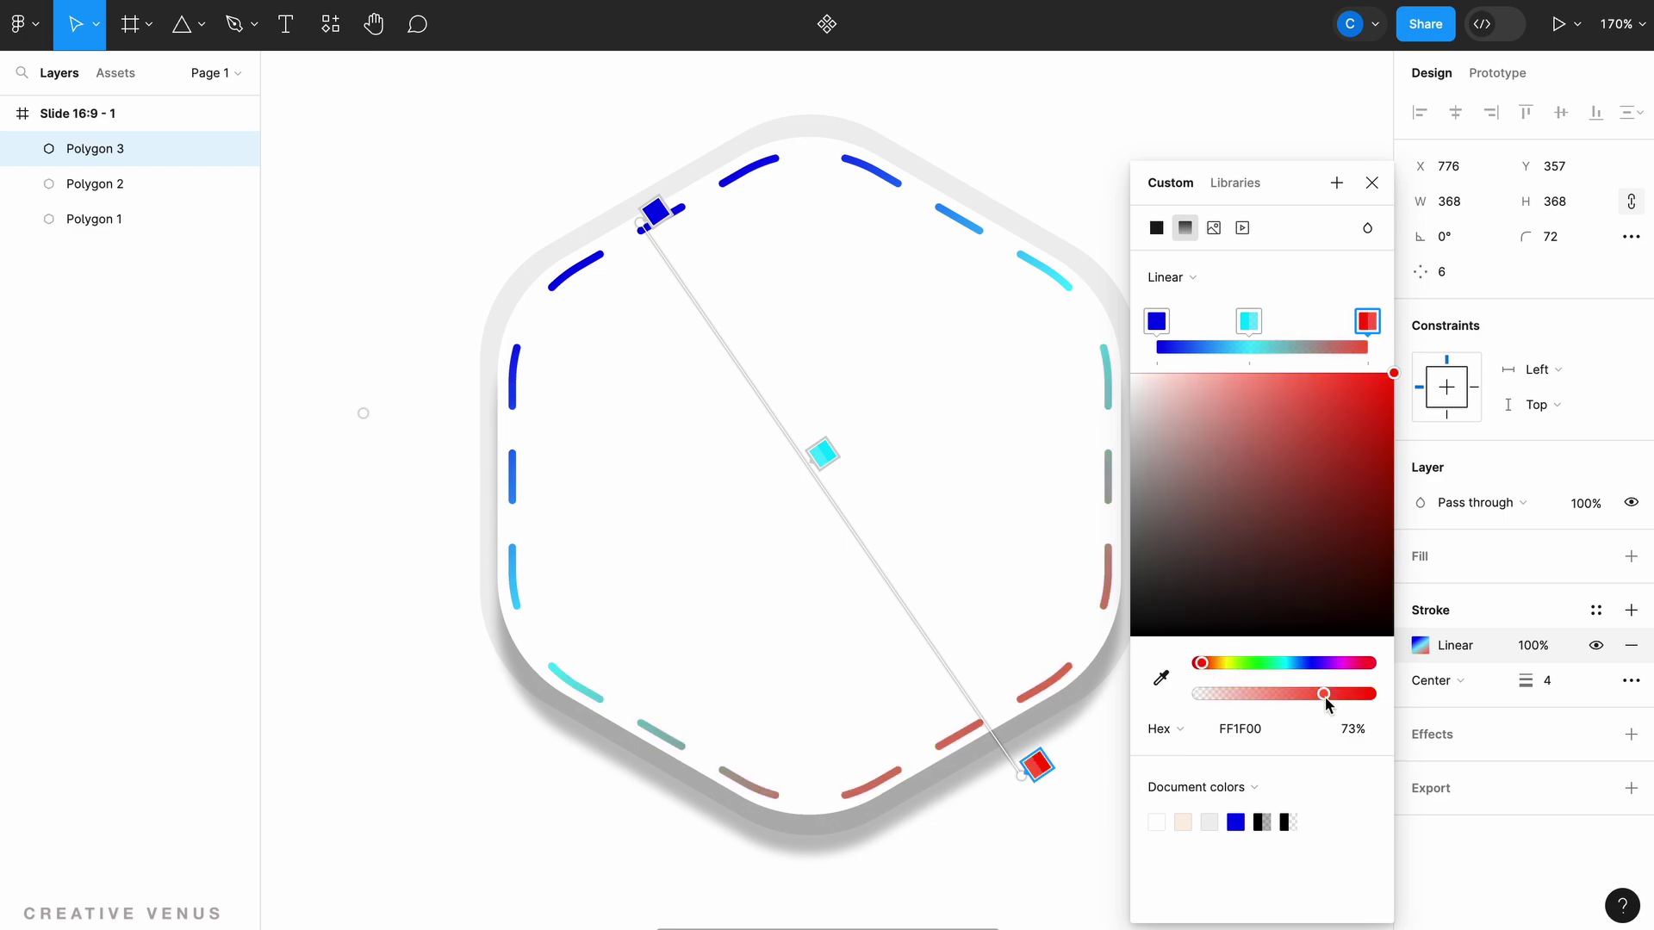
drag(1323, 694, 1388, 680)
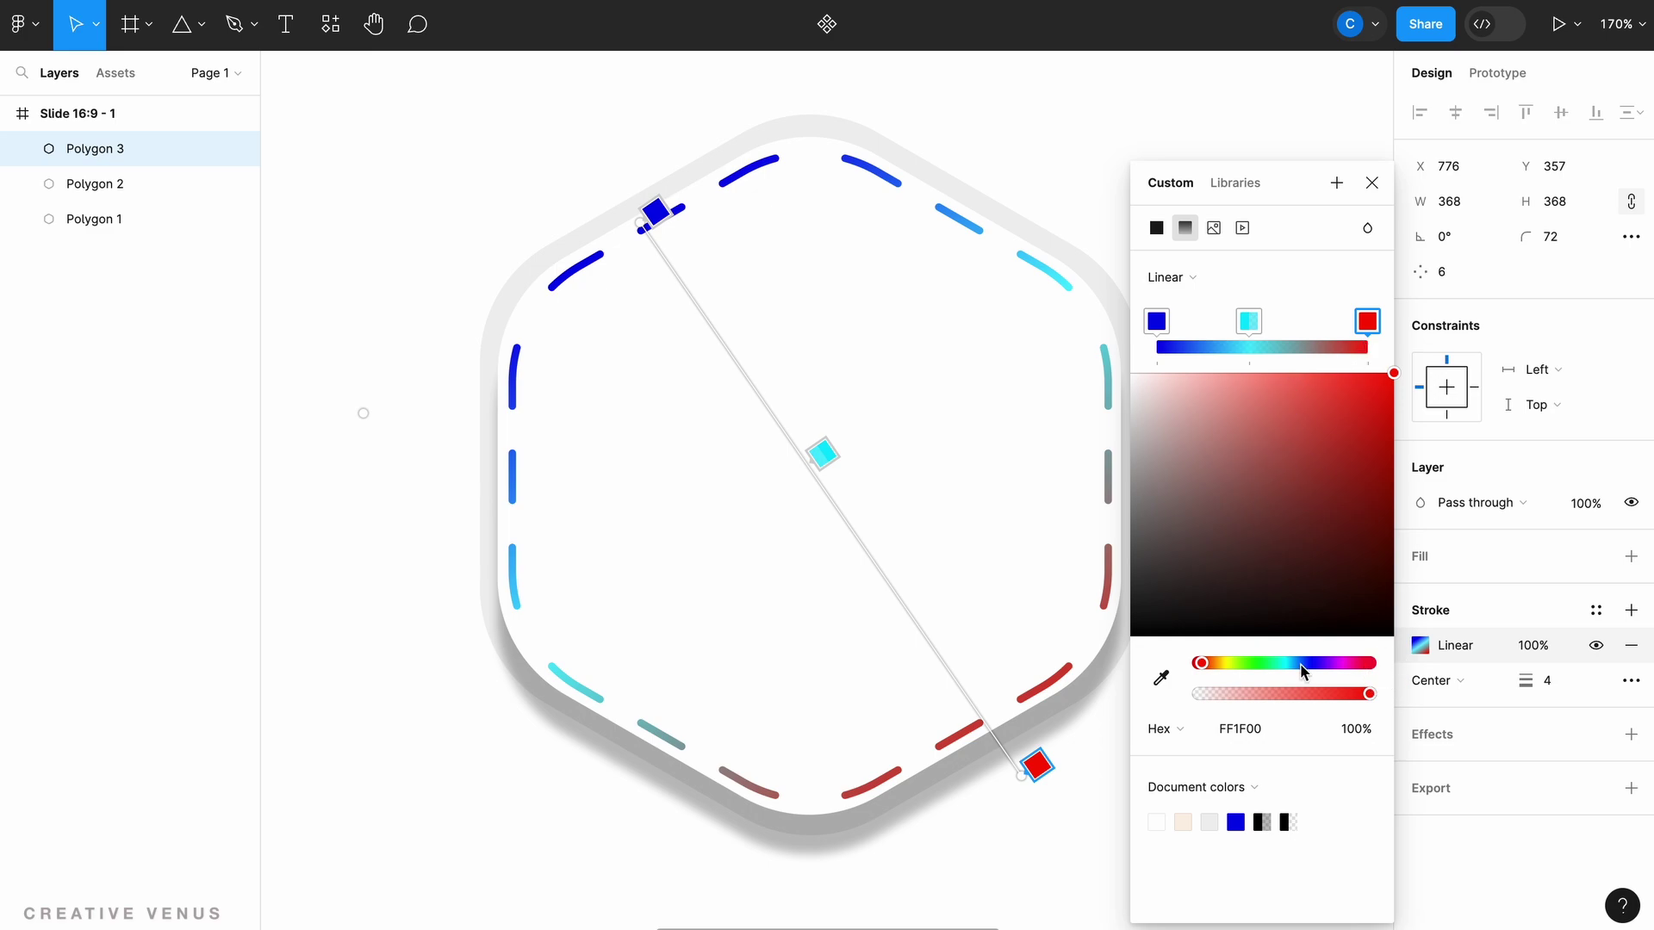
mouse_move(1201, 669)
mouse_down()
mouse_move(1374, 673)
mouse_move(1329, 664)
mouse_up()
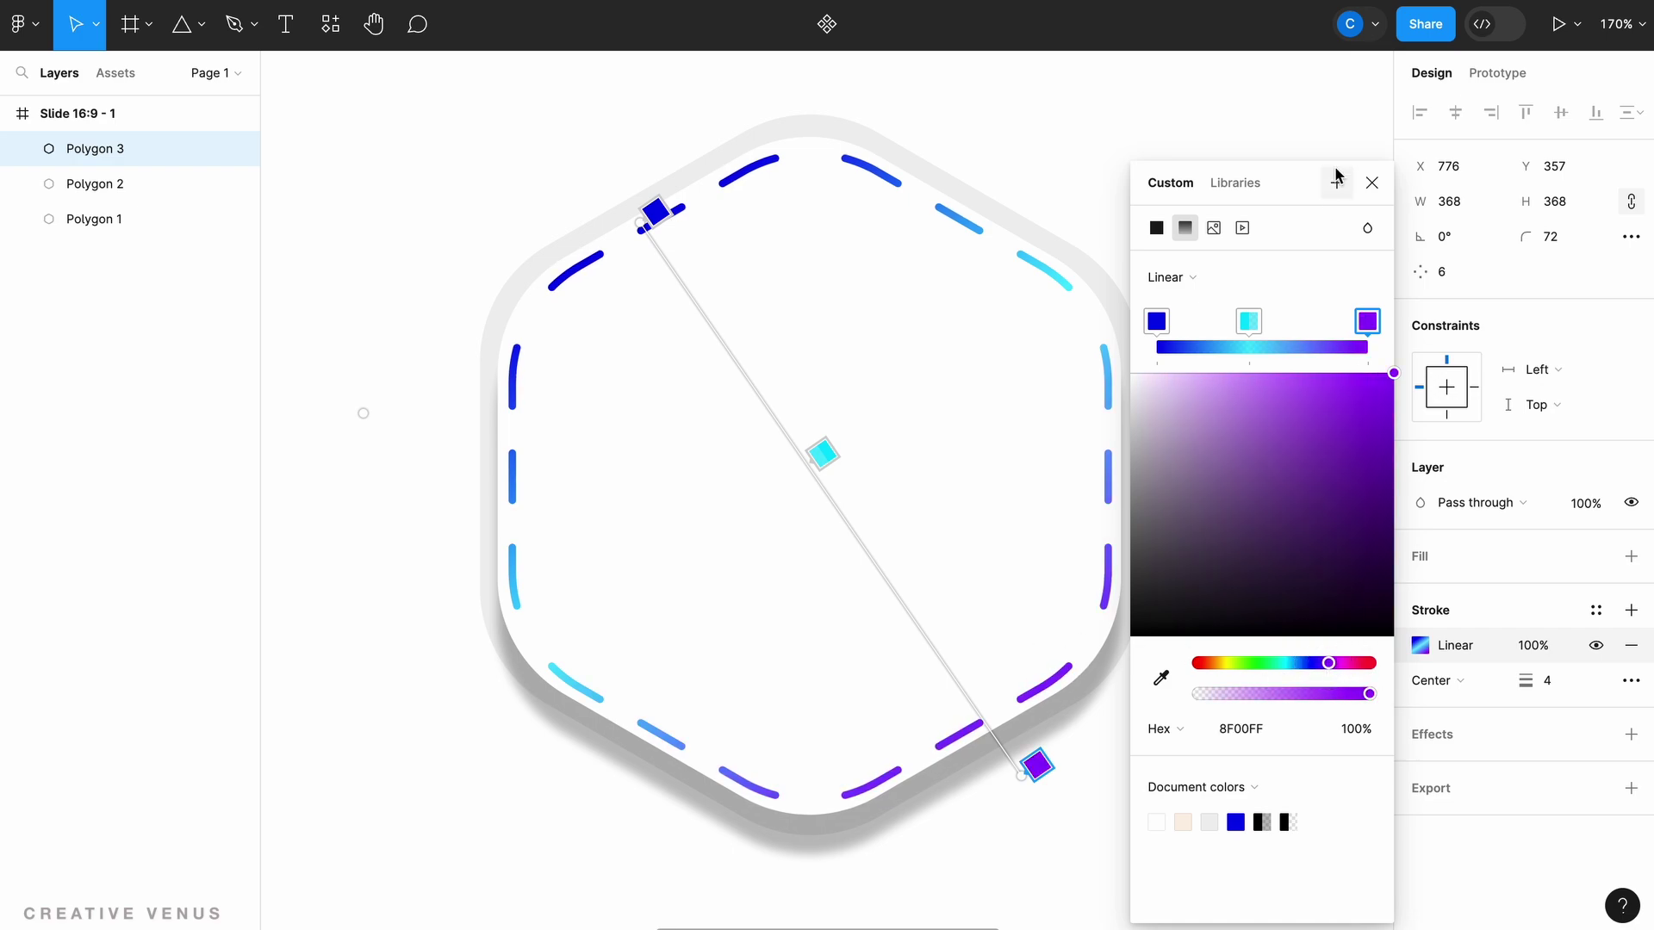
click(1372, 183)
click(1253, 340)
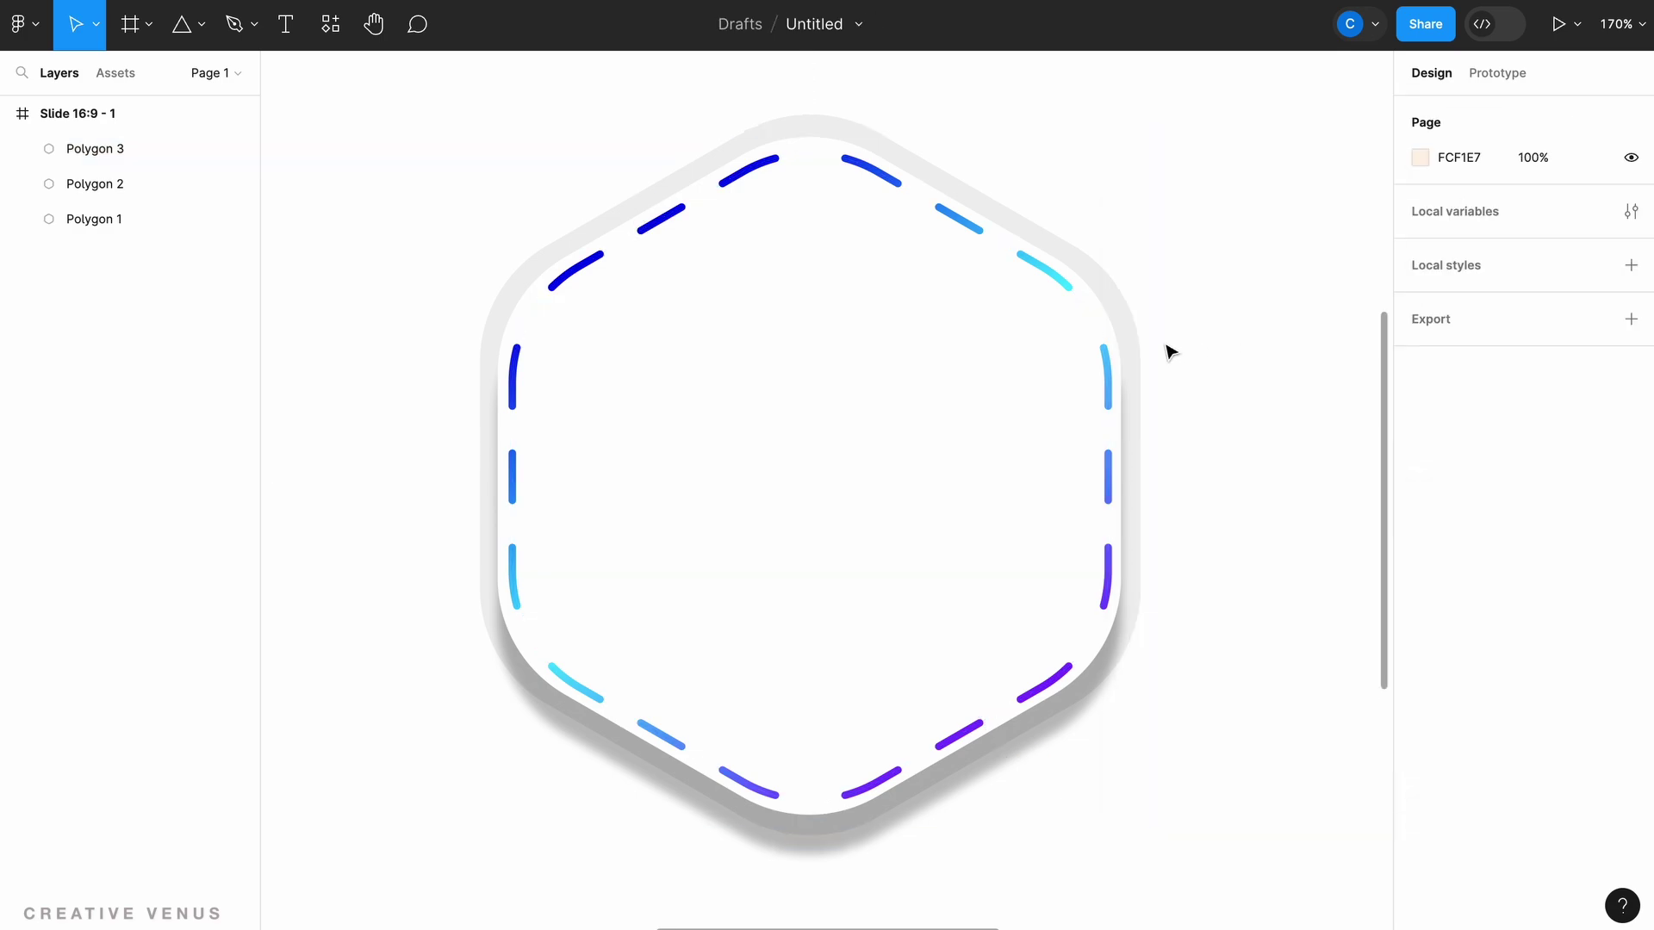
Duplicate the white middle hexagon, shrink it to 355×355 and centre it inside the dashed outline.
scroll(1170, 351, down, 3)
scroll(1170, 352, down, 3)
scroll(1169, 351, down, 2)
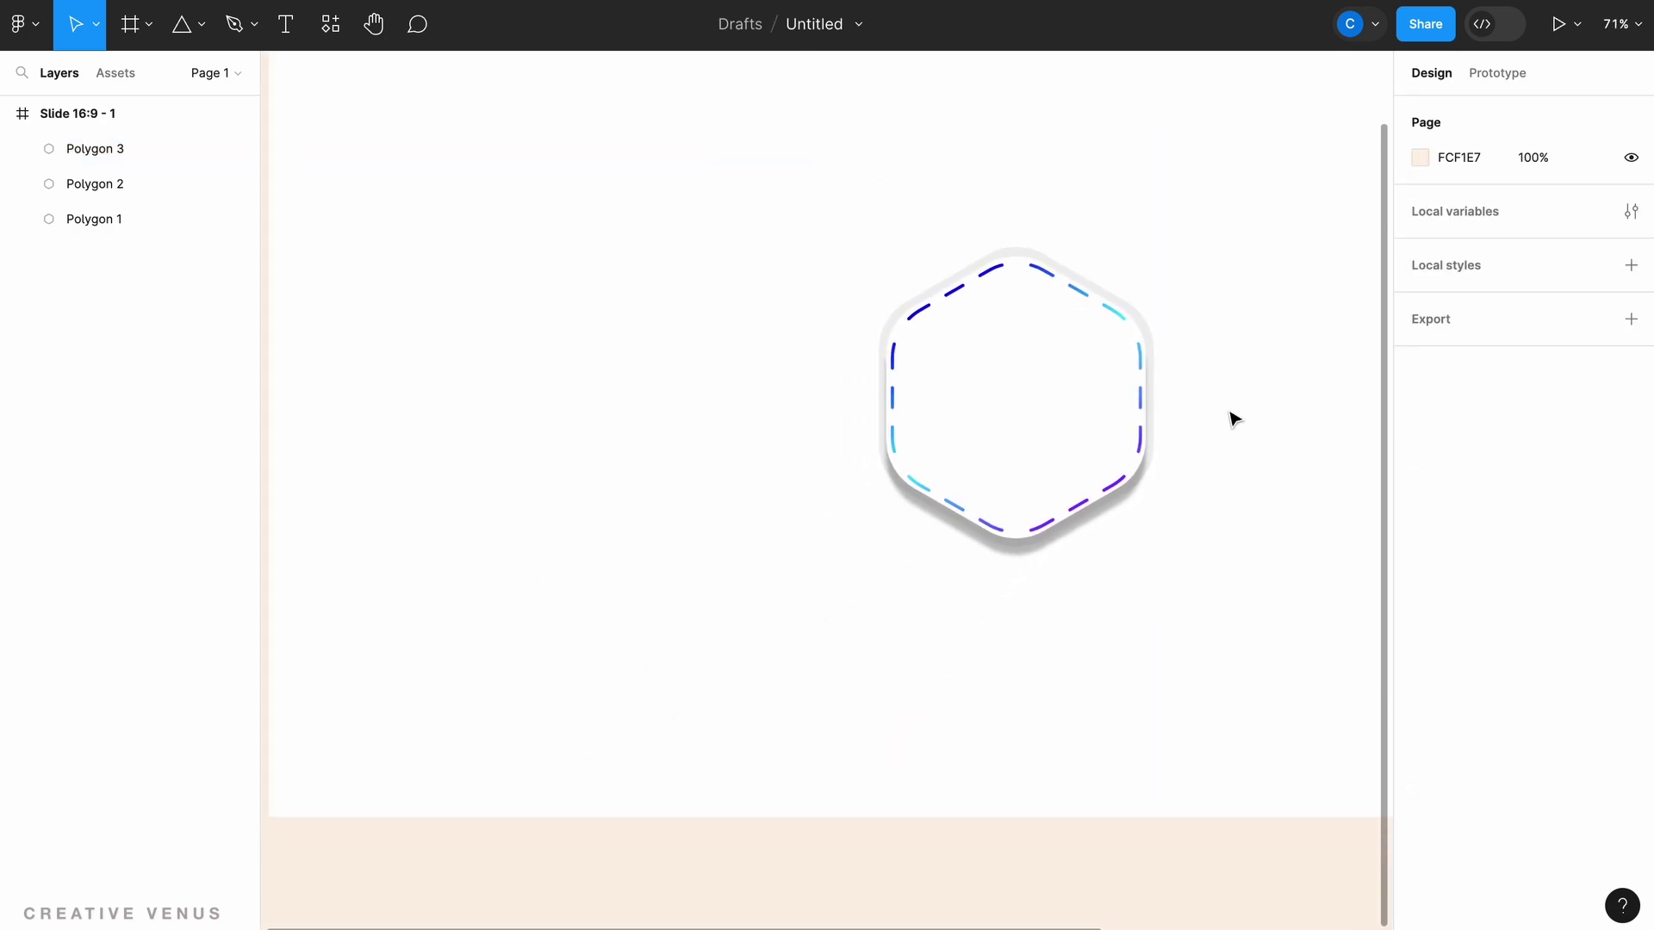
scroll(1234, 419, up, 2)
click(868, 535)
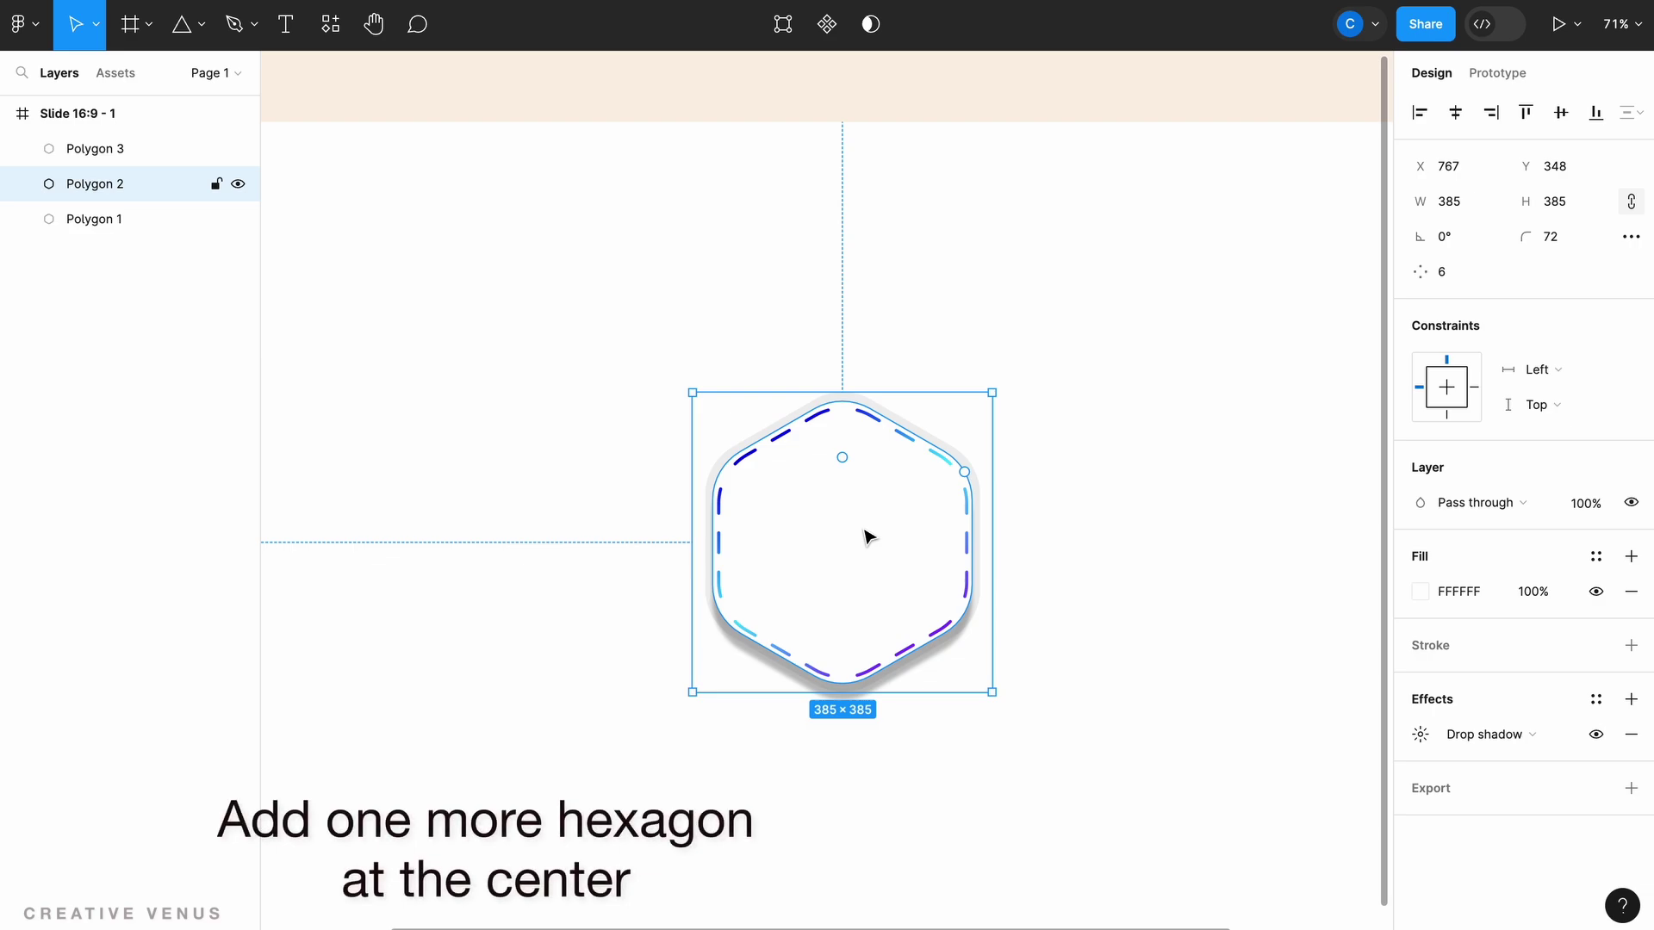
key(ctrl+d)
mouse_move(993, 392)
mouse_down()
mouse_move(977, 435)
mouse_move(986, 392)
mouse_move(968, 423)
mouse_up()
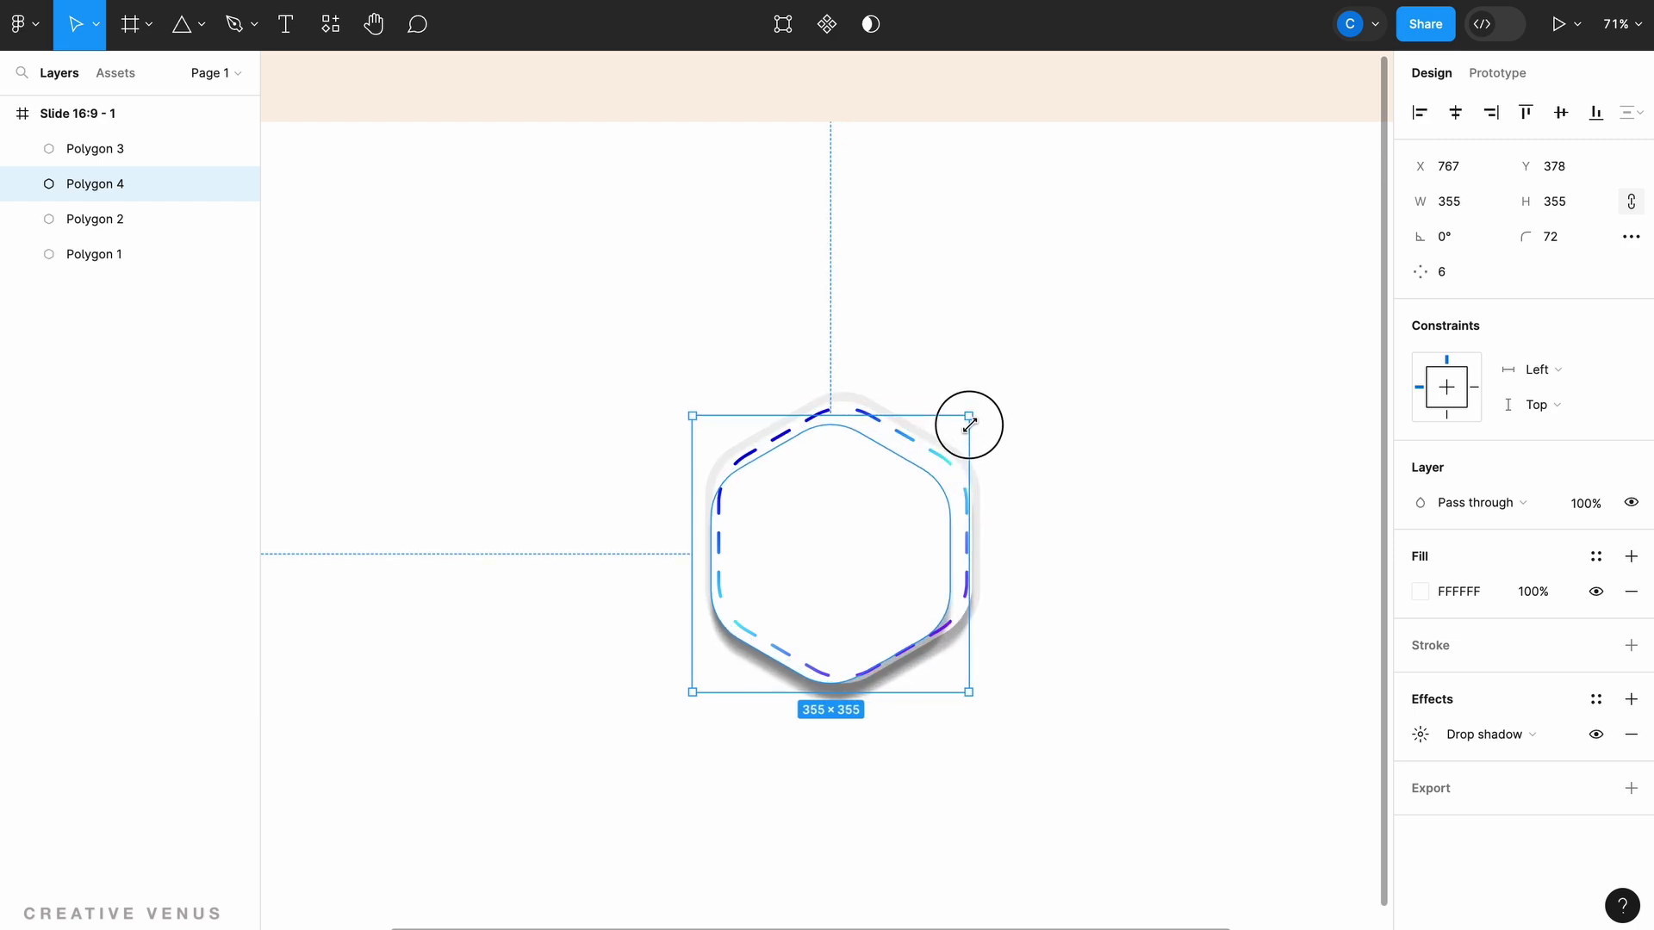
drag(864, 554, 882, 554)
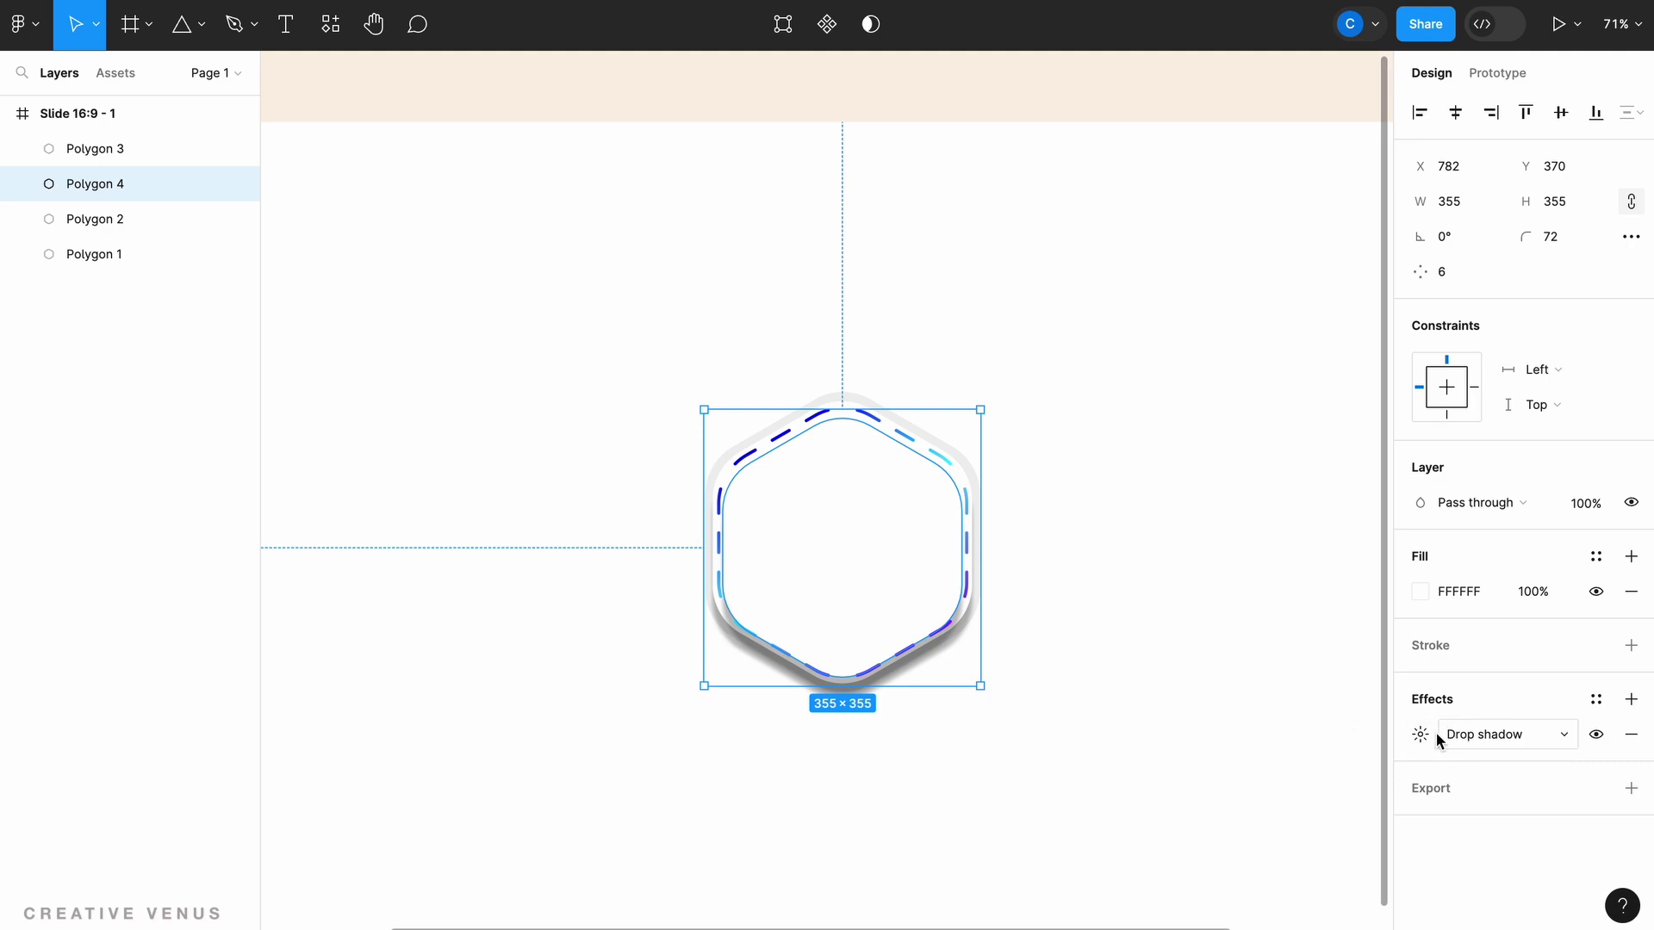
Remove the copy's drop shadow and fill it off-white FAFAFA.
click(1630, 734)
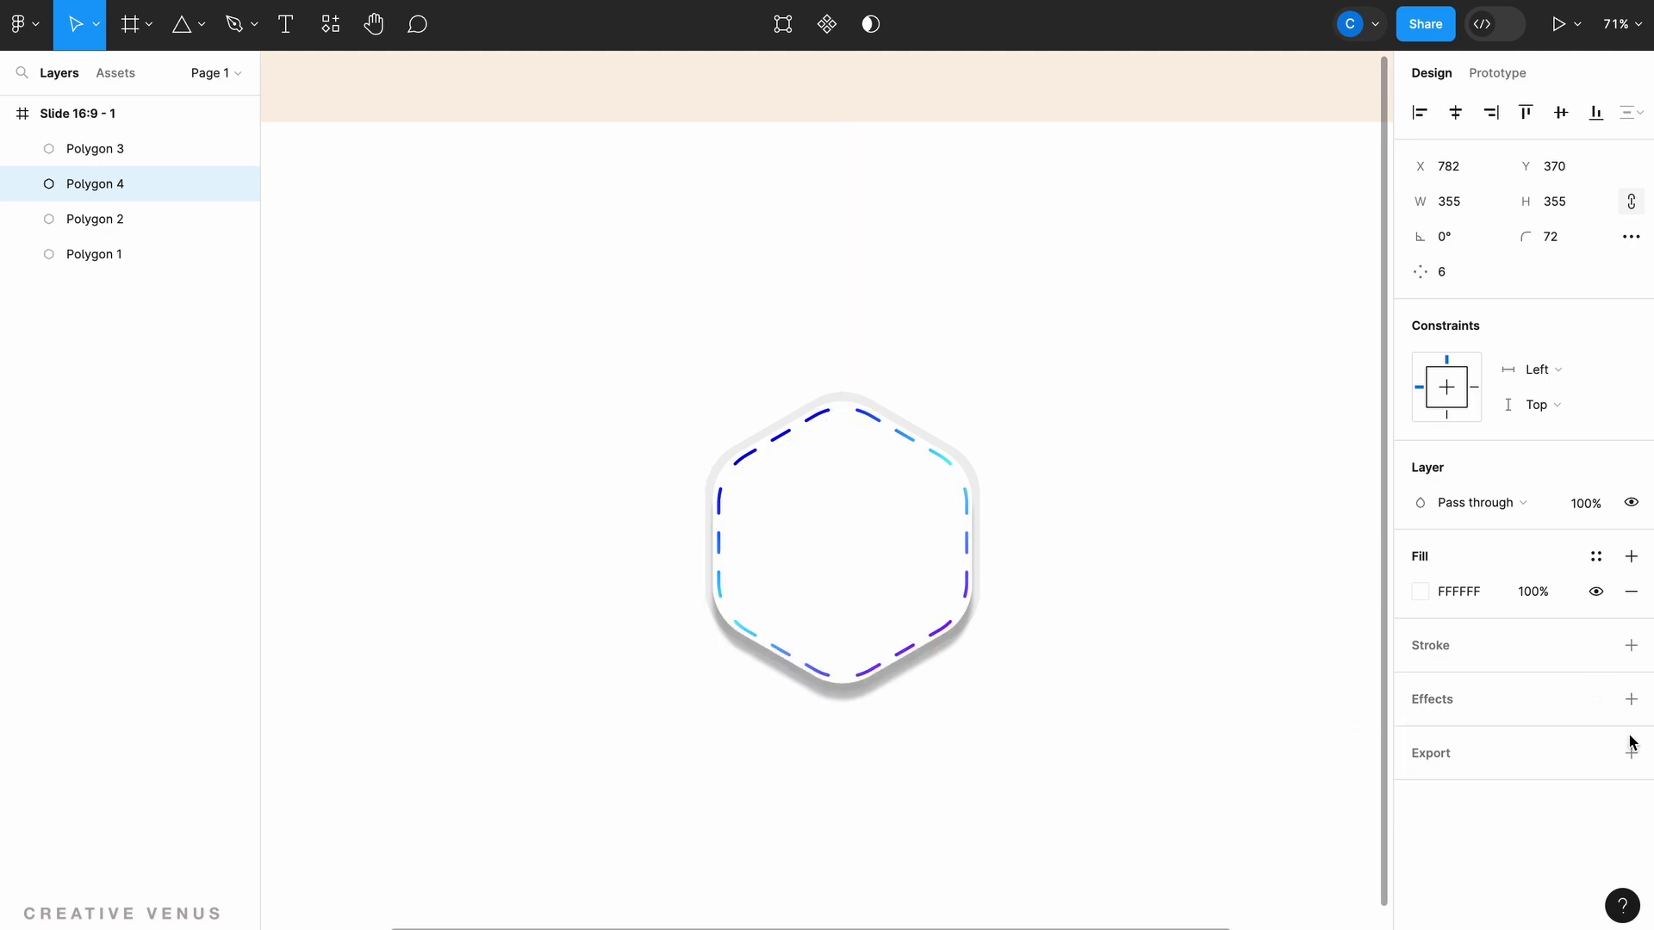
click(1419, 592)
drag(1169, 410, 1129, 379)
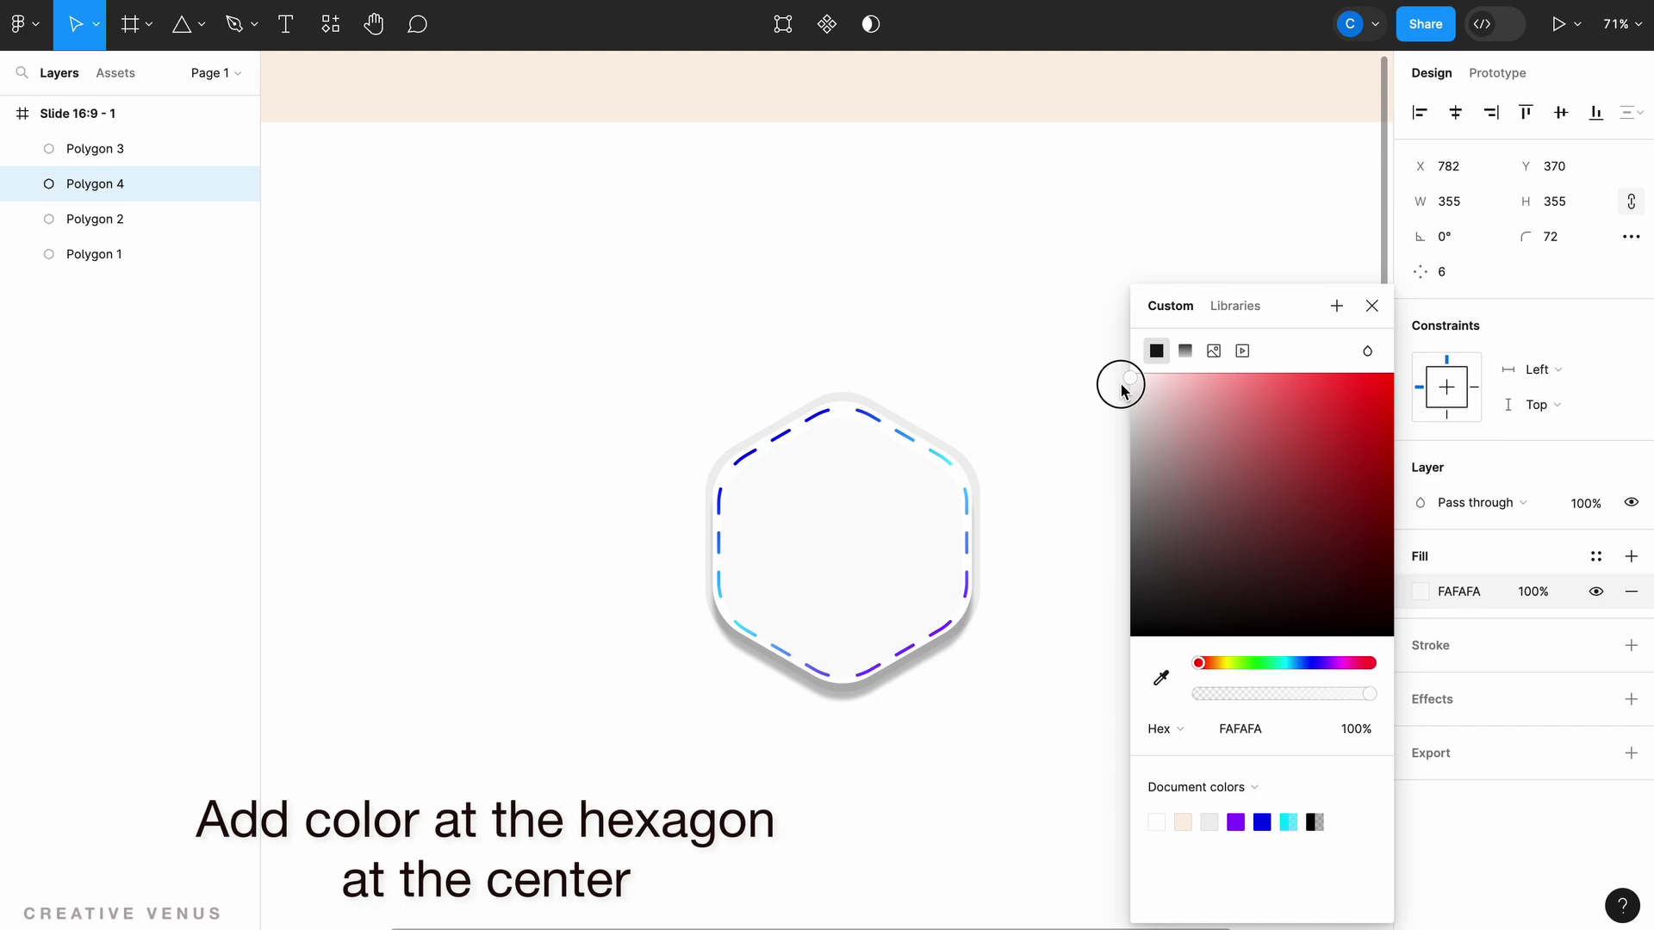
click(830, 545)
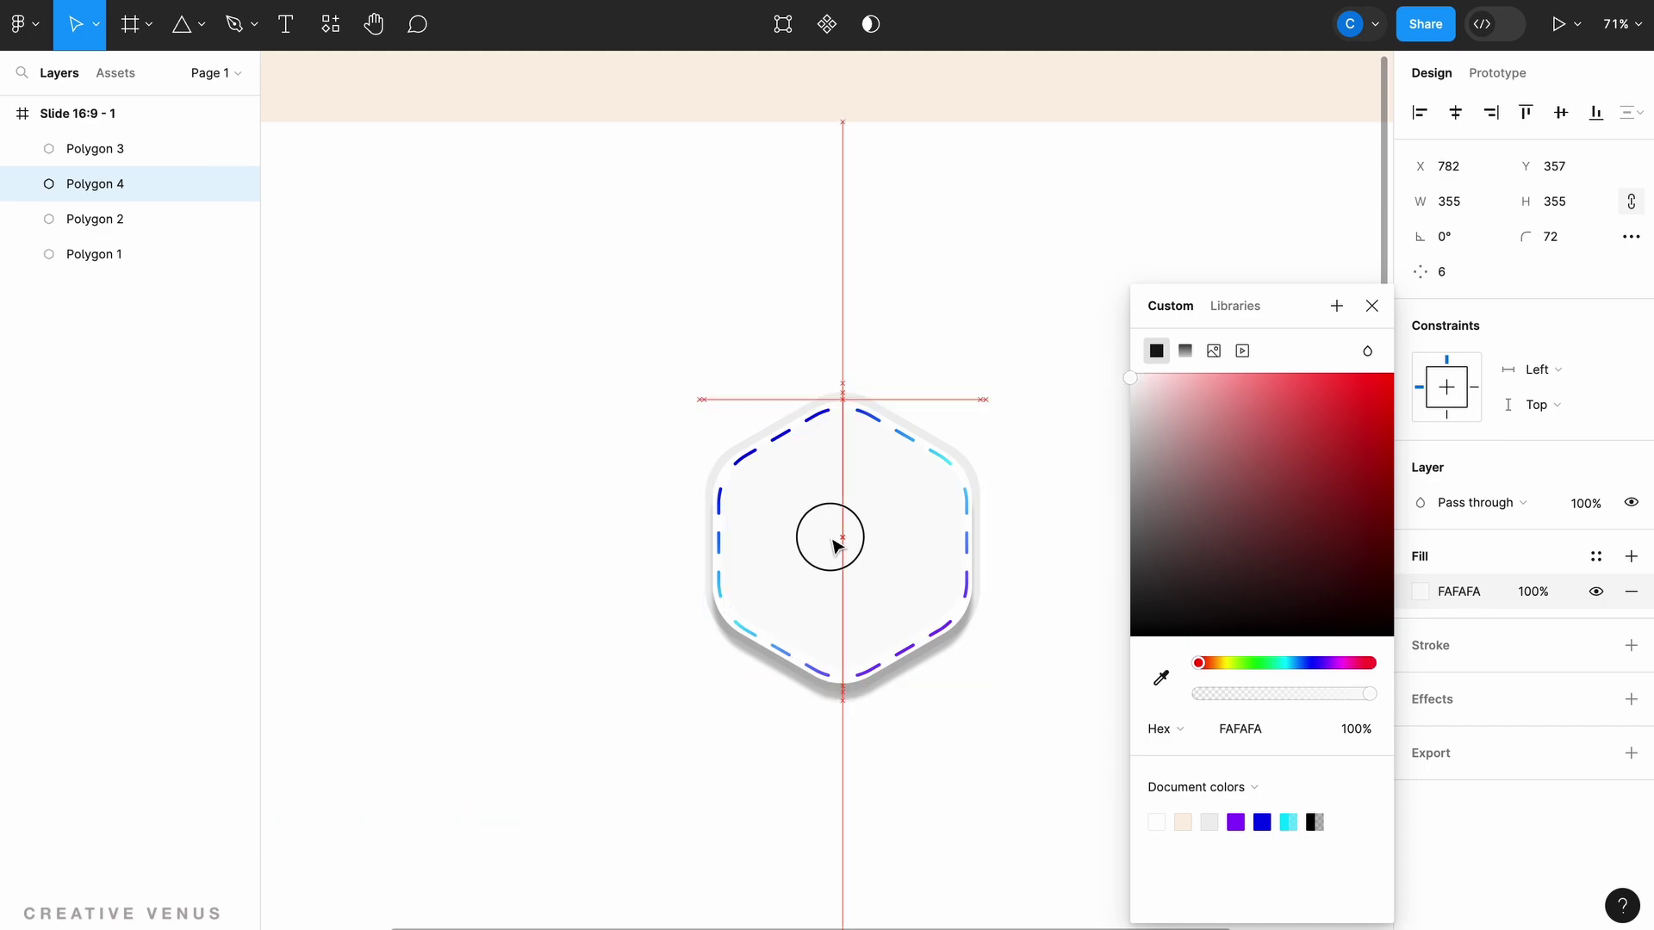
click(661, 714)
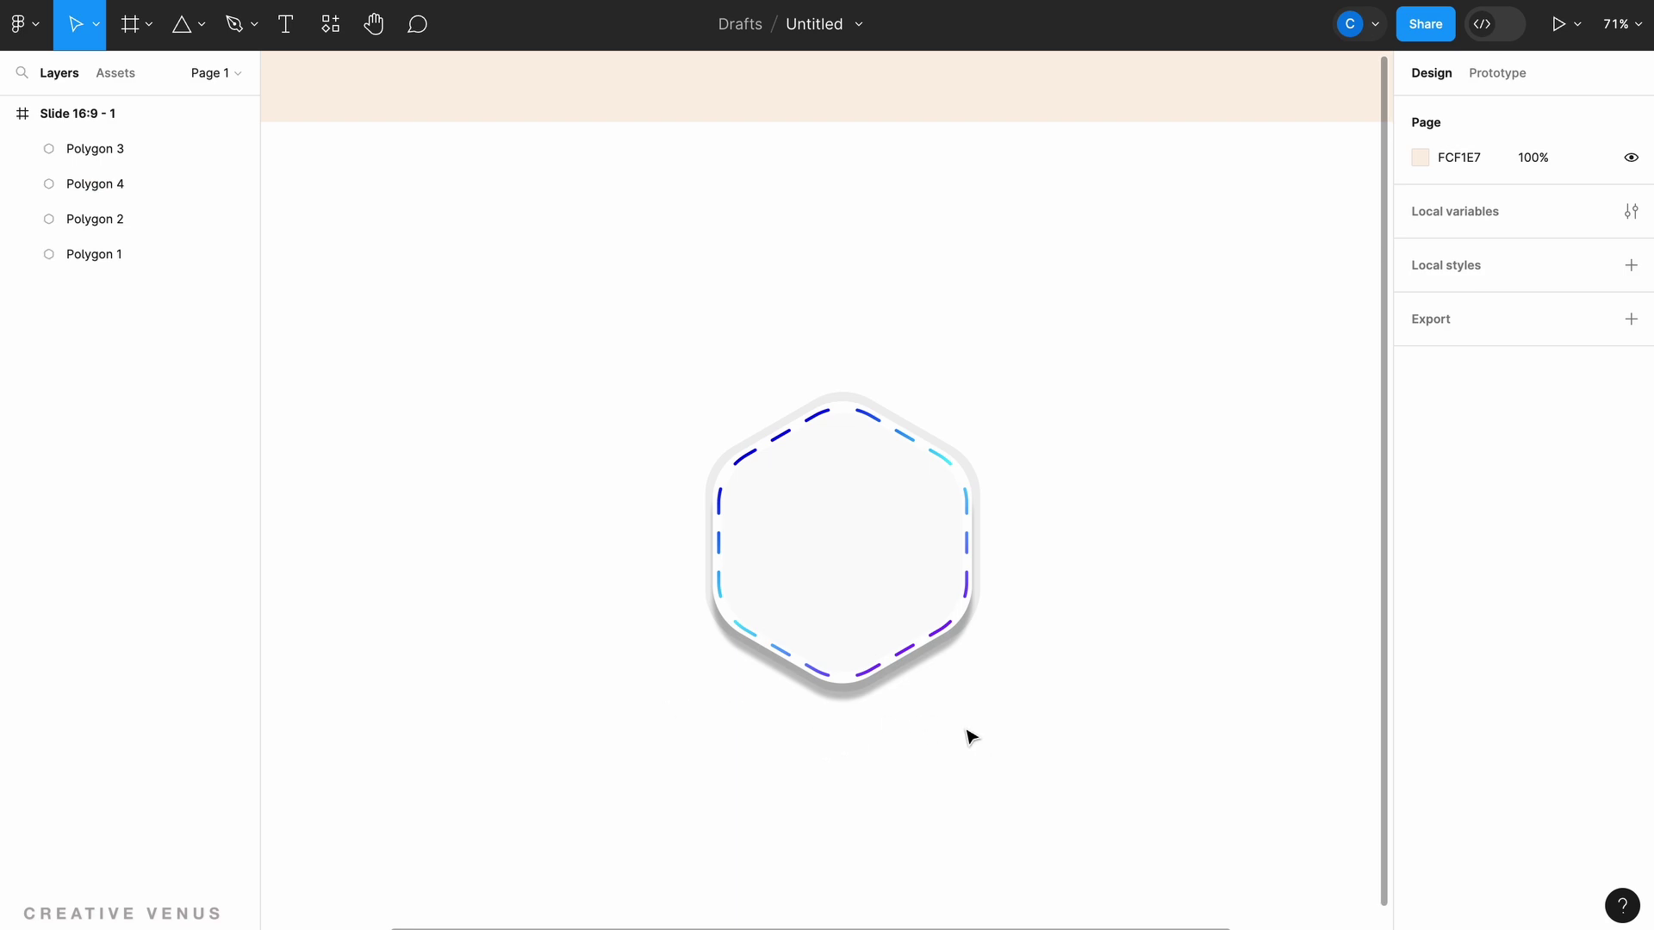
Enlarge Polygon 1 to 430×430, recentre it, and select the hexagons' Group 1 in the layers list.
scroll(960, 735, up, 2)
scroll(960, 735, up, 1)
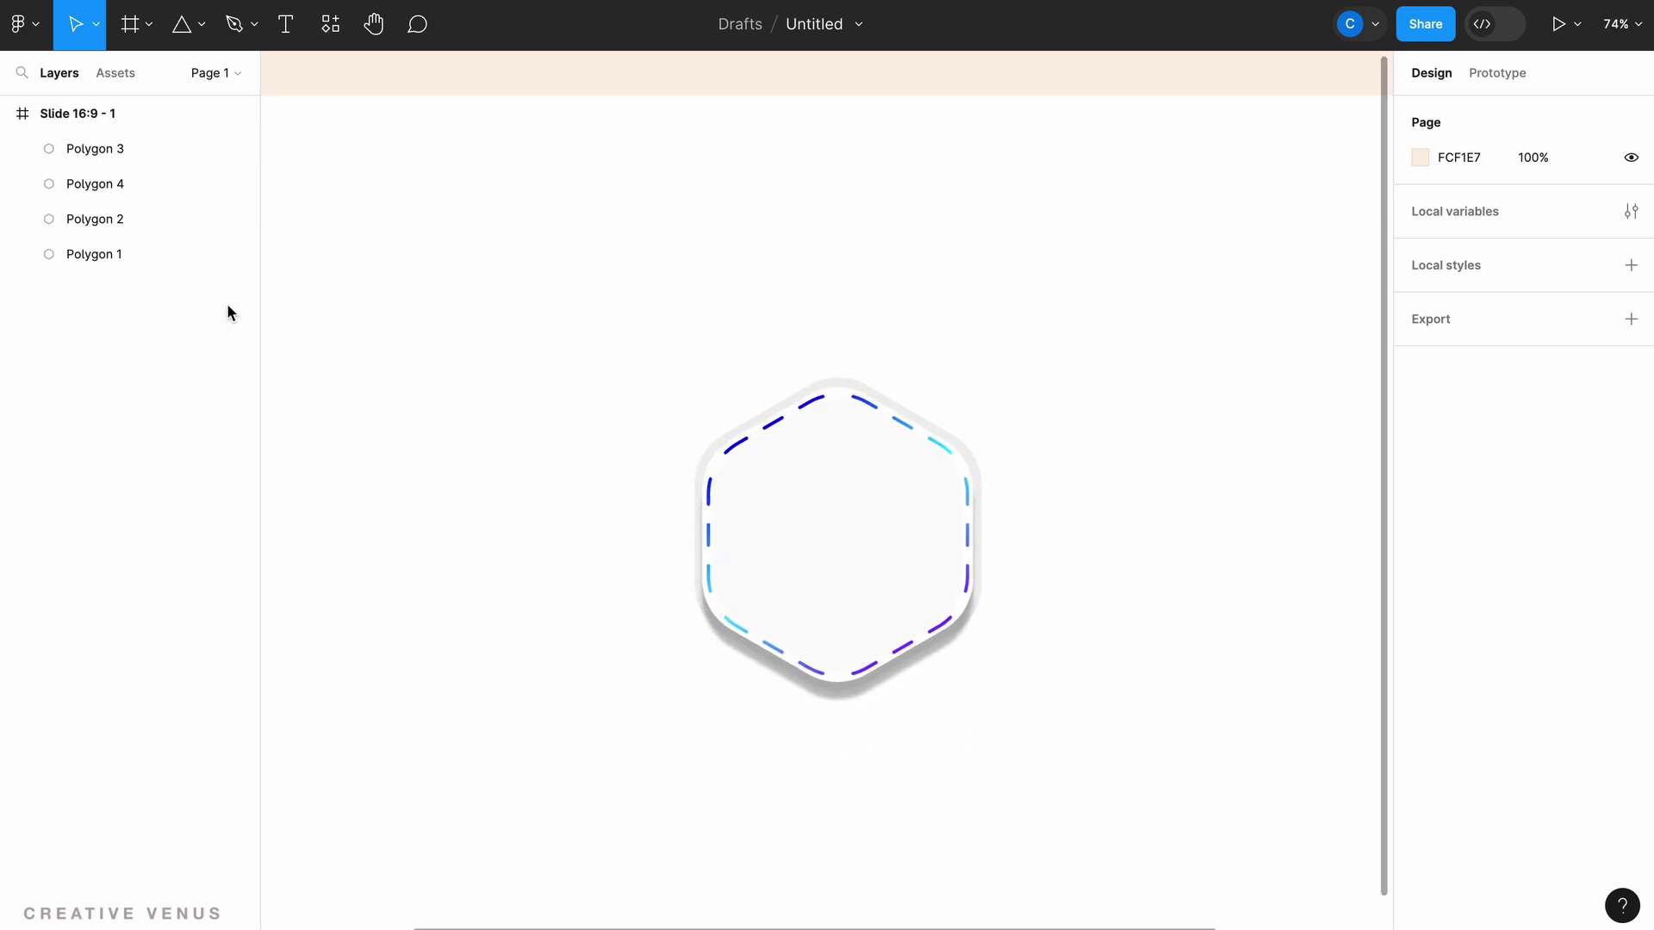
click(159, 254)
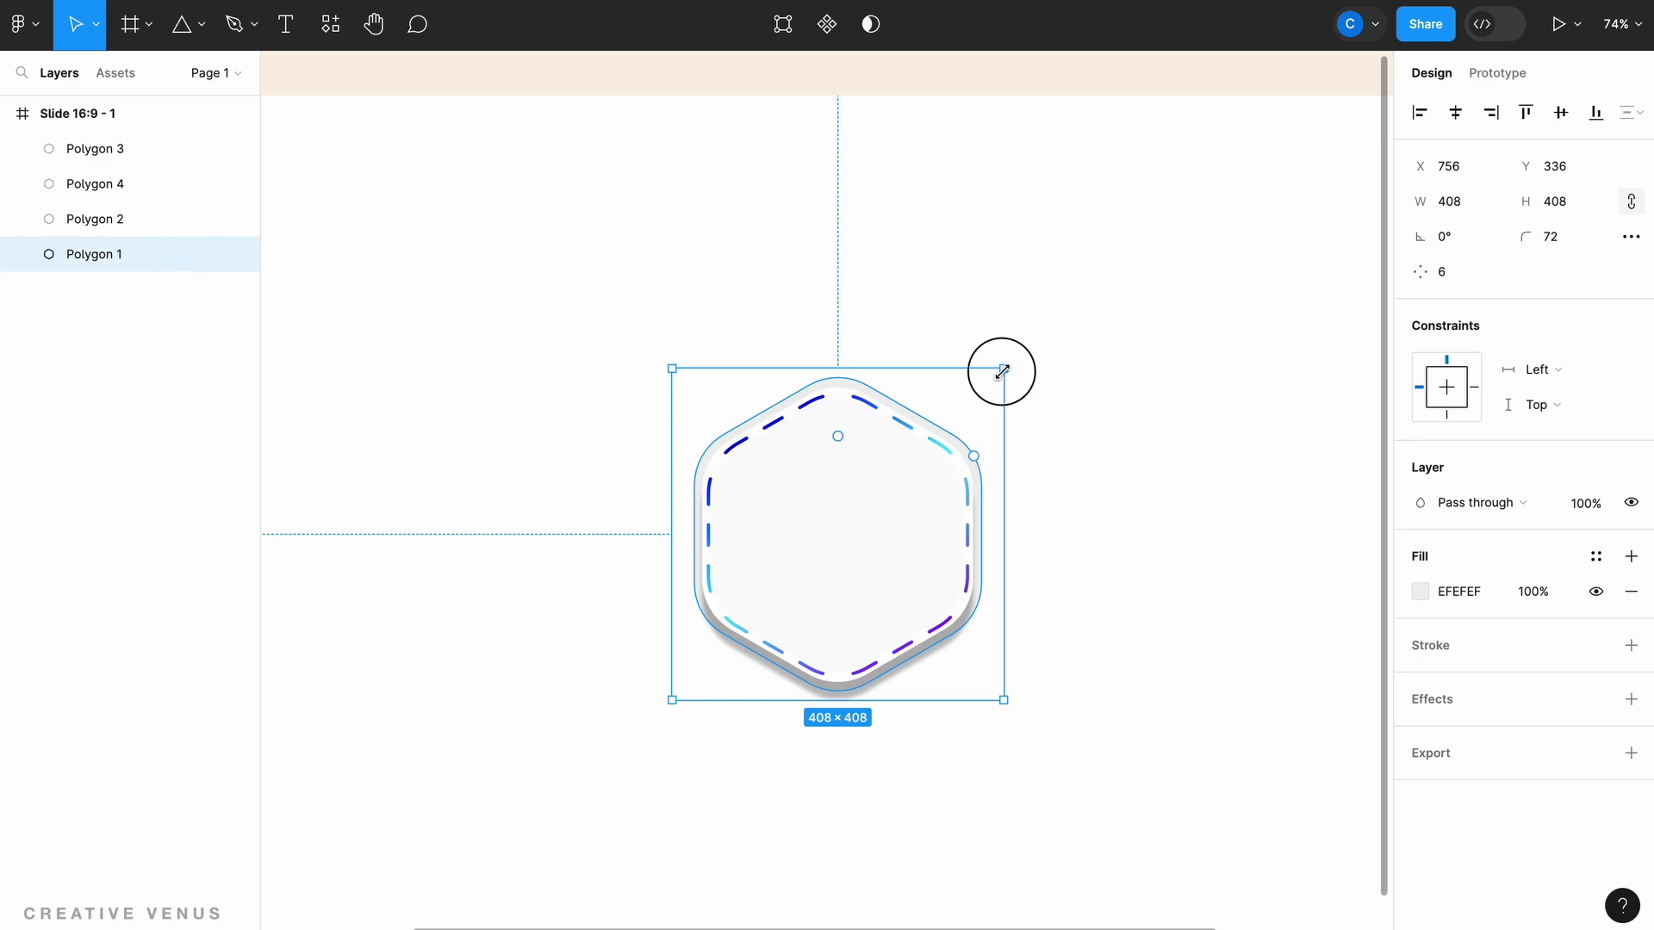
drag(1001, 370, 1019, 352)
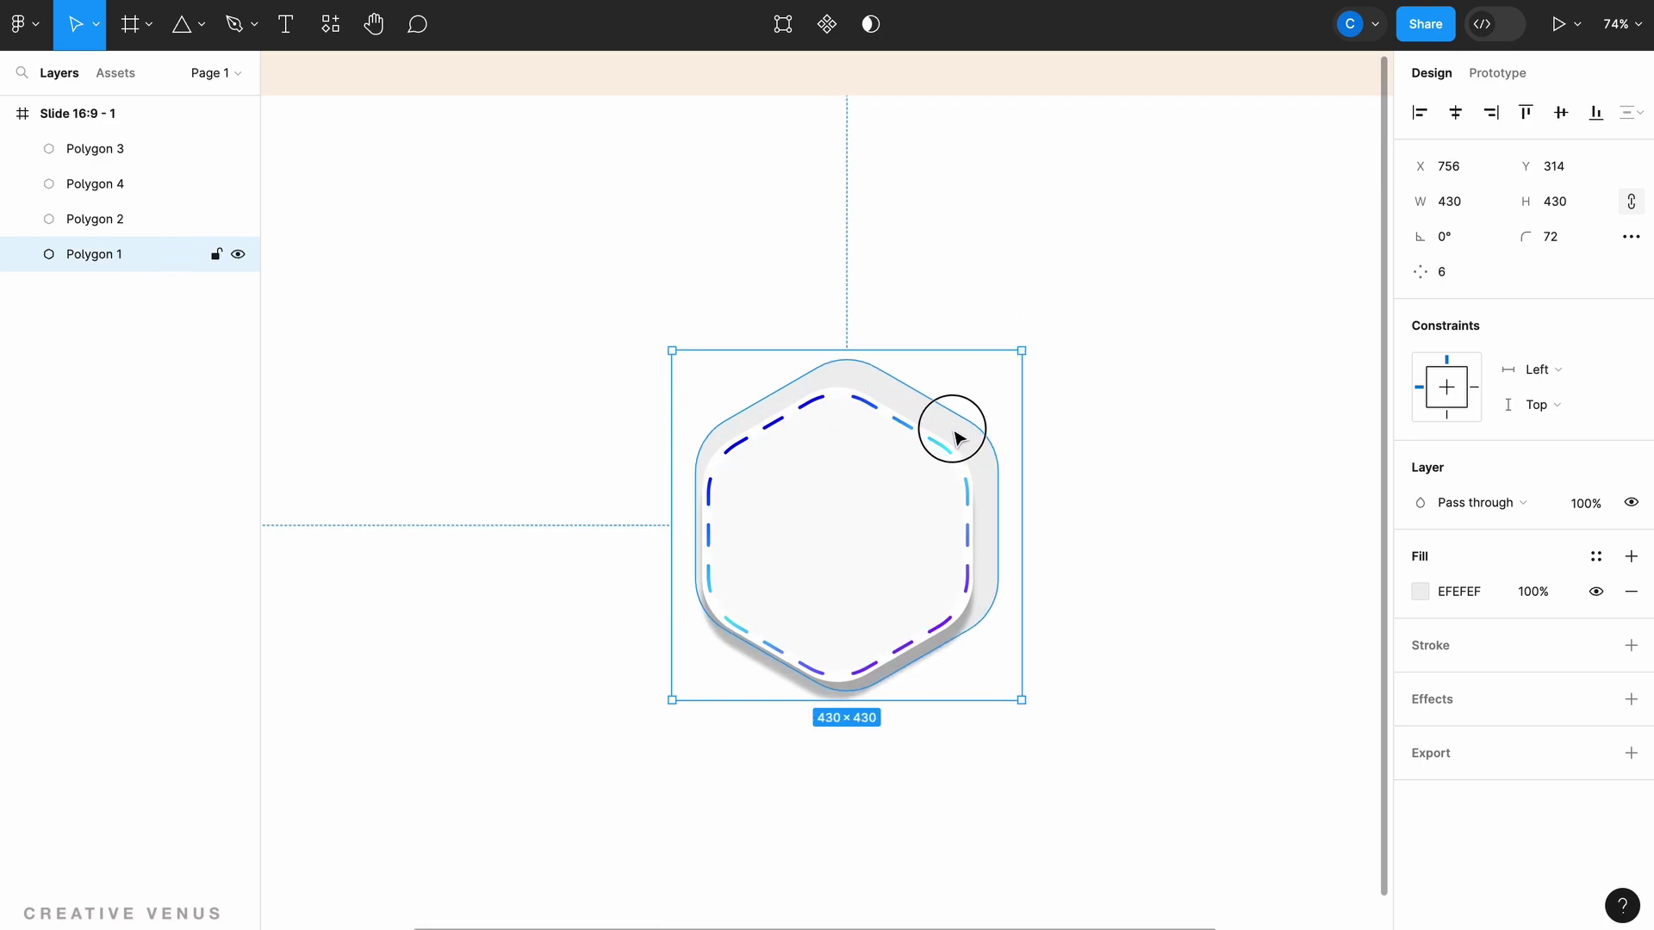
drag(953, 437, 953, 442)
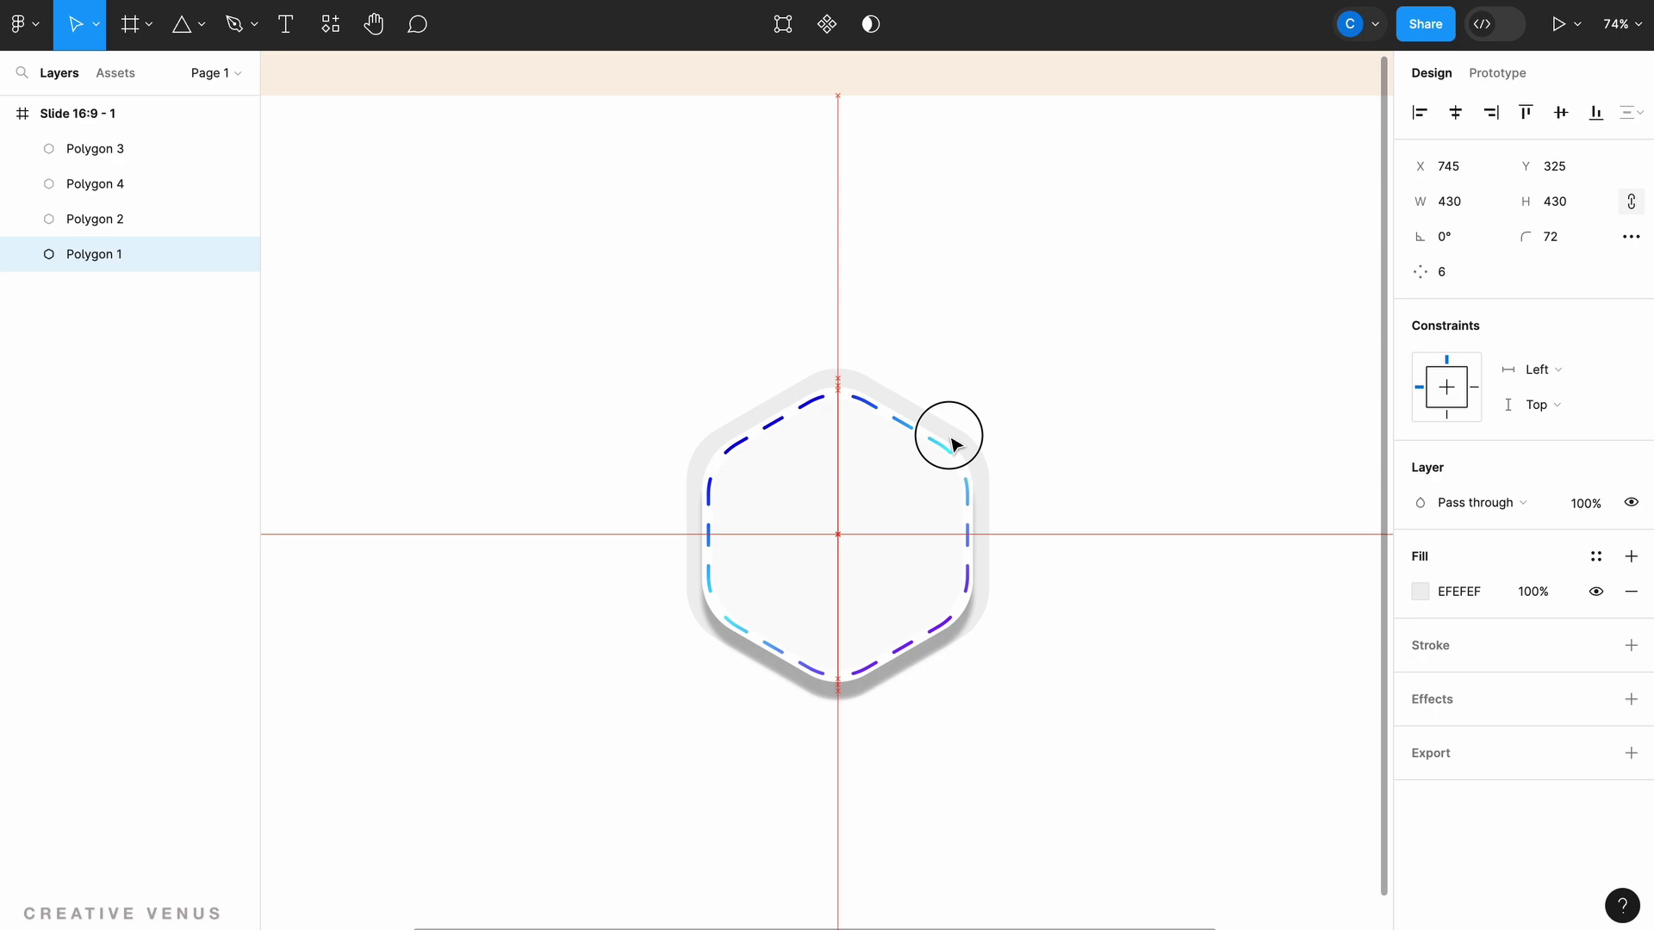
click(1124, 546)
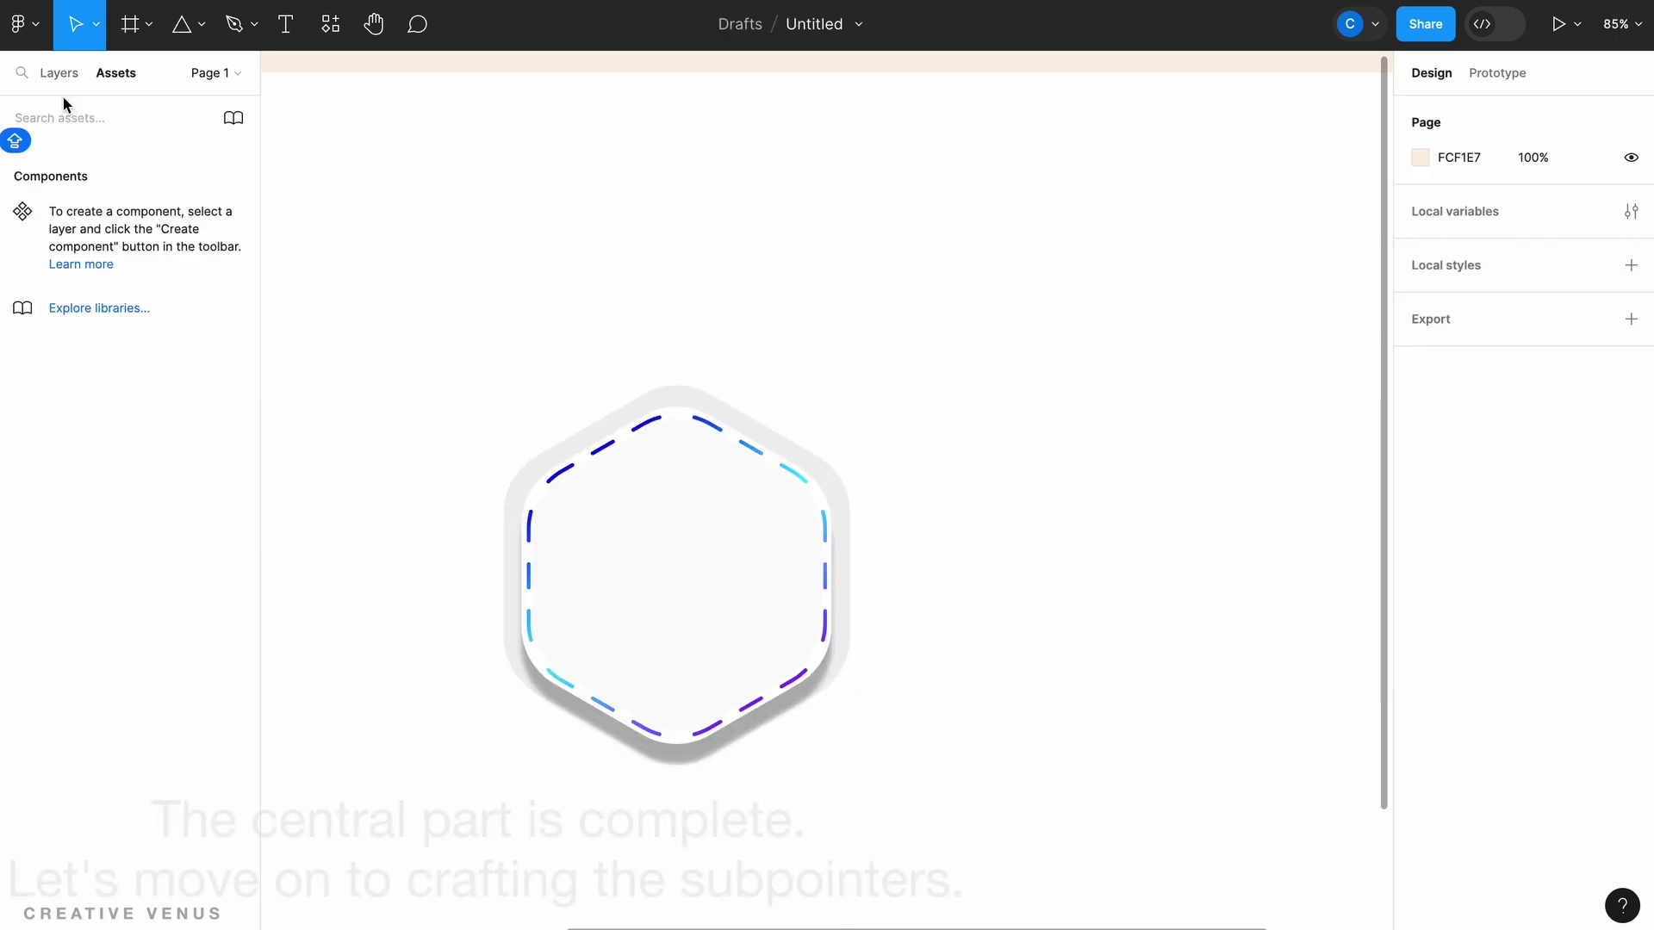
click(54, 73)
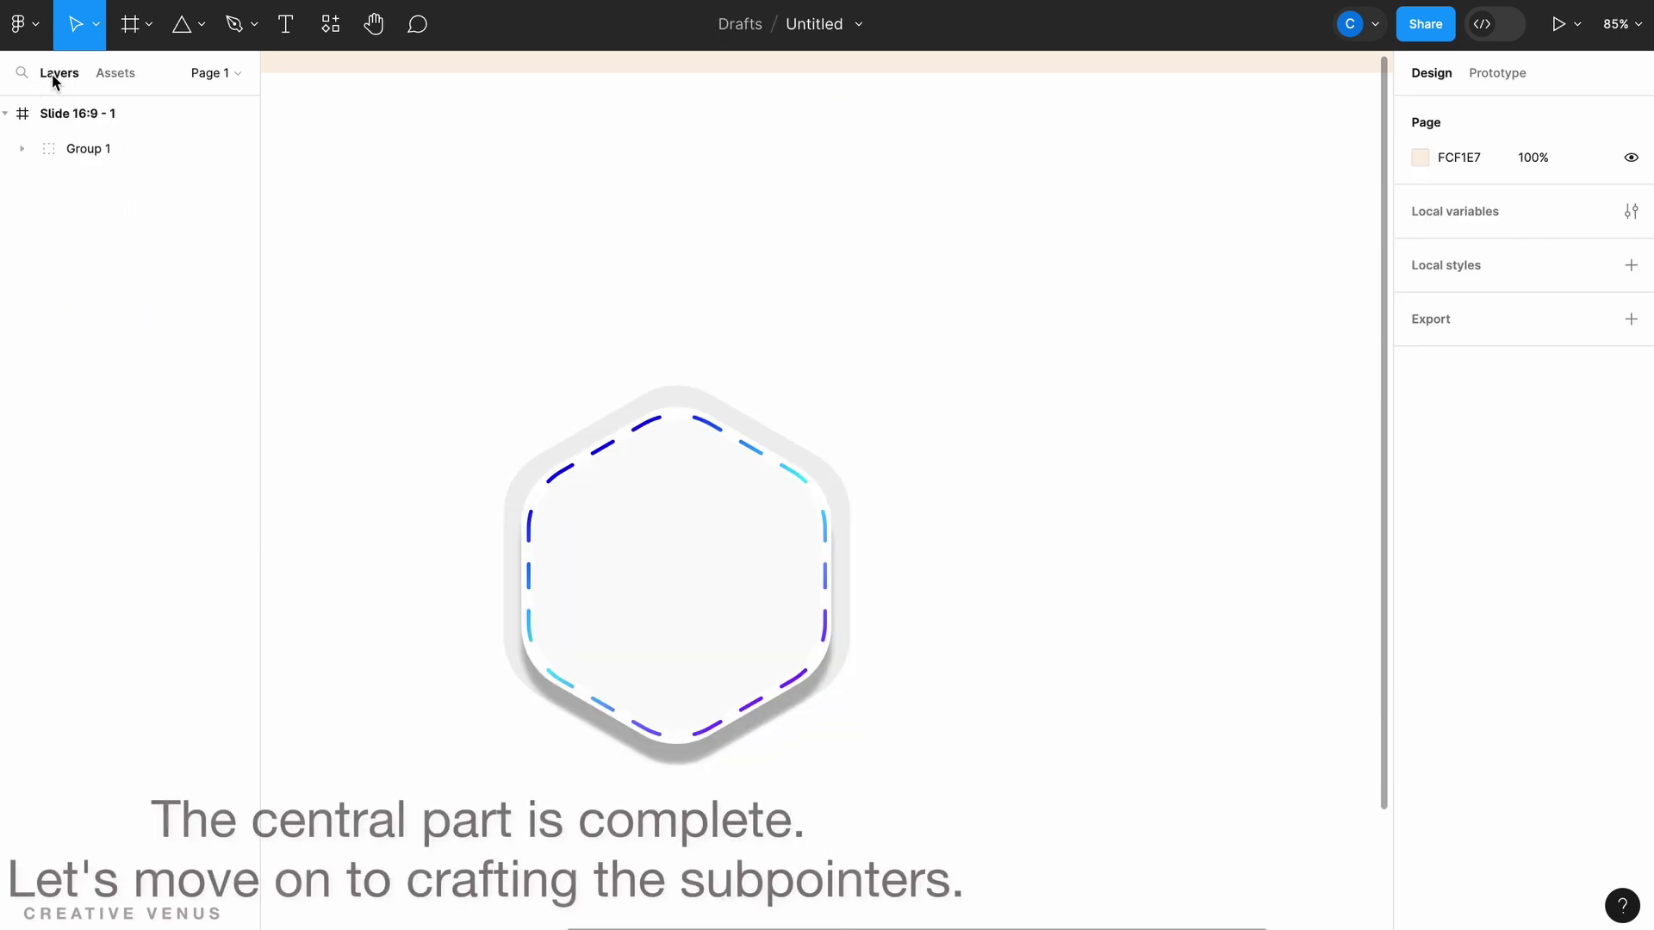
click(126, 156)
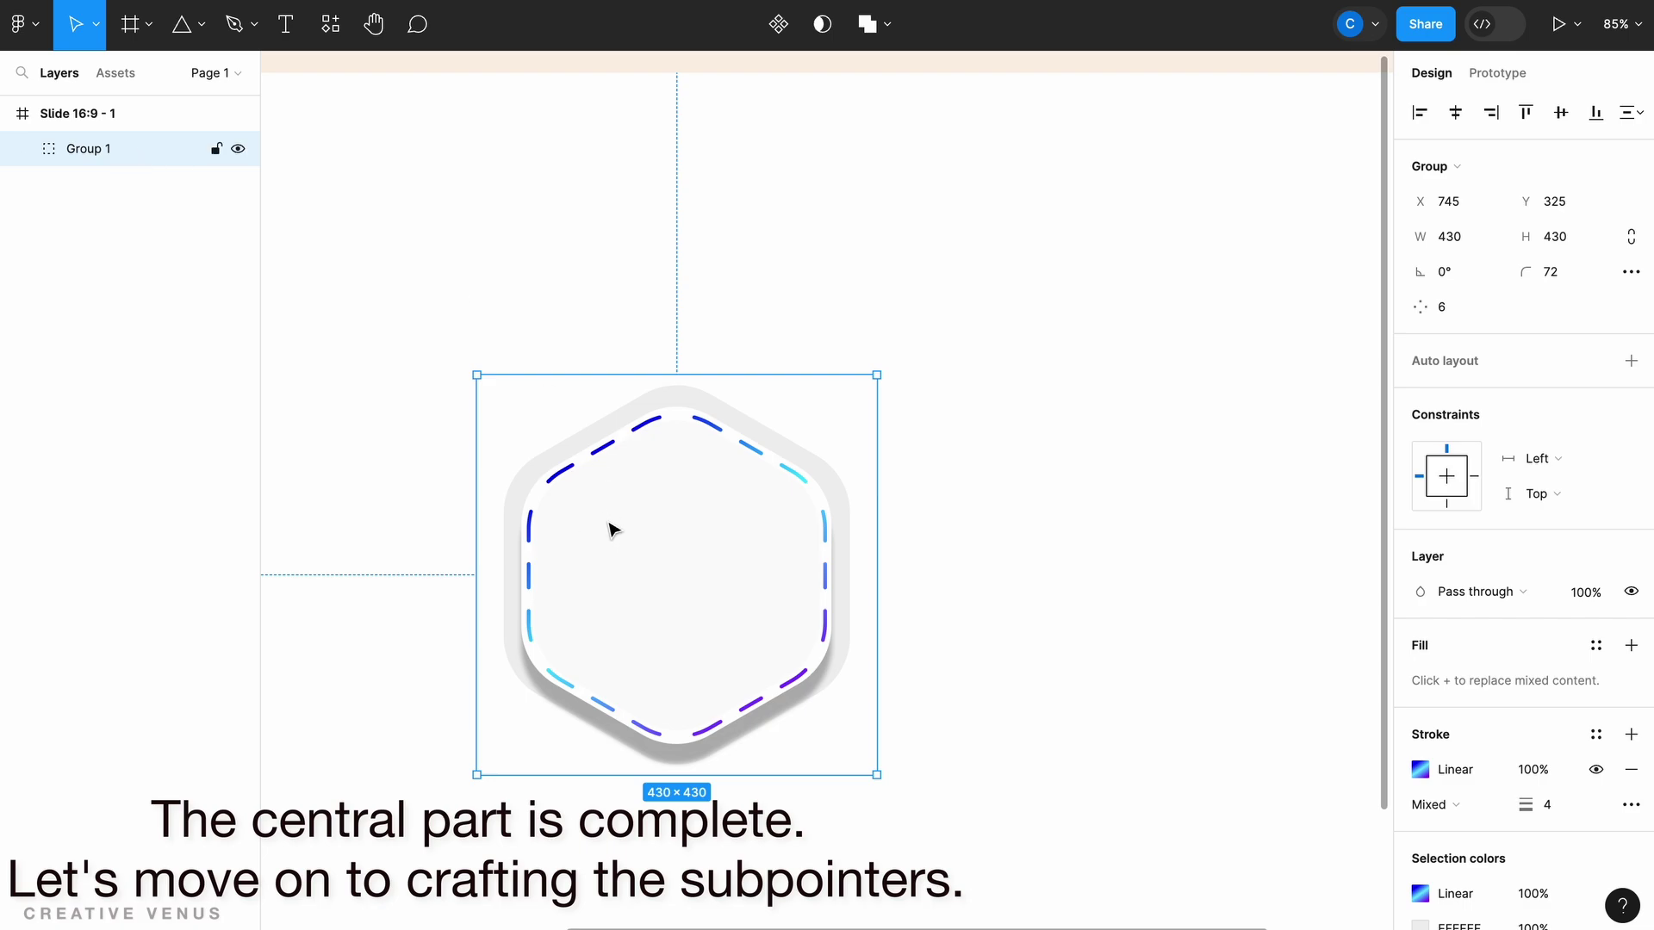
Duplicate the hexagon badge group and move the copy to the right of the original.
key(ctrl+d)
mouse_move(620, 573)
mouse_down()
mouse_move(934, 554)
mouse_move(1077, 528)
mouse_move(1105, 506)
mouse_up()
click(1032, 543)
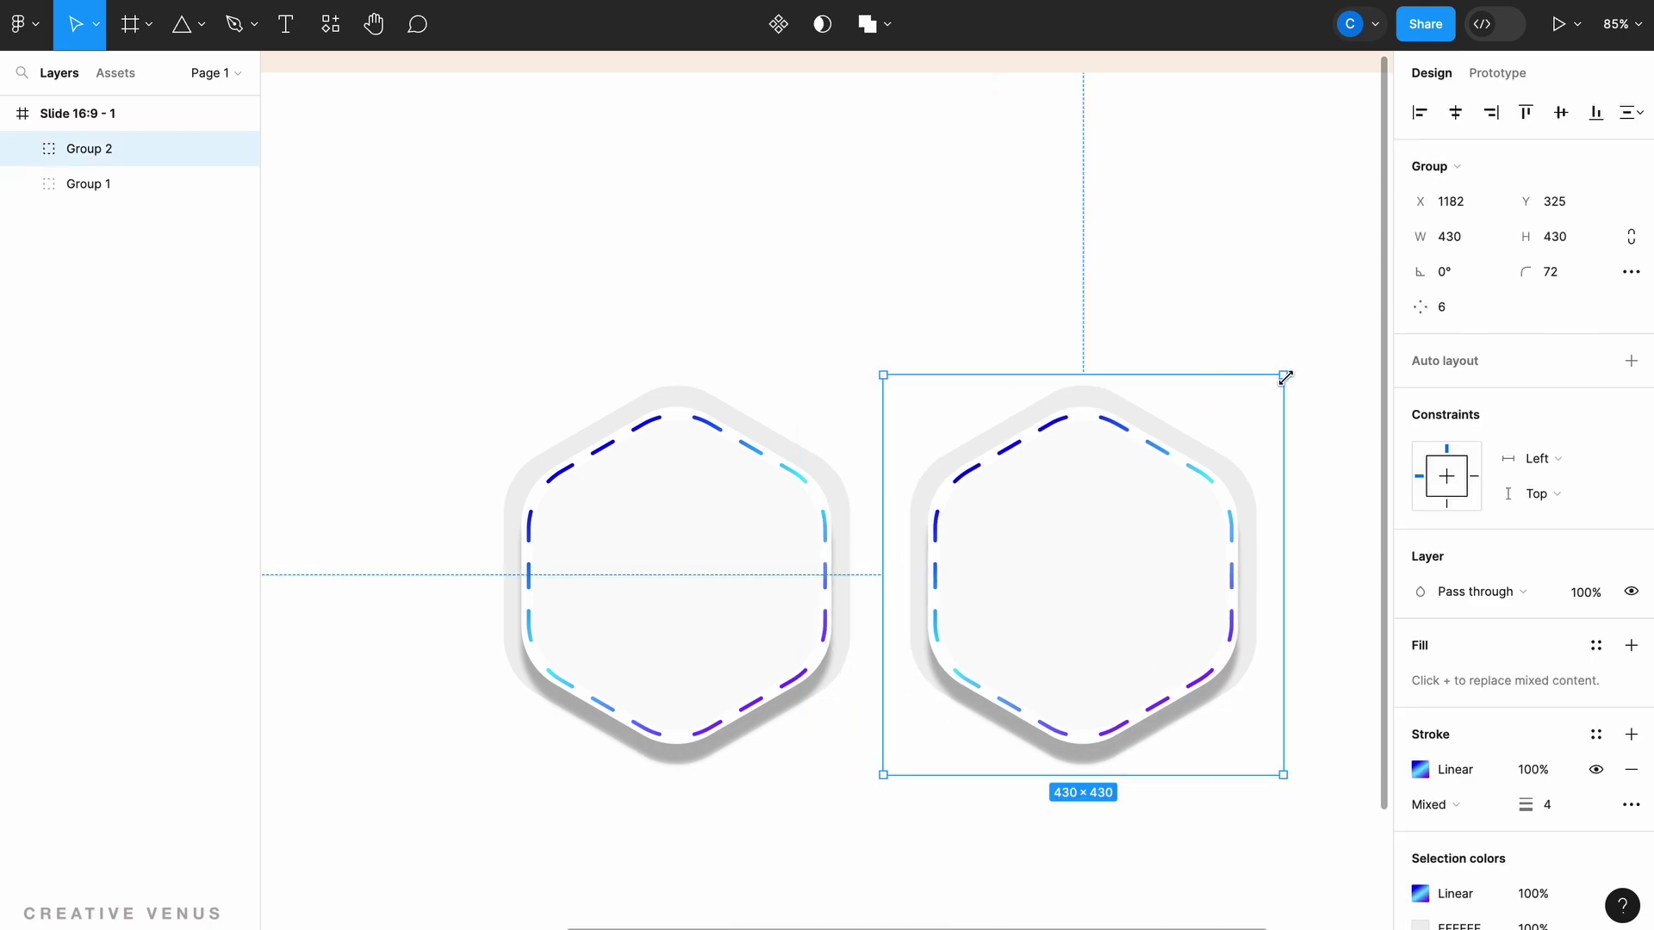
Shrink the copied badge to about 147×147 px with a corner radius of 31.
mouse_move(1285, 376)
mouse_down()
mouse_move(1176, 508)
mouse_move(1284, 396)
mouse_move(1090, 568)
mouse_up()
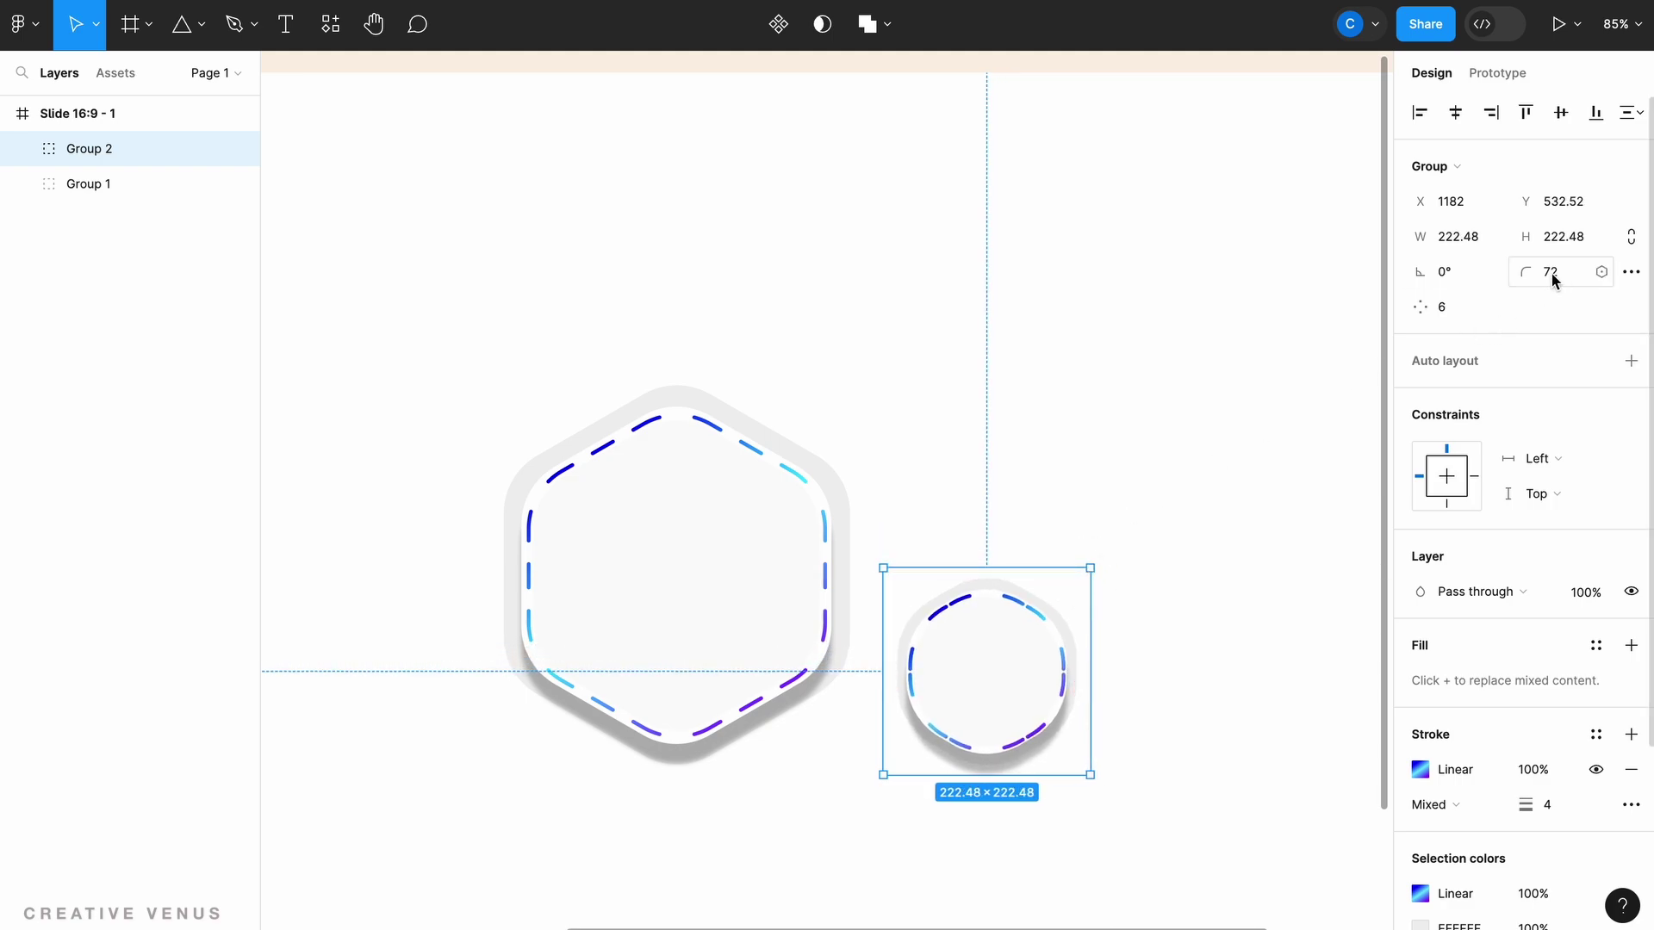
drag(1523, 272, 1376, 297)
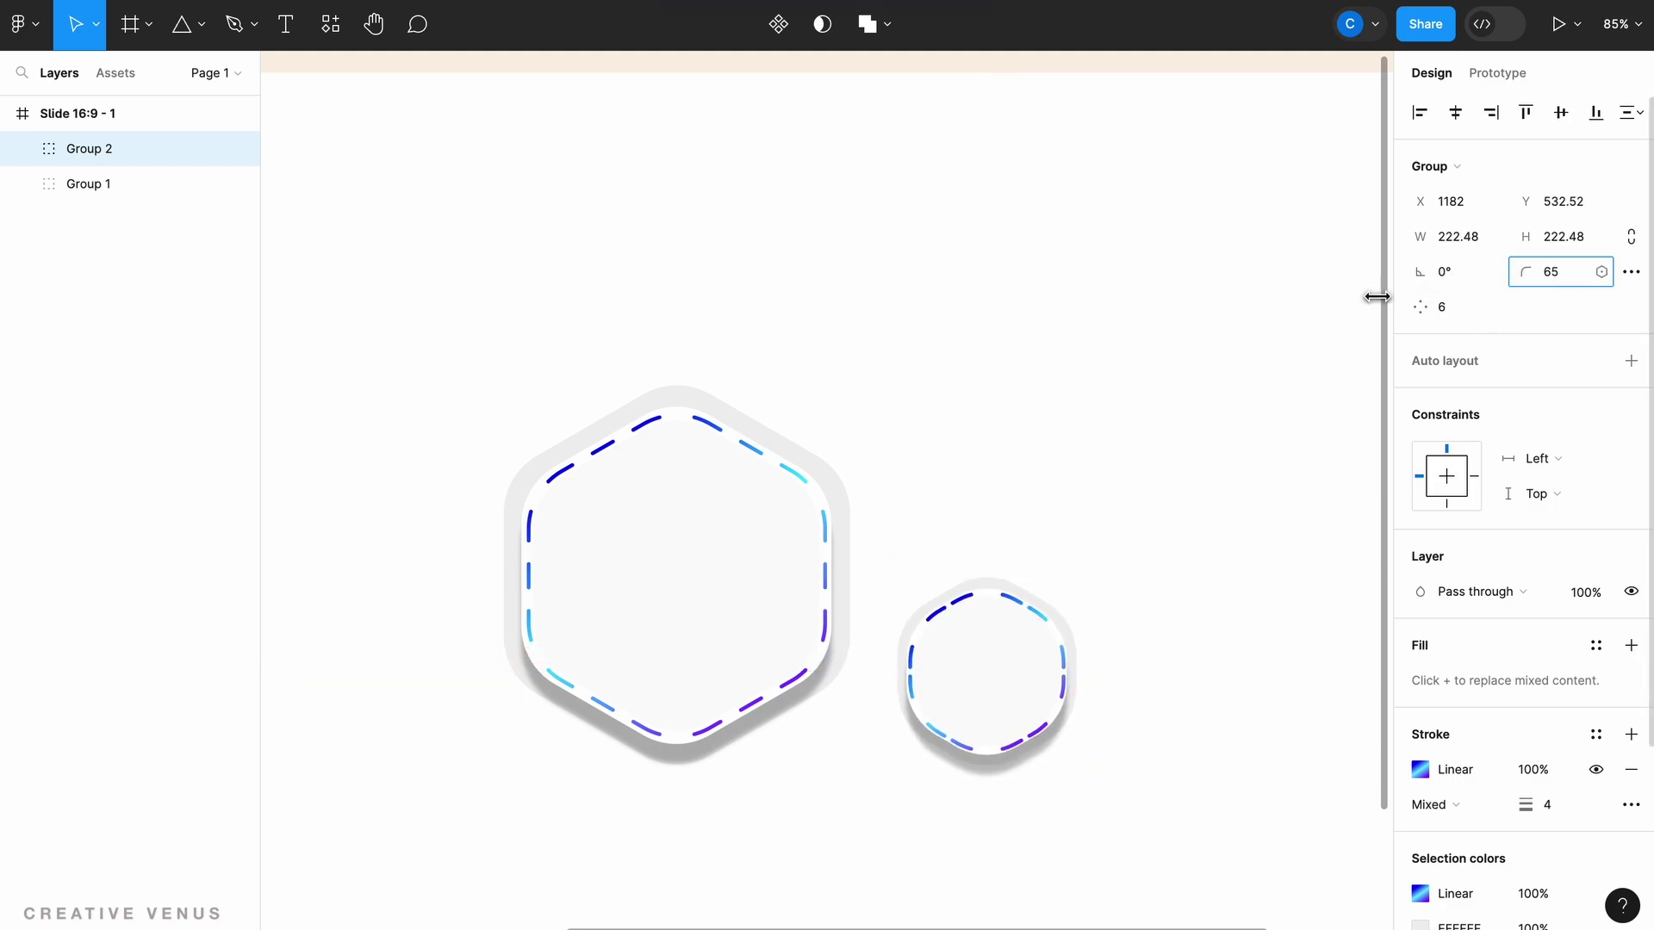
mouse_move(1267, 345)
mouse_down()
mouse_move(1183, 295)
mouse_move(1527, 273)
mouse_move(1236, 264)
mouse_move(1309, 264)
mouse_up()
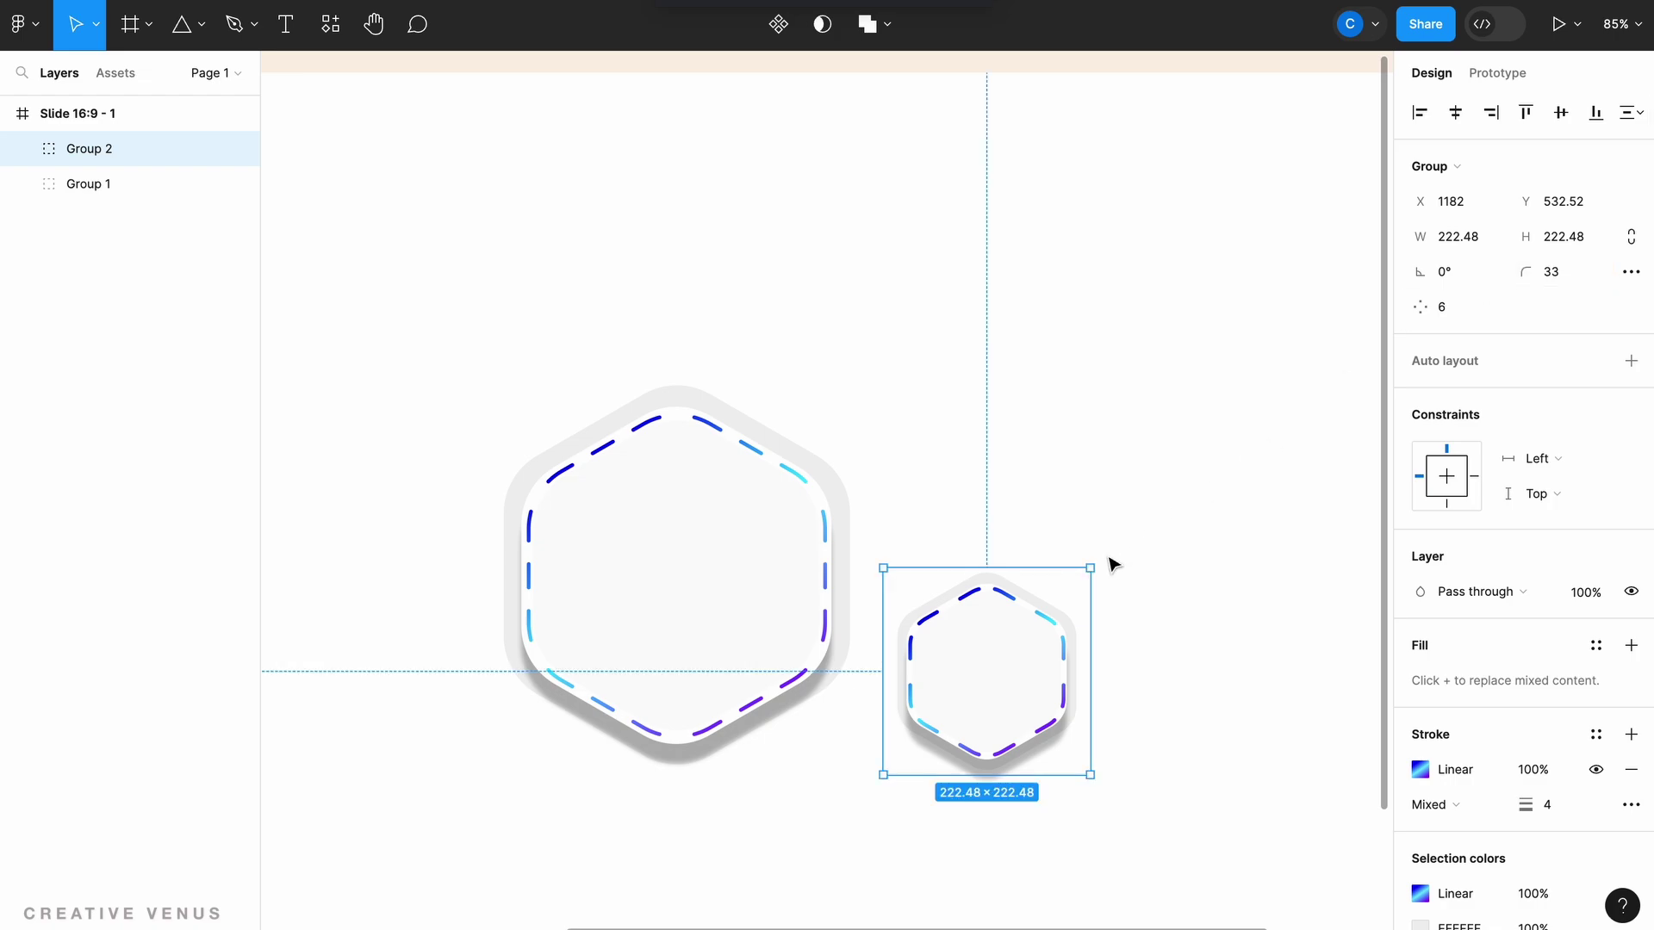
drag(1091, 565, 997, 640)
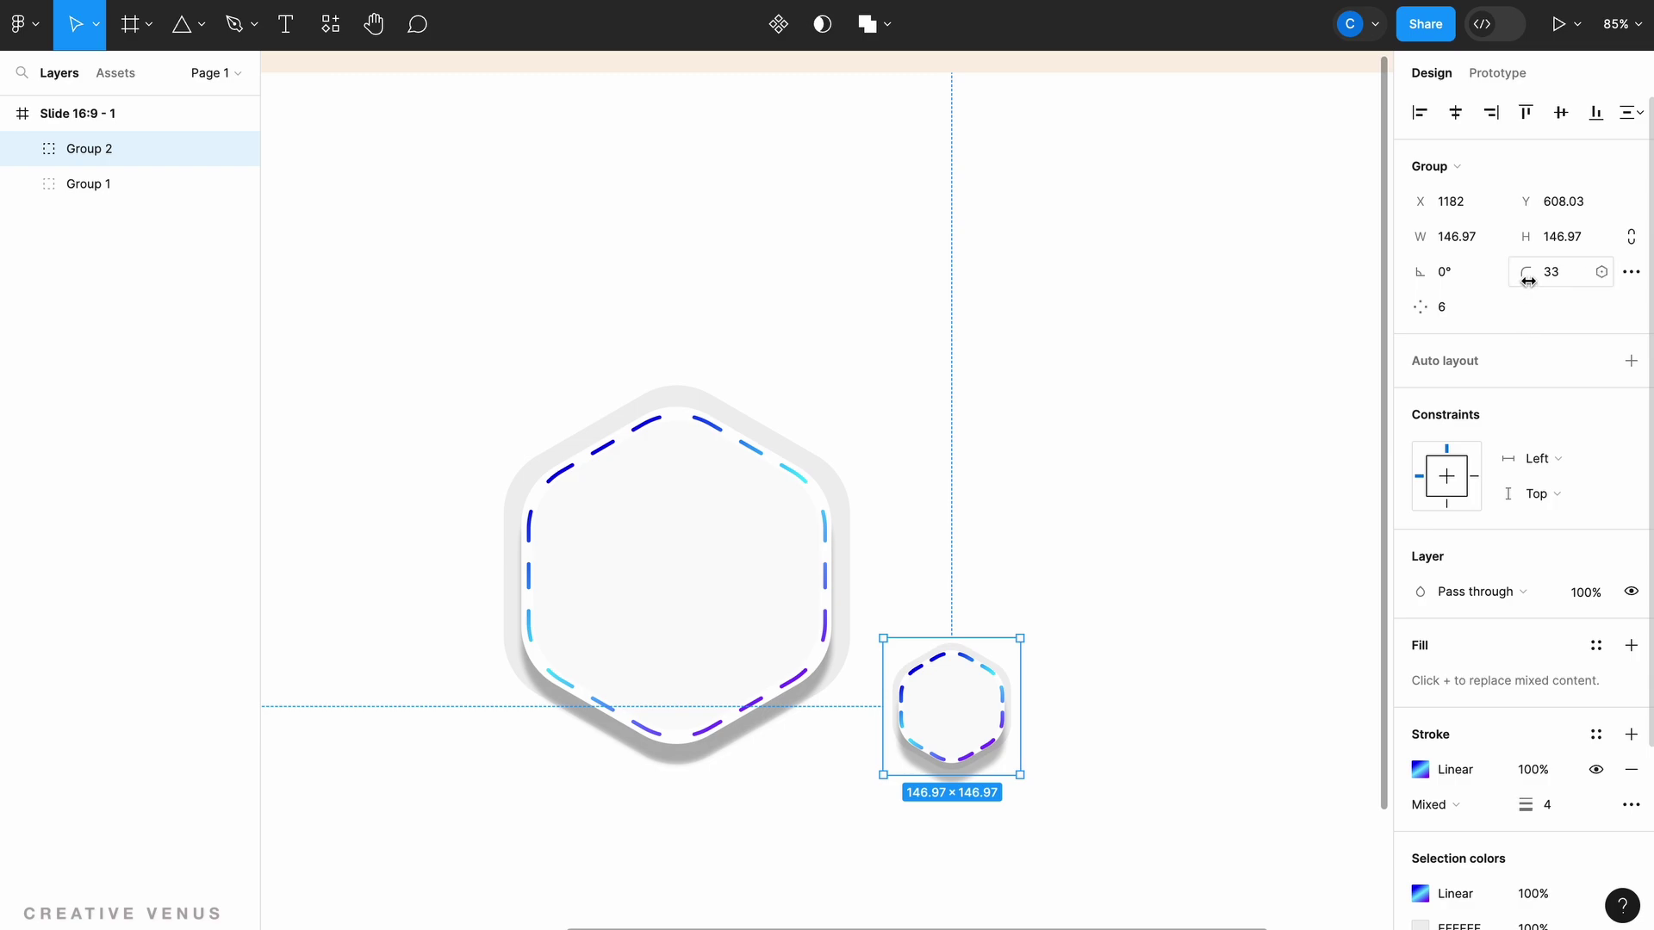
drag(1527, 280, 1512, 281)
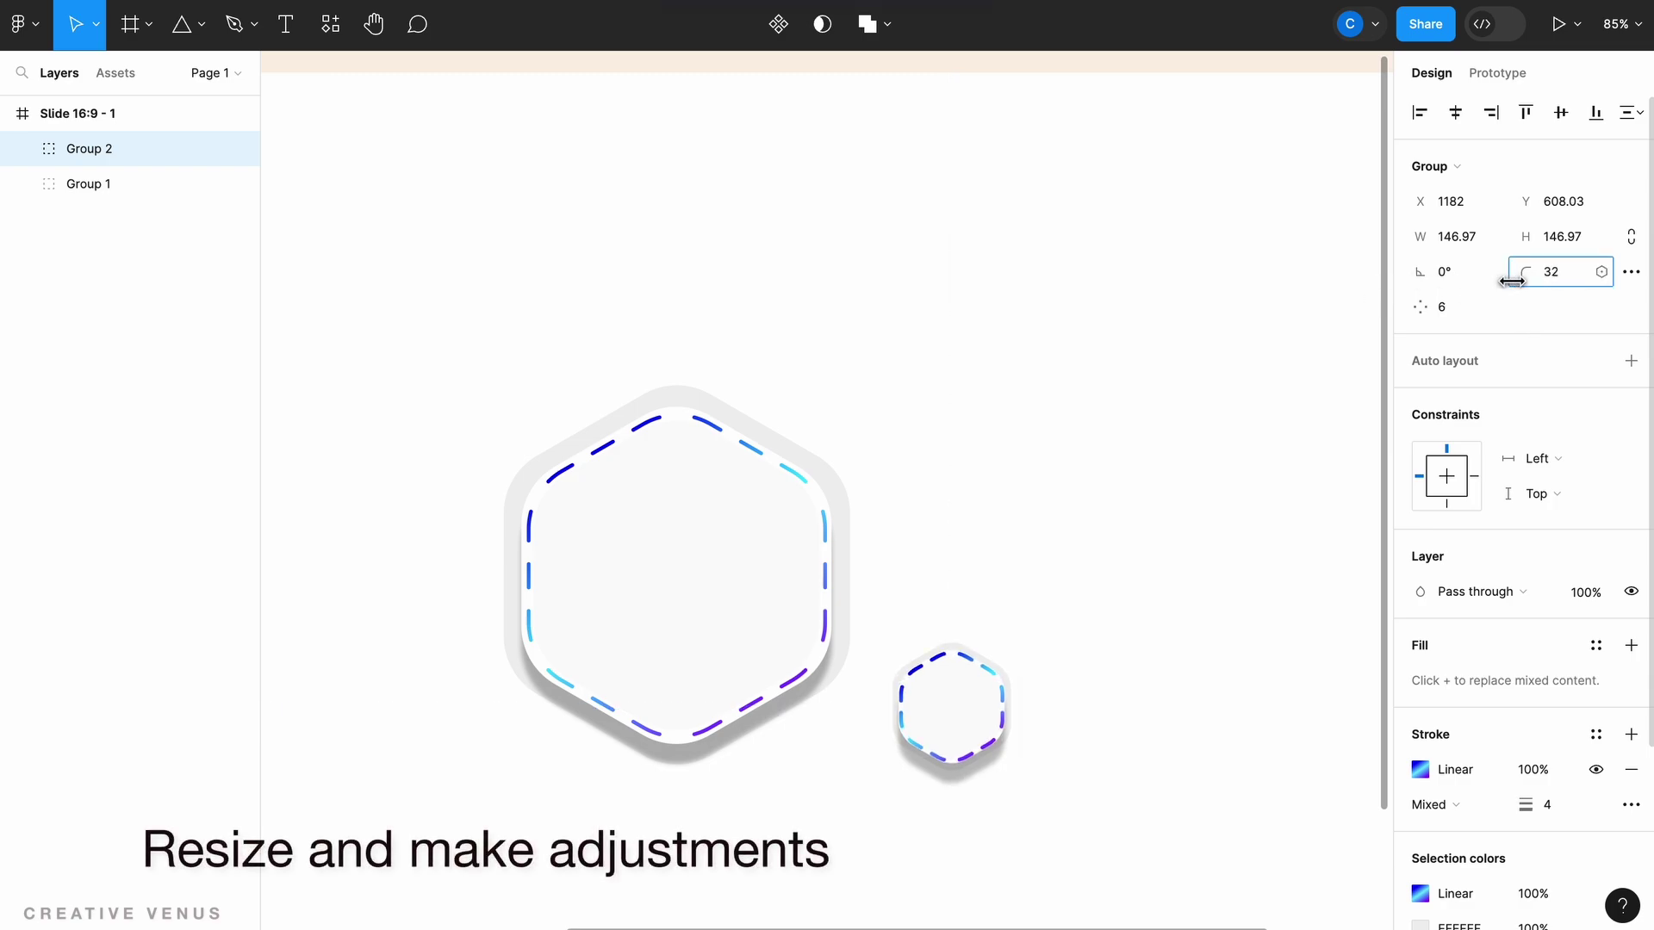
drag(1495, 277, 1494, 278)
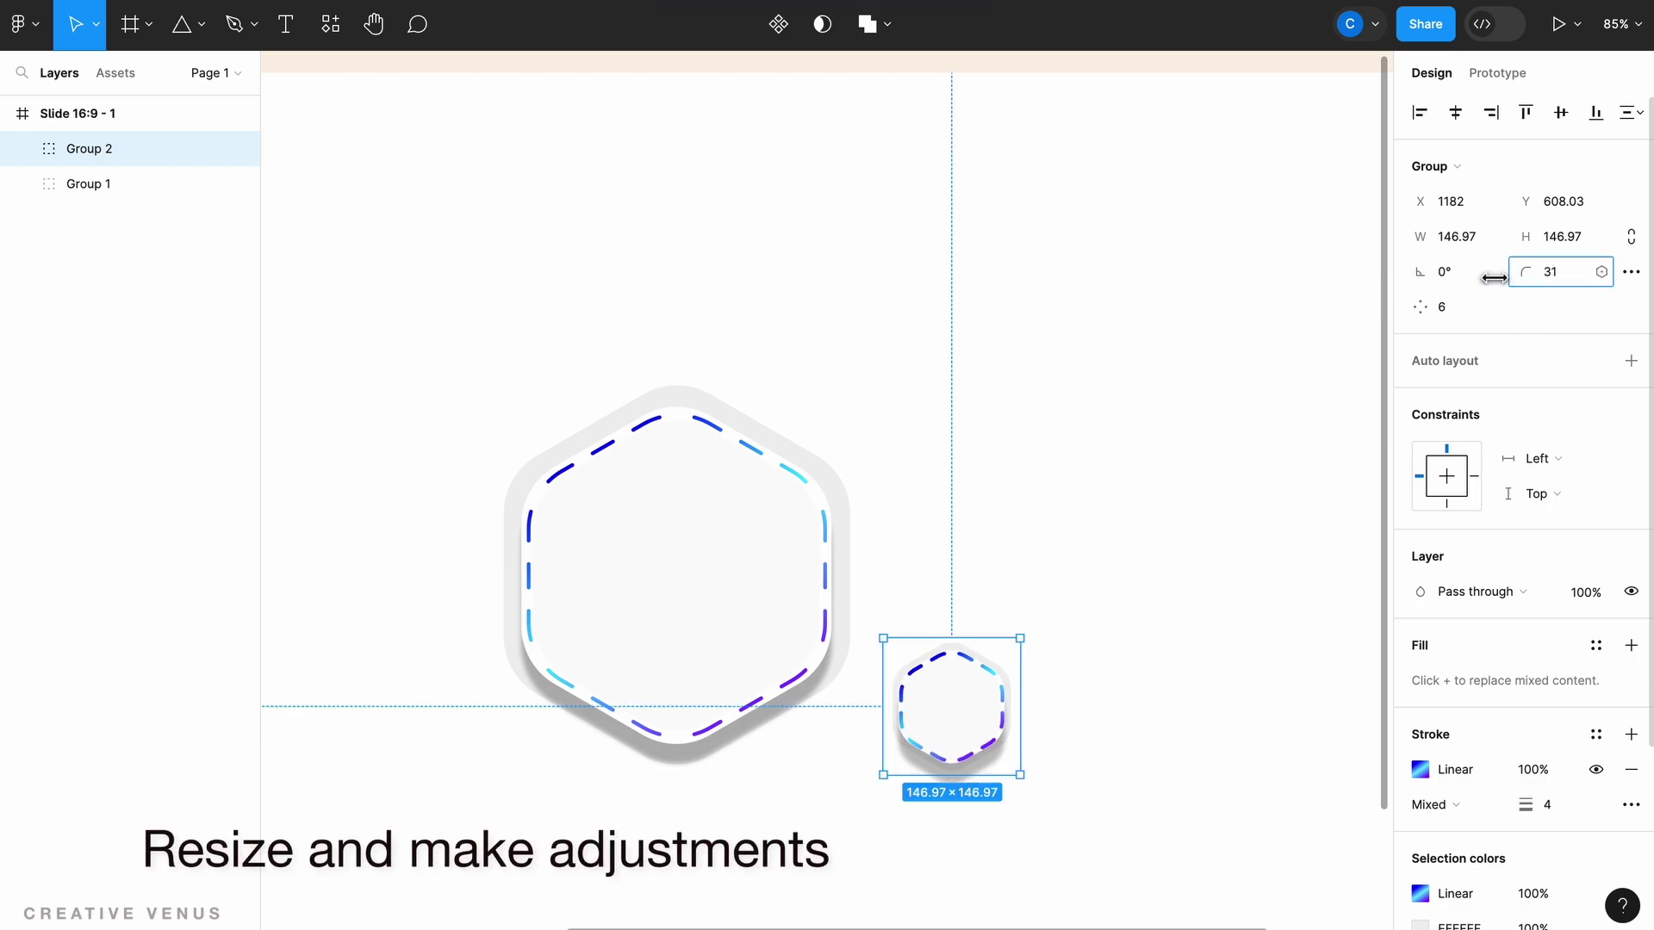
Give the small badge's Polygon 3 outline a thinner, solid stroke instead of dashed.
click(30, 150)
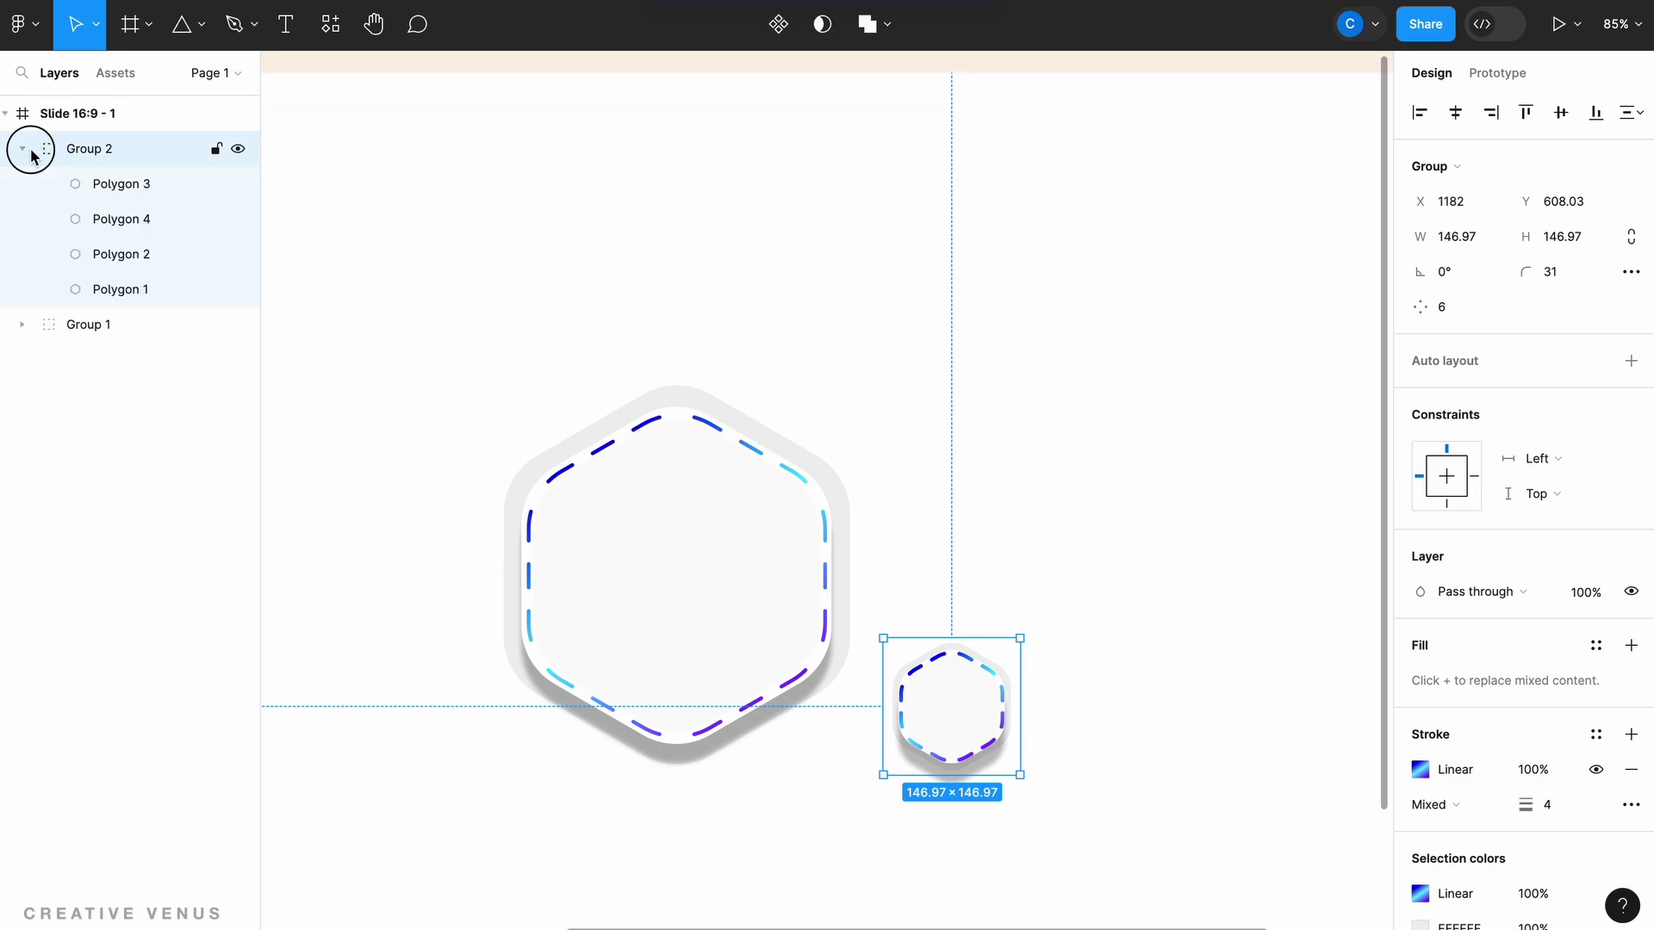
click(129, 219)
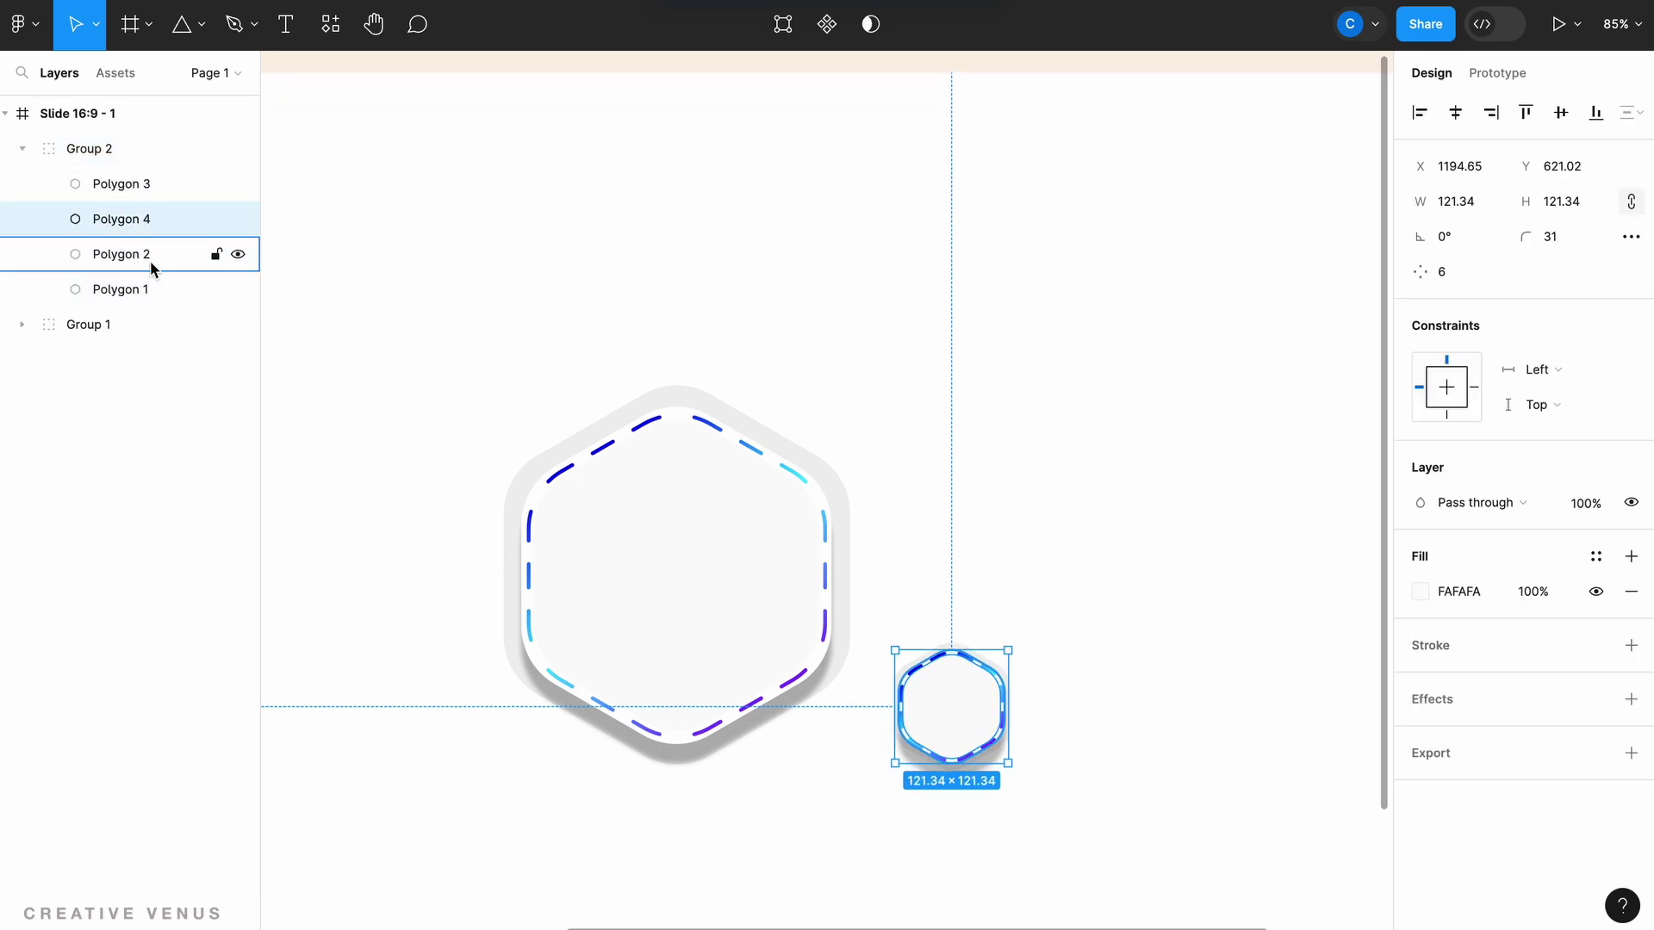
click(148, 259)
click(148, 222)
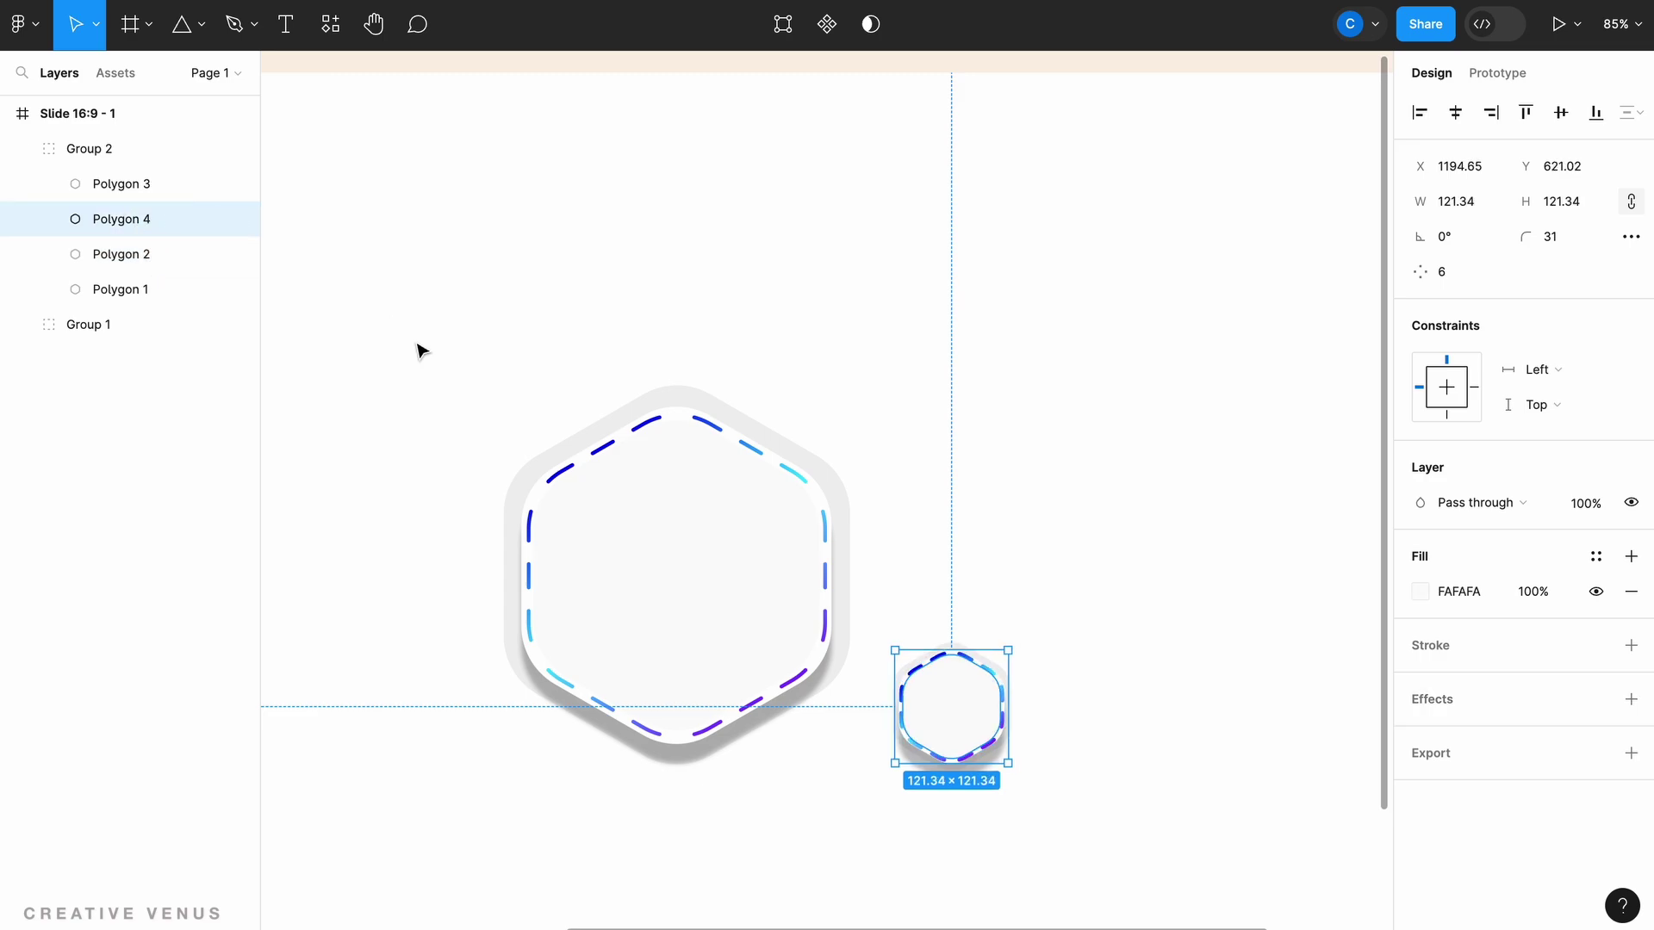
click(207, 260)
click(184, 194)
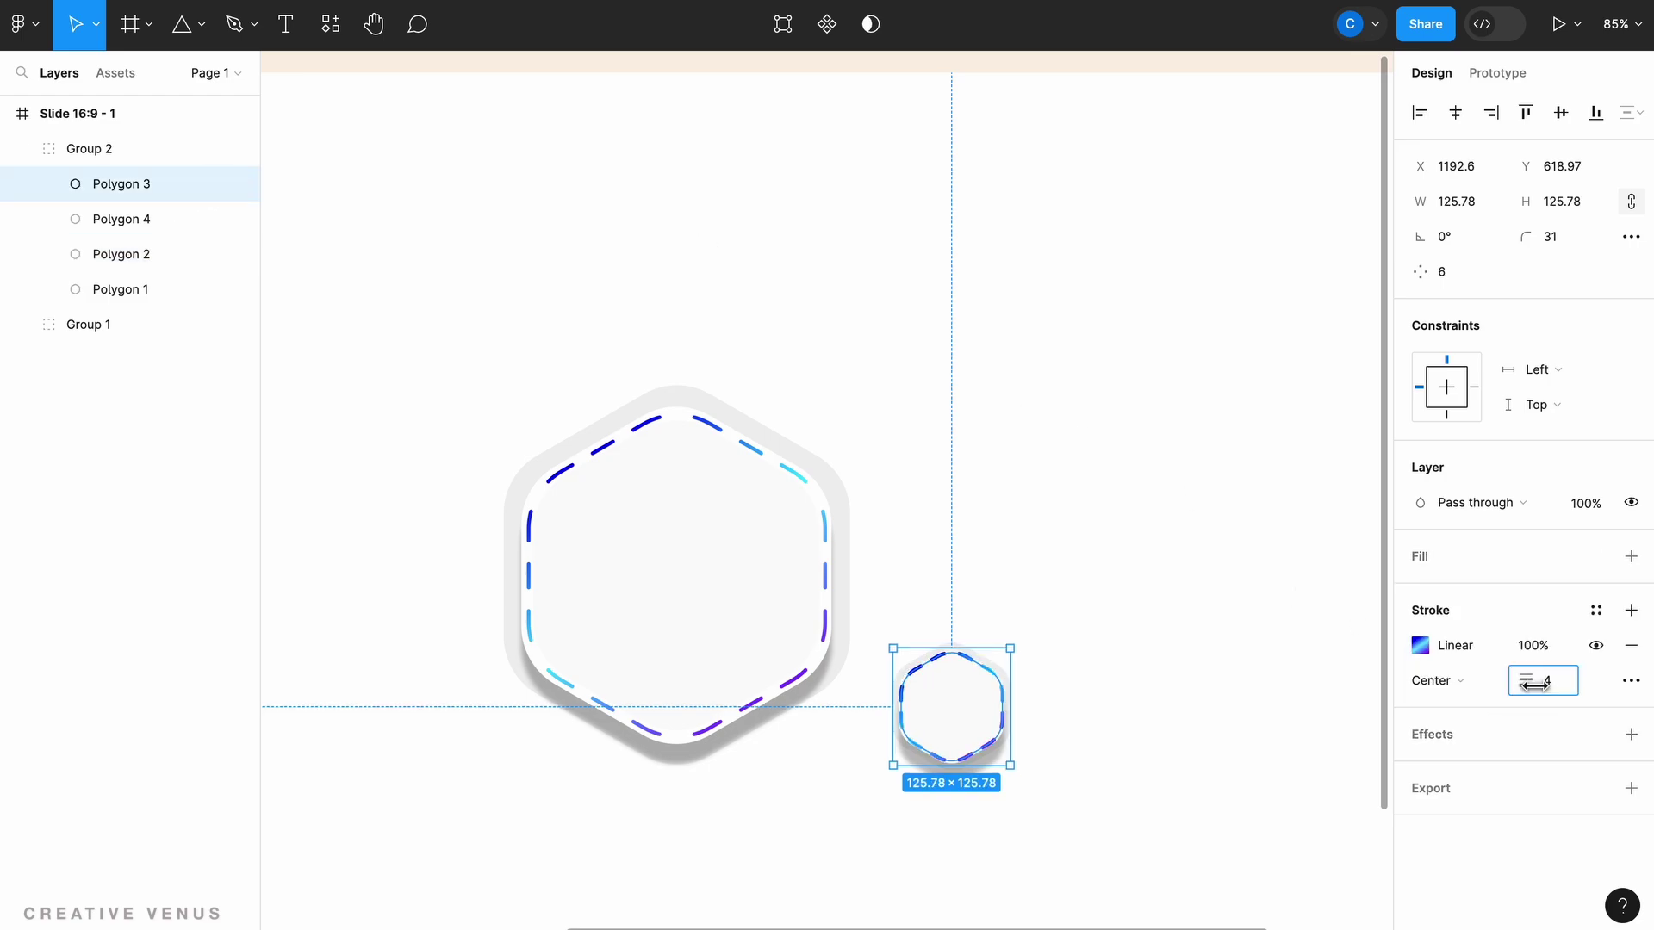
drag(1540, 683, 1523, 685)
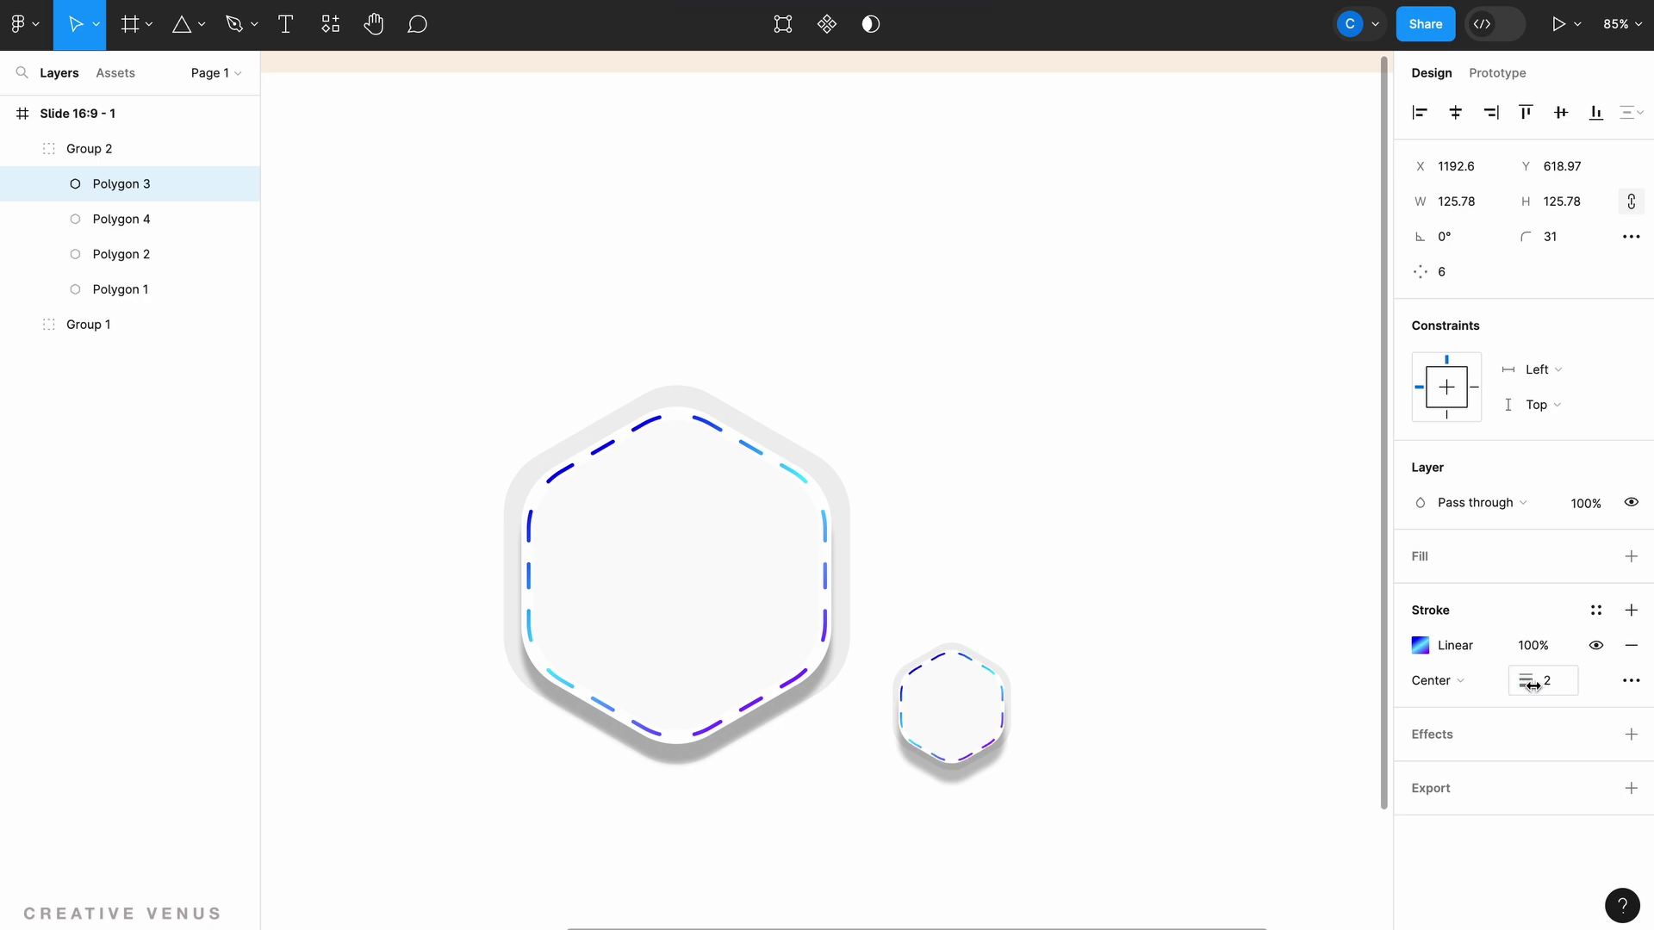
click(1628, 681)
click(1347, 648)
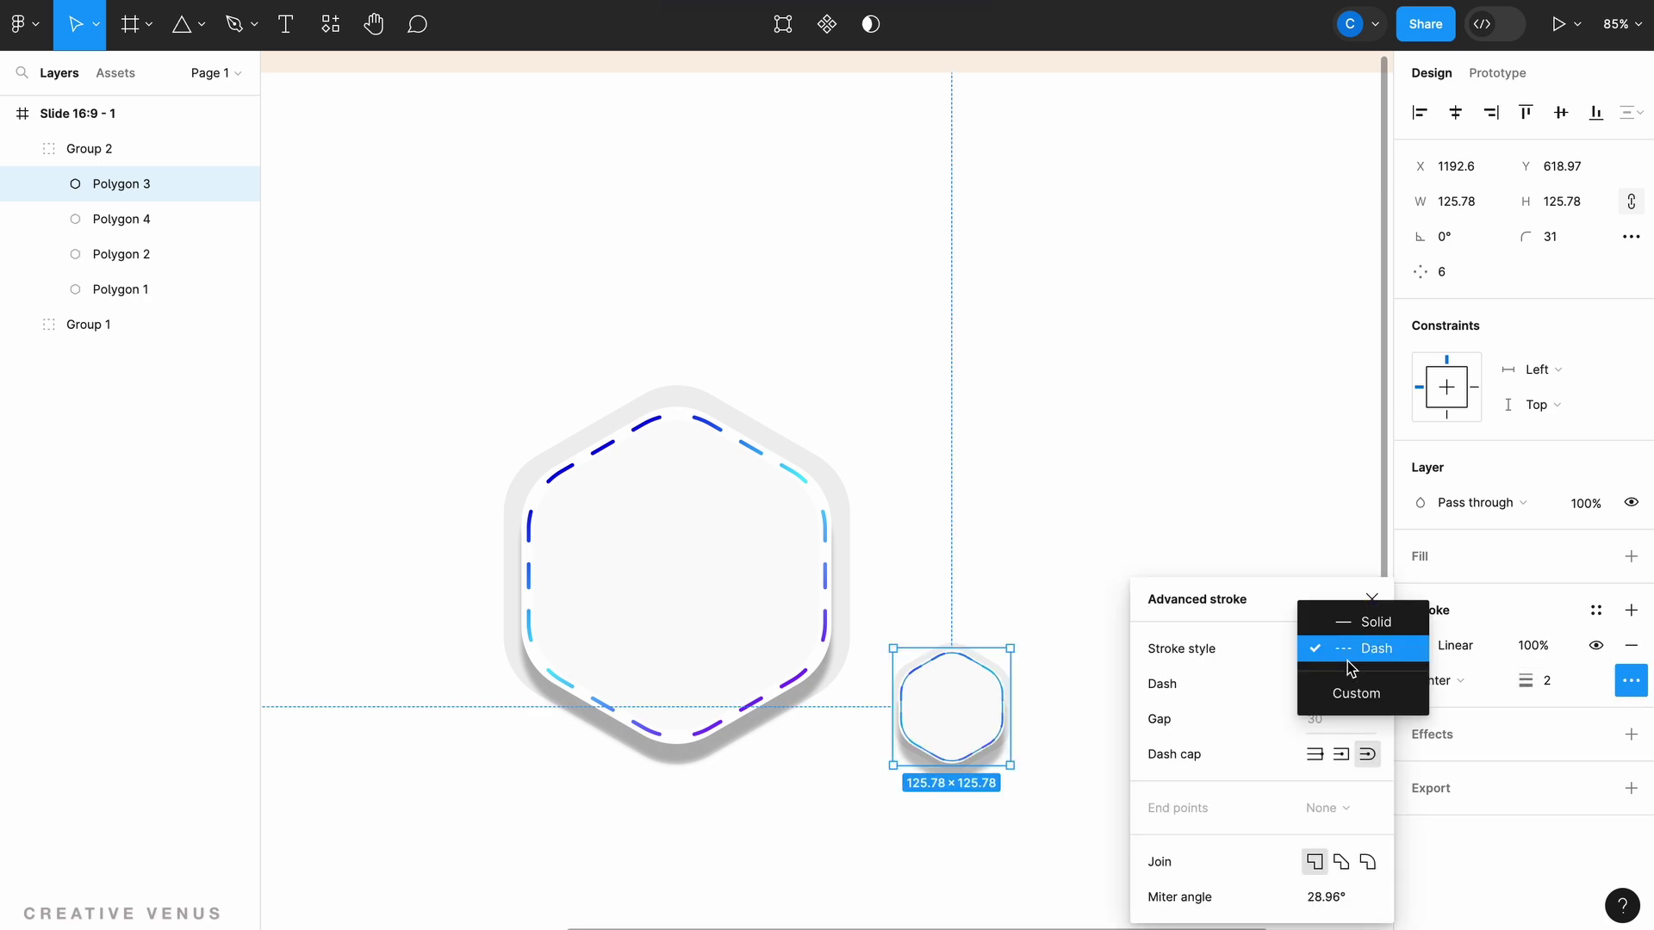
click(1343, 617)
click(1203, 523)
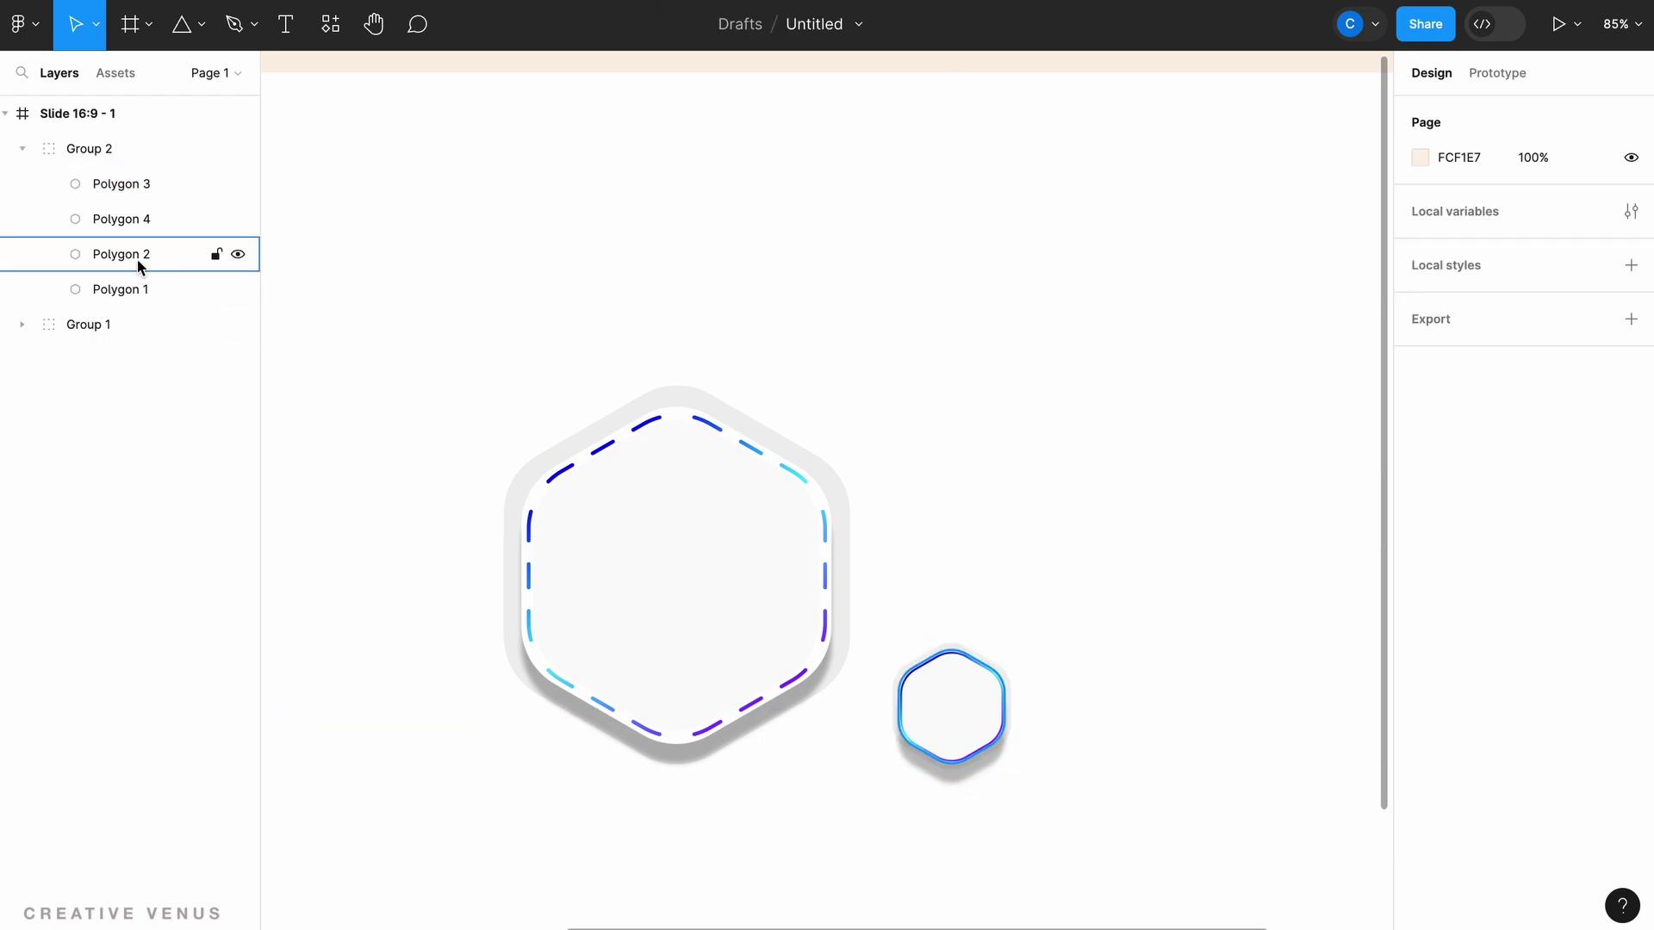
Remove the drop shadow from the small badge's outer Polygon 1.
click(136, 293)
click(1433, 701)
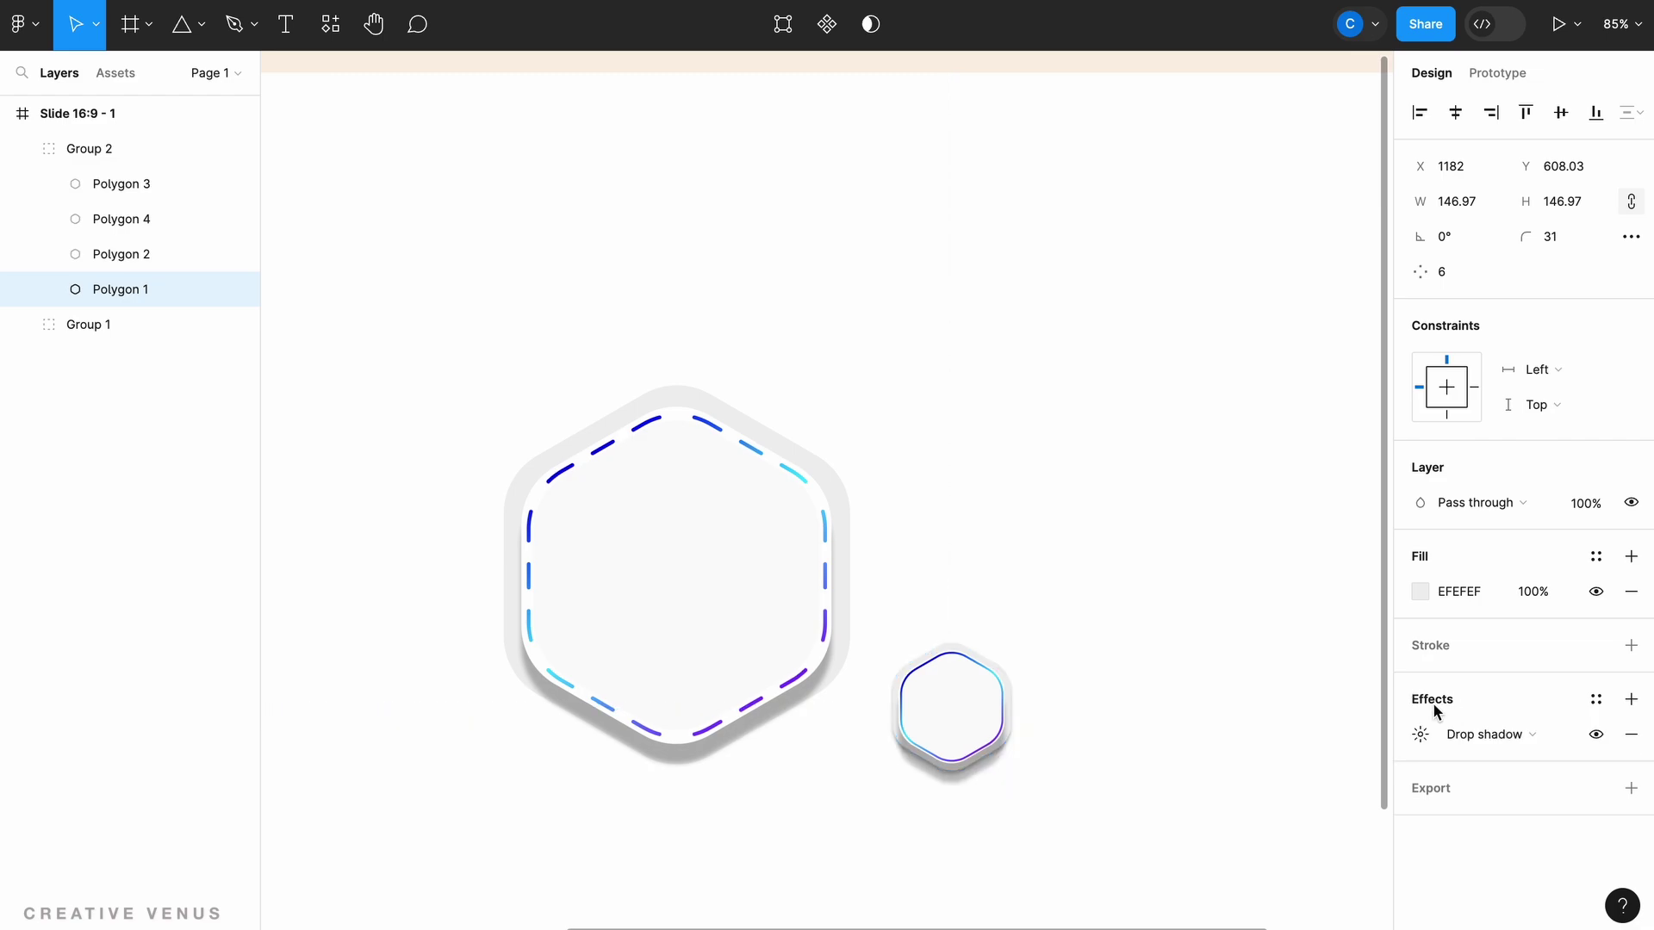
click(1419, 736)
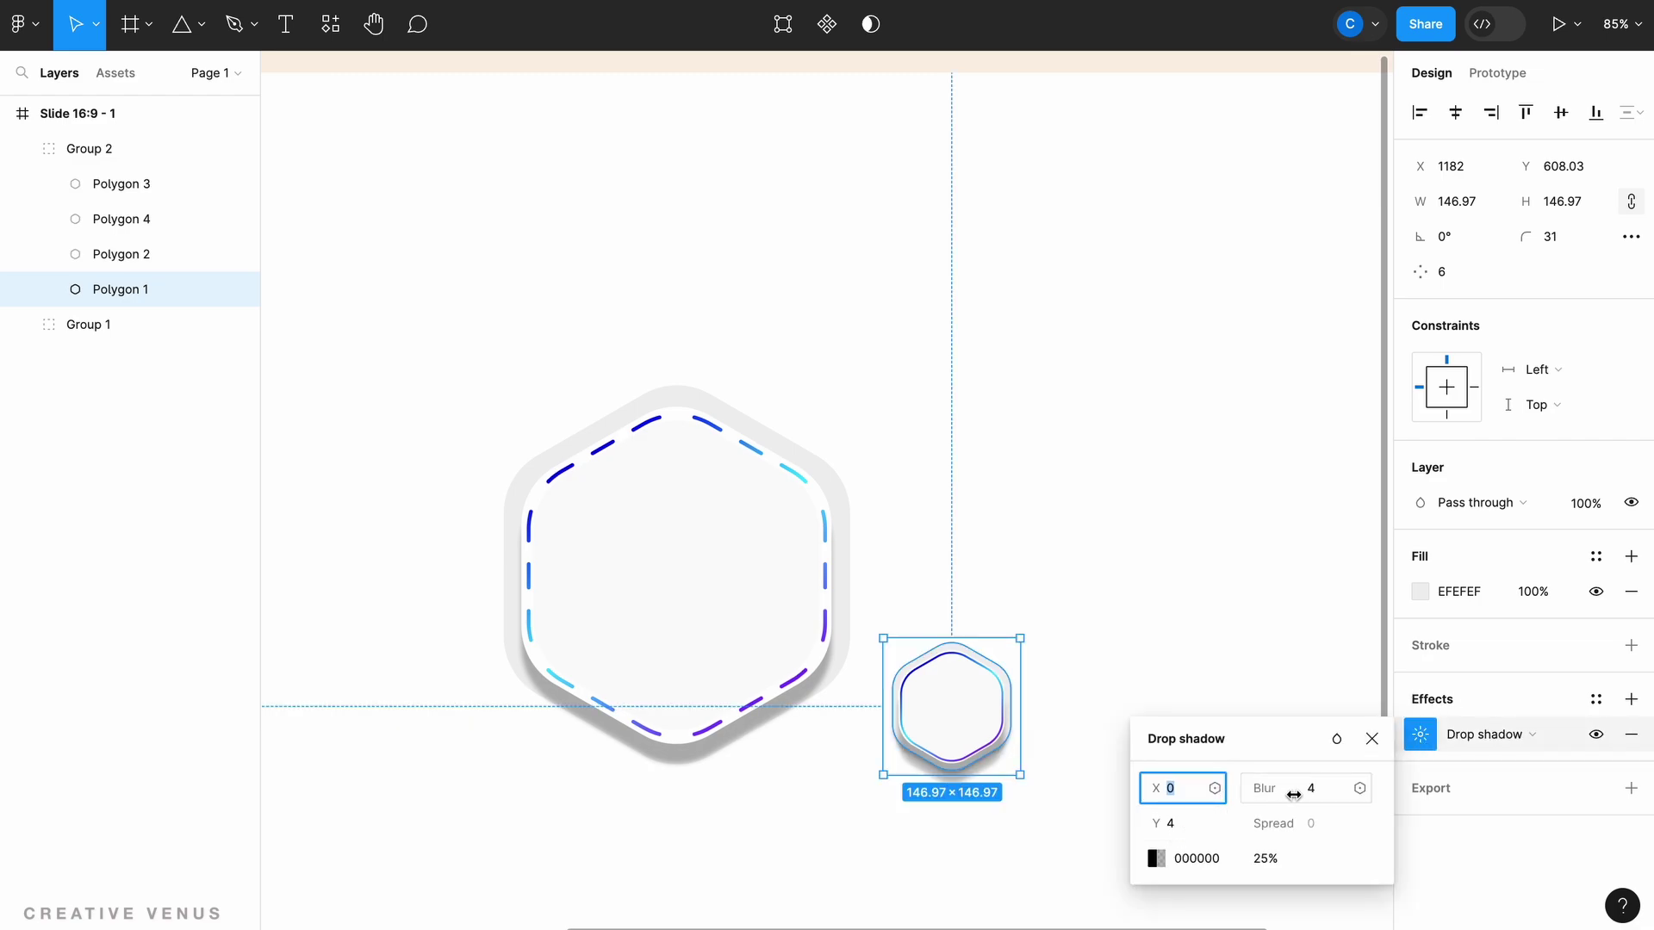
click(1370, 738)
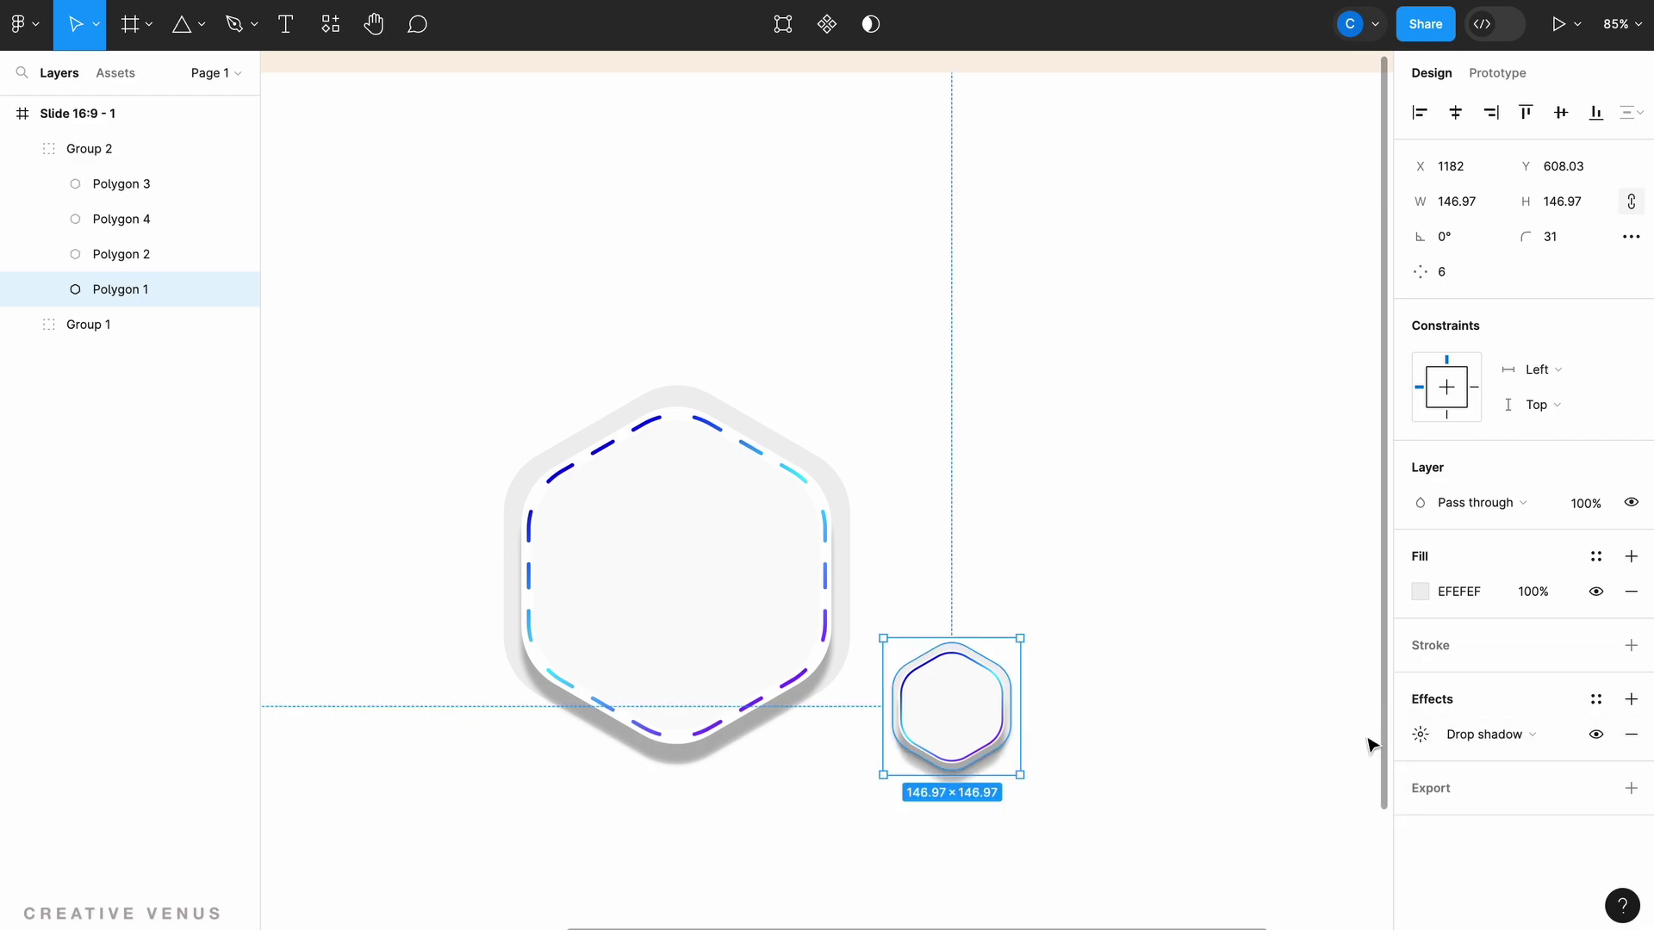
click(1630, 734)
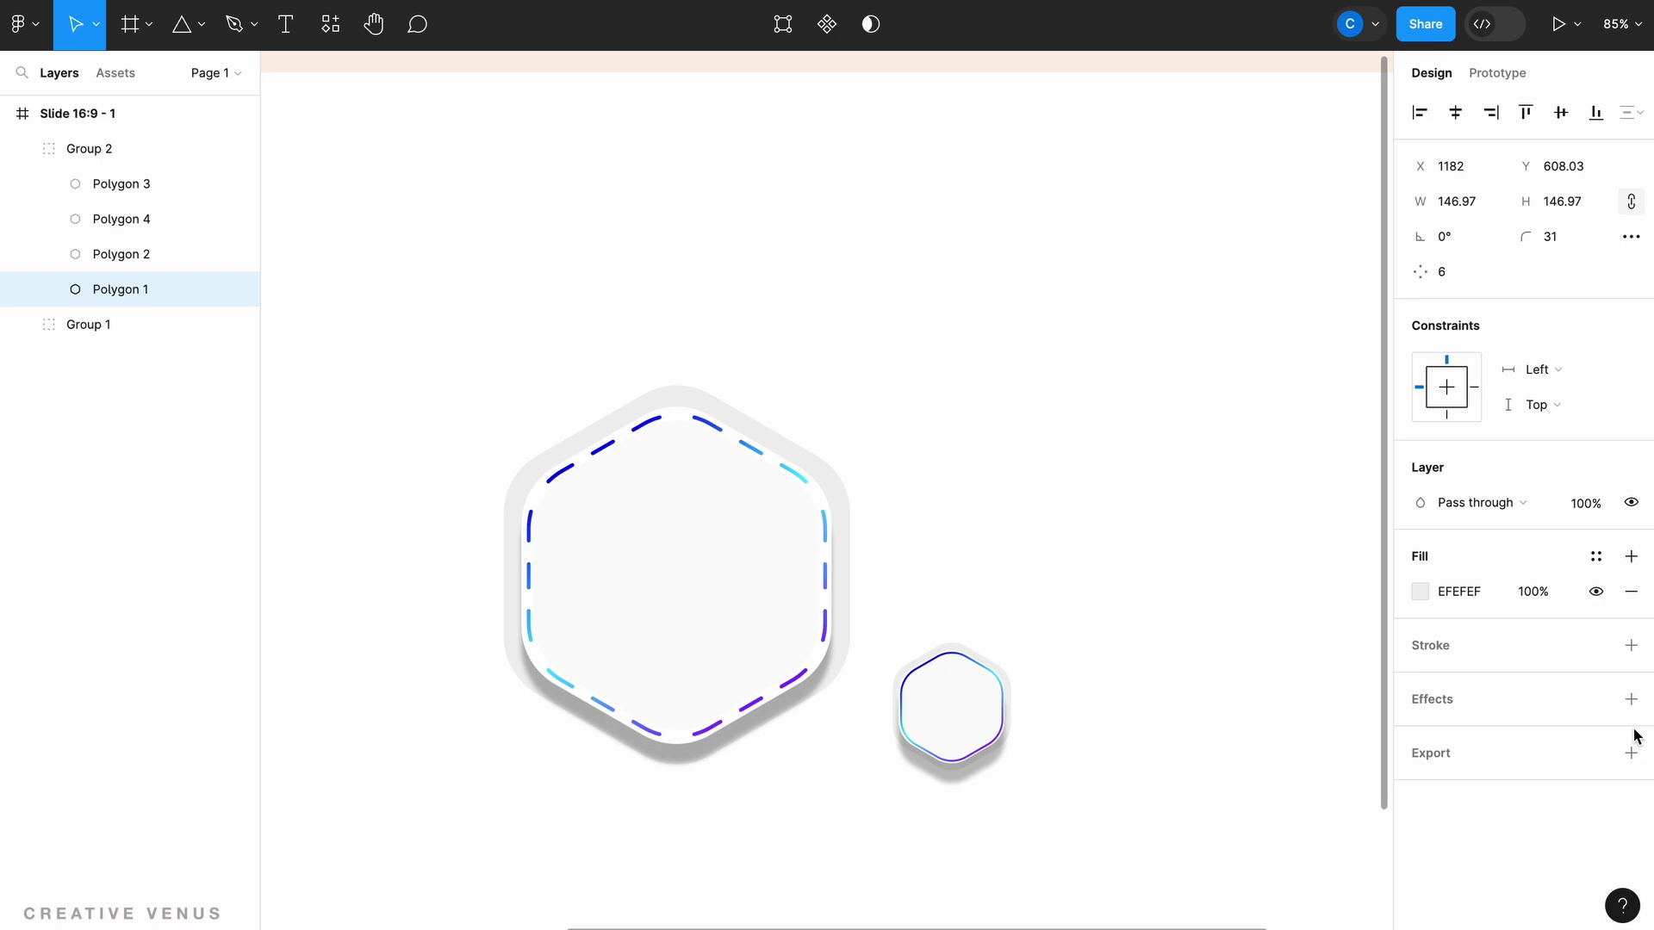
Reduce the vertical offset of Polygon 2's drop shadow.
click(119, 264)
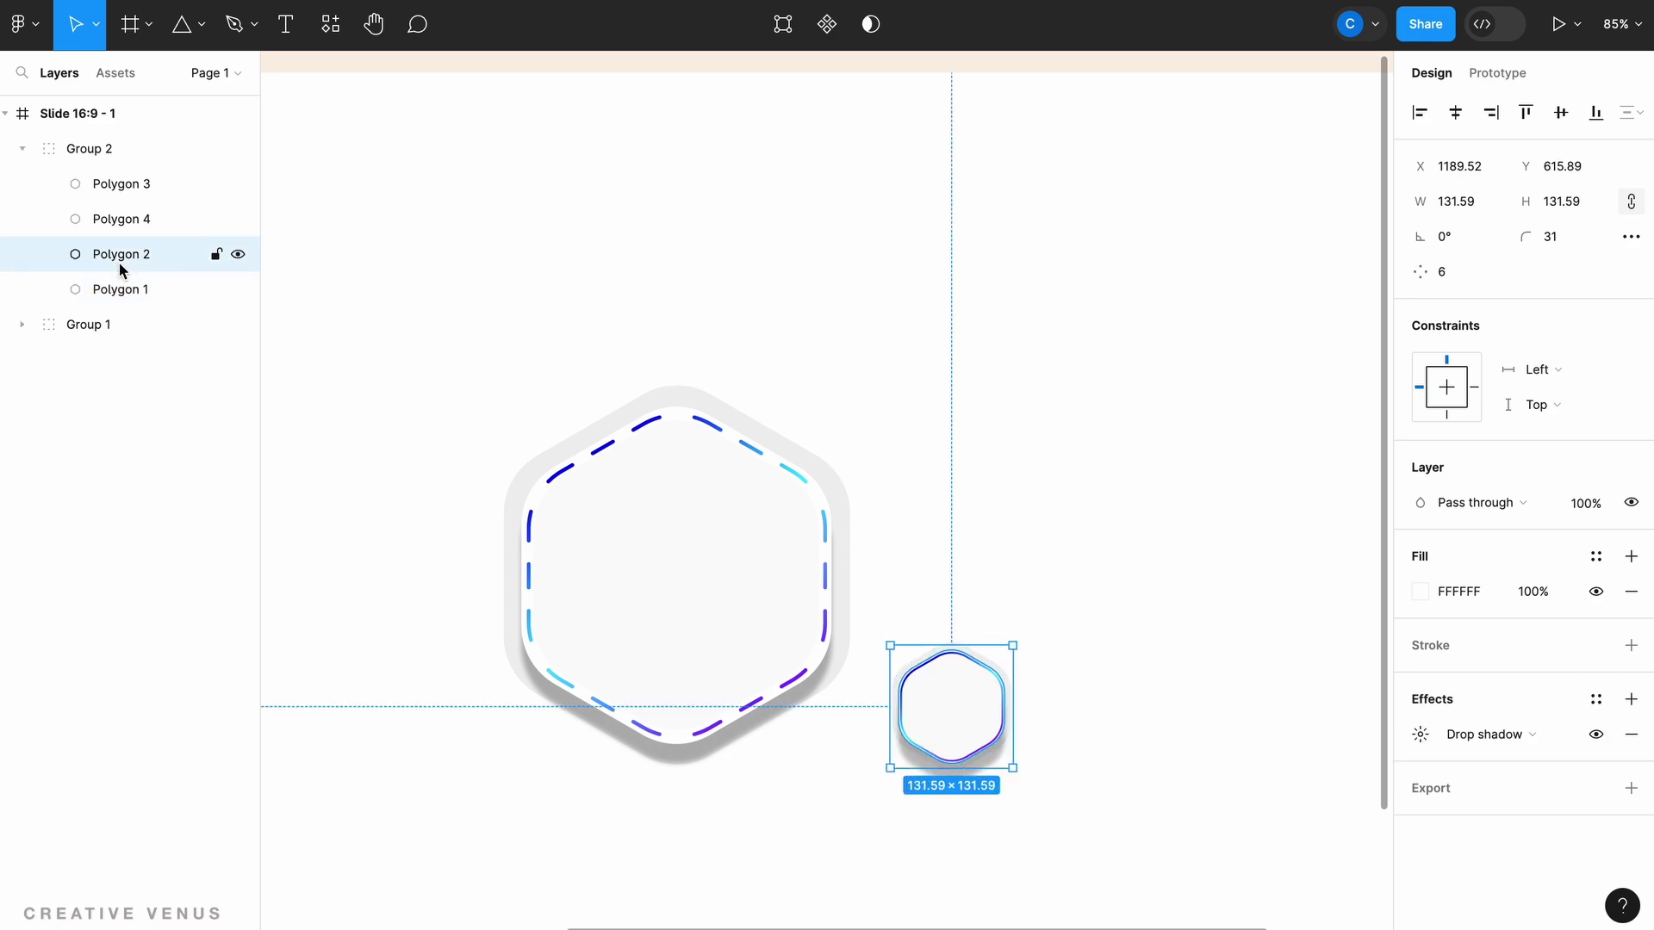
click(118, 293)
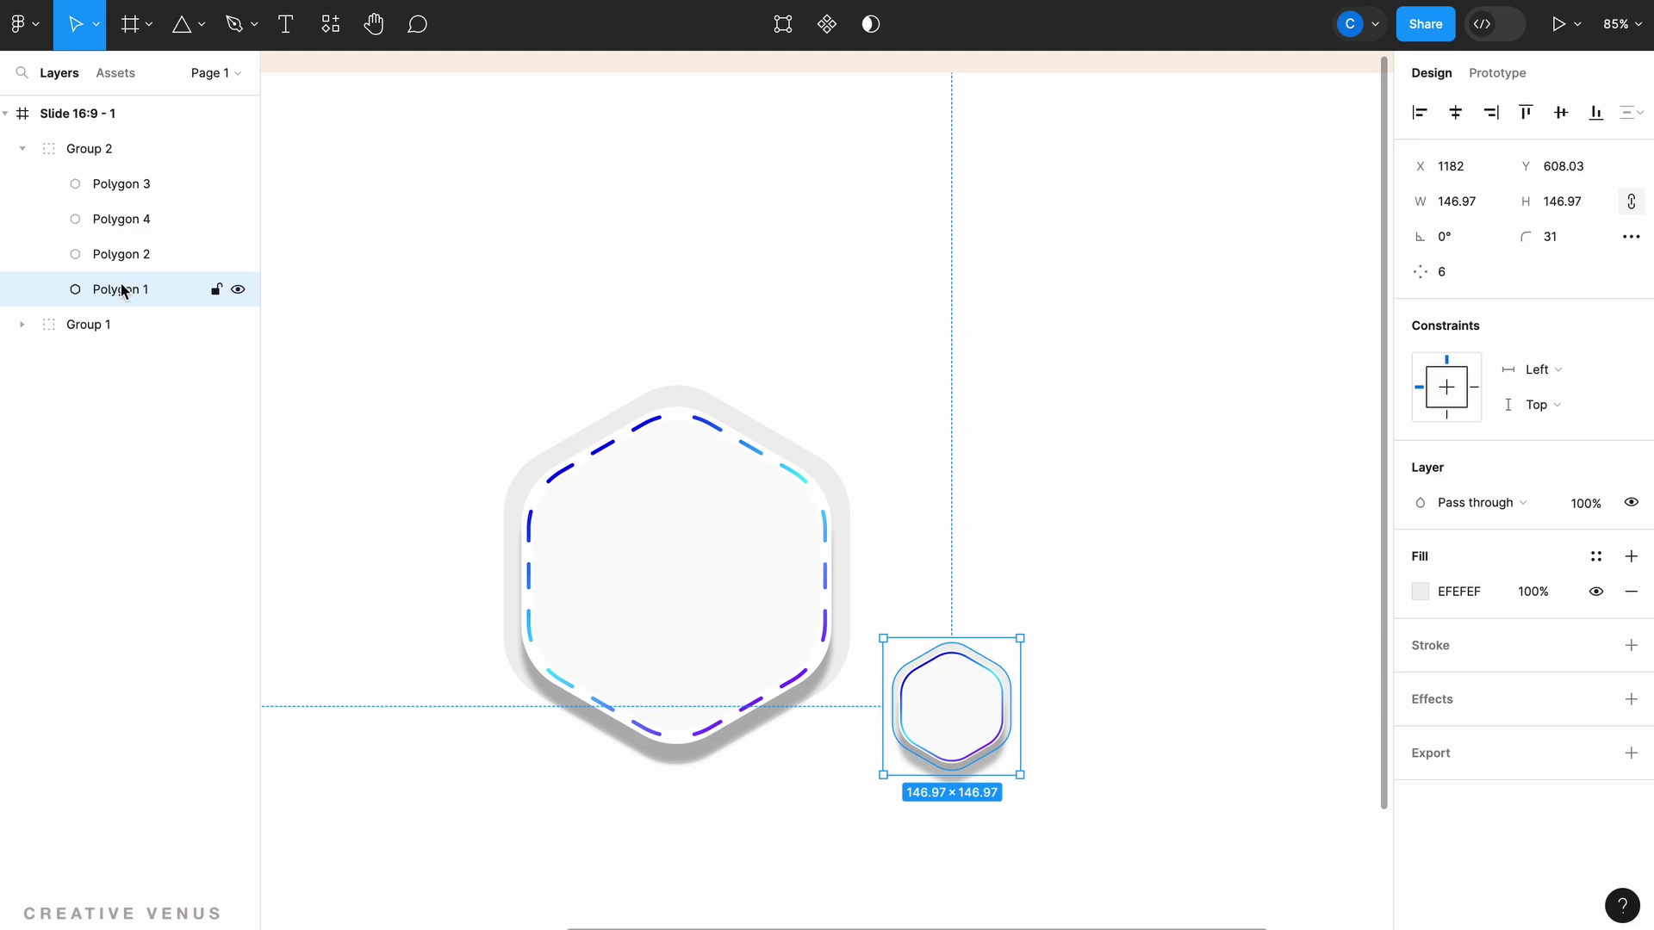
click(123, 259)
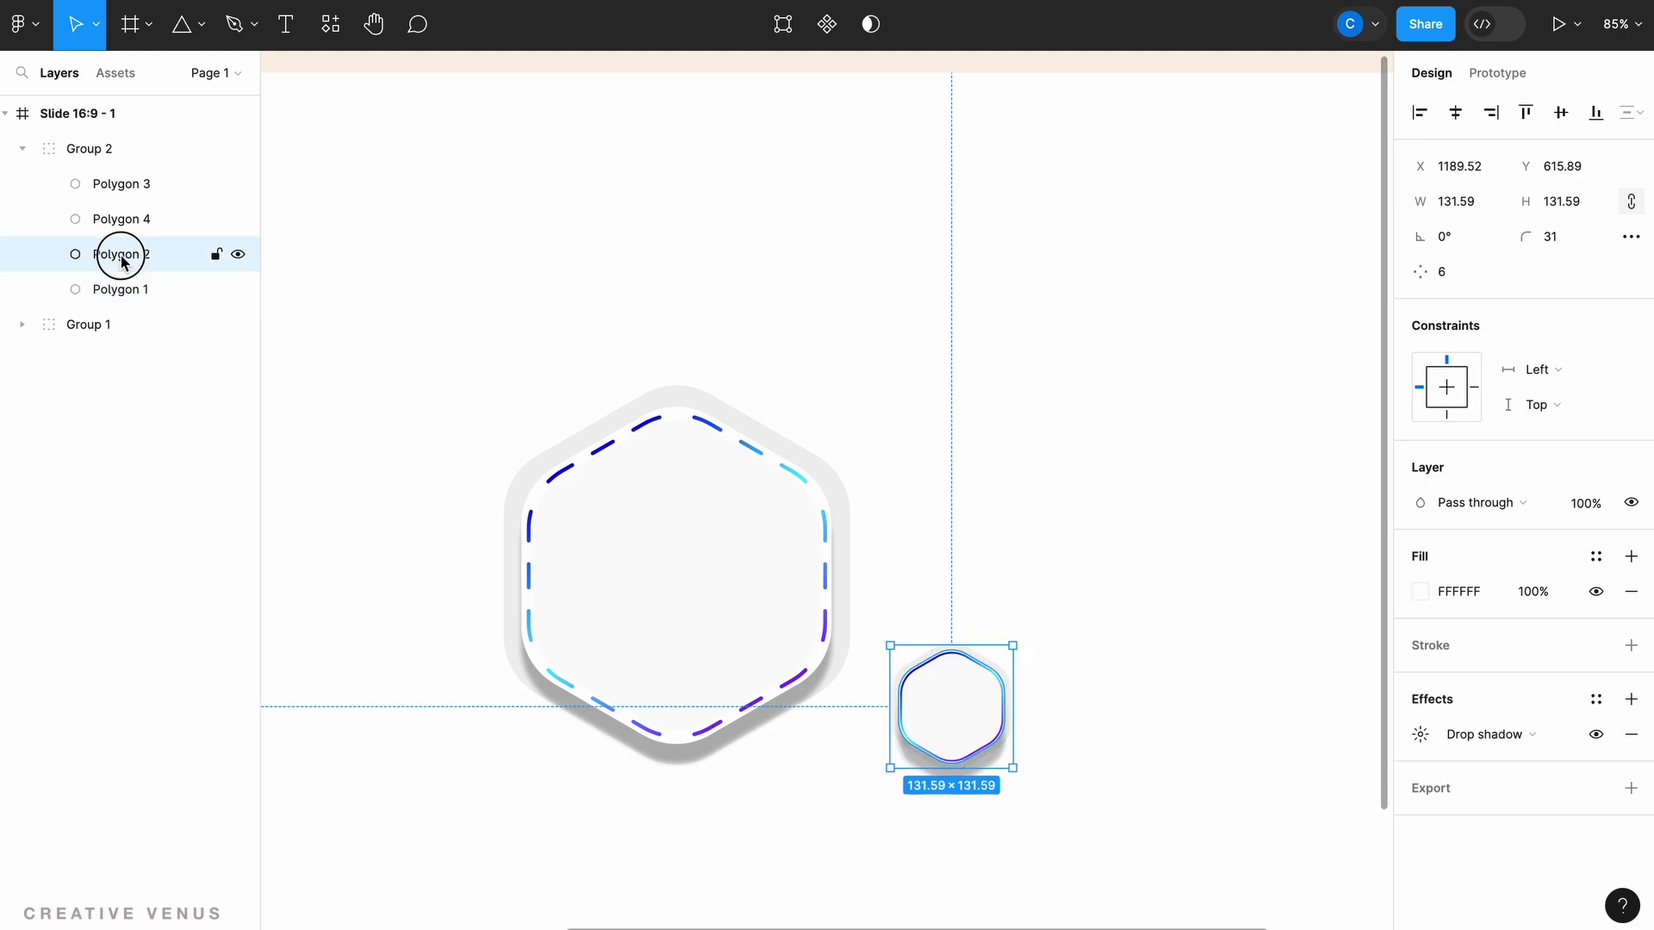
click(1421, 735)
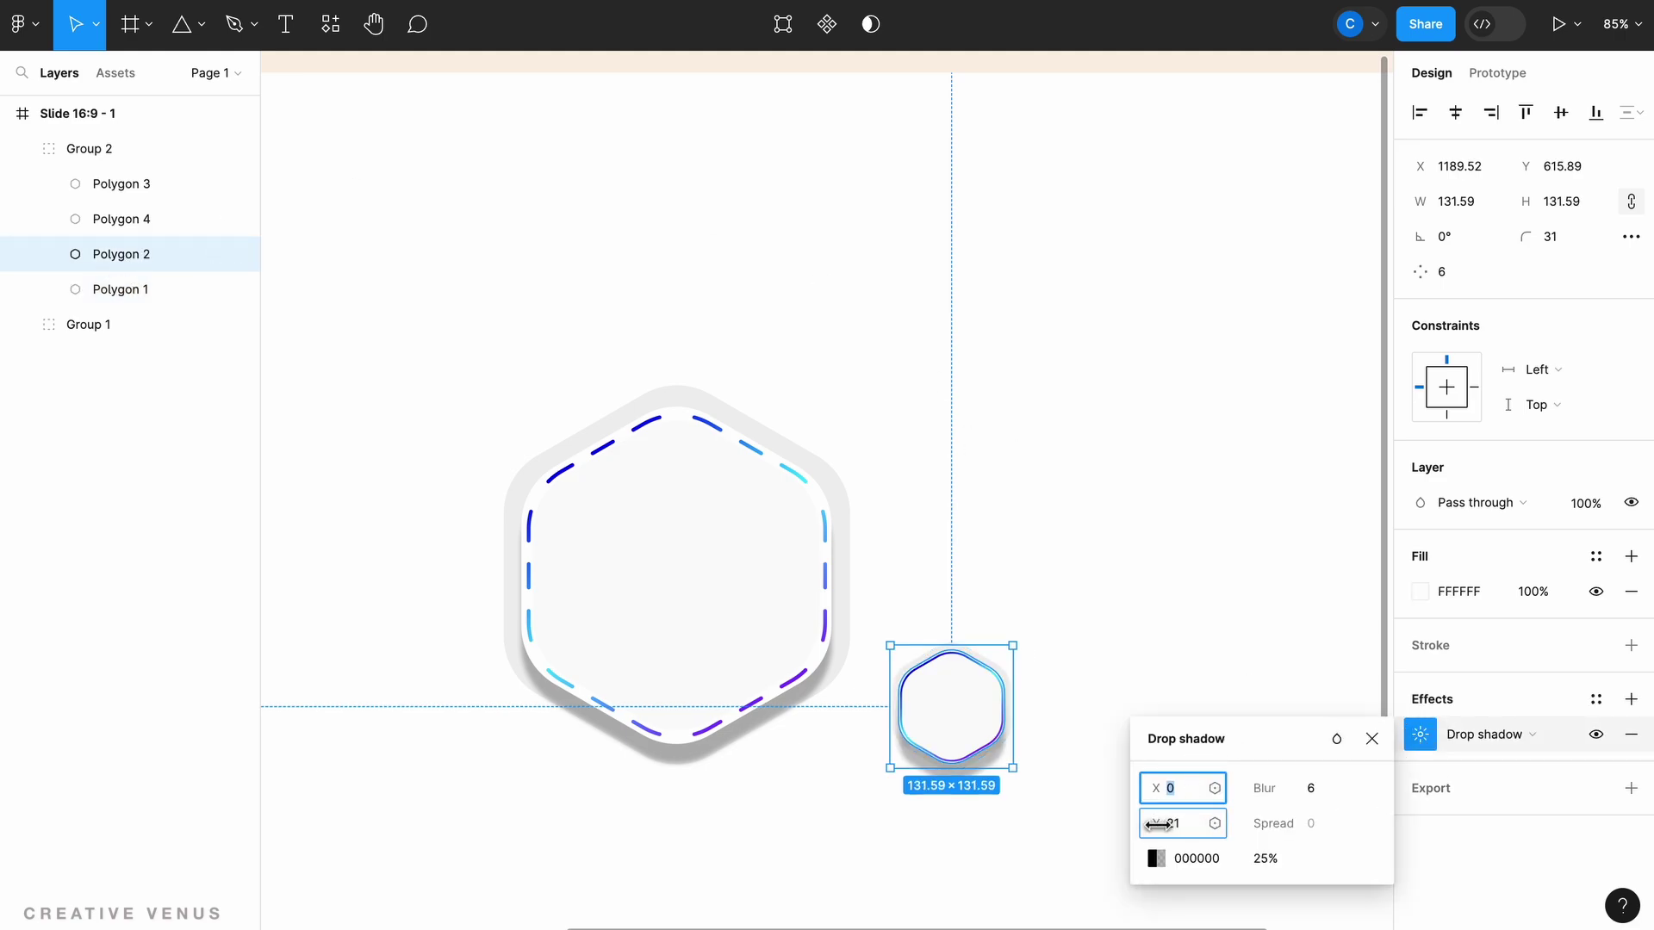
drag(1155, 823, 1121, 826)
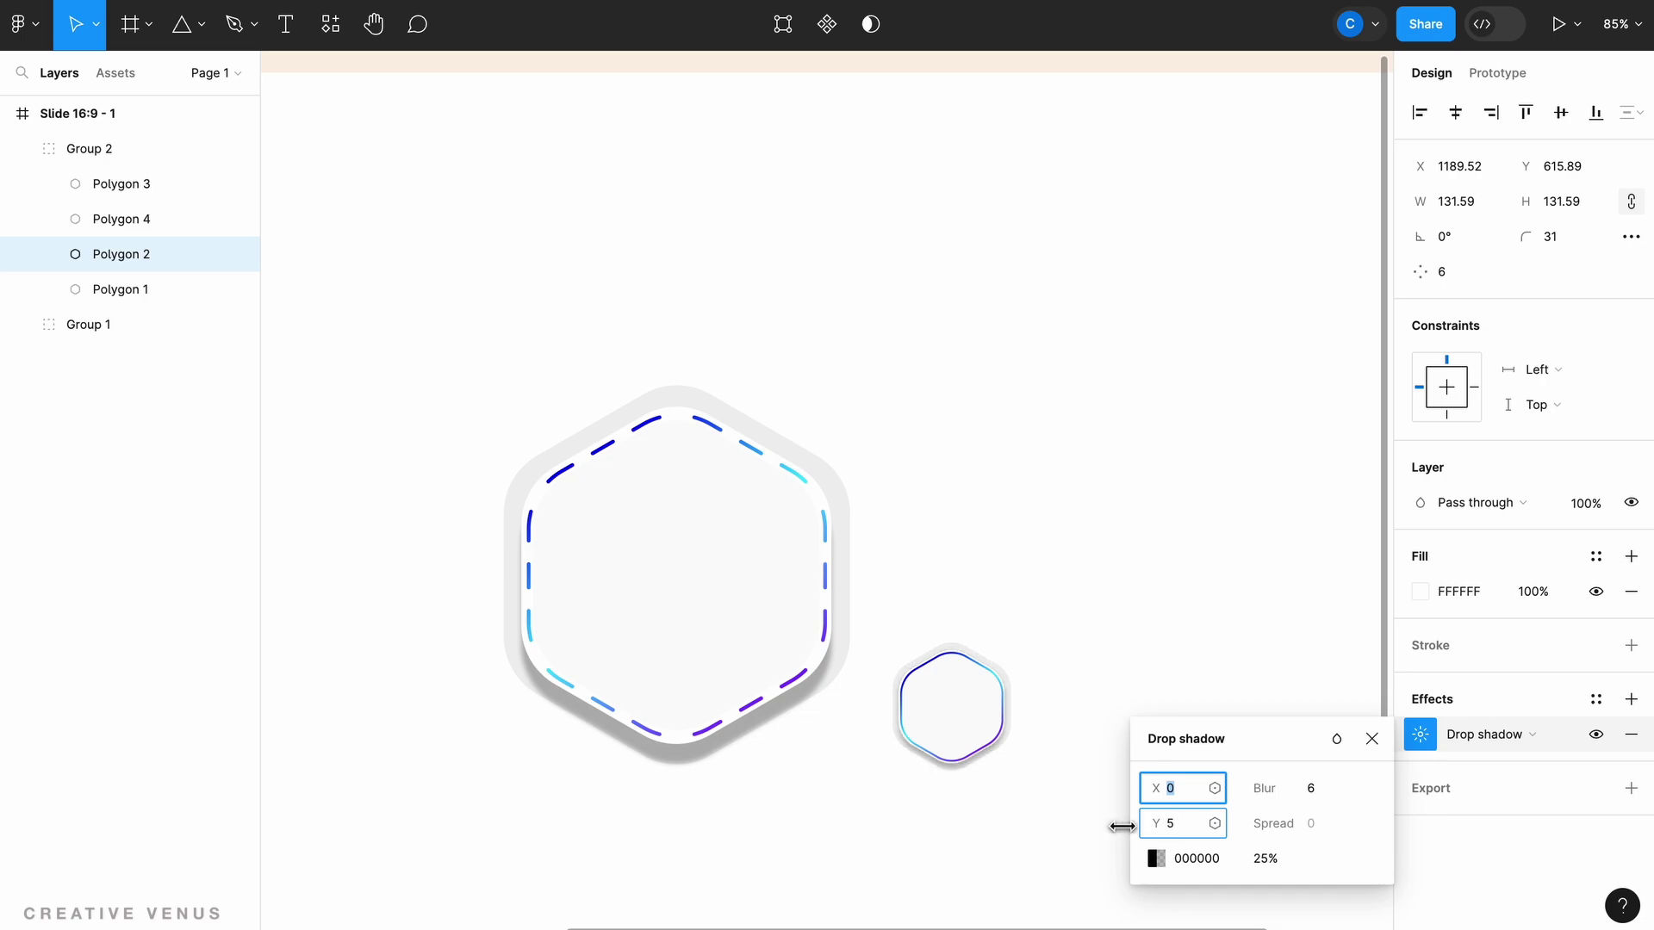
click(1370, 738)
click(1122, 775)
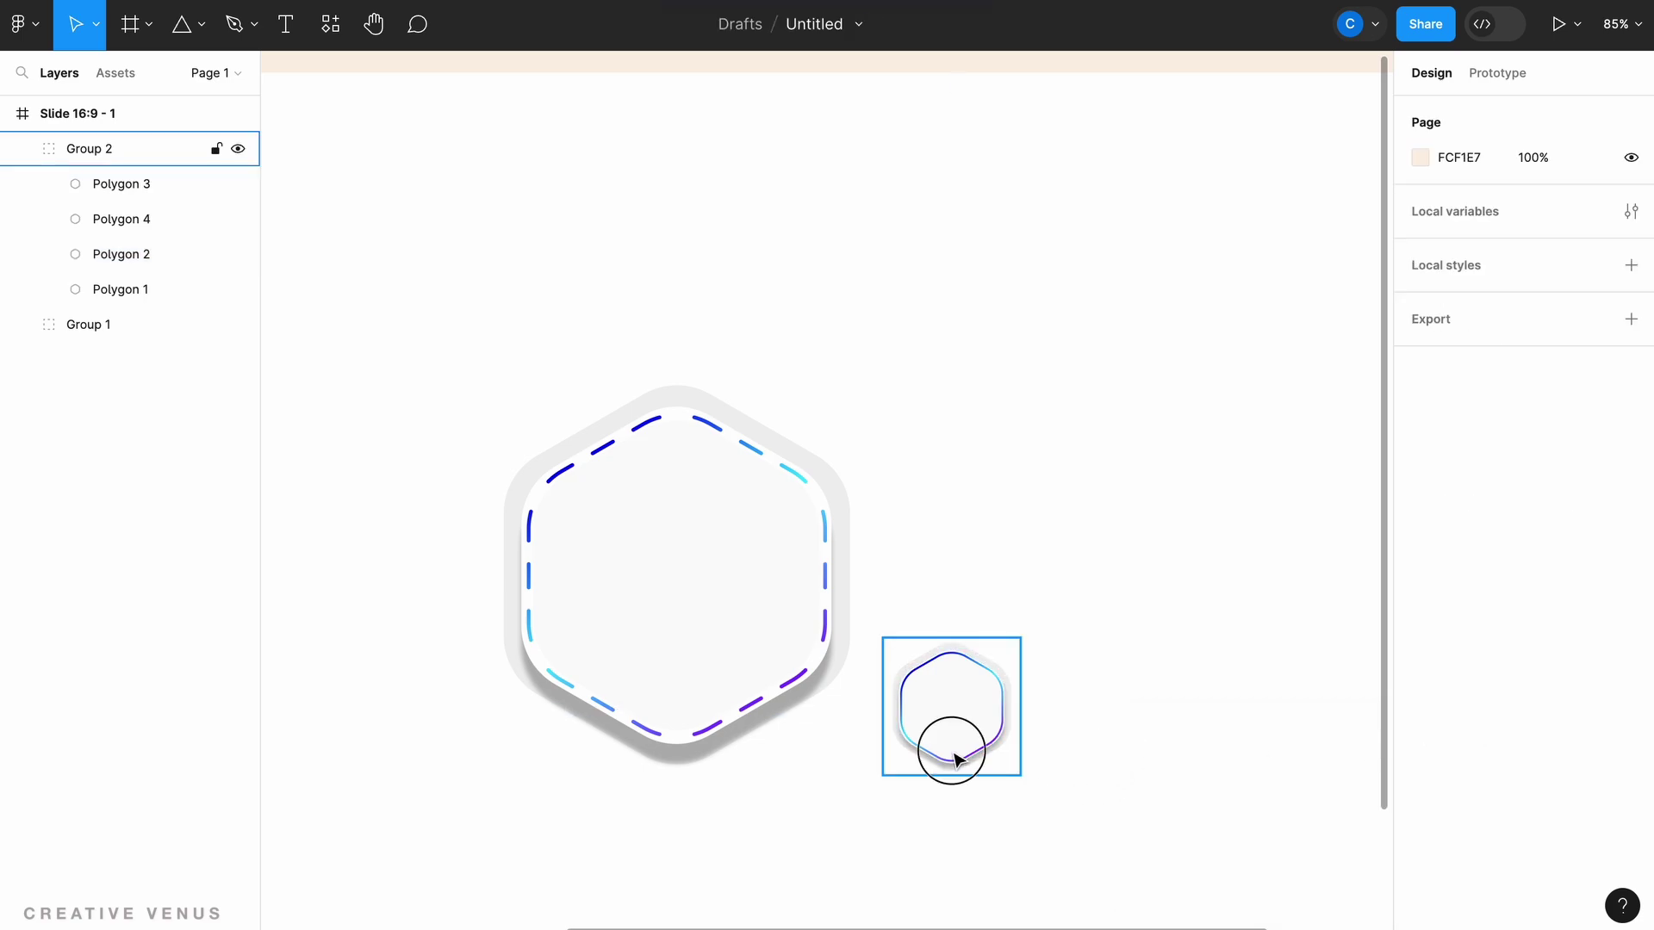
Move the small hexagon badge above and to the right of the large hexagon.
drag(954, 758, 1002, 429)
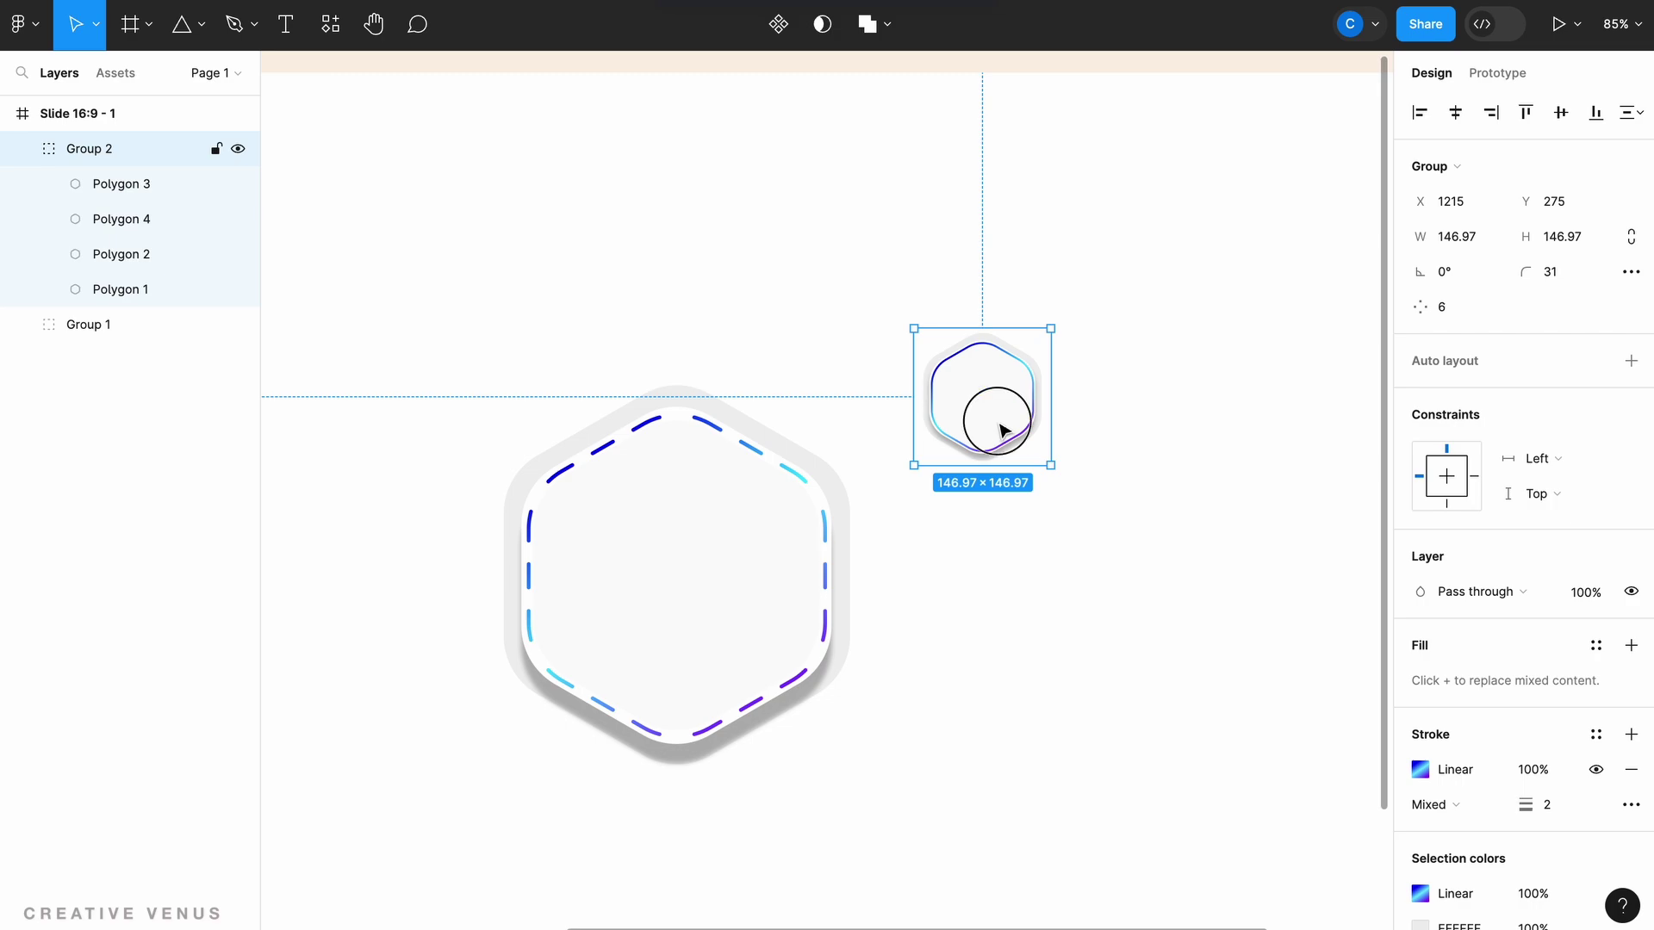
drag(1002, 429, 983, 387)
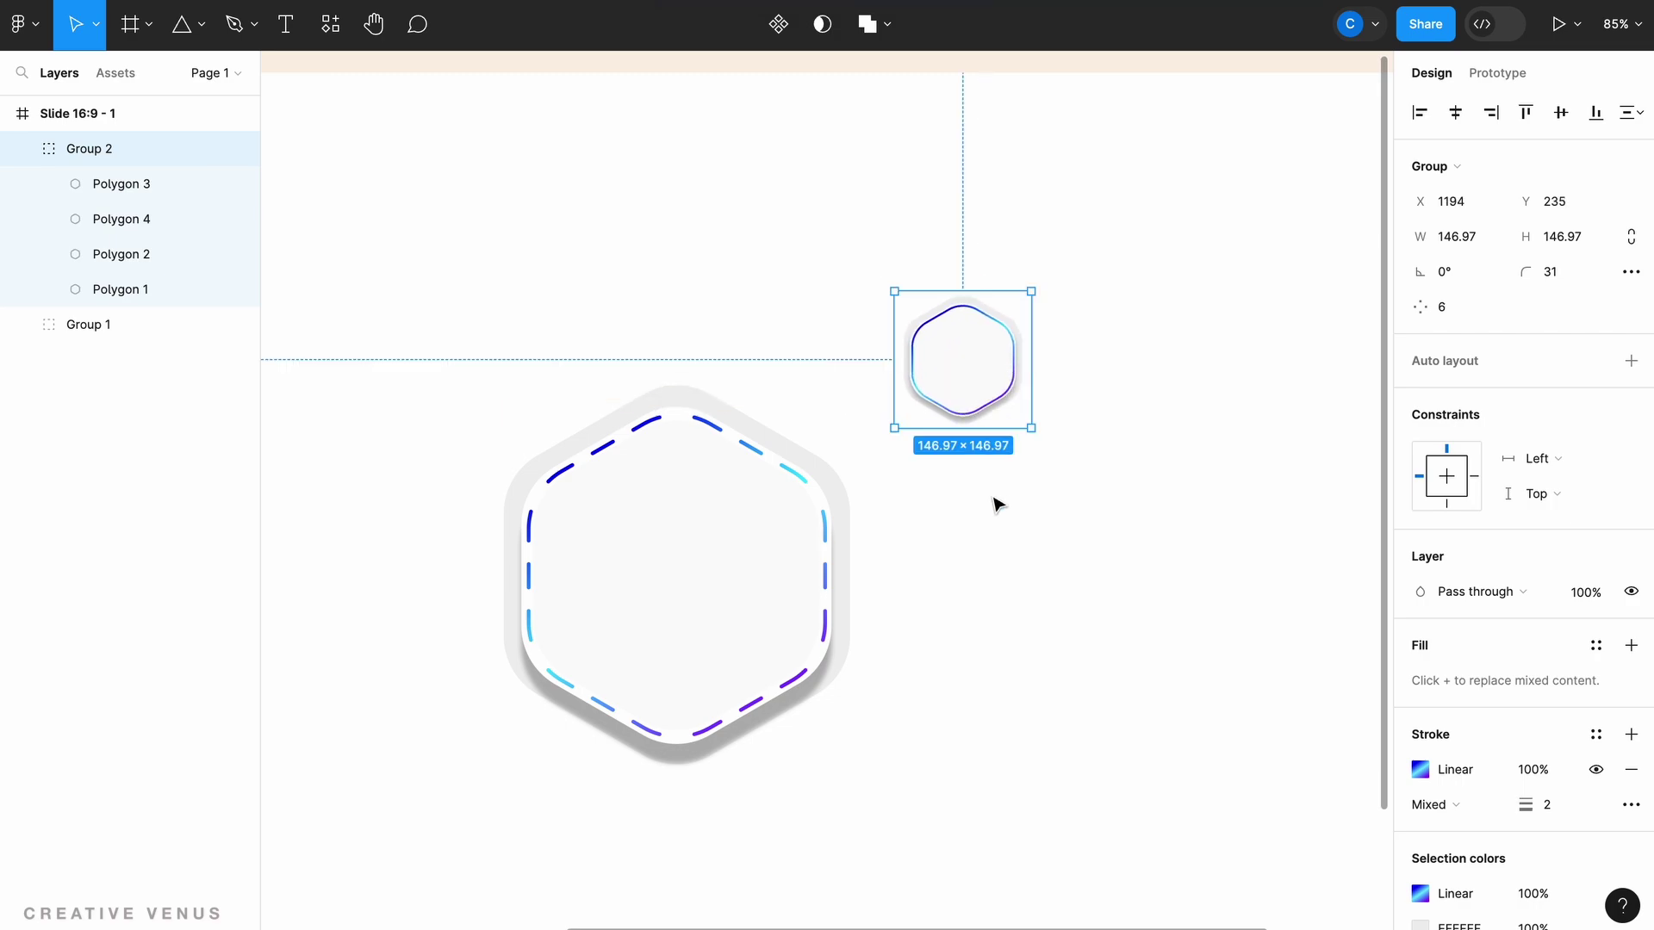
click(998, 504)
click(1045, 482)
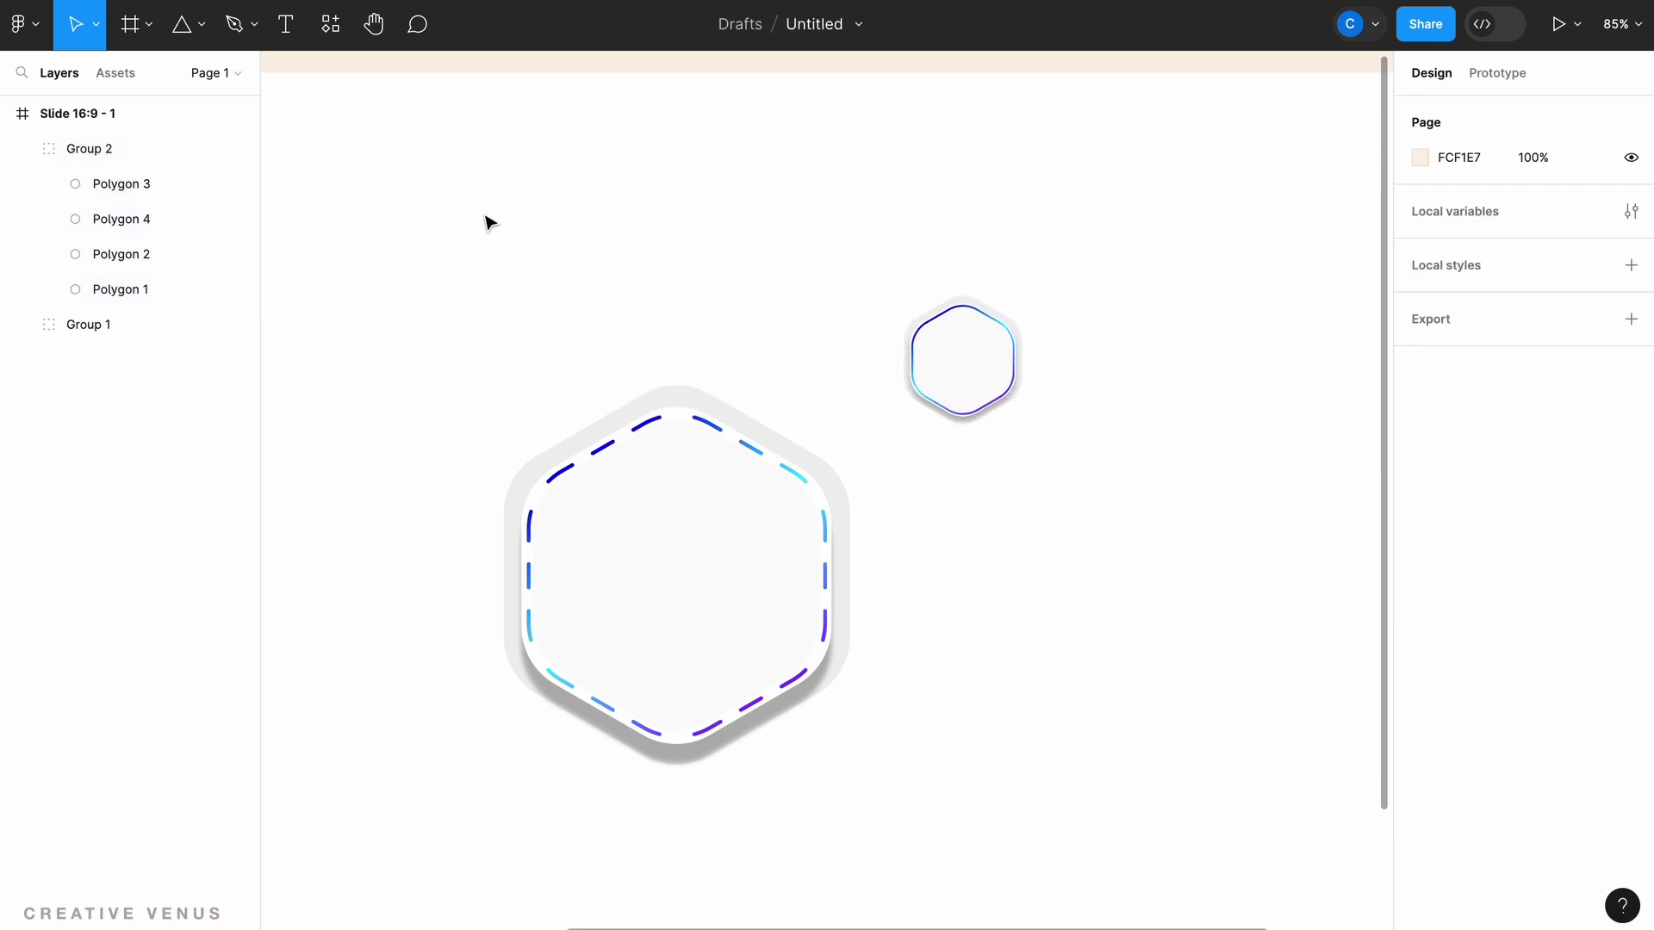
Draw a 392×189 rectangle beside the small badge, round its corners to 32, and send it to back.
click(201, 24)
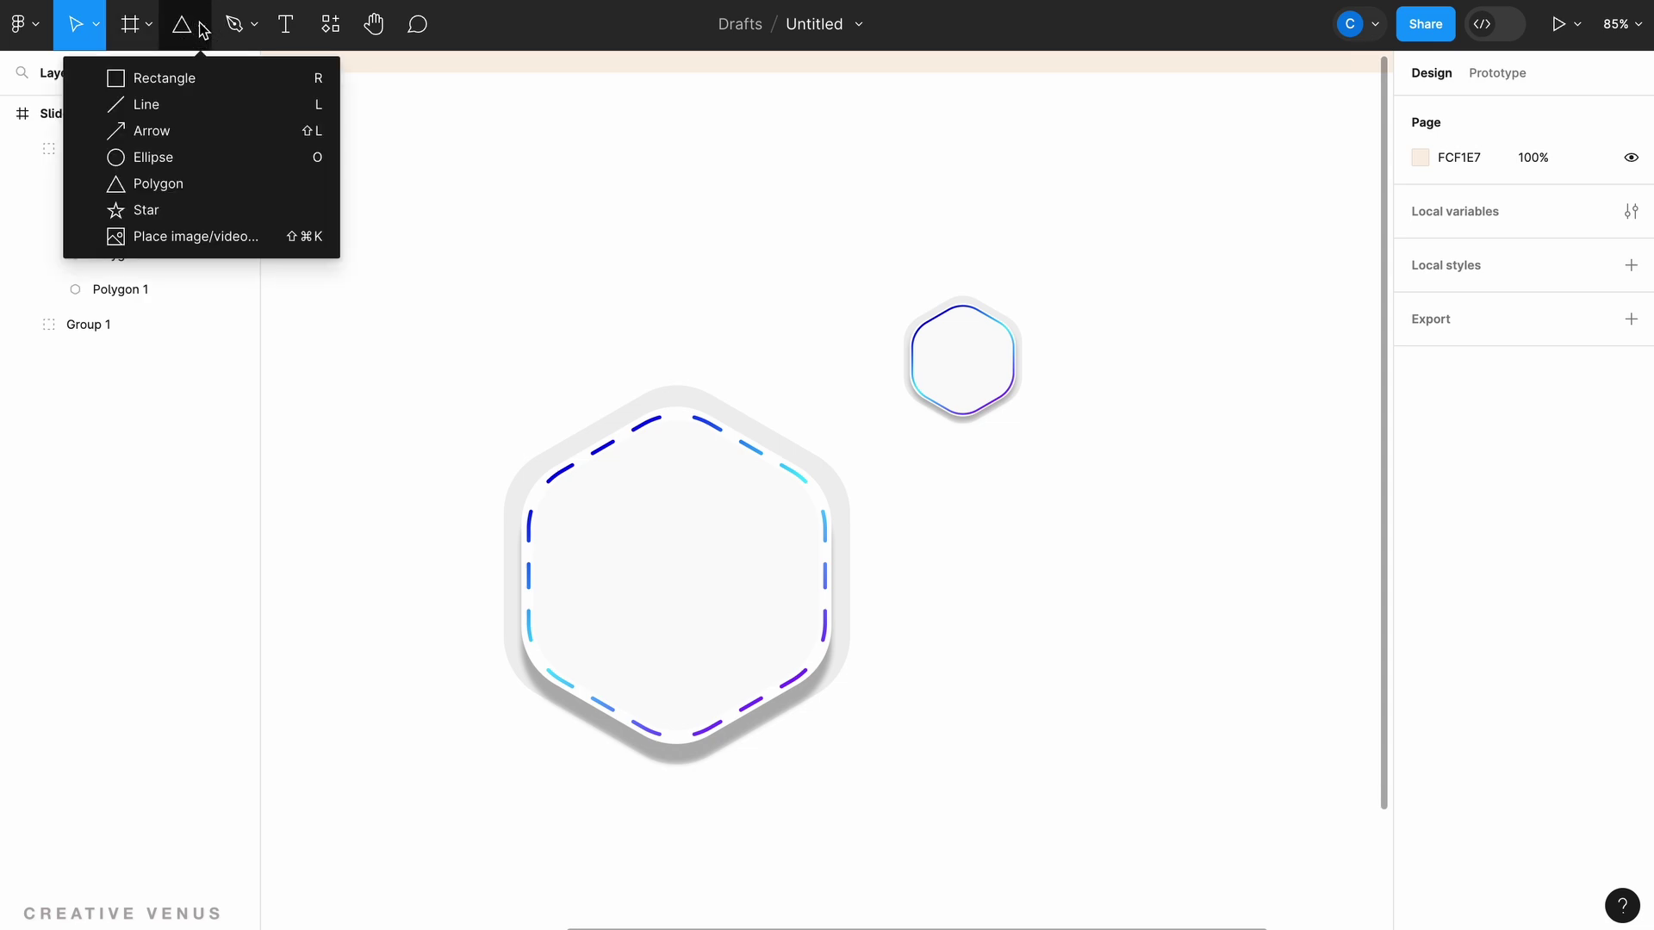
click(180, 78)
mouse_move(962, 297)
mouse_down()
mouse_move(1272, 474)
mouse_move(1327, 475)
mouse_up()
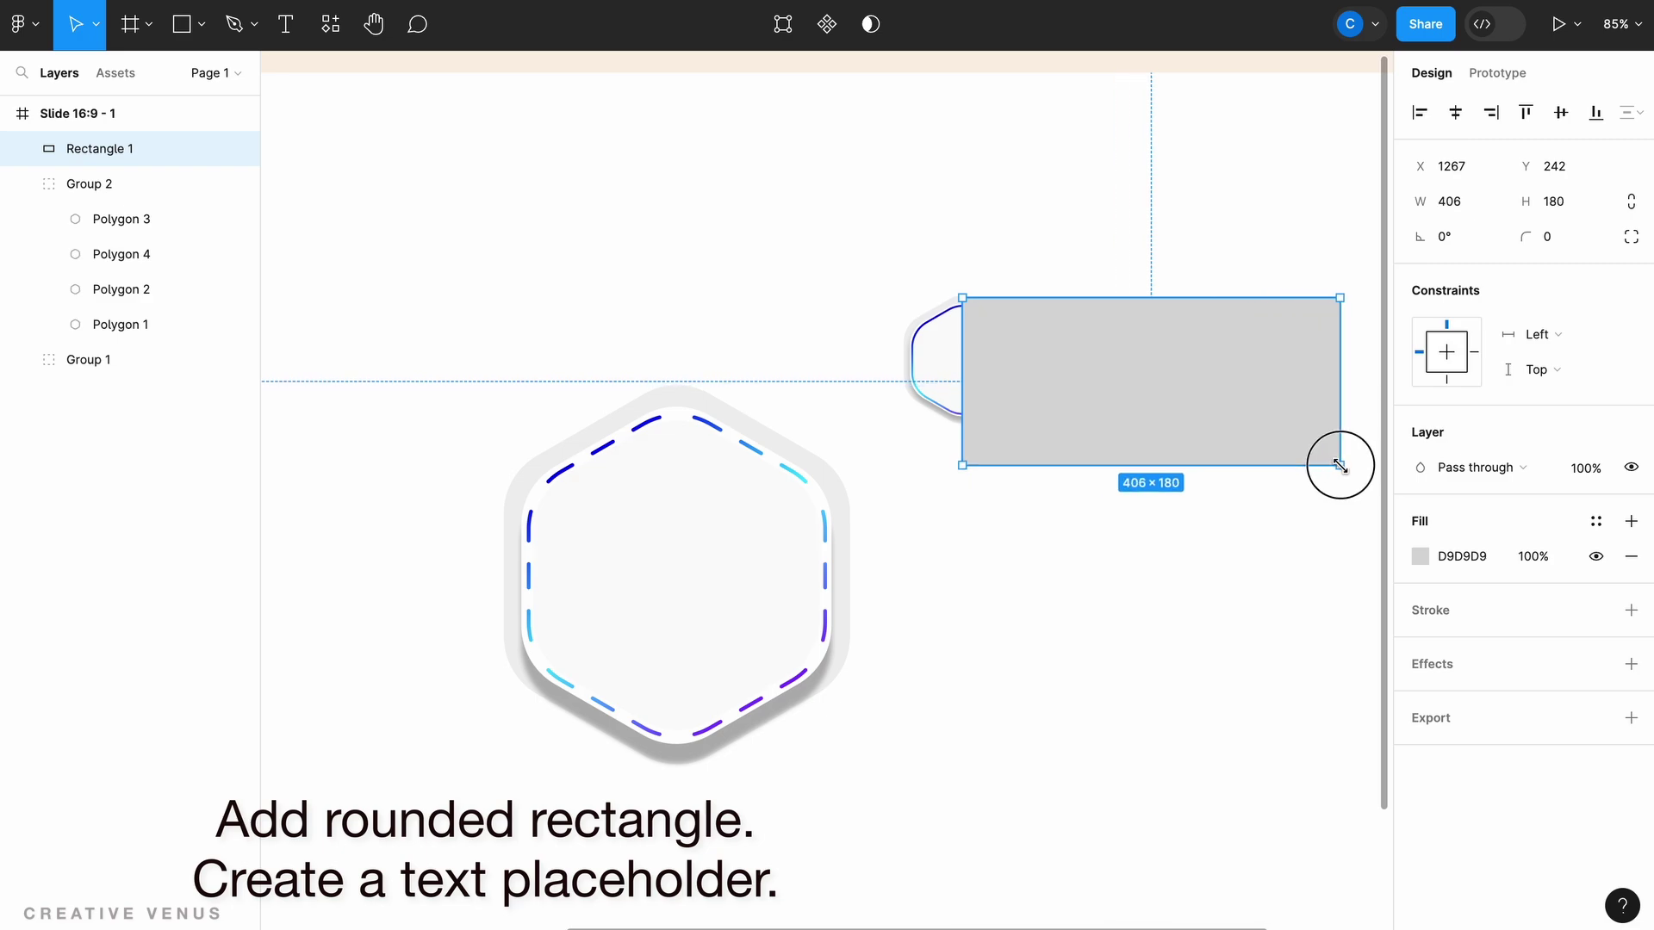
mouse_move(981, 316)
mouse_down()
mouse_move(1026, 319)
mouse_move(999, 306)
mouse_move(1011, 324)
mouse_up()
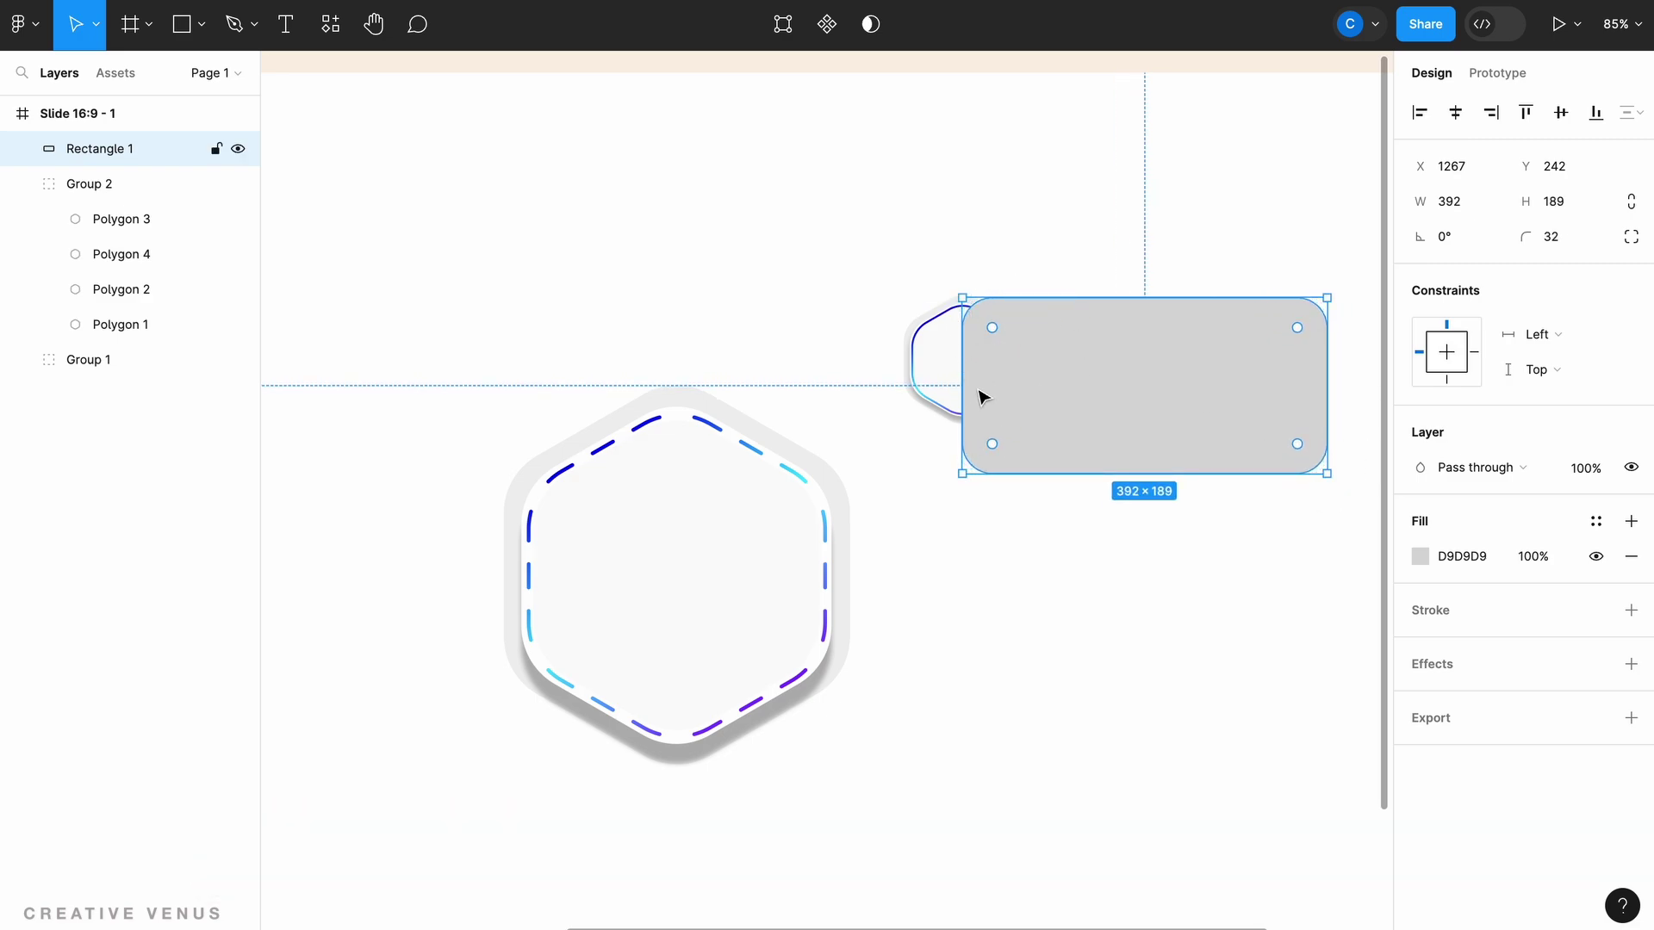
right_click(1042, 379)
mouse_move(1097, 440)
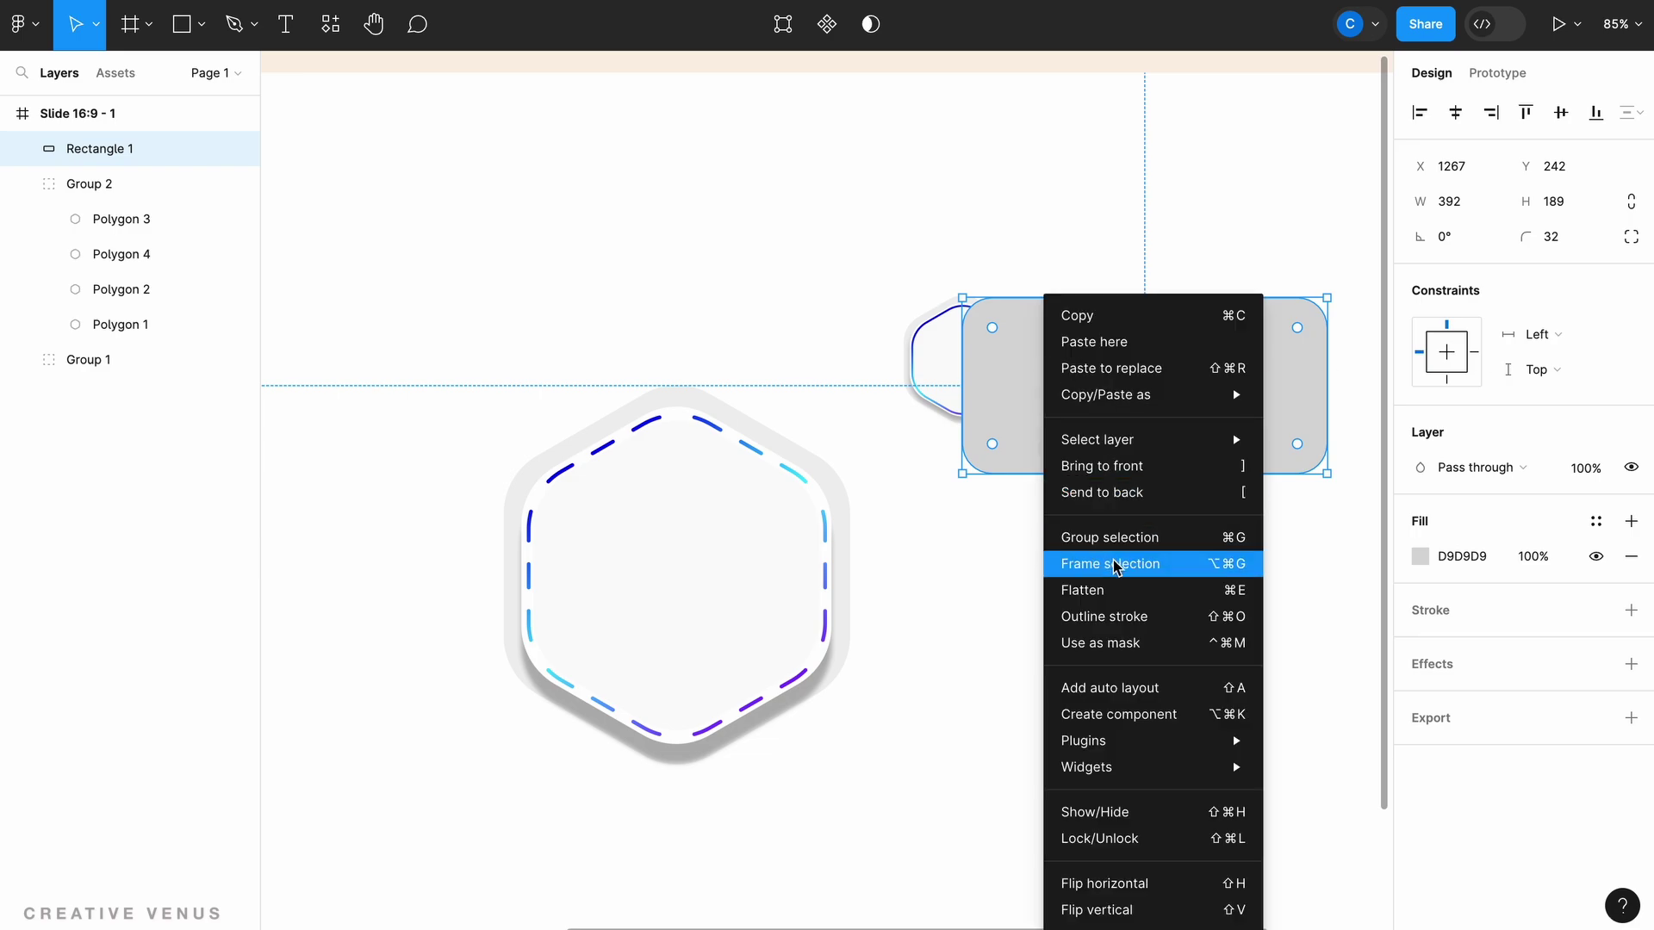
click(1149, 492)
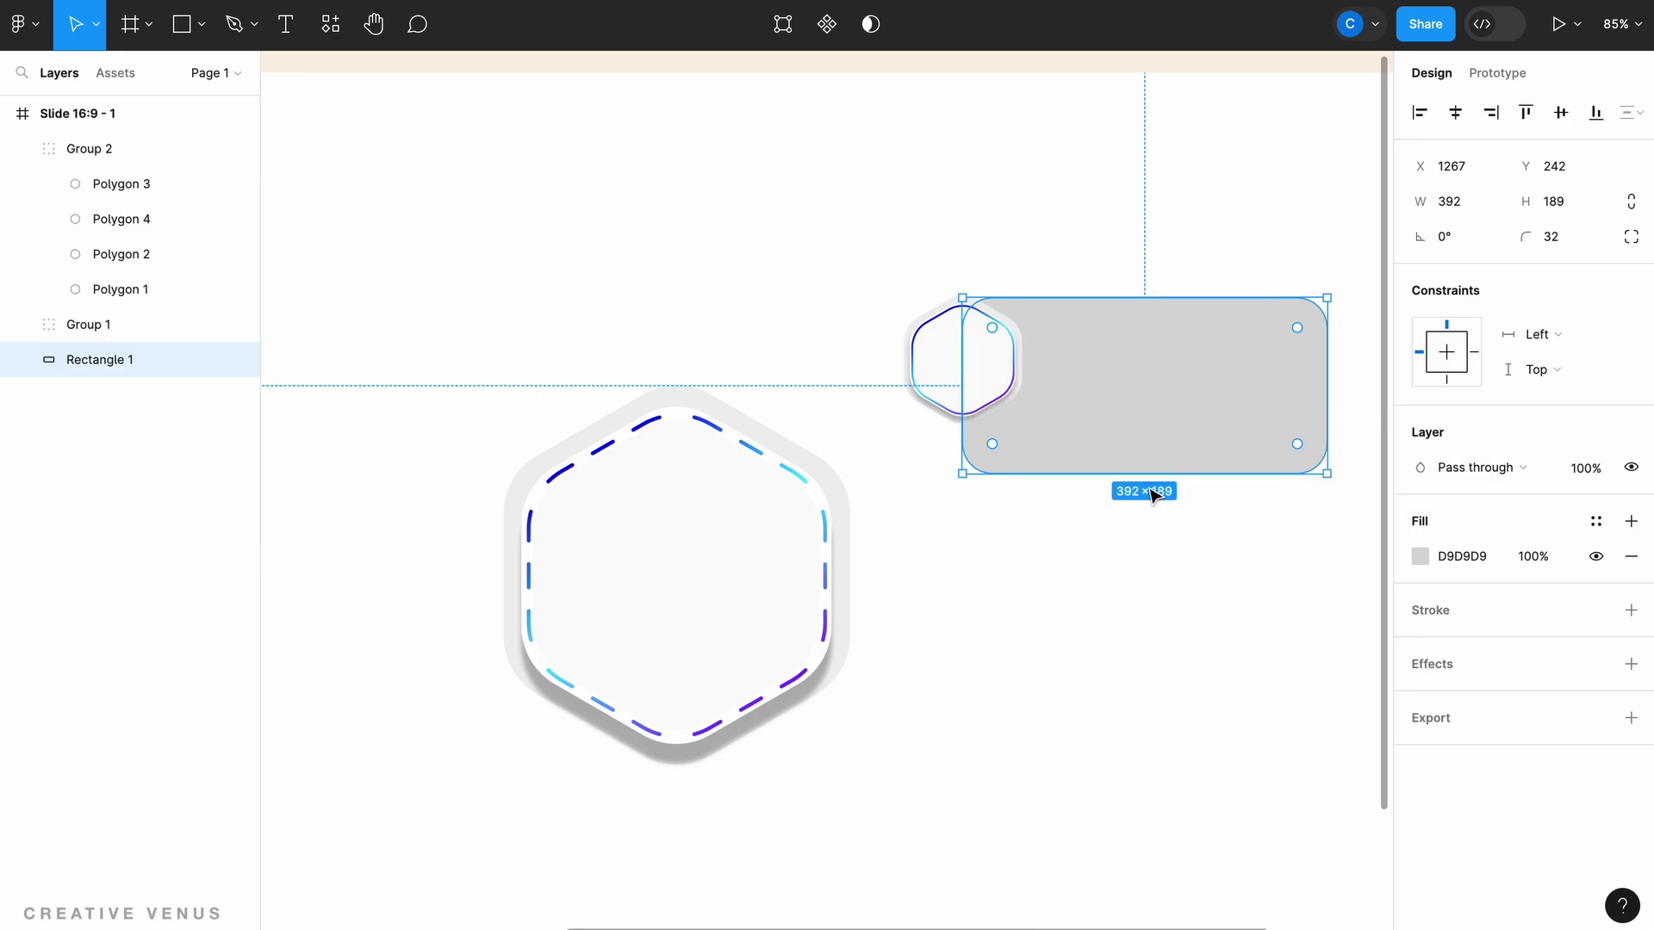
Copy the style properties of the small badge's gradient-outlined Polygon 3.
click(1184, 392)
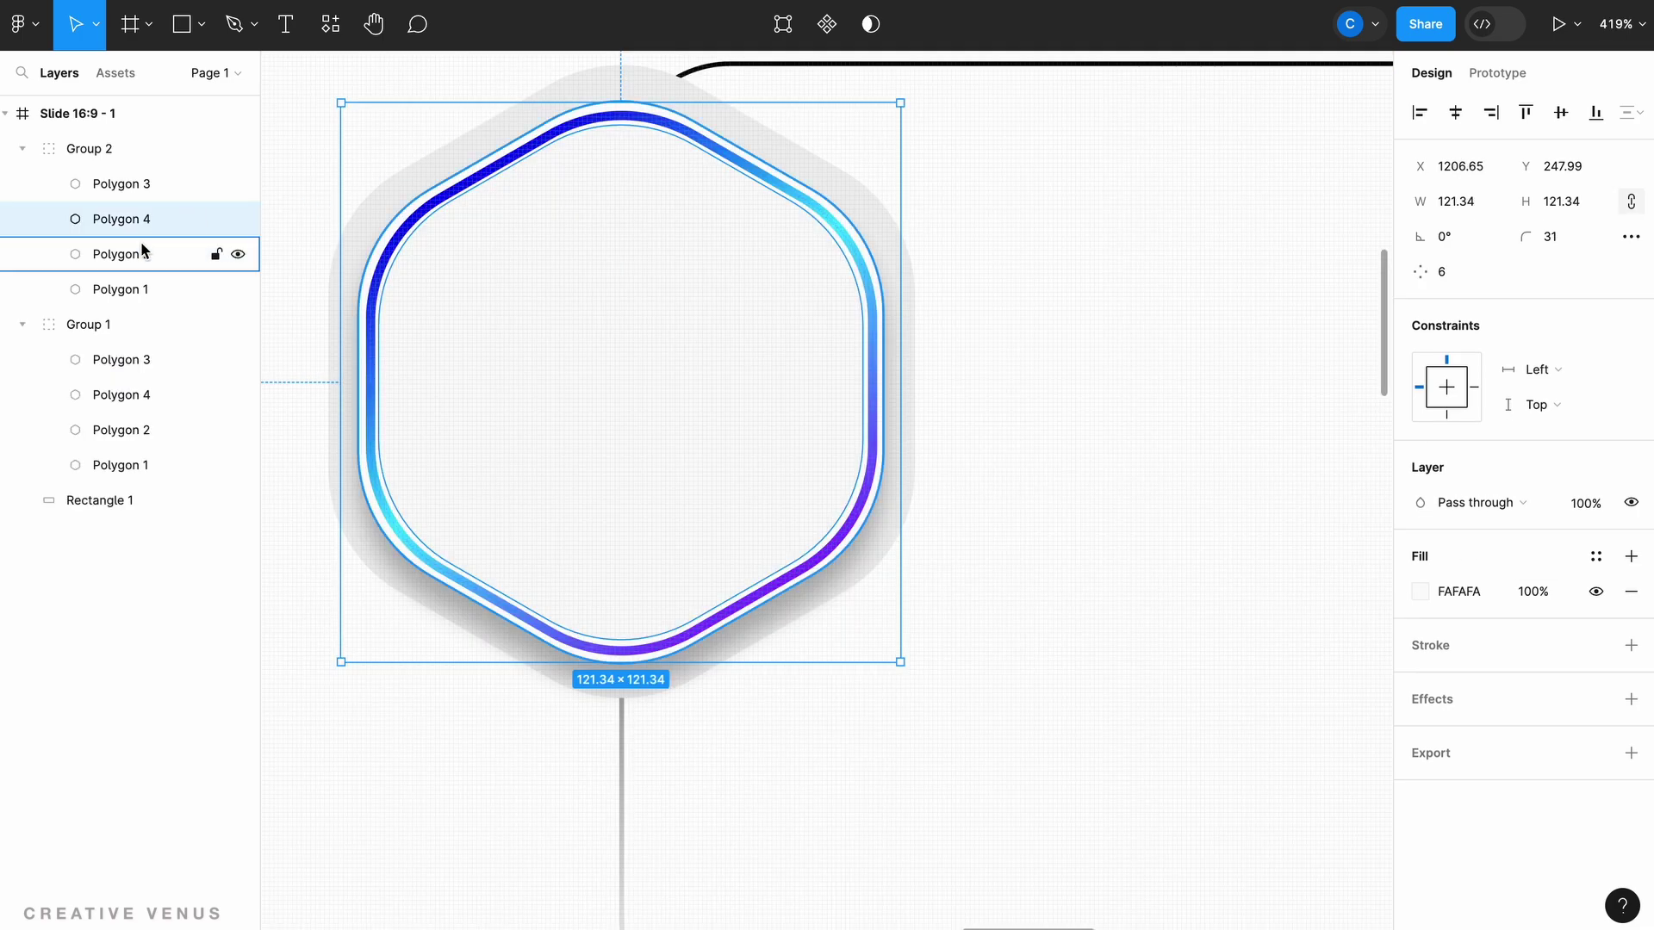
click(144, 251)
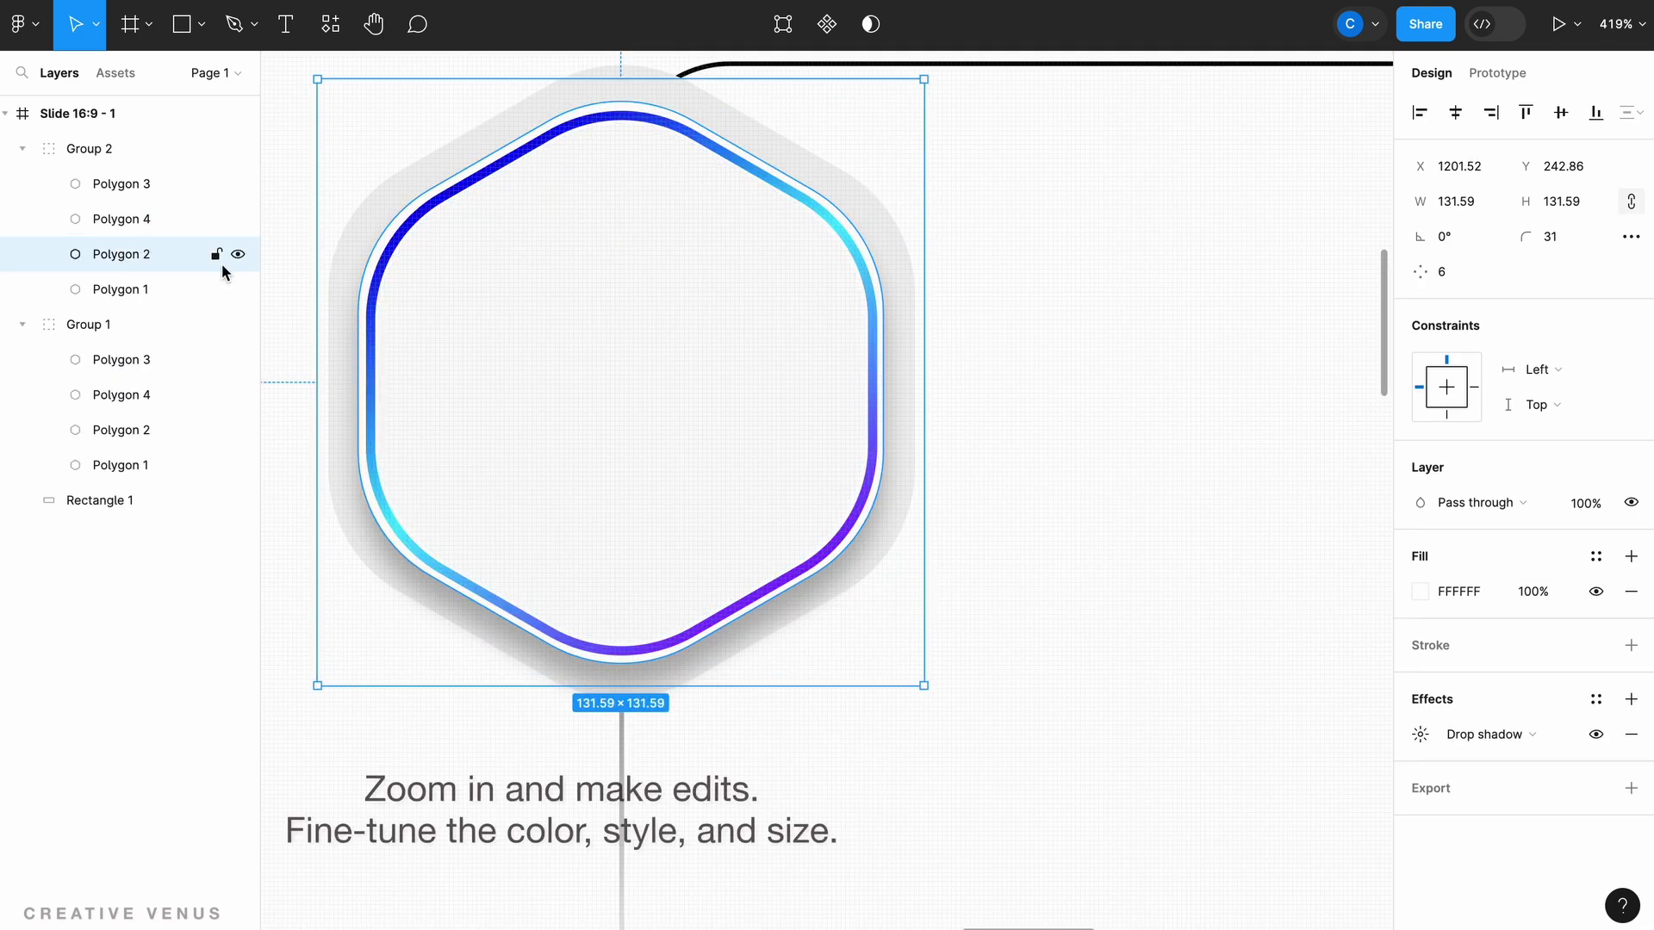
click(158, 293)
click(139, 254)
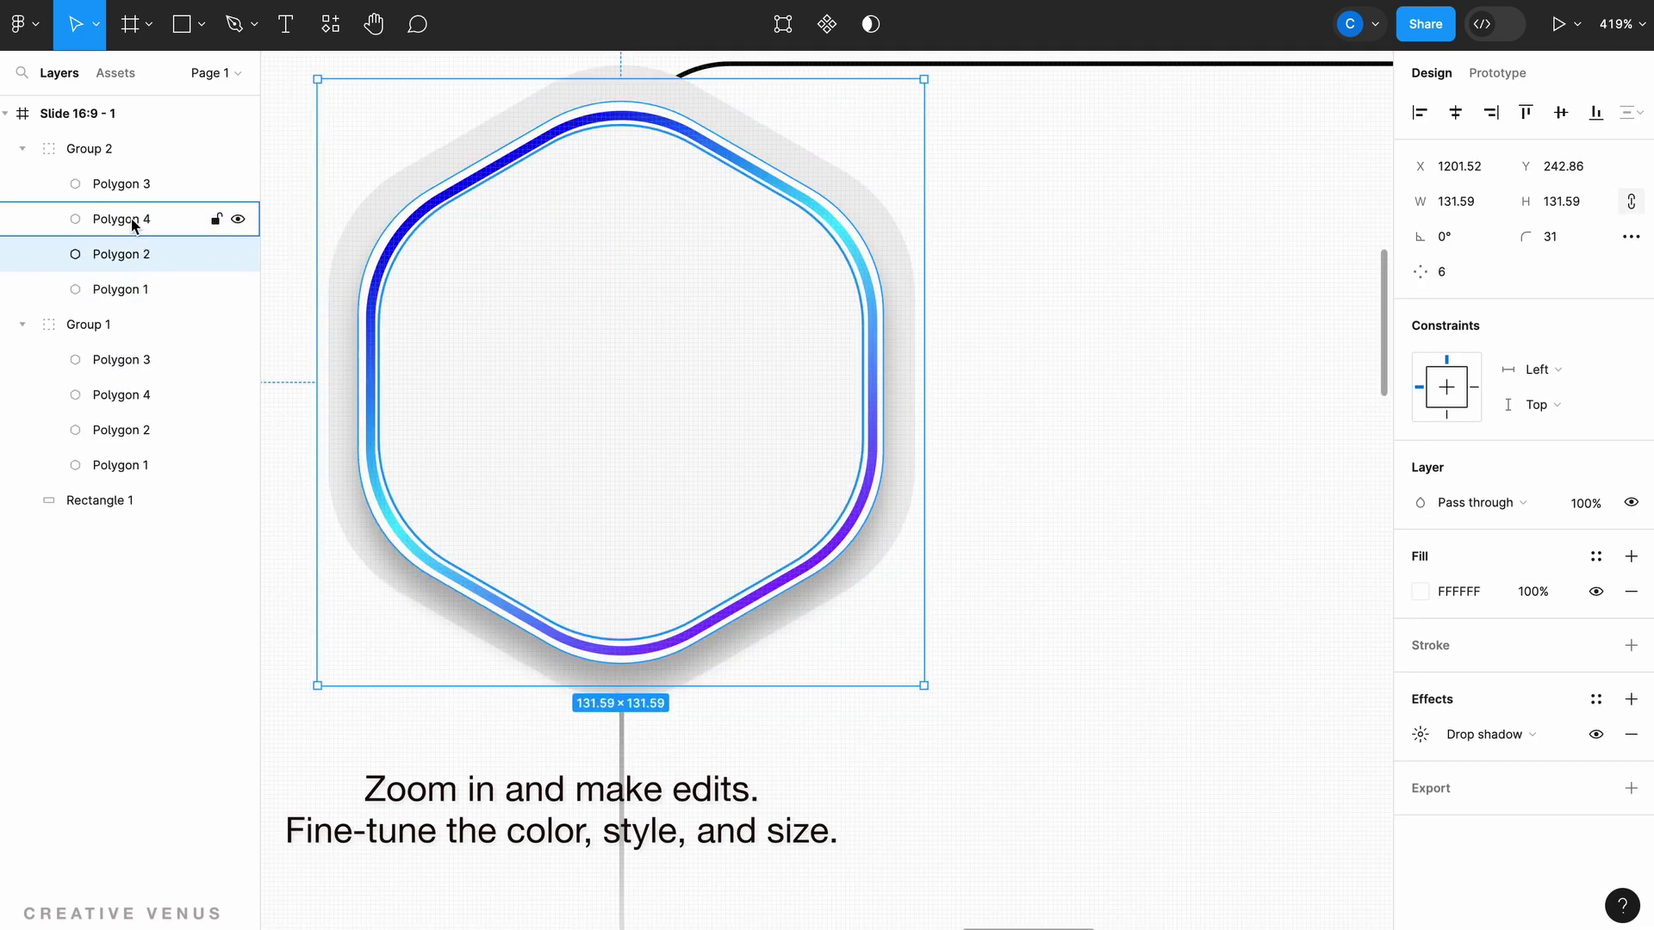
click(127, 226)
click(129, 182)
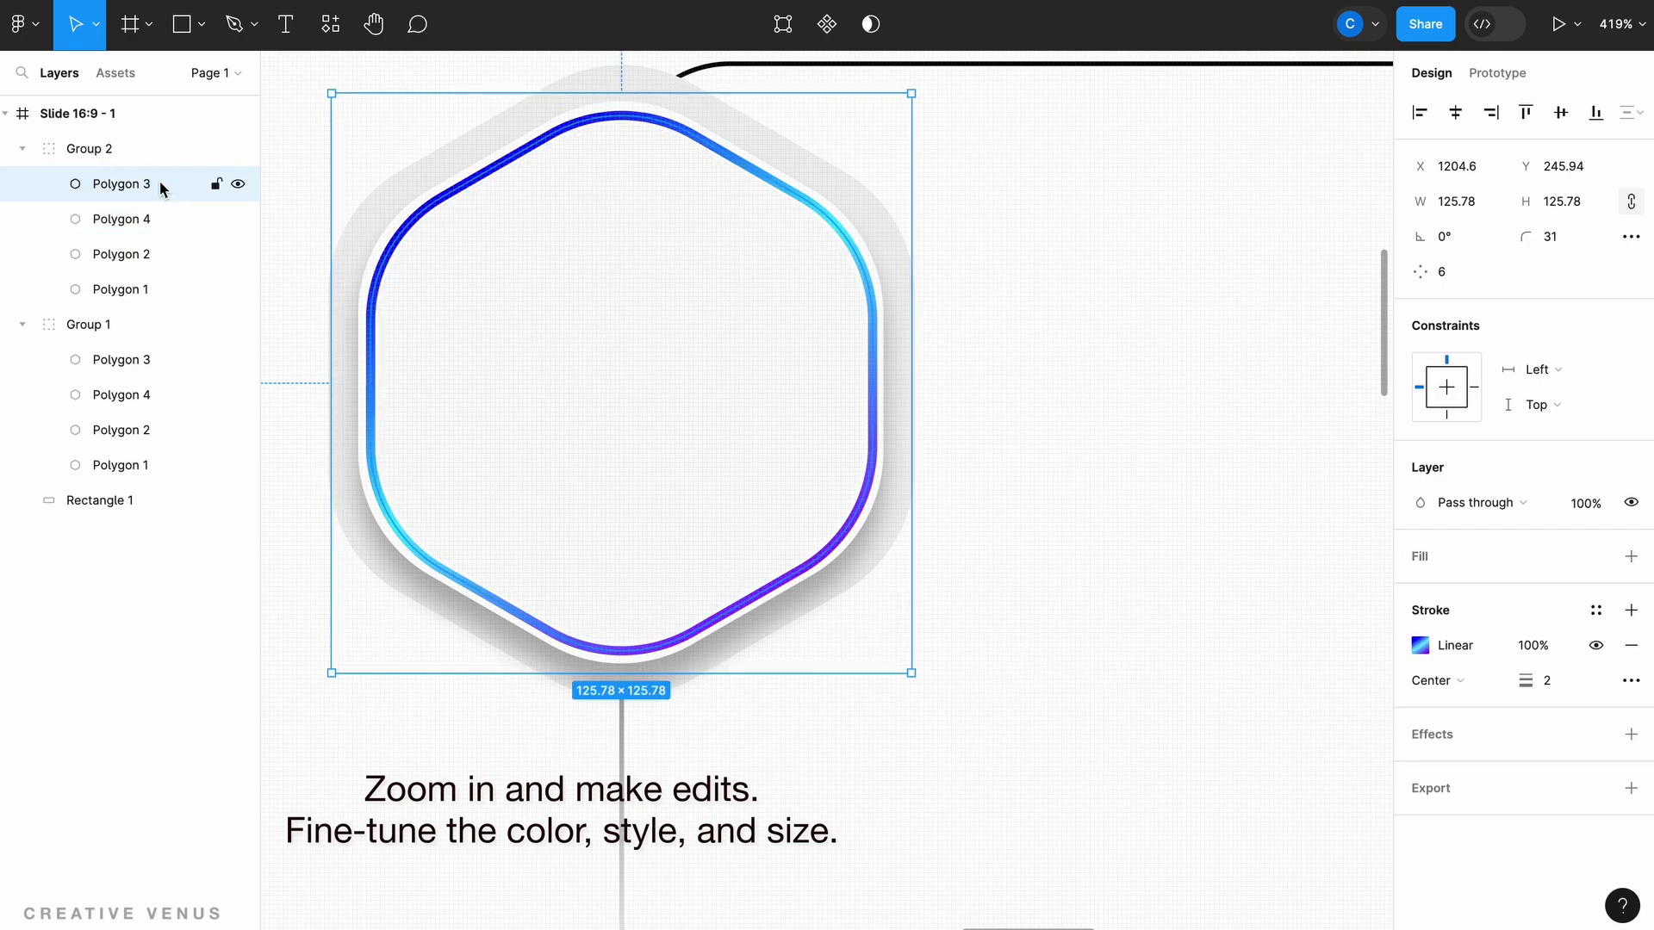
right_click(160, 187)
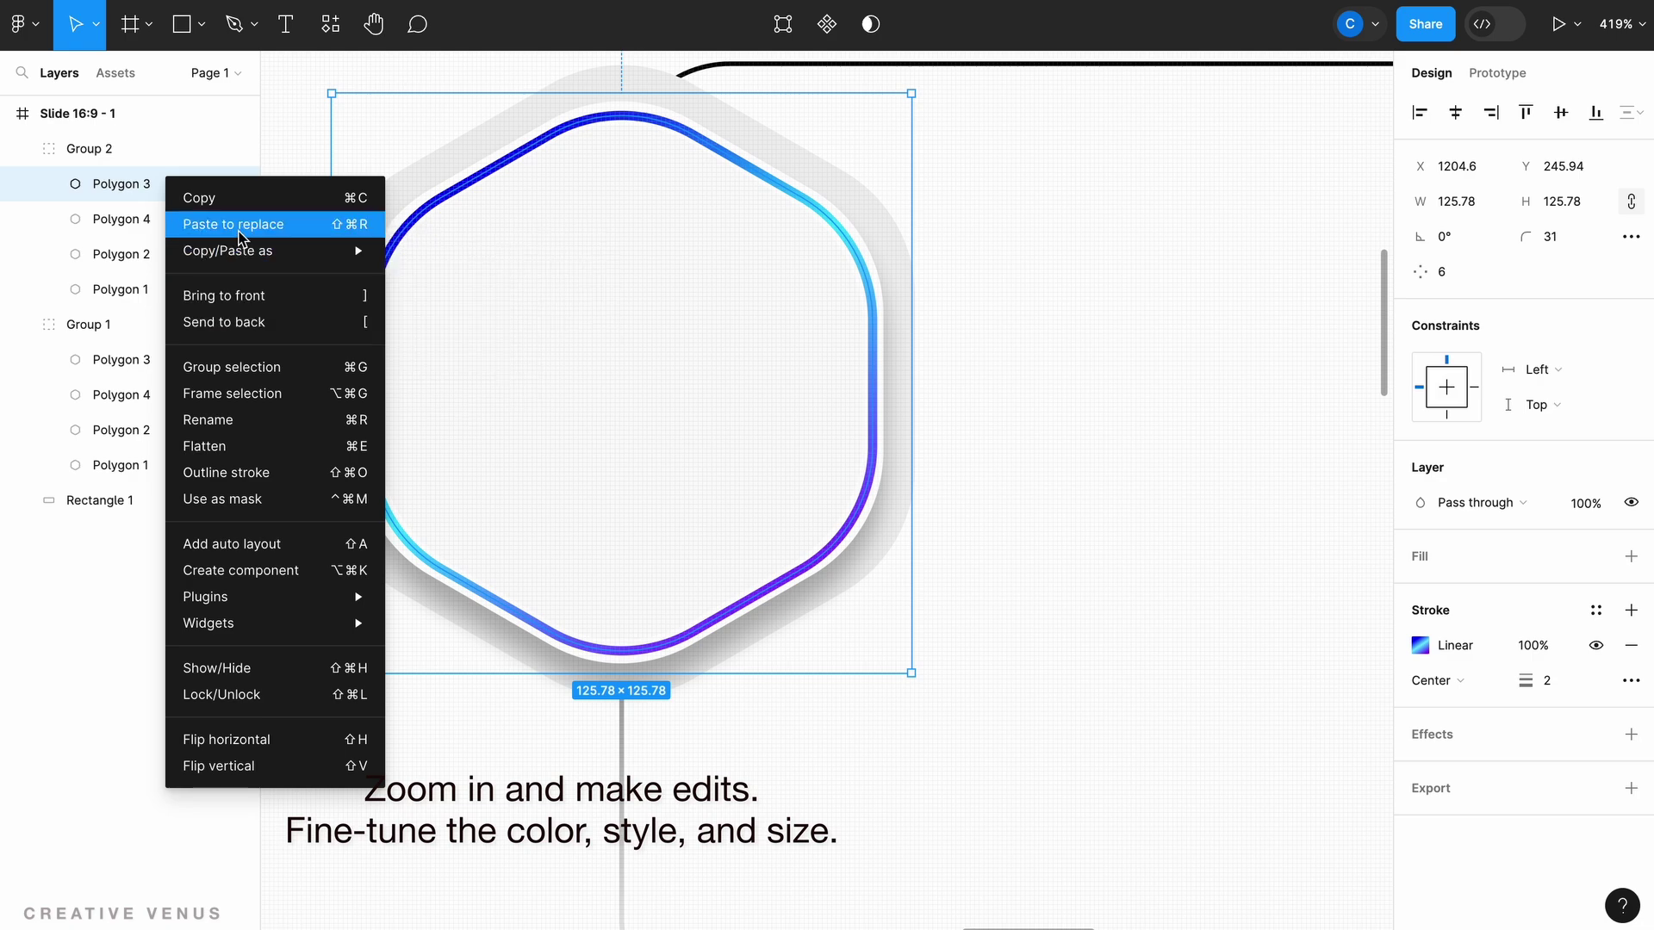
mouse_move(228, 250)
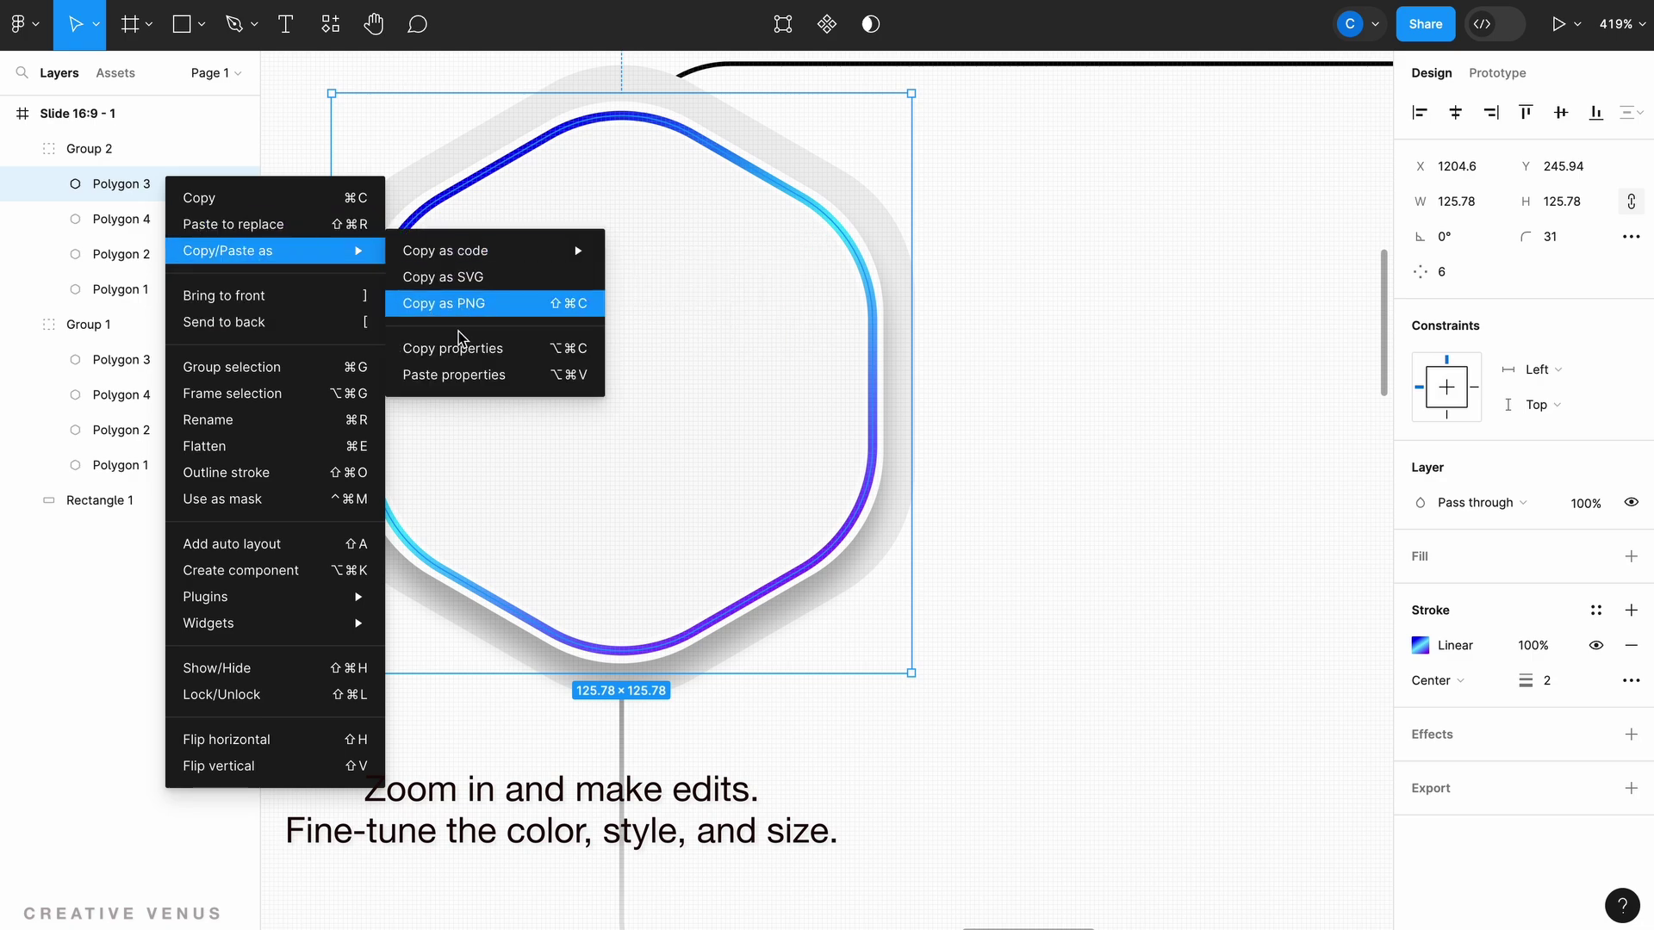
click(465, 352)
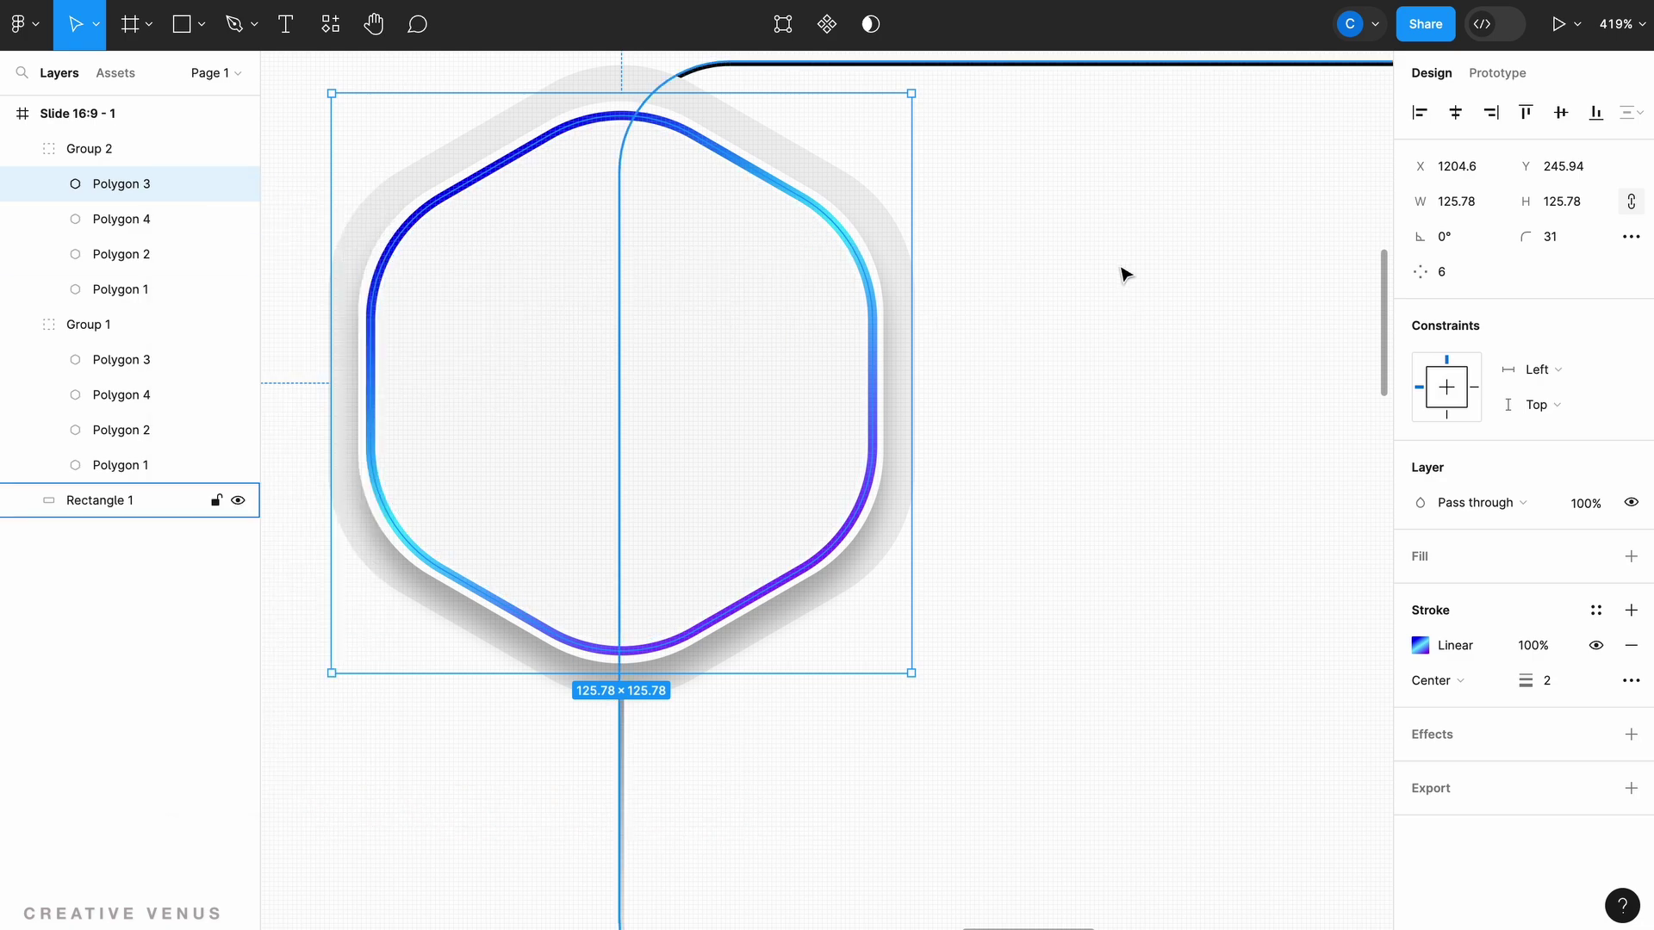
Paste those properties onto Rectangle 1, giving it the gradient outline with no fill.
click(1054, 66)
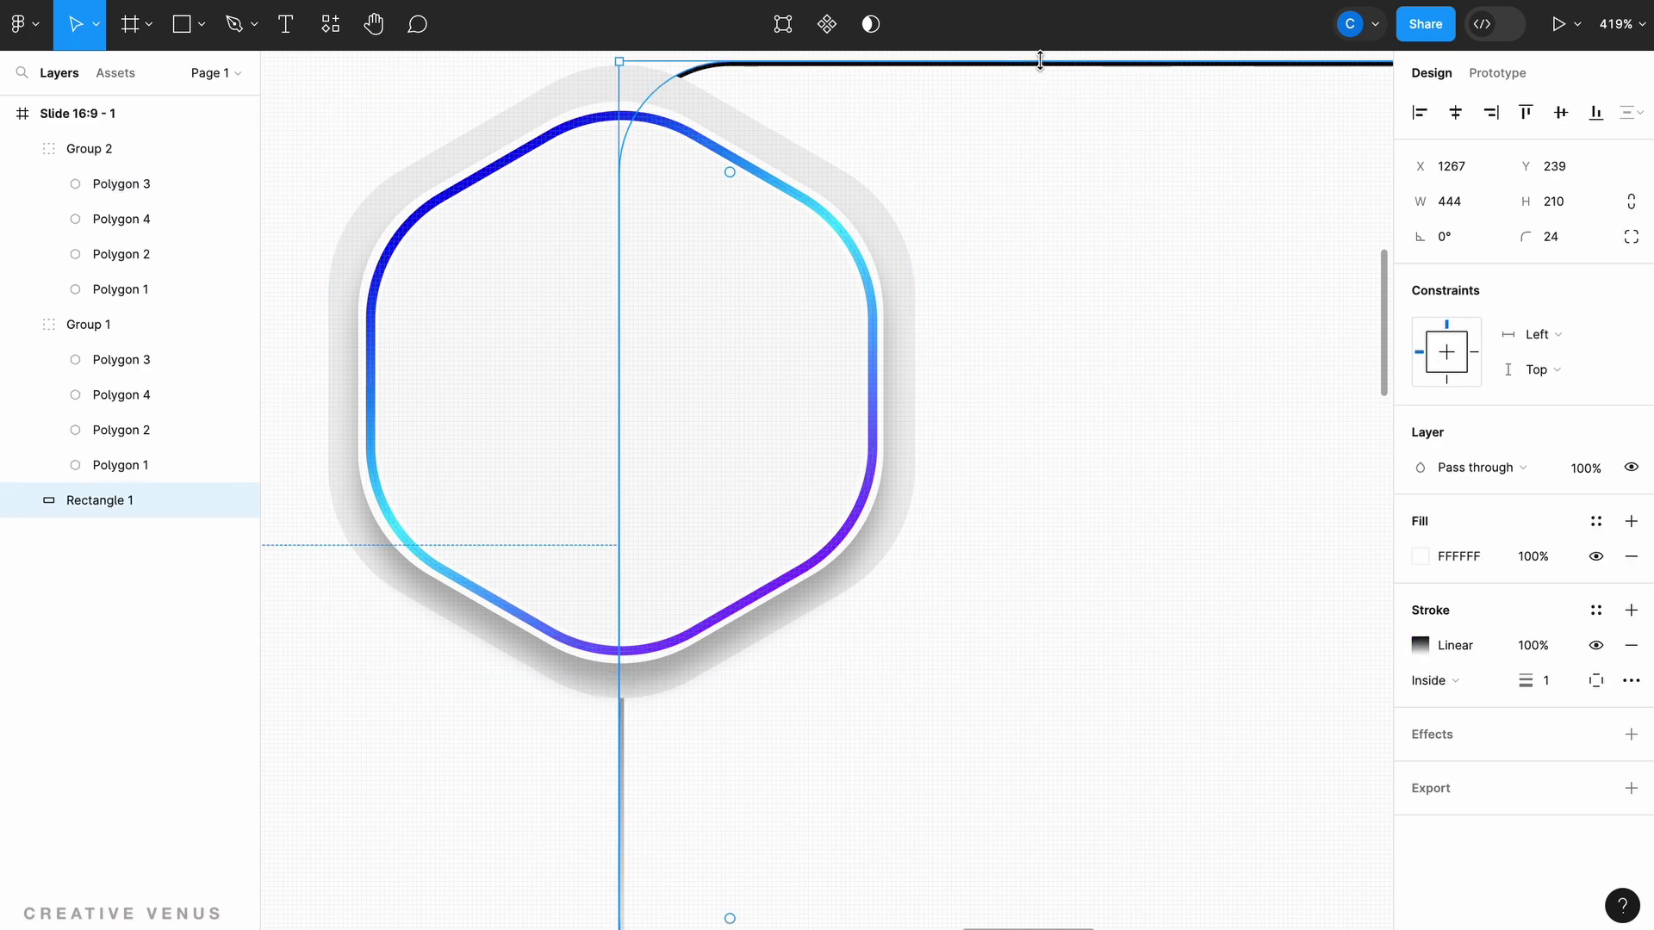
right_click(1039, 59)
mouse_move(1108, 155)
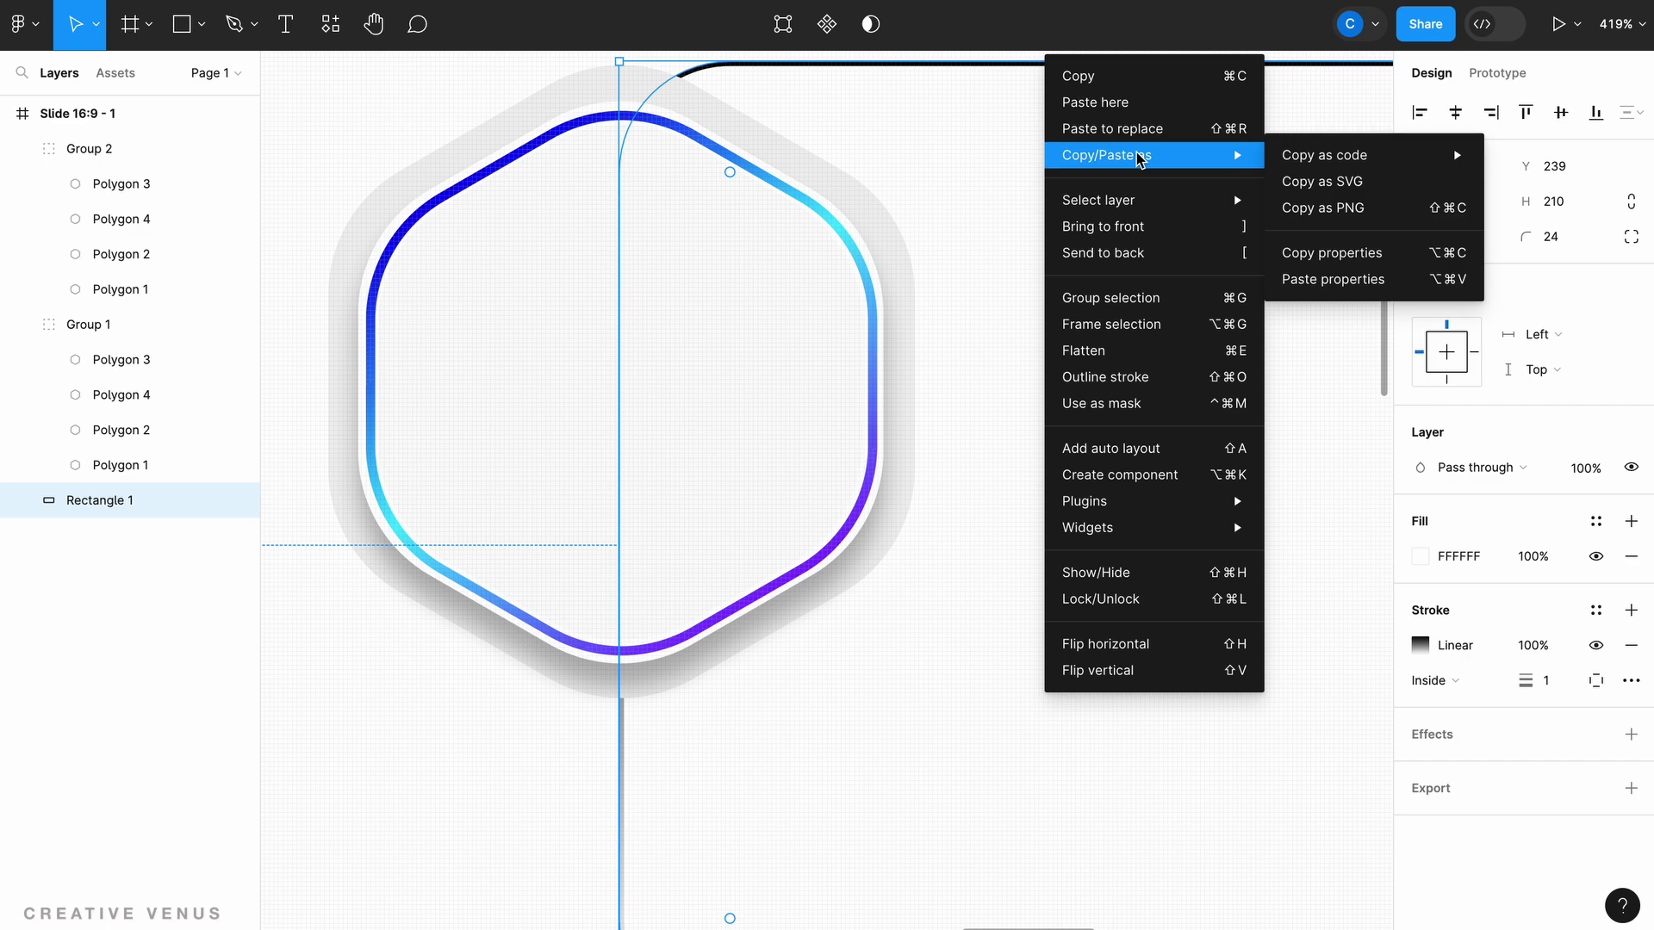
click(1317, 275)
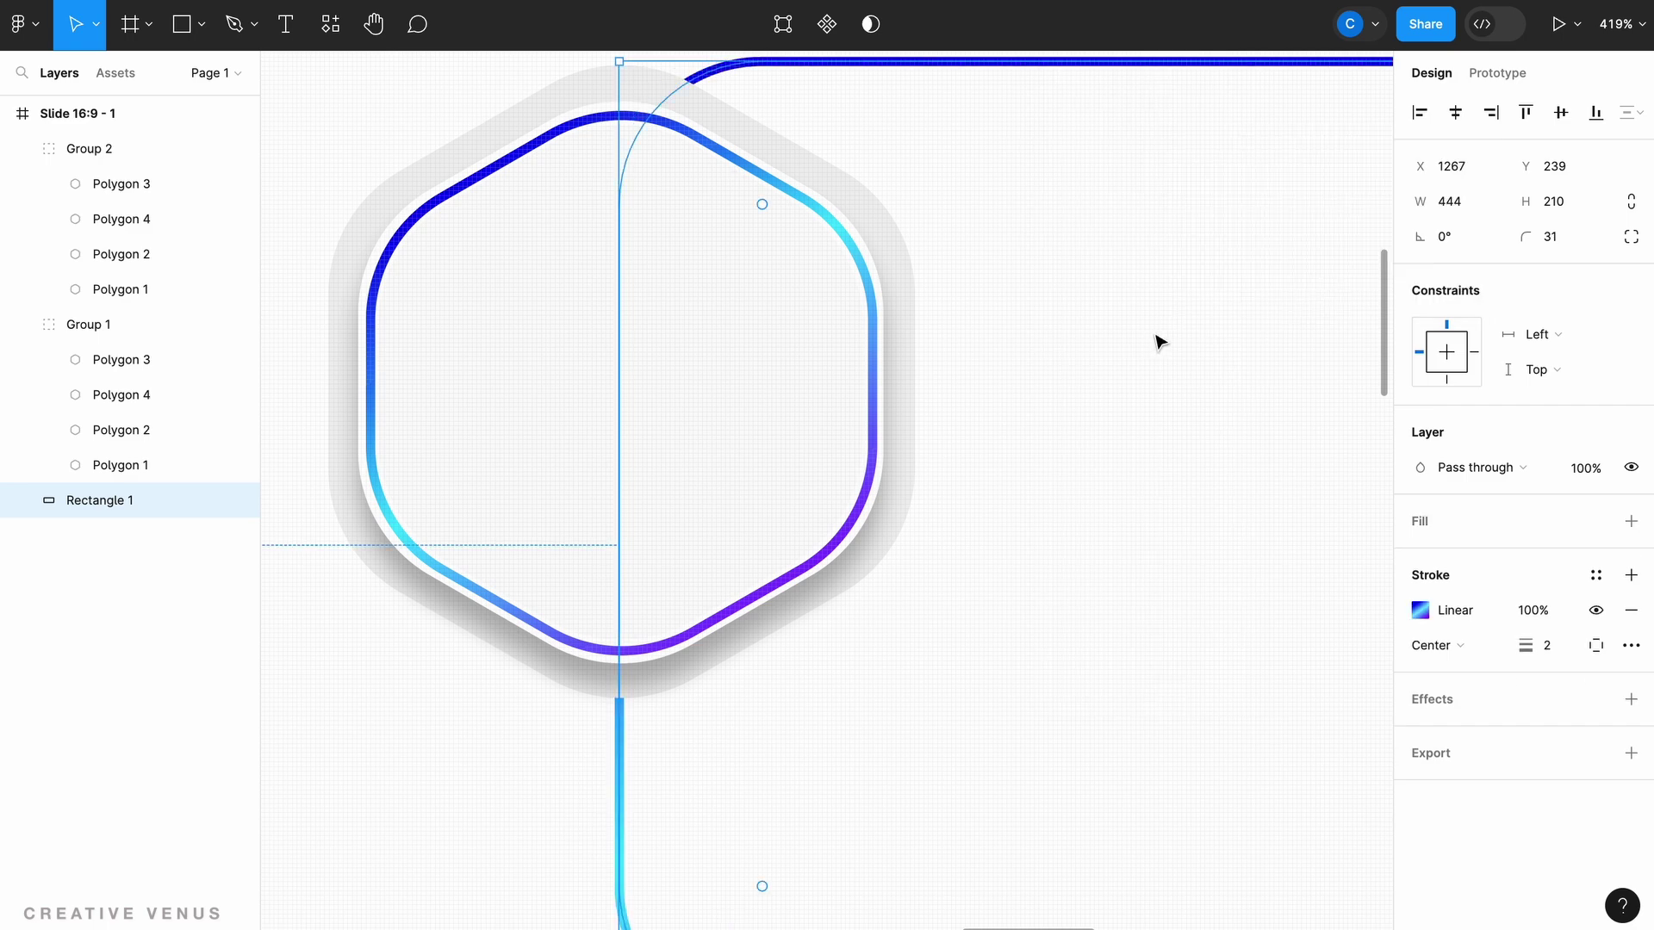
scroll(1228, 383, down, 10)
click(1199, 657)
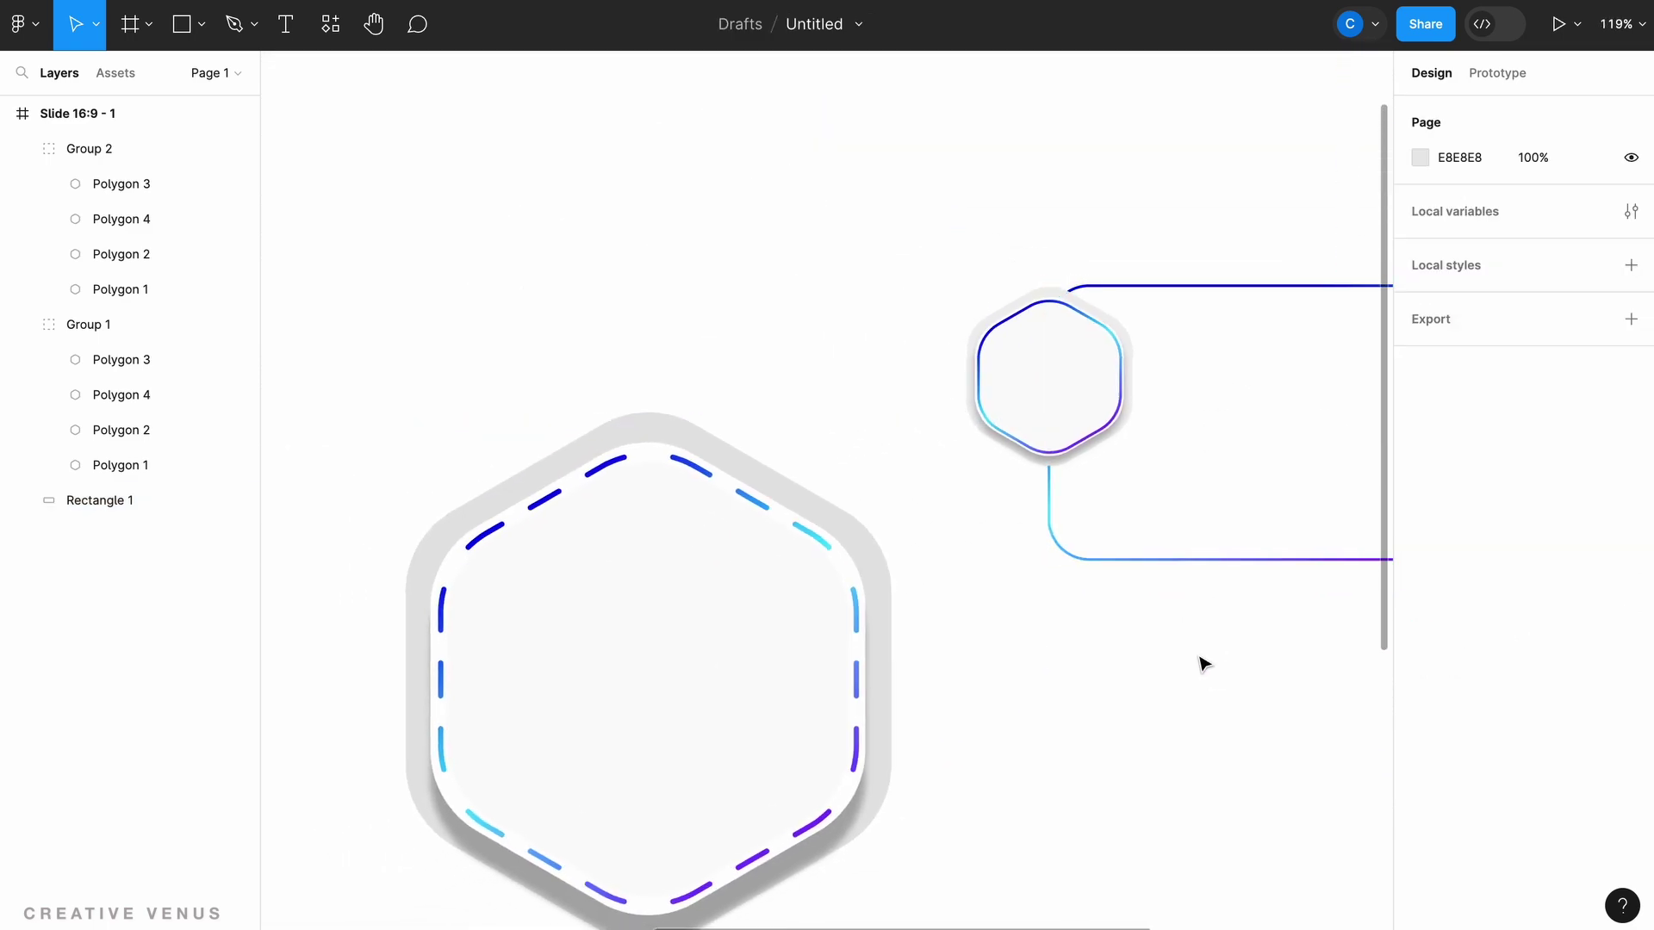
Give the label rectangle a faint light-blue F4FCFF fill.
scroll(1203, 663, right, 5)
scroll(884, 534, down, 3)
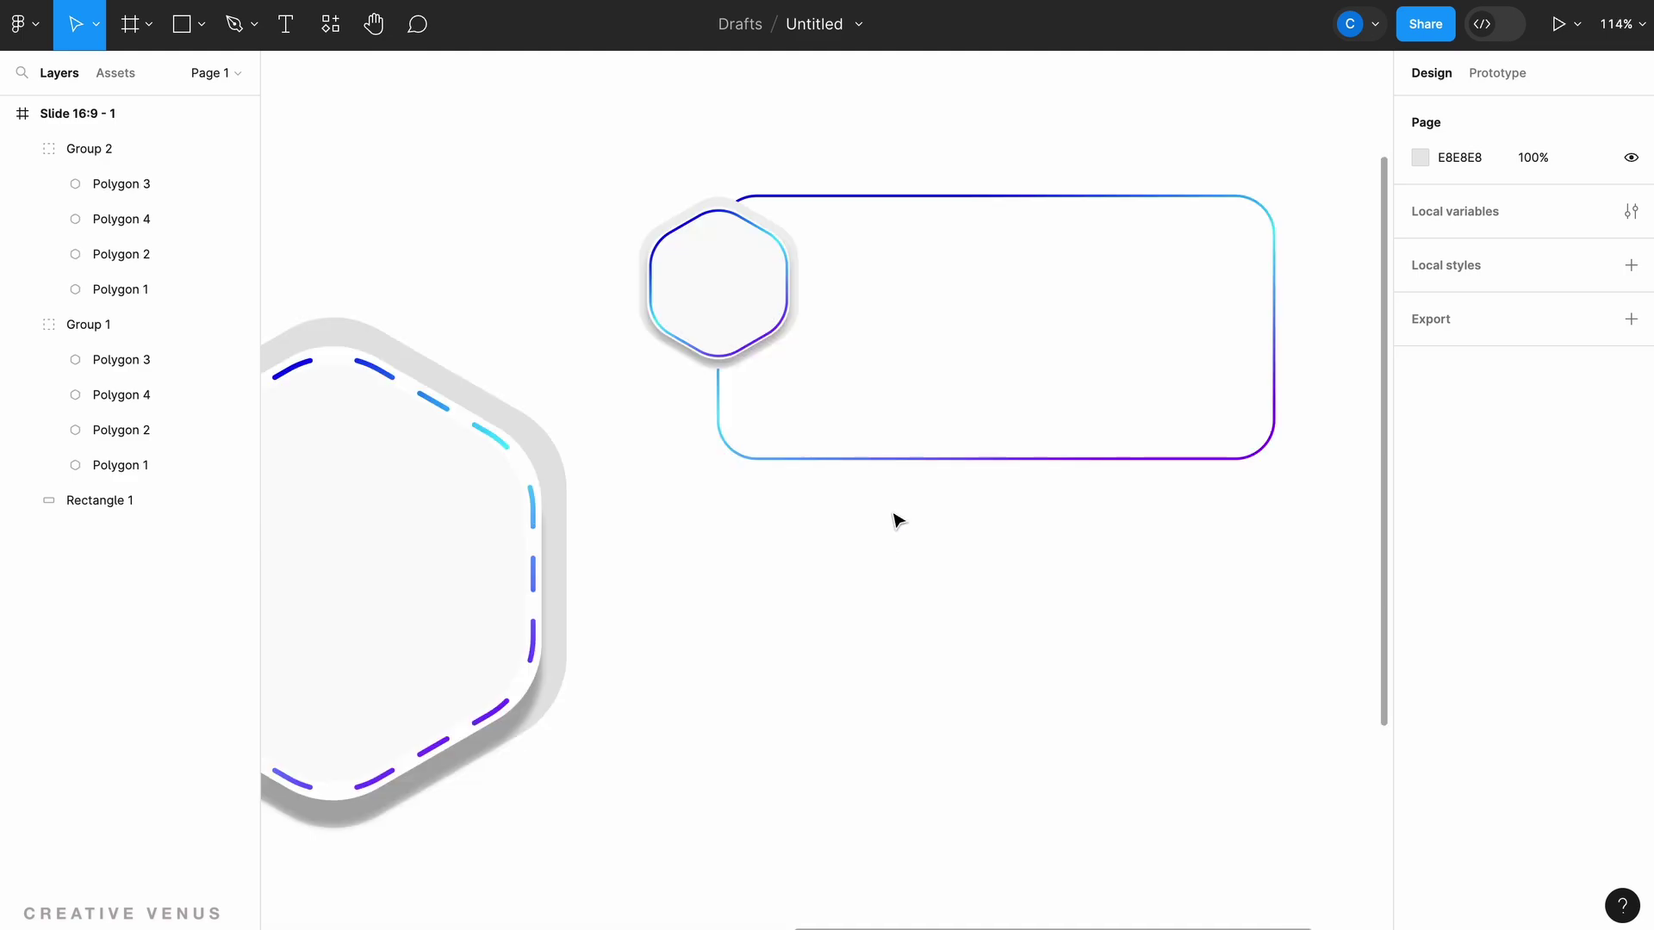
click(935, 458)
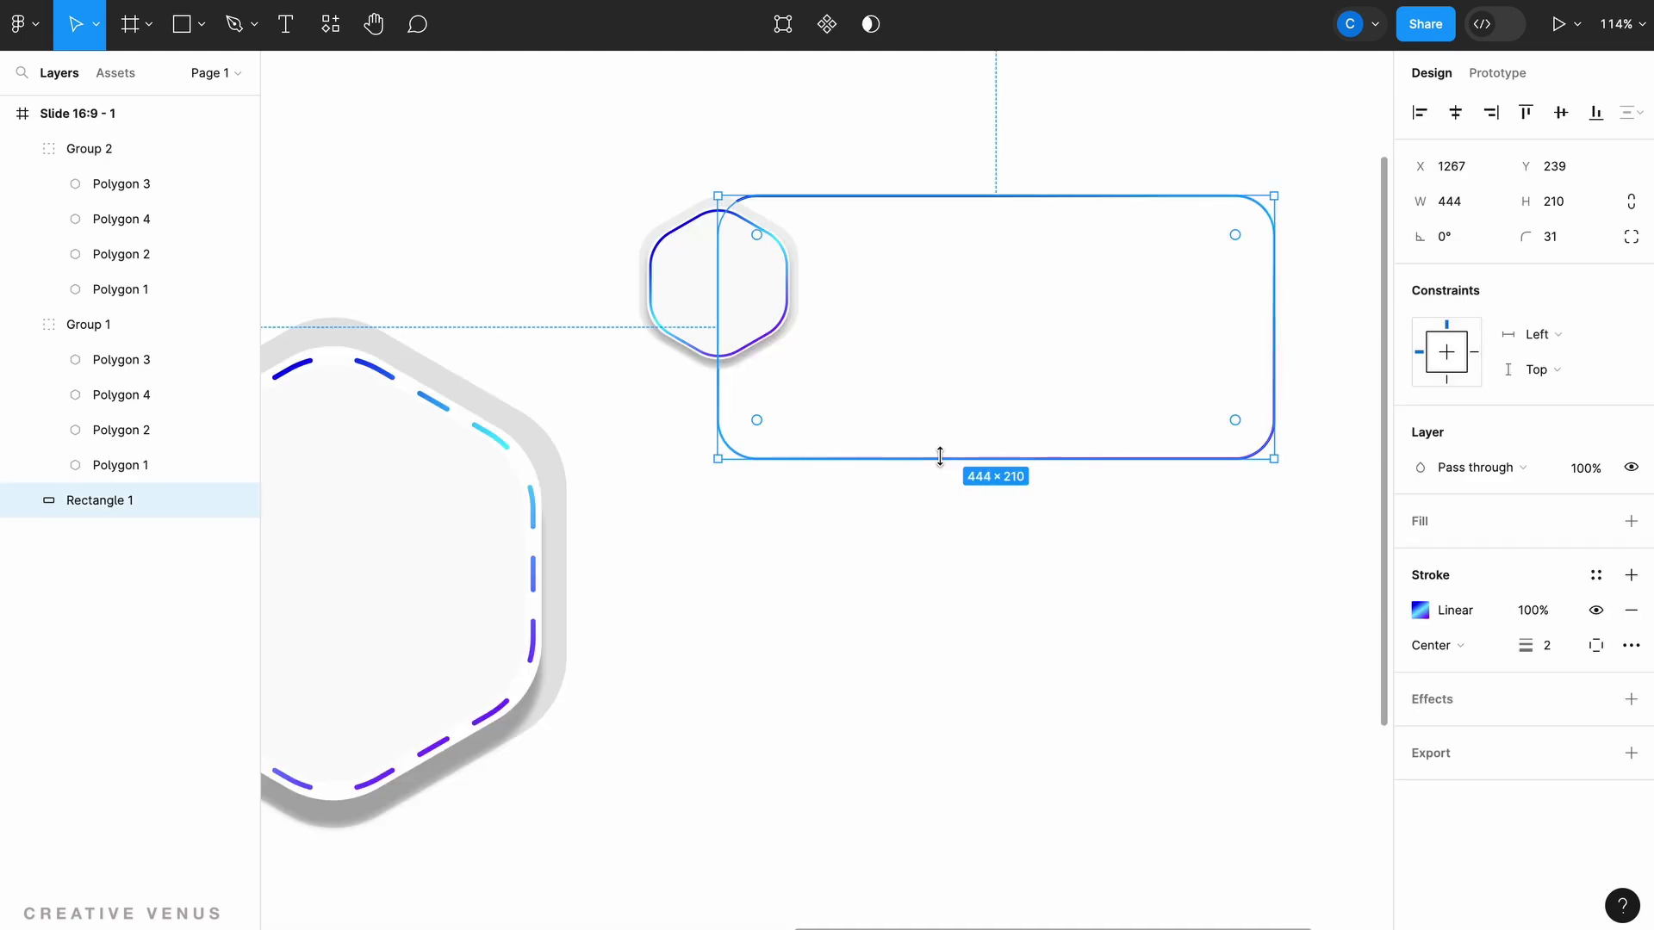
click(1418, 524)
click(1419, 559)
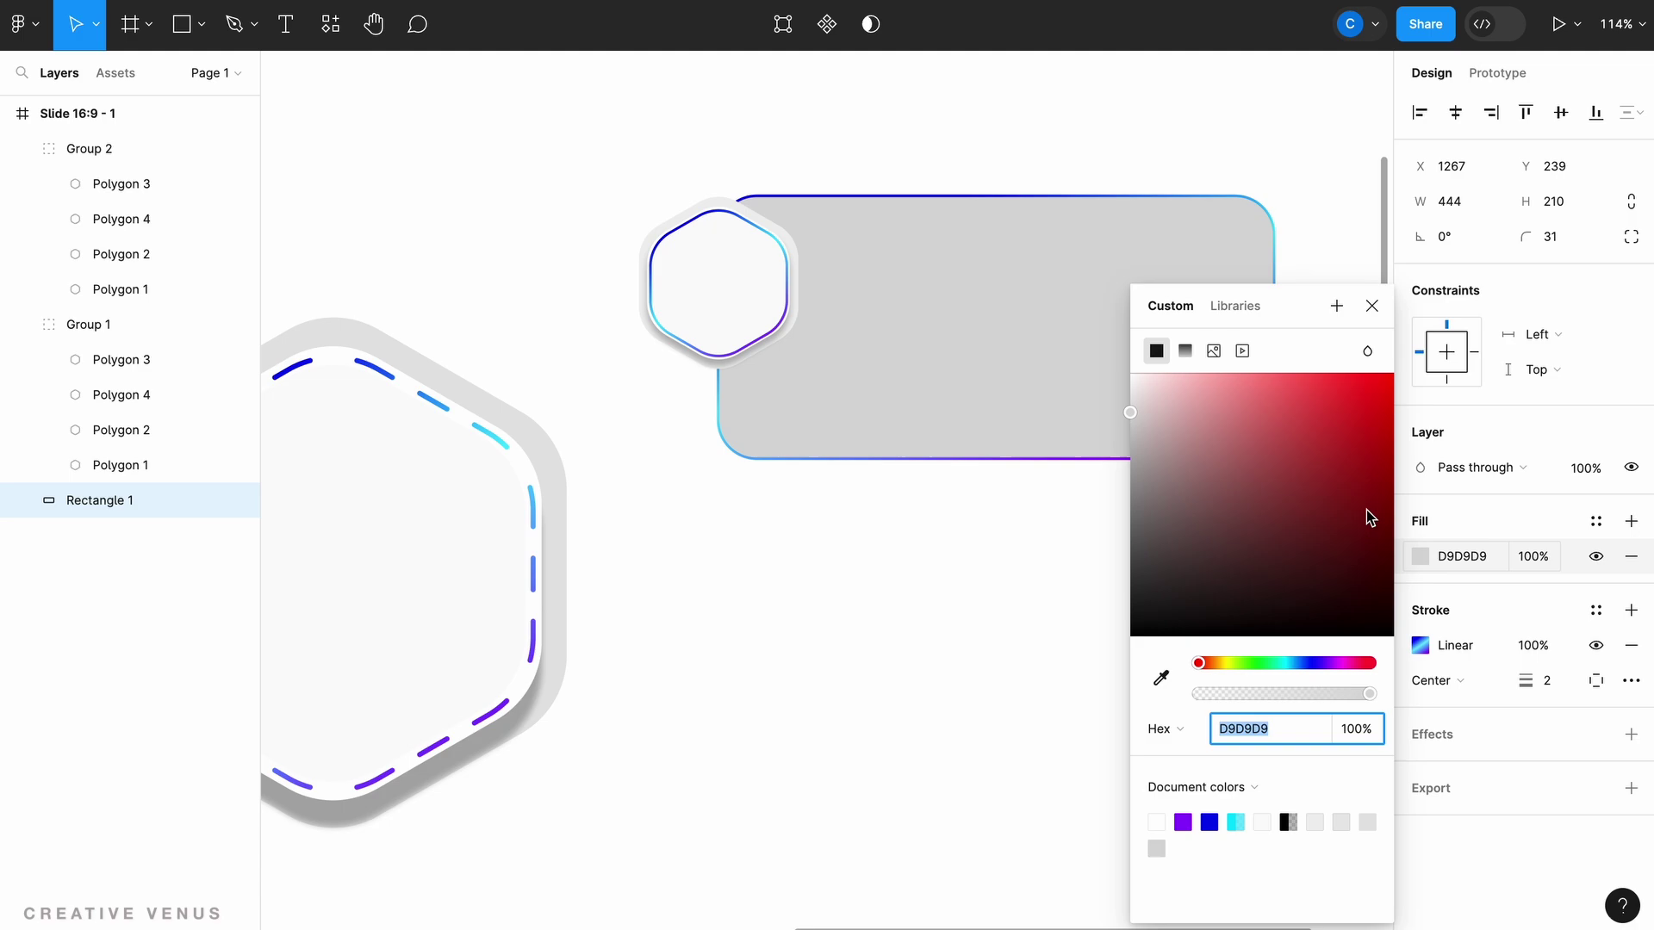
click(1133, 384)
drag(1131, 382, 1130, 387)
click(1289, 662)
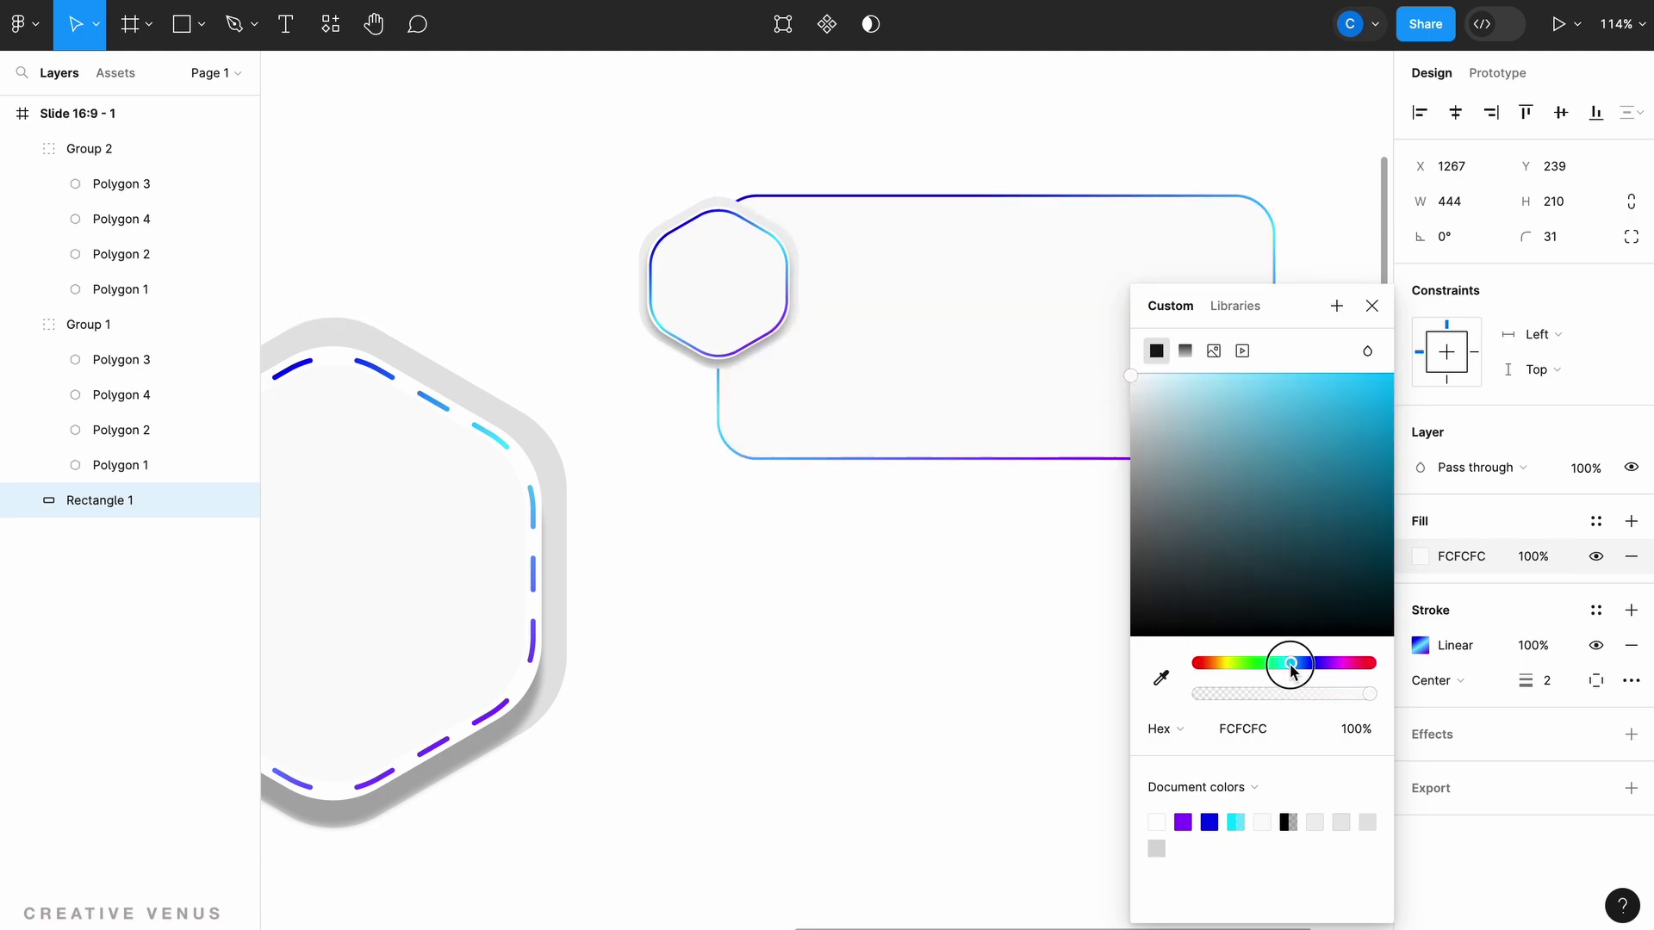
drag(1131, 375, 1139, 382)
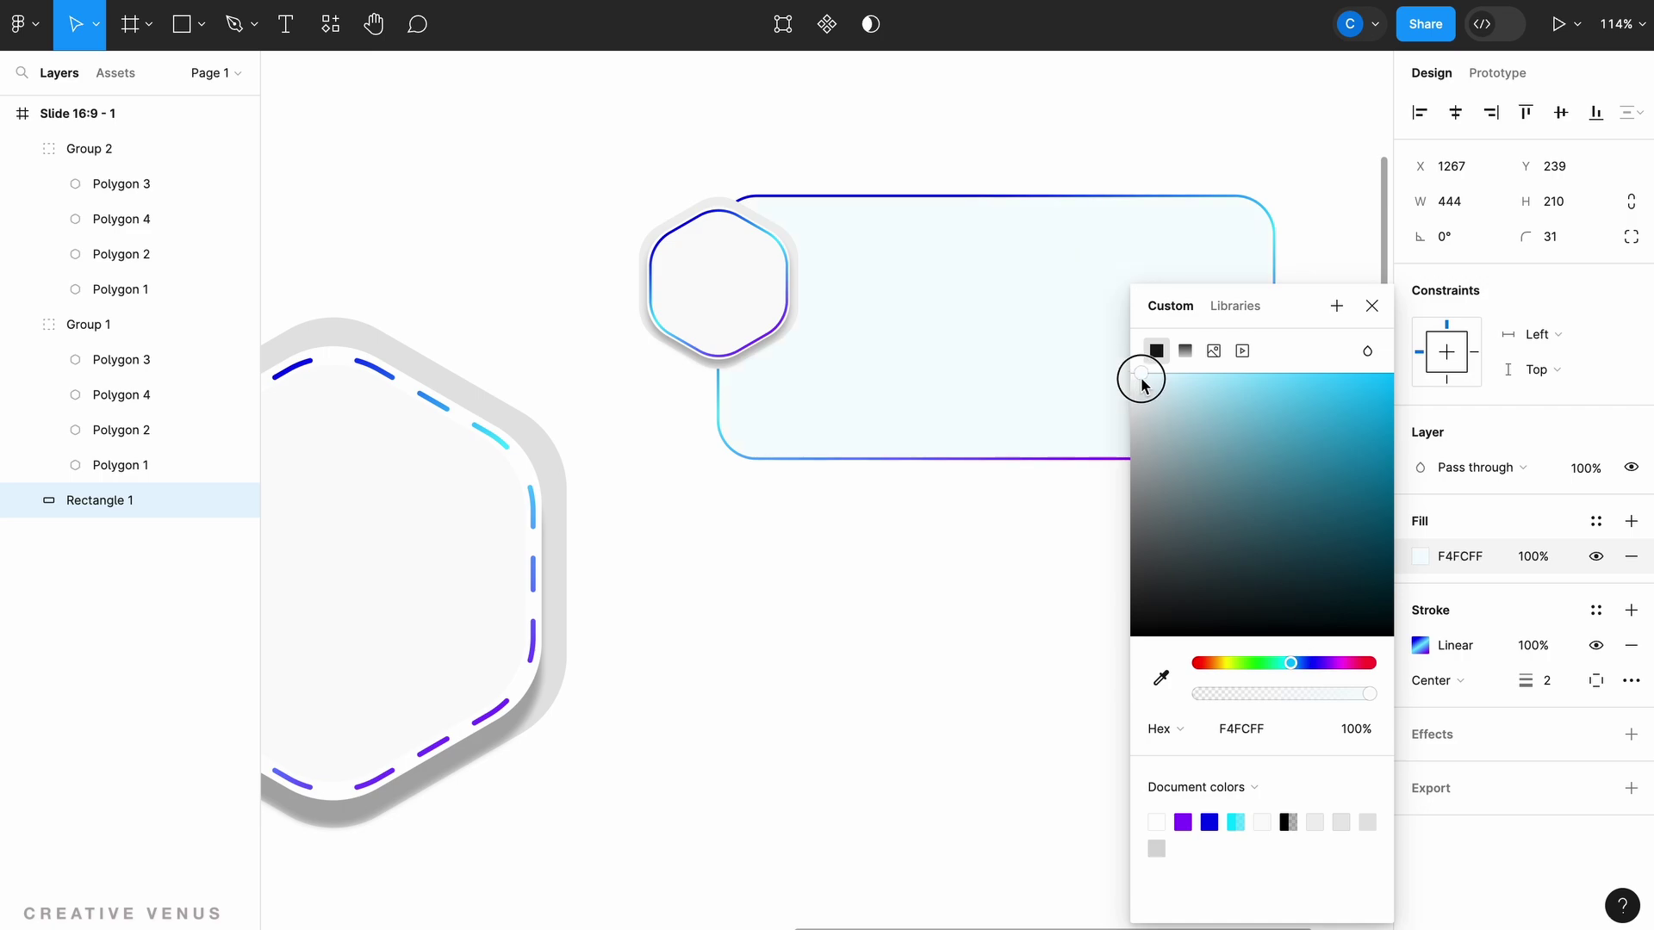
click(978, 524)
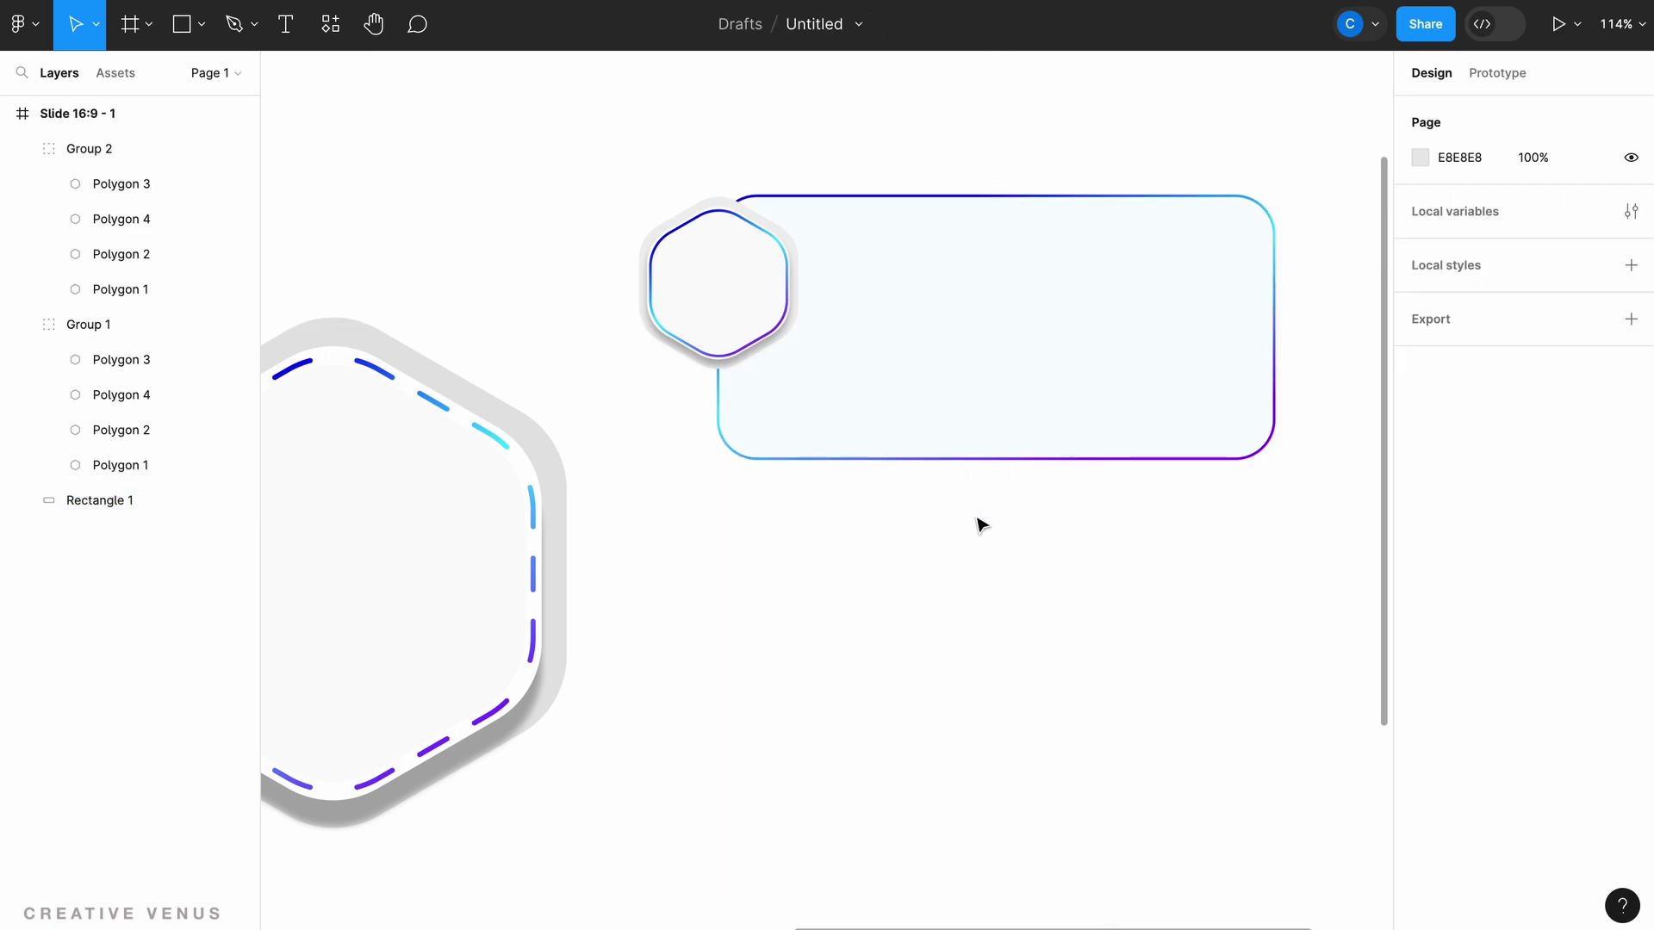
Select the Rectangle tool from the toolbar's shape dropdown.
scroll(738, 417, up, 3)
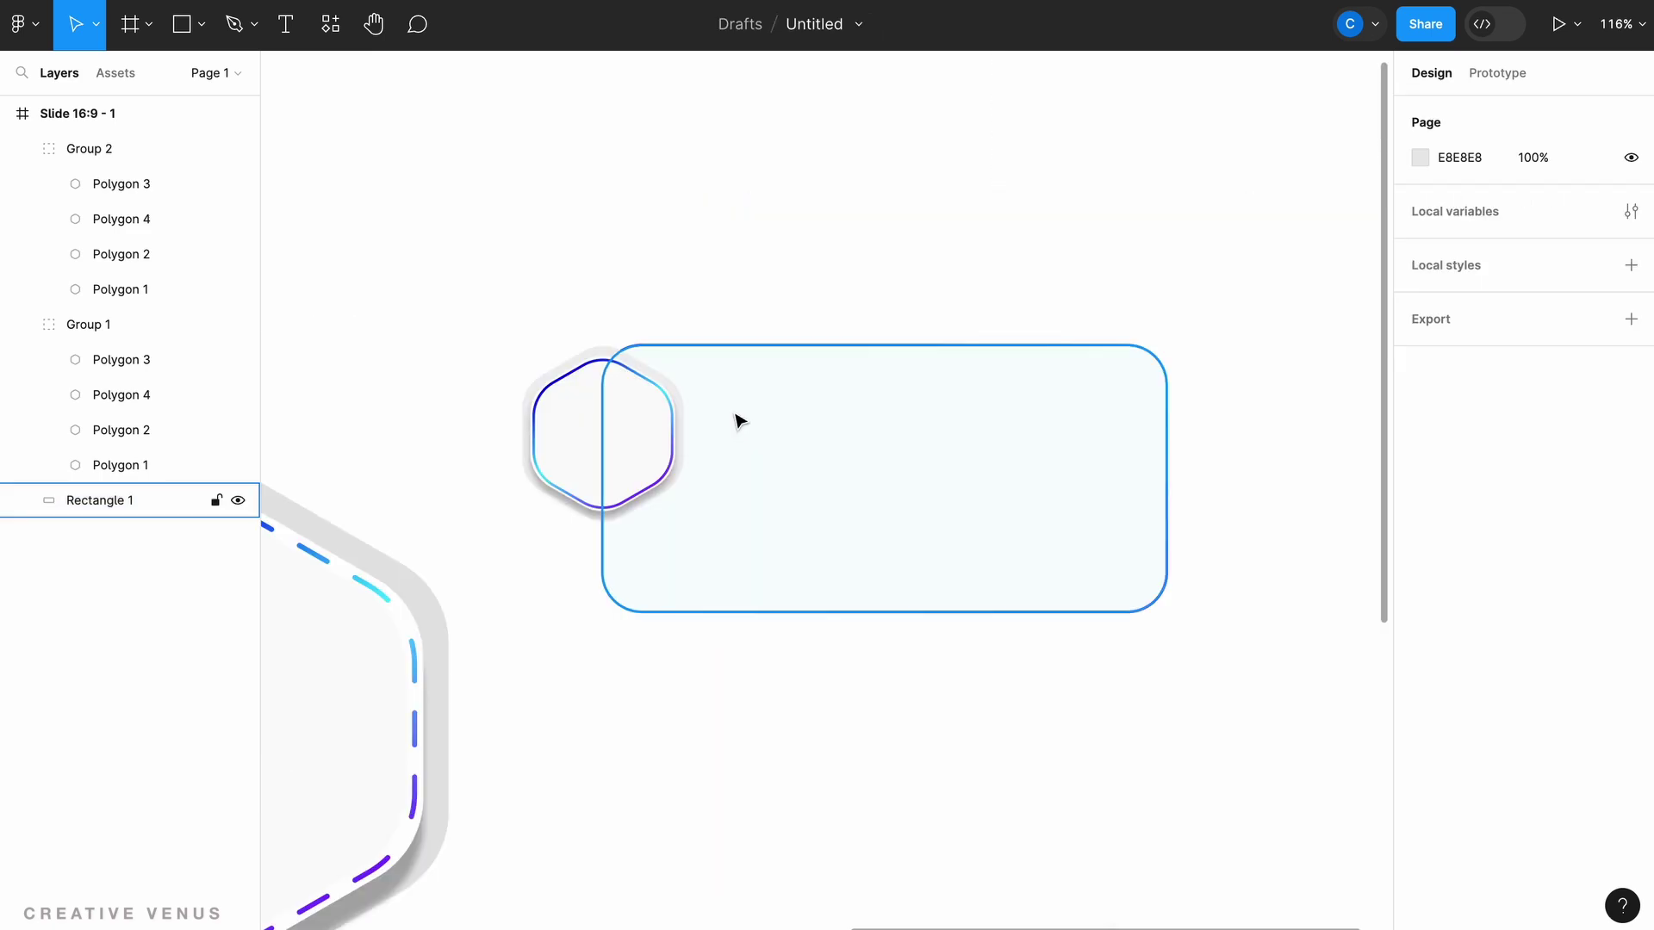
click(195, 33)
click(161, 75)
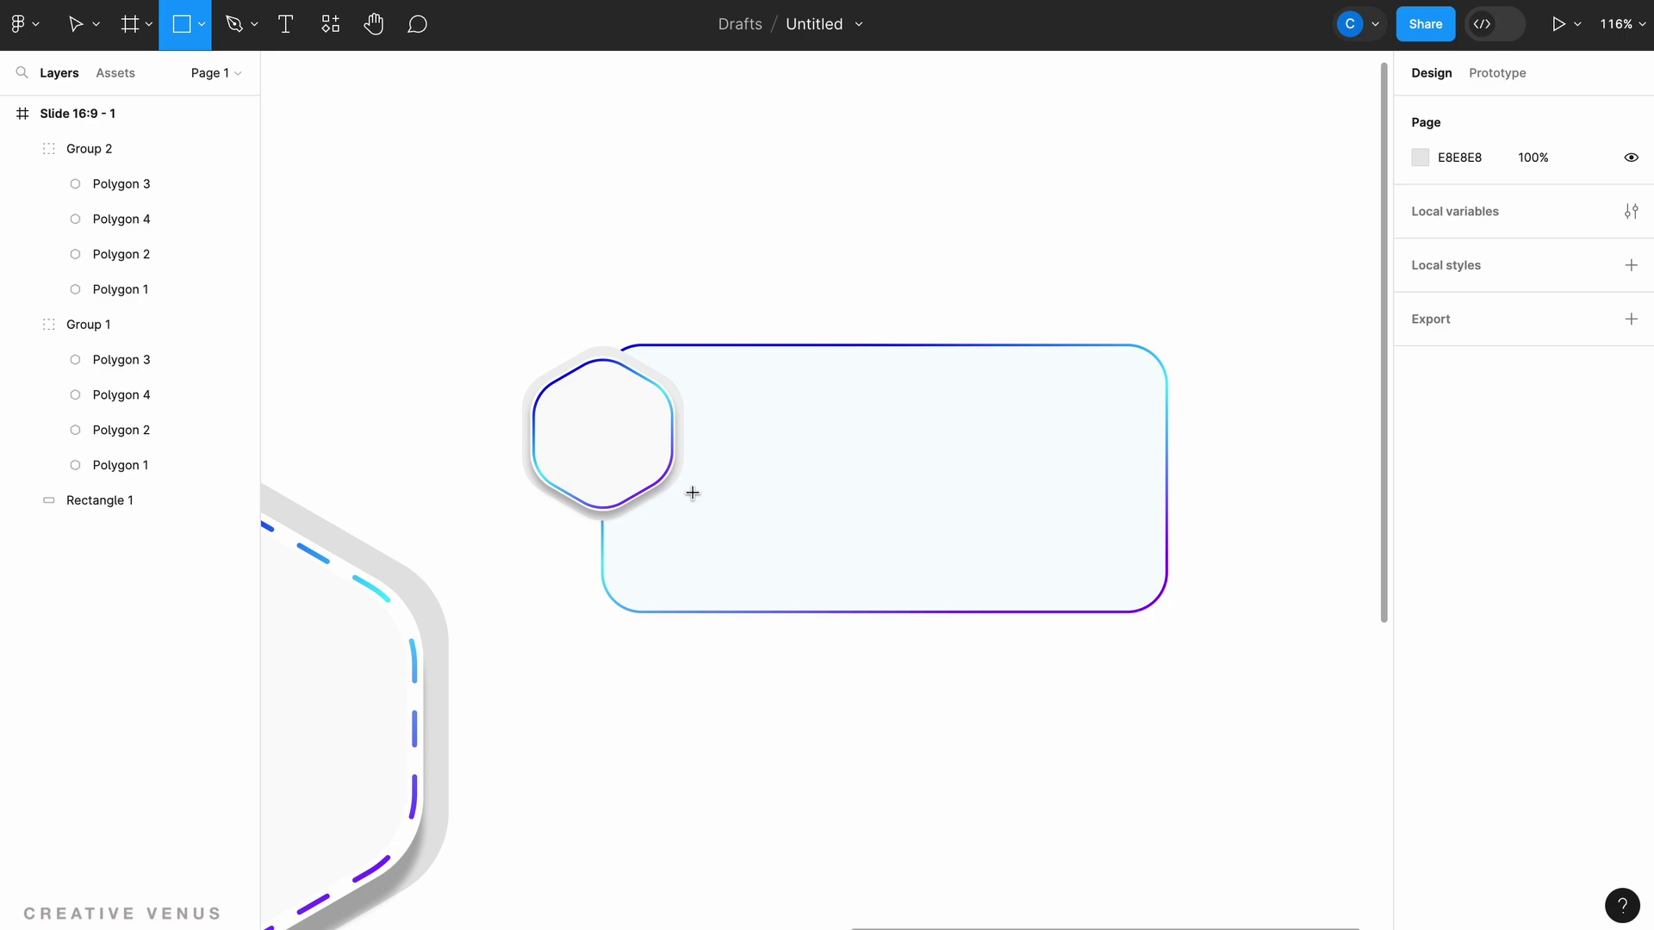
Draw a thin 348×6 bar across the callout card beside the badge and fully round its corners.
mouse_move(693, 498)
mouse_down()
mouse_move(959, 526)
mouse_move(1134, 515)
mouse_up()
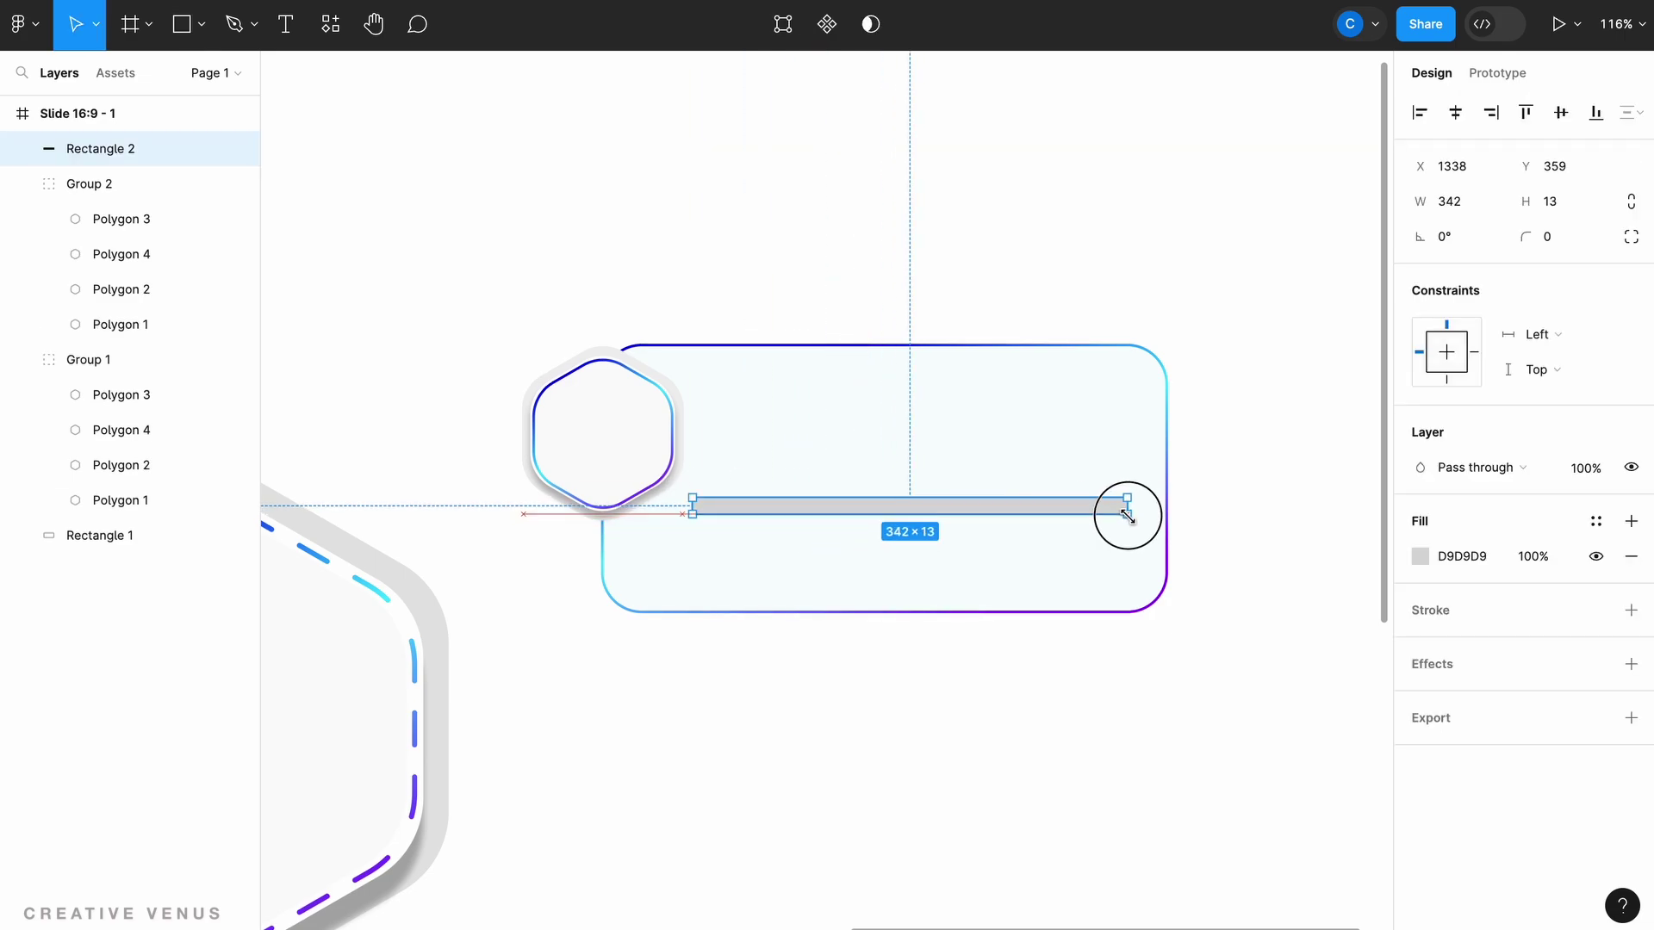
scroll(857, 514, up, 3)
scroll(857, 513, up, 3)
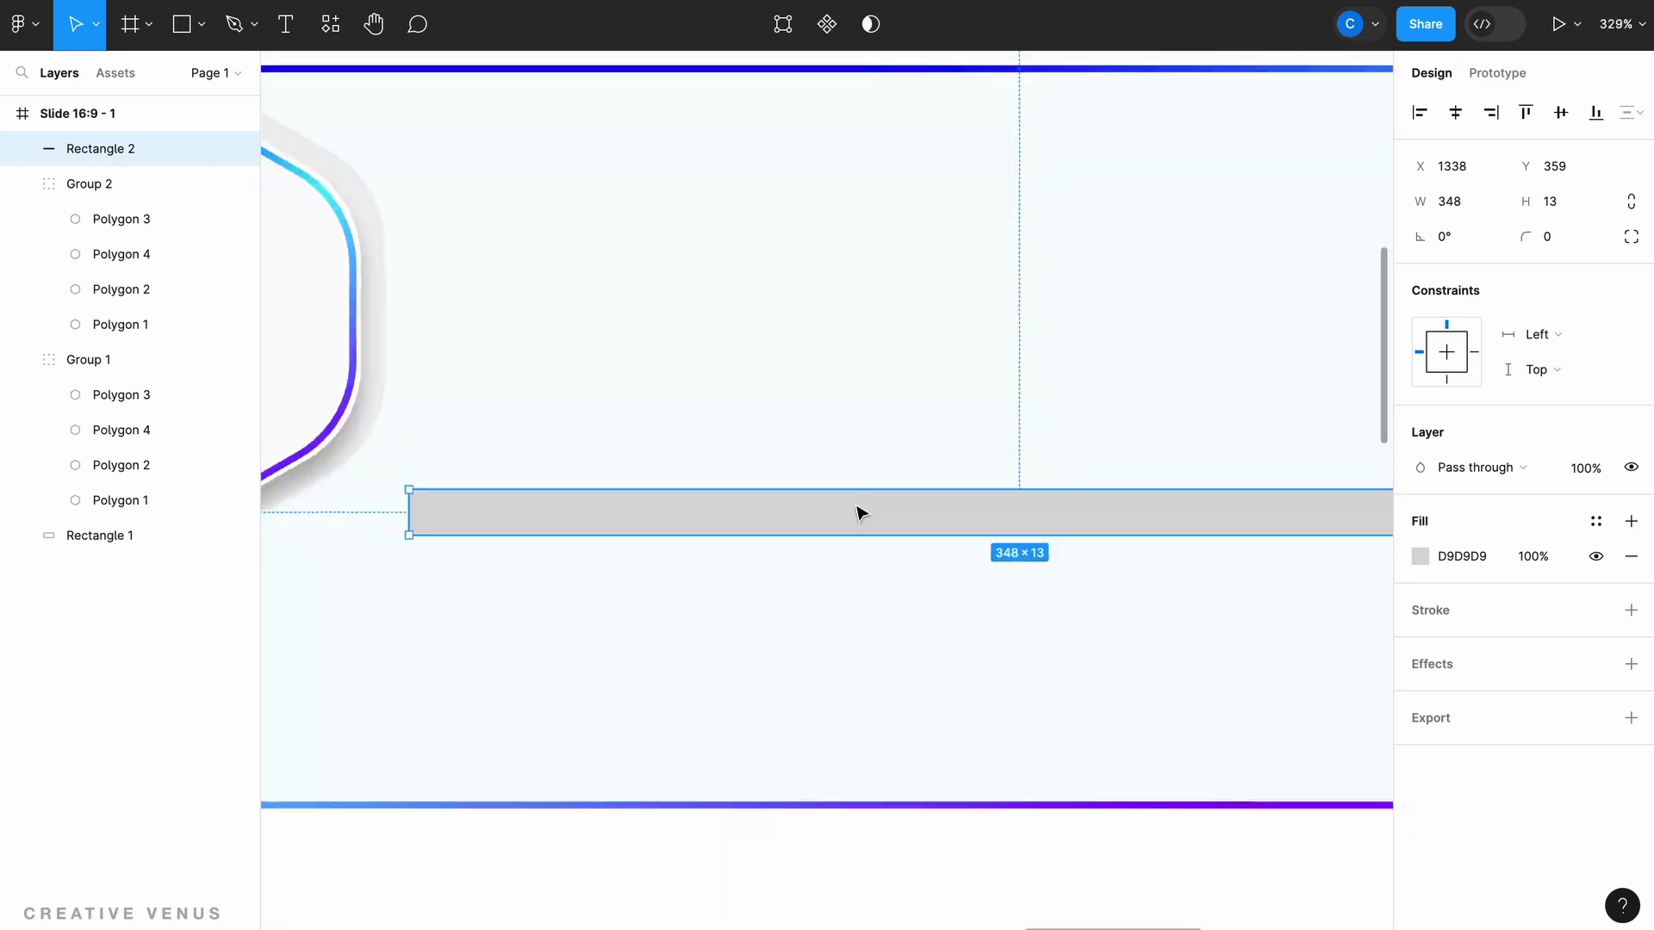
scroll(857, 514, up, 2)
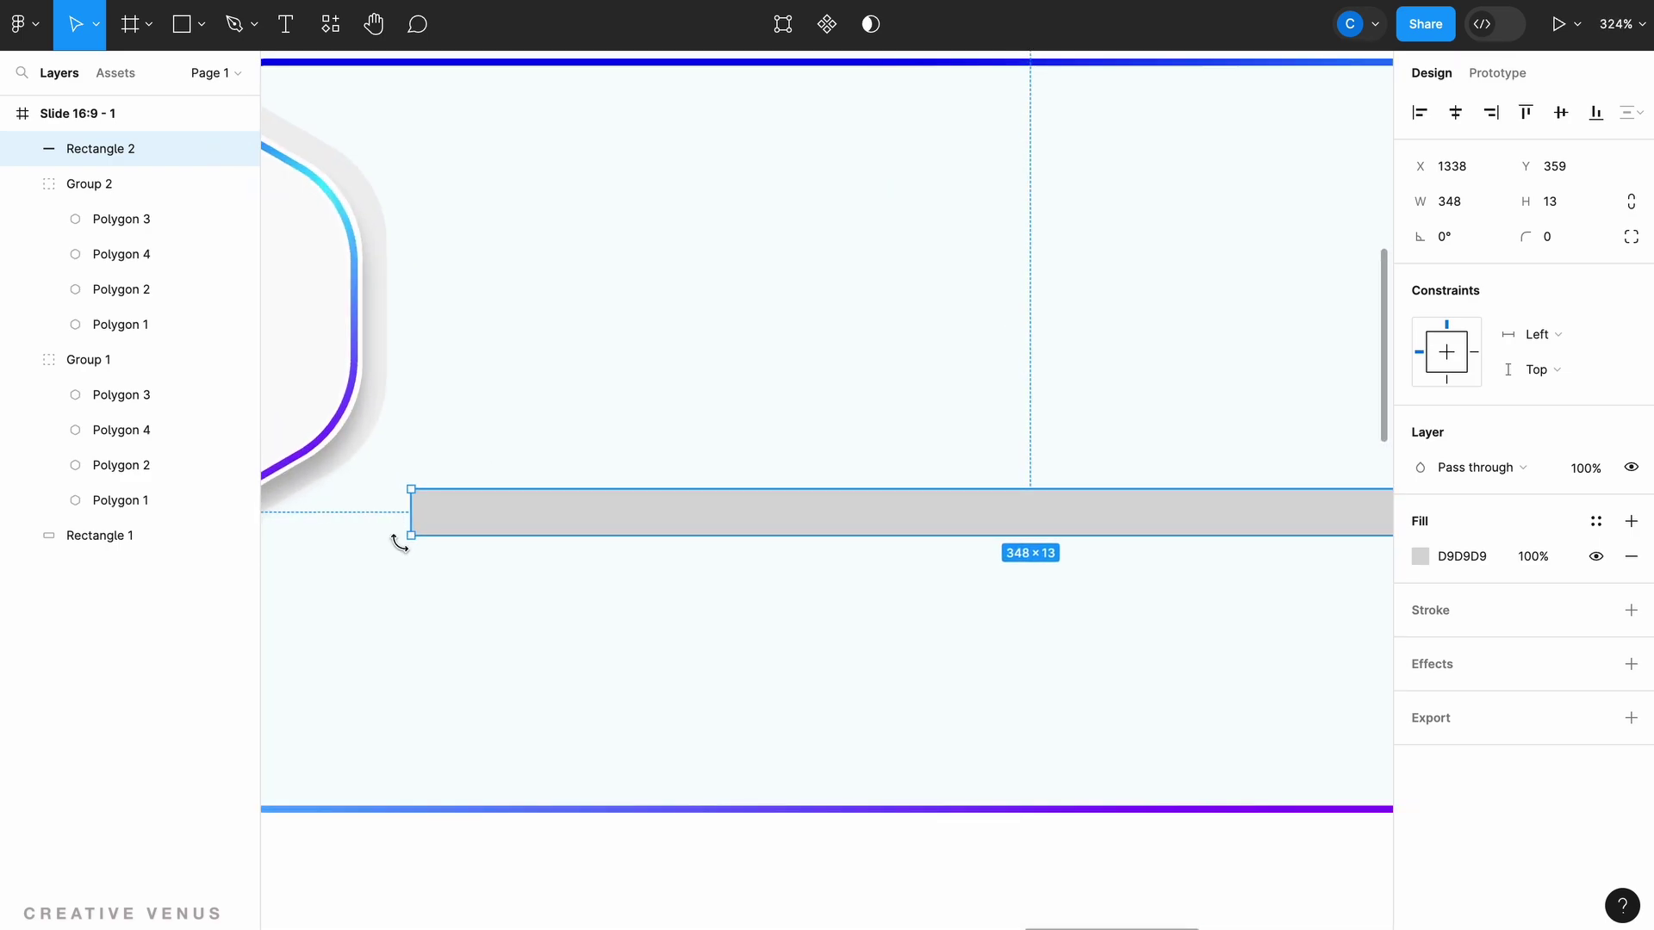
scroll(398, 547, up, 10)
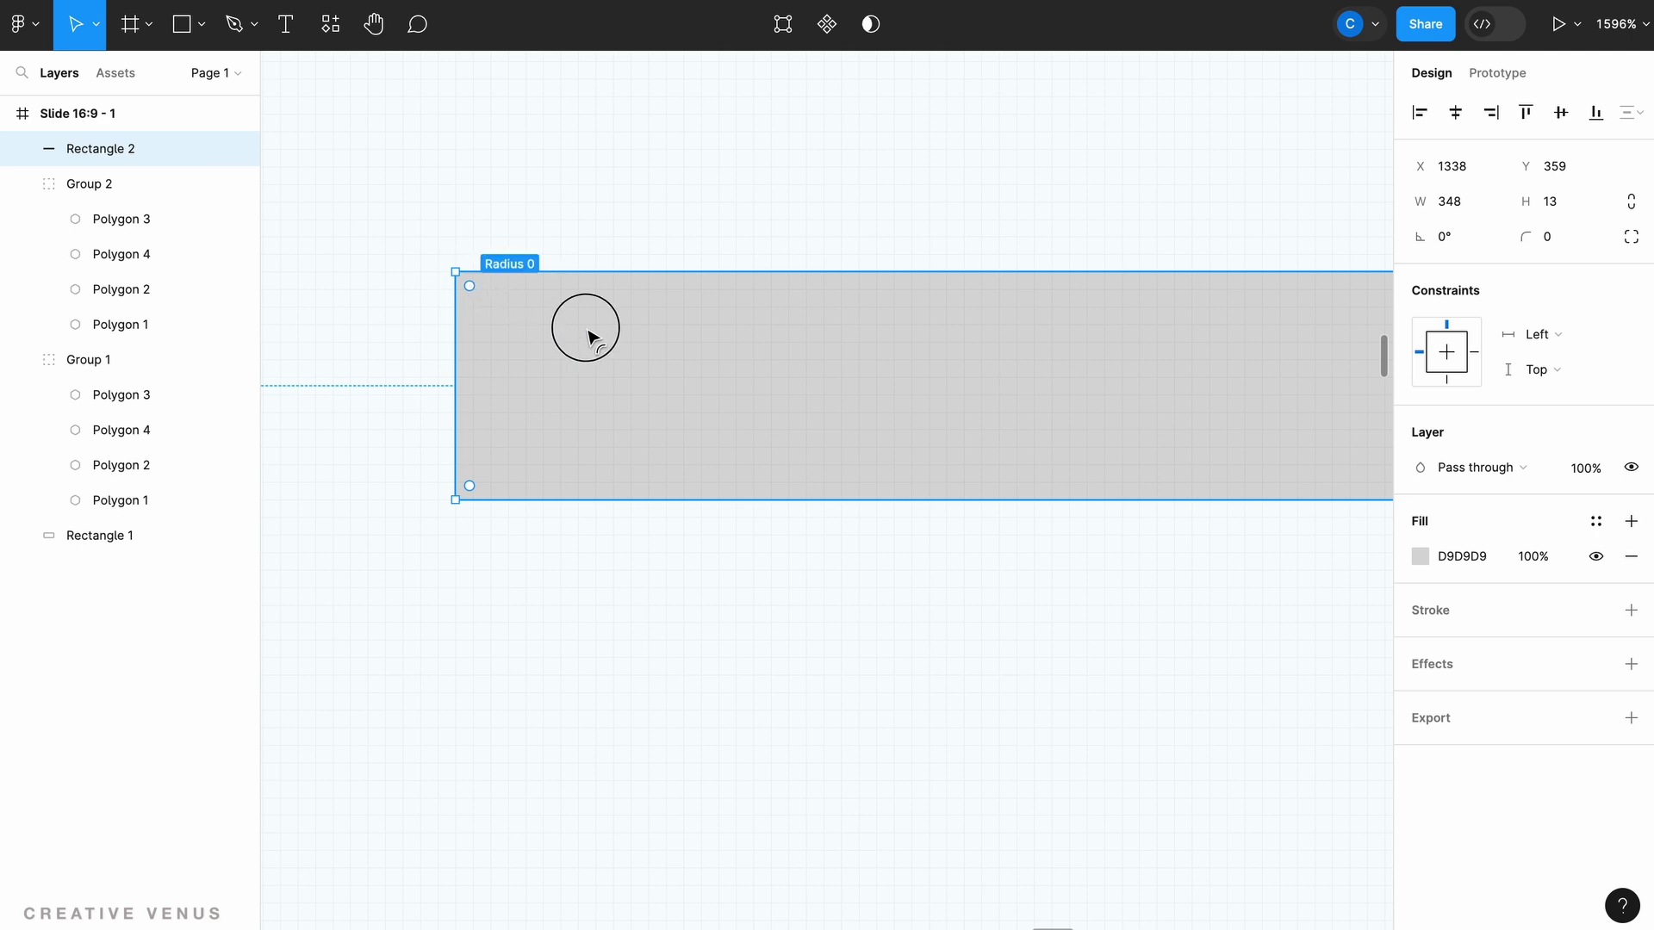
drag(473, 303, 694, 402)
scroll(694, 402, down, 10)
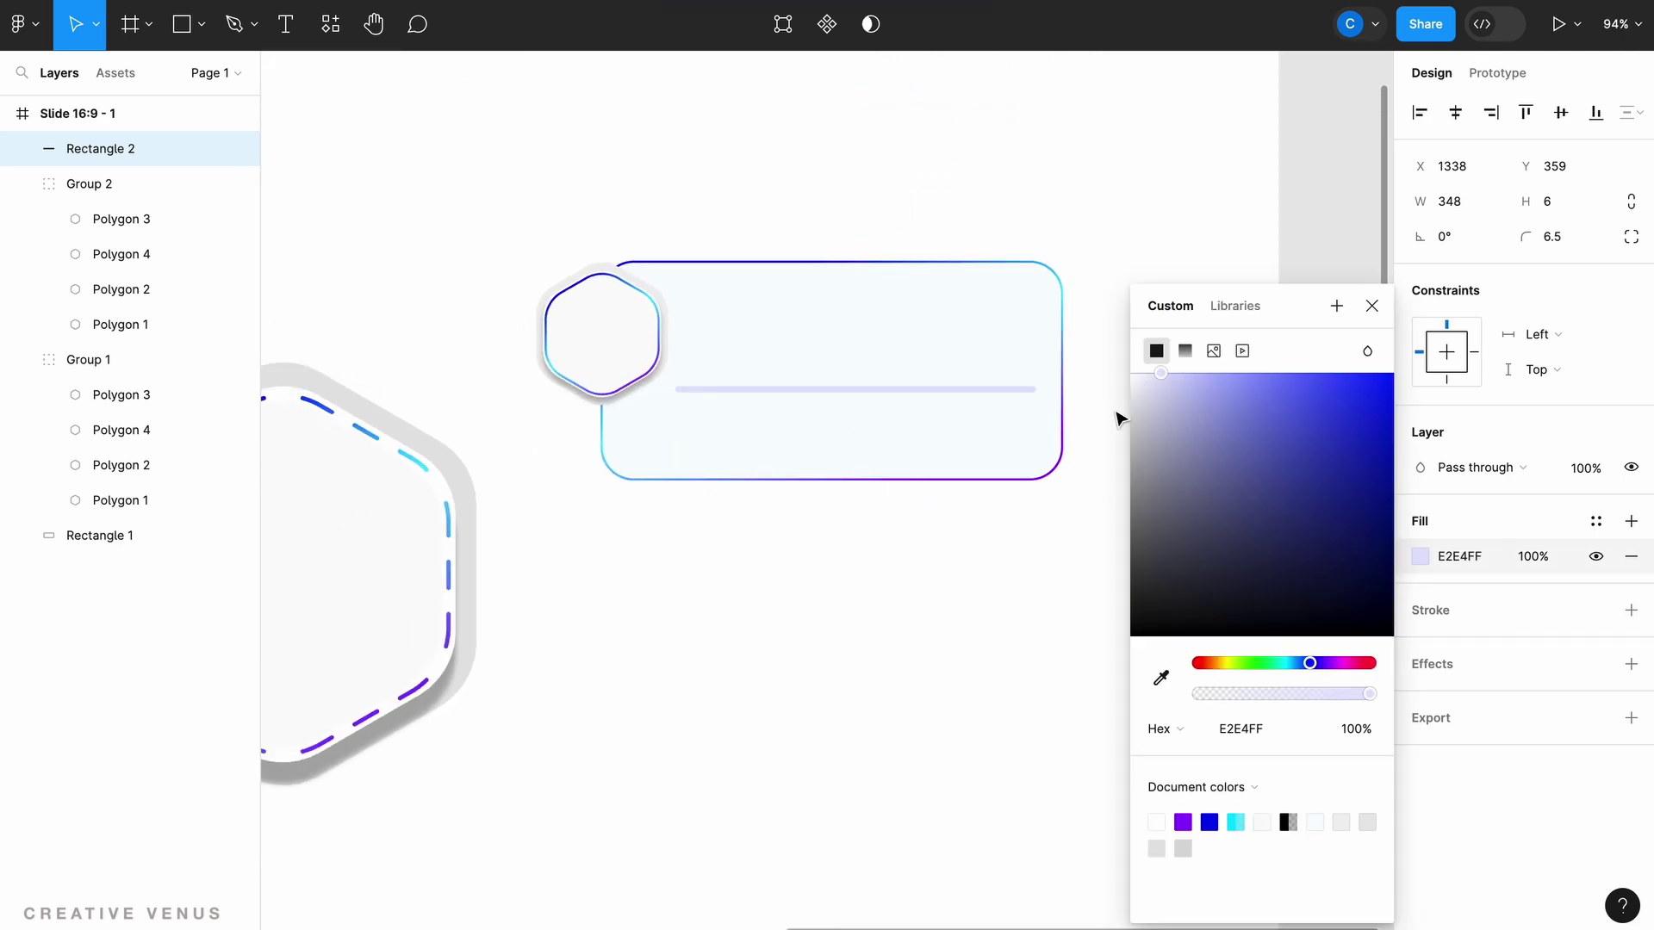
click(933, 597)
scroll(869, 579, up, 1)
scroll(868, 580, down, 5)
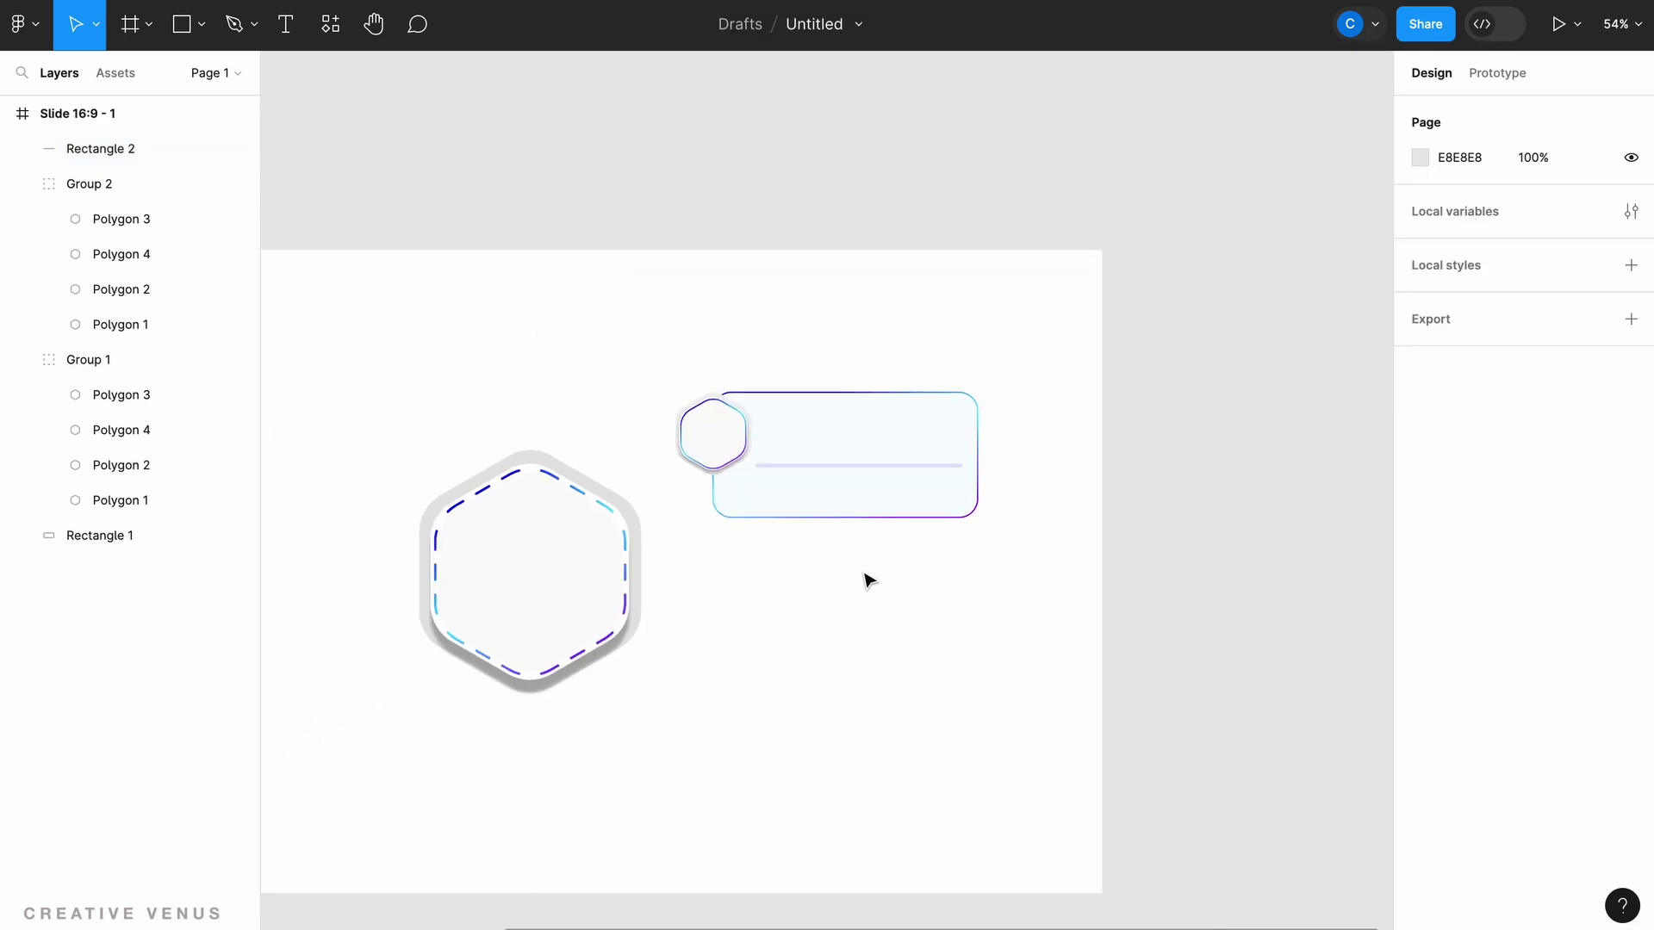
scroll(849, 421, up, 5)
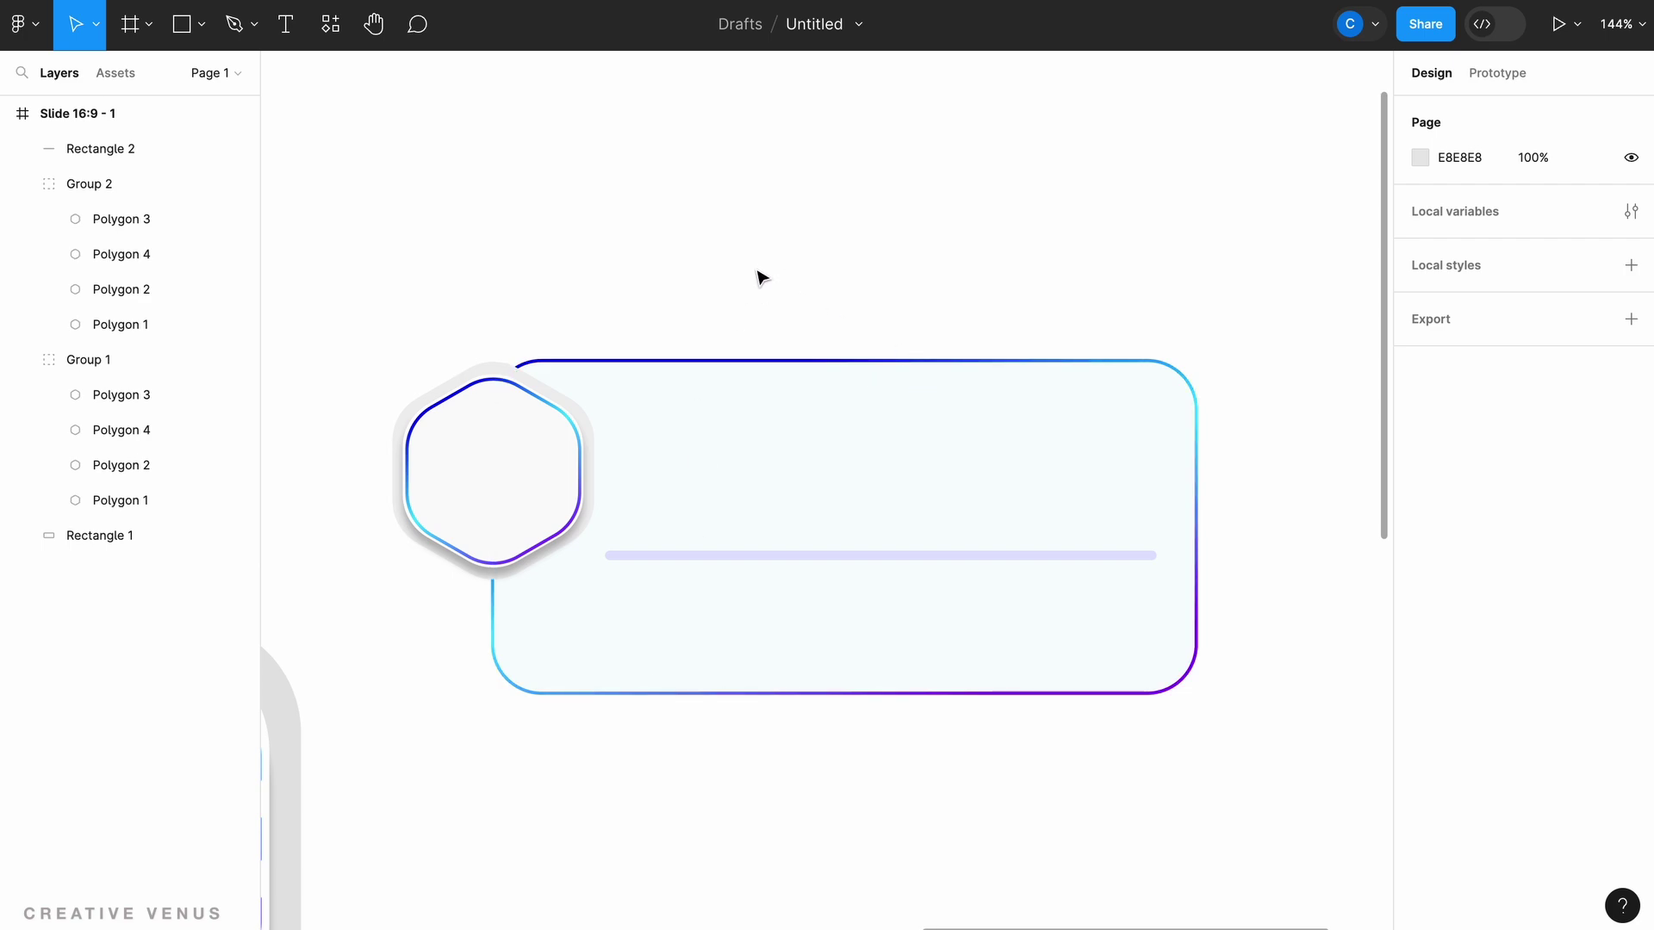
Draw a 250 px circle over the callout card.
click(201, 26)
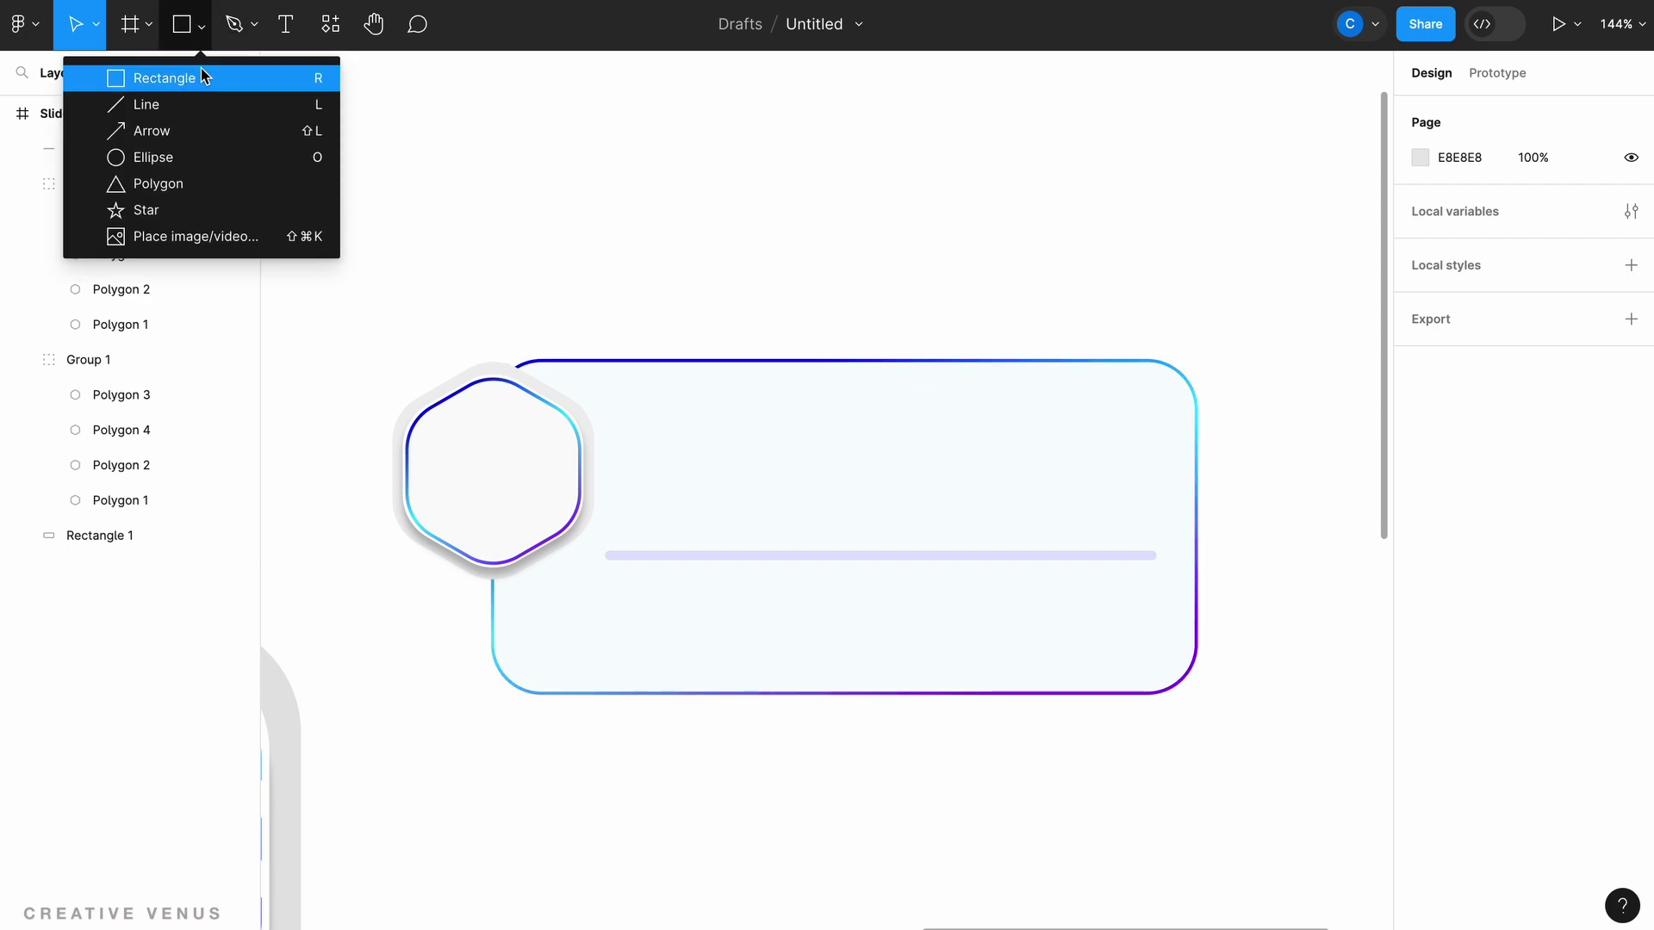
click(171, 160)
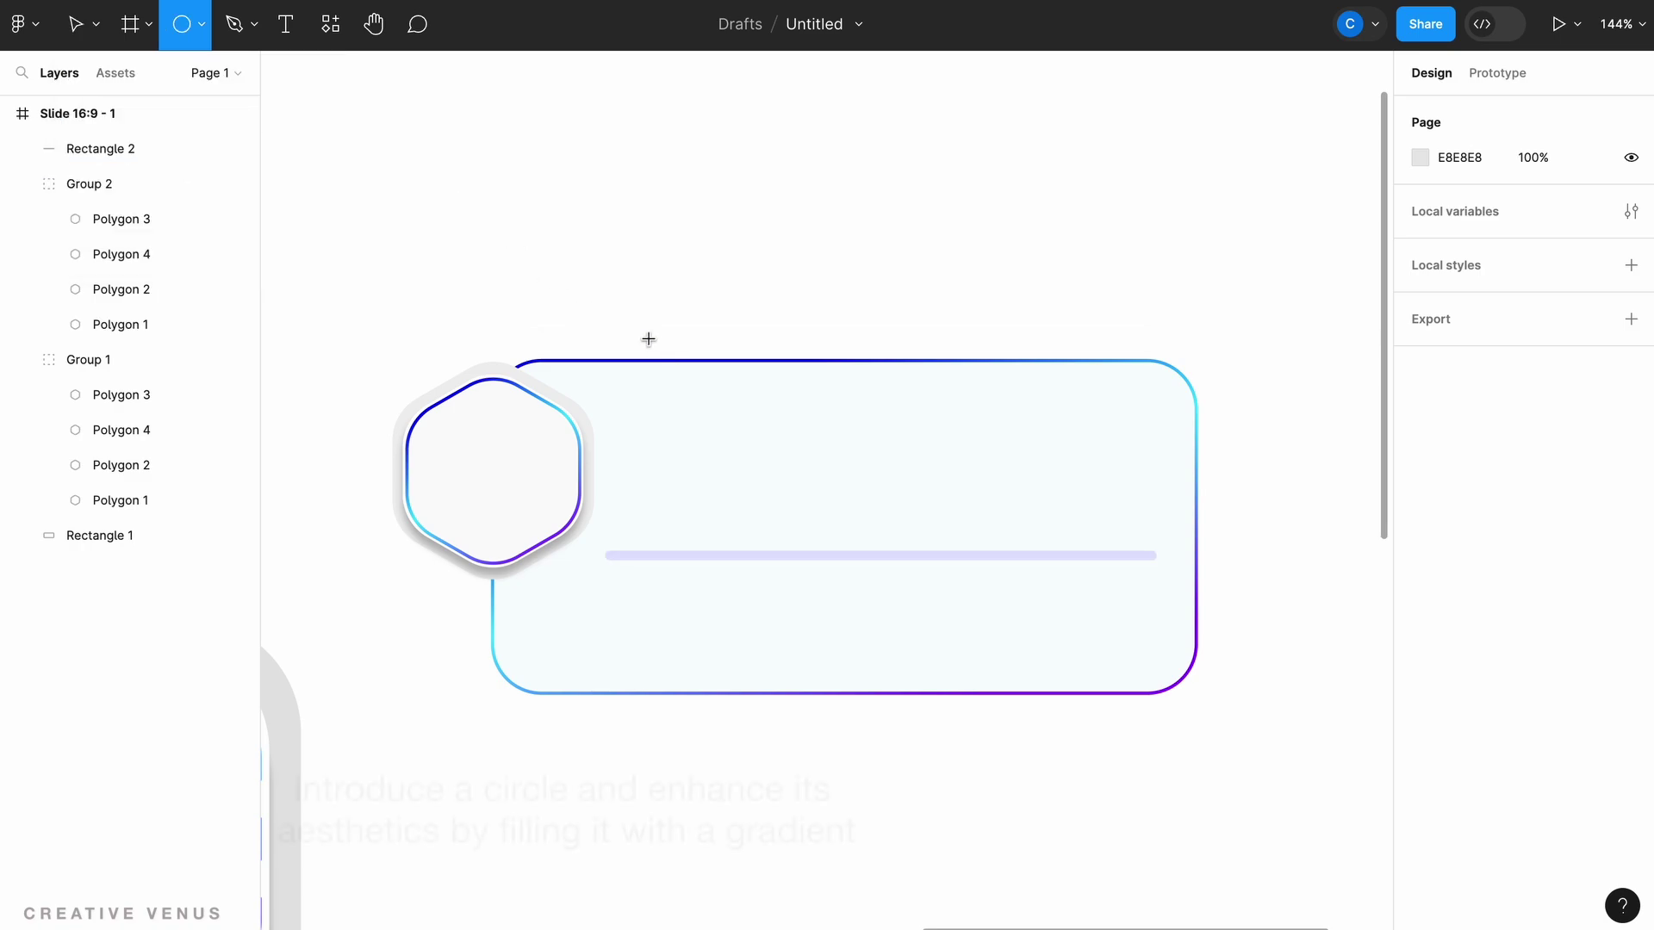
drag(629, 330, 1025, 708)
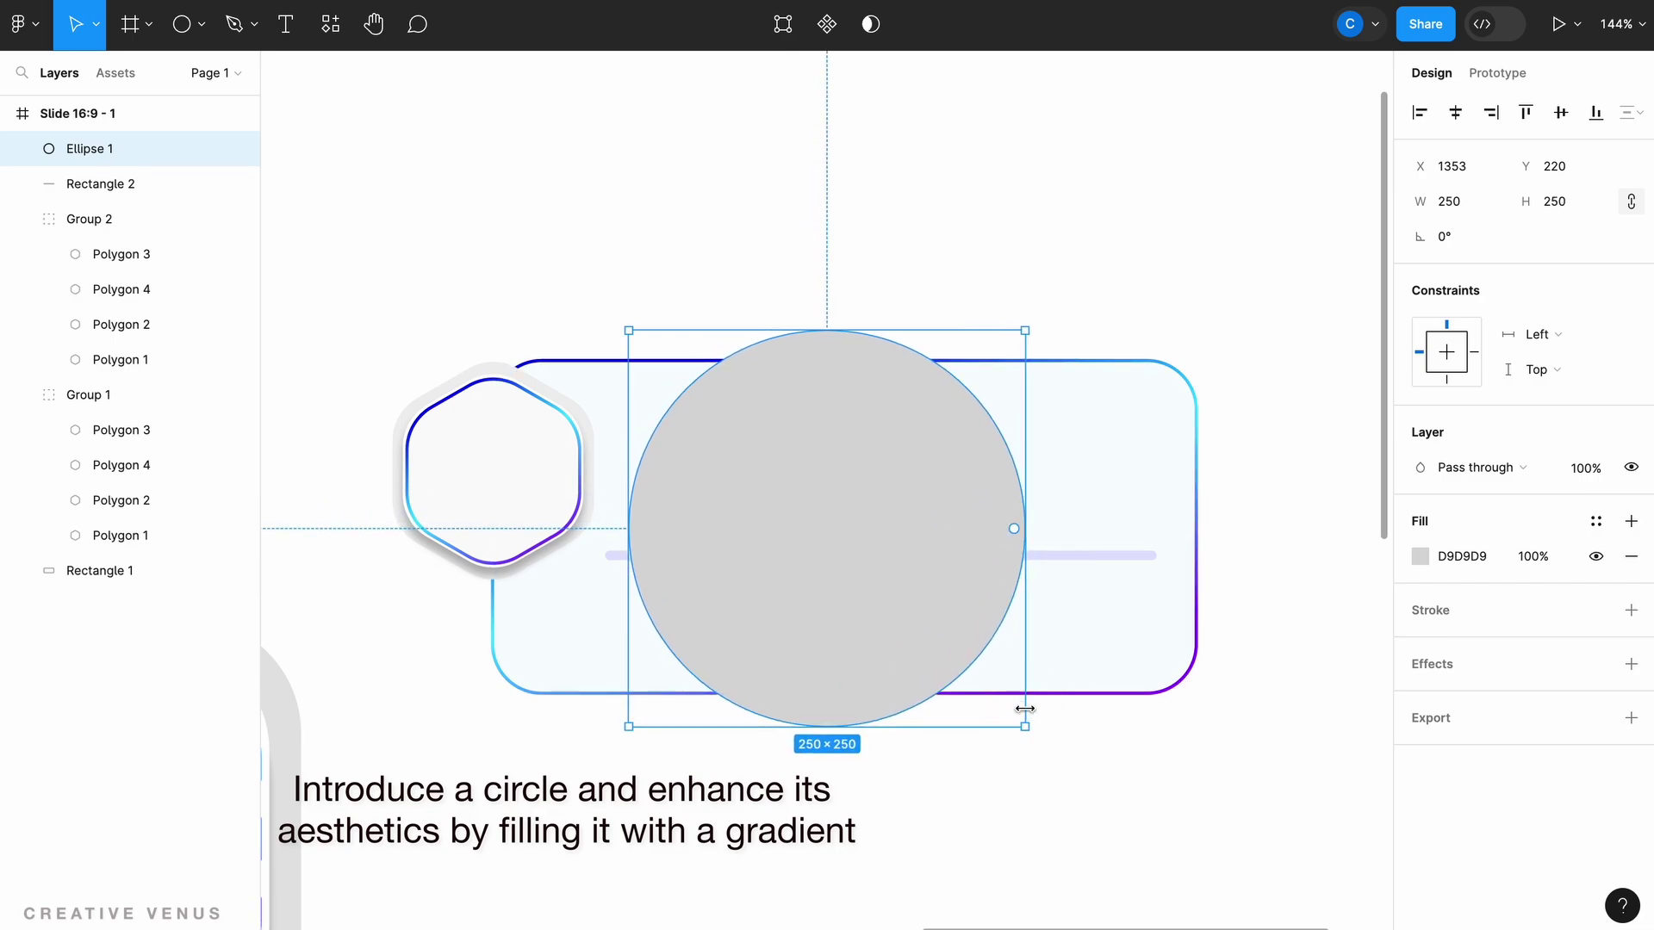
Fill the circle with the Gradient Main Theme style and send it behind the card.
click(1422, 560)
click(1184, 347)
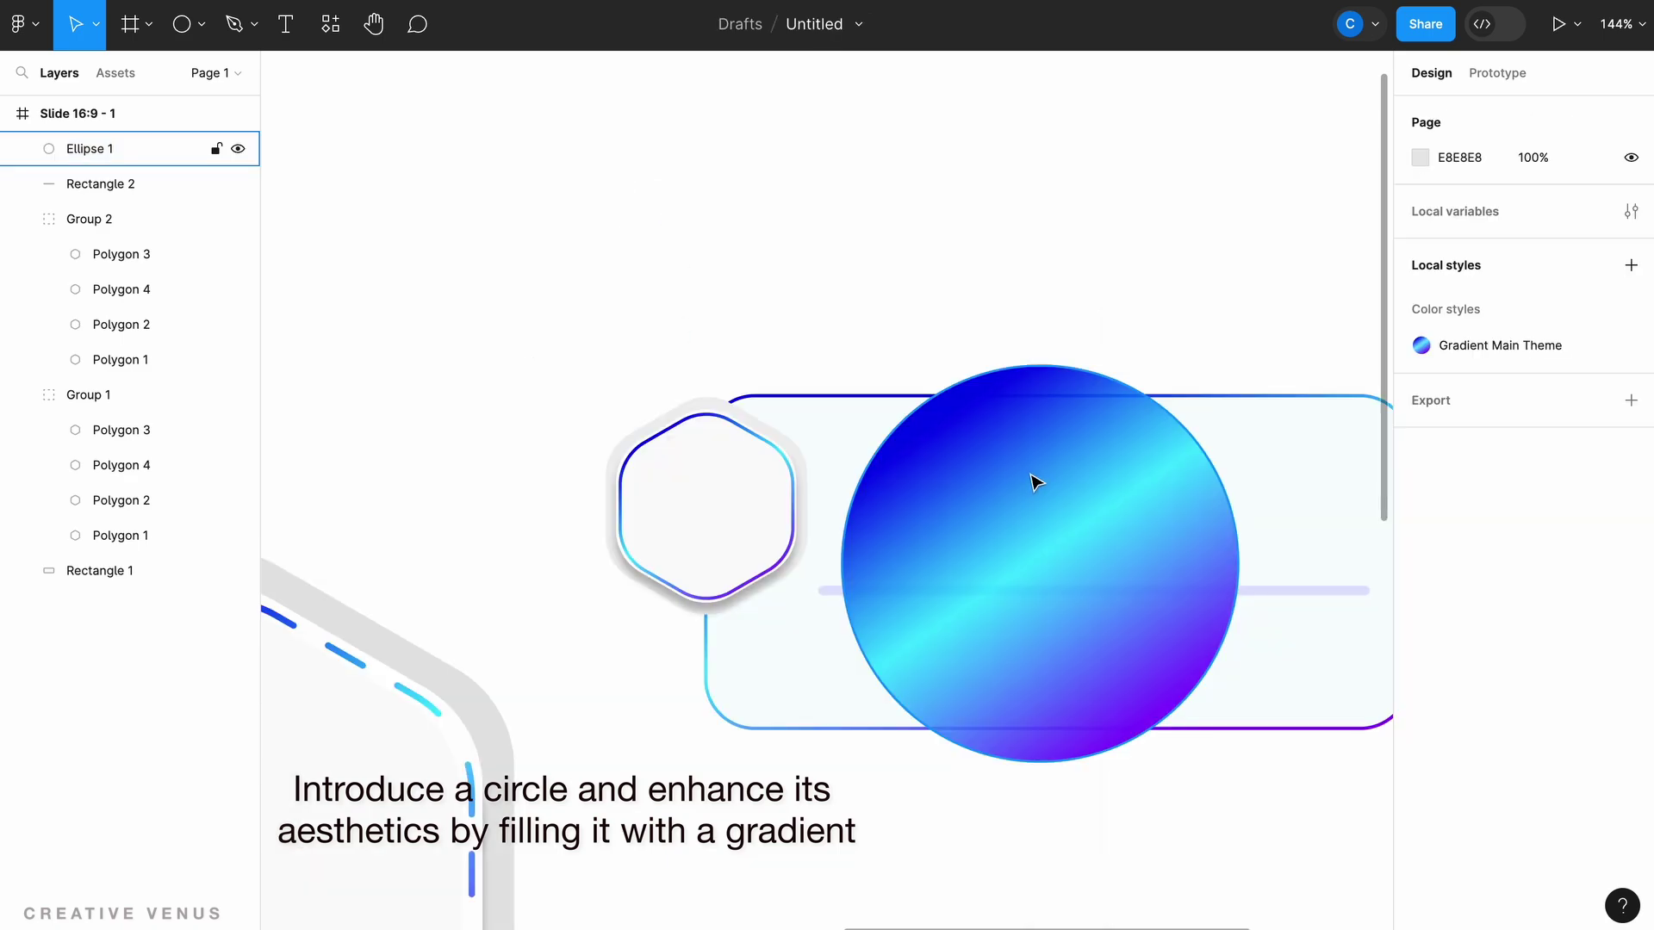
click(1037, 481)
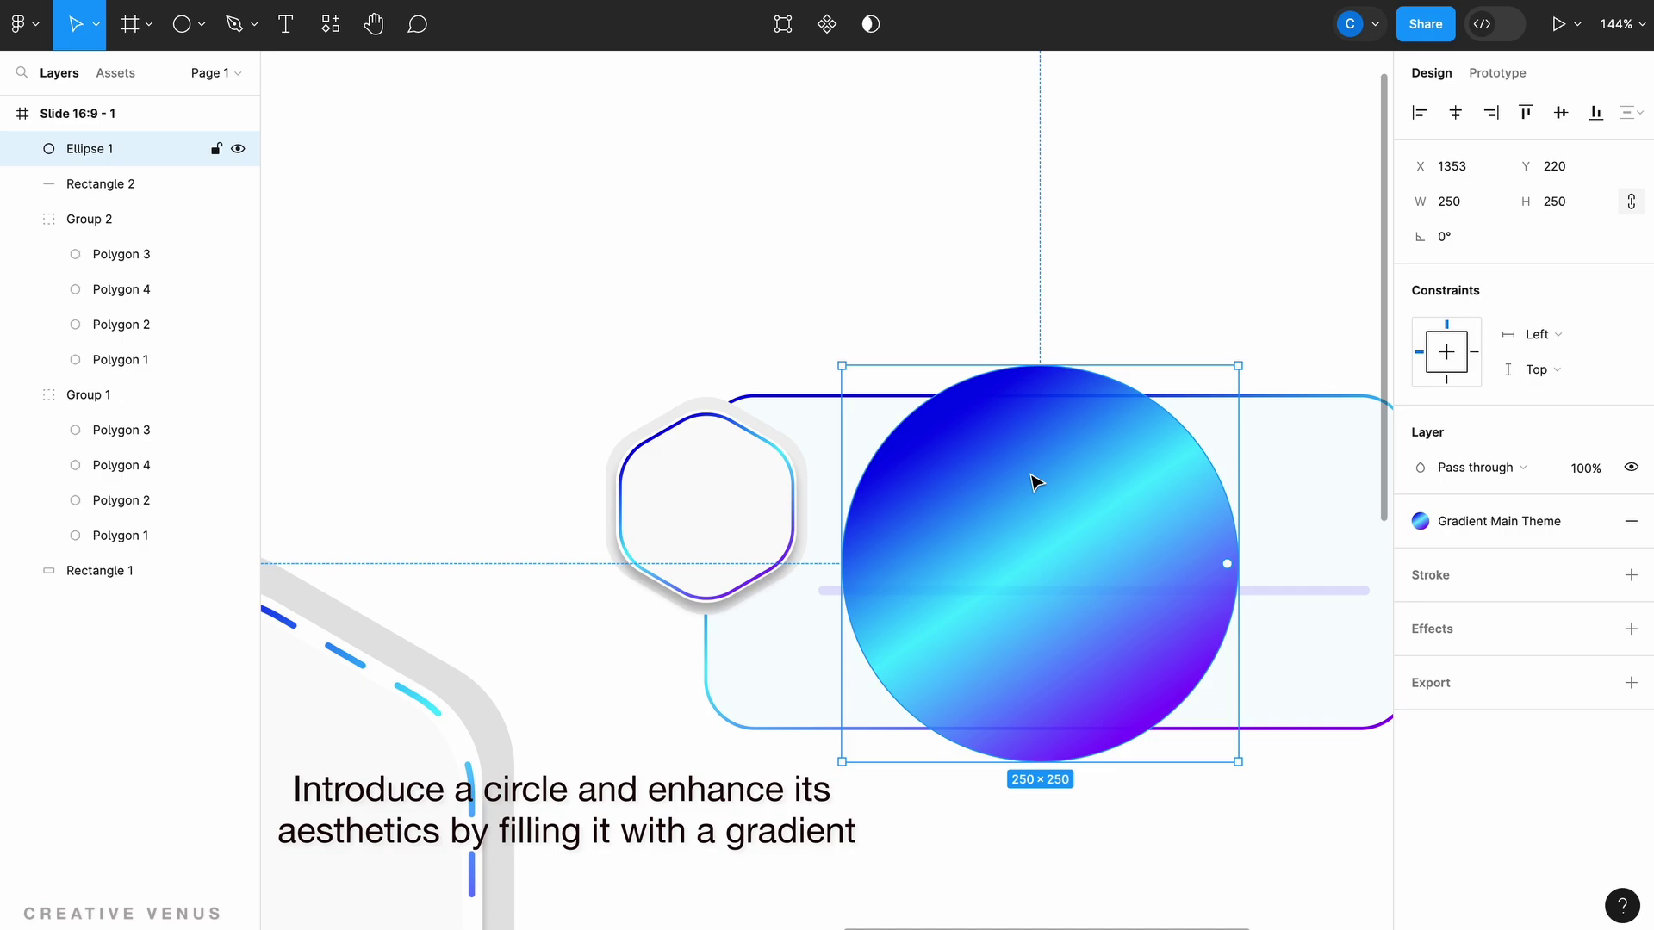
right_click(1032, 476)
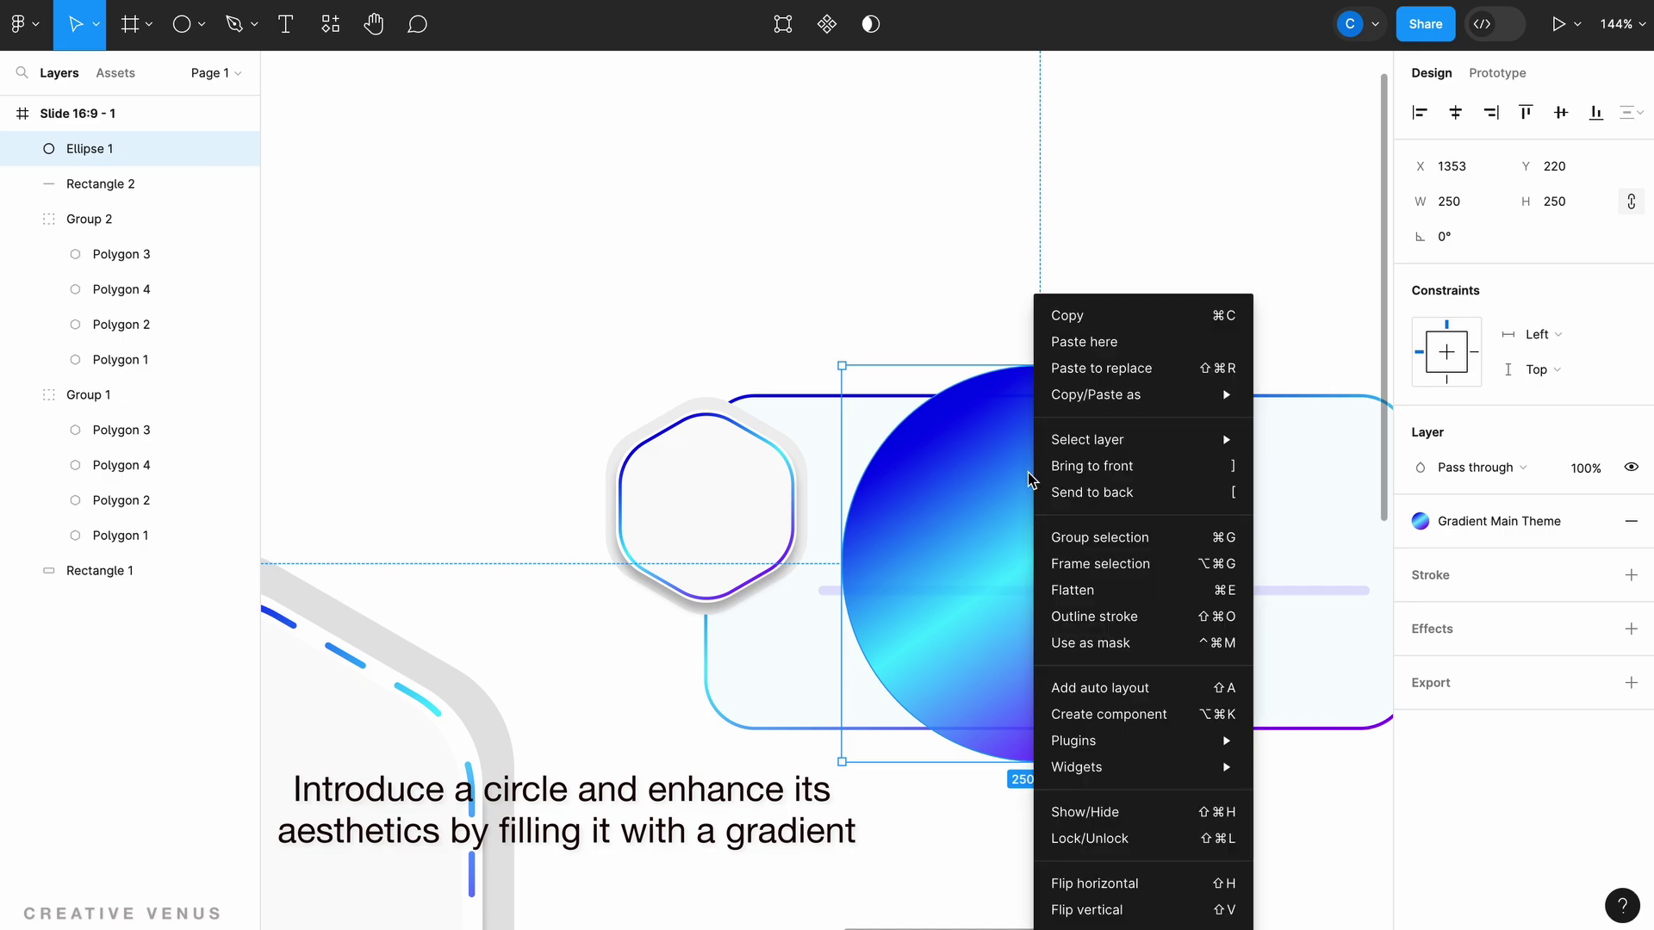
click(1118, 492)
click(1281, 819)
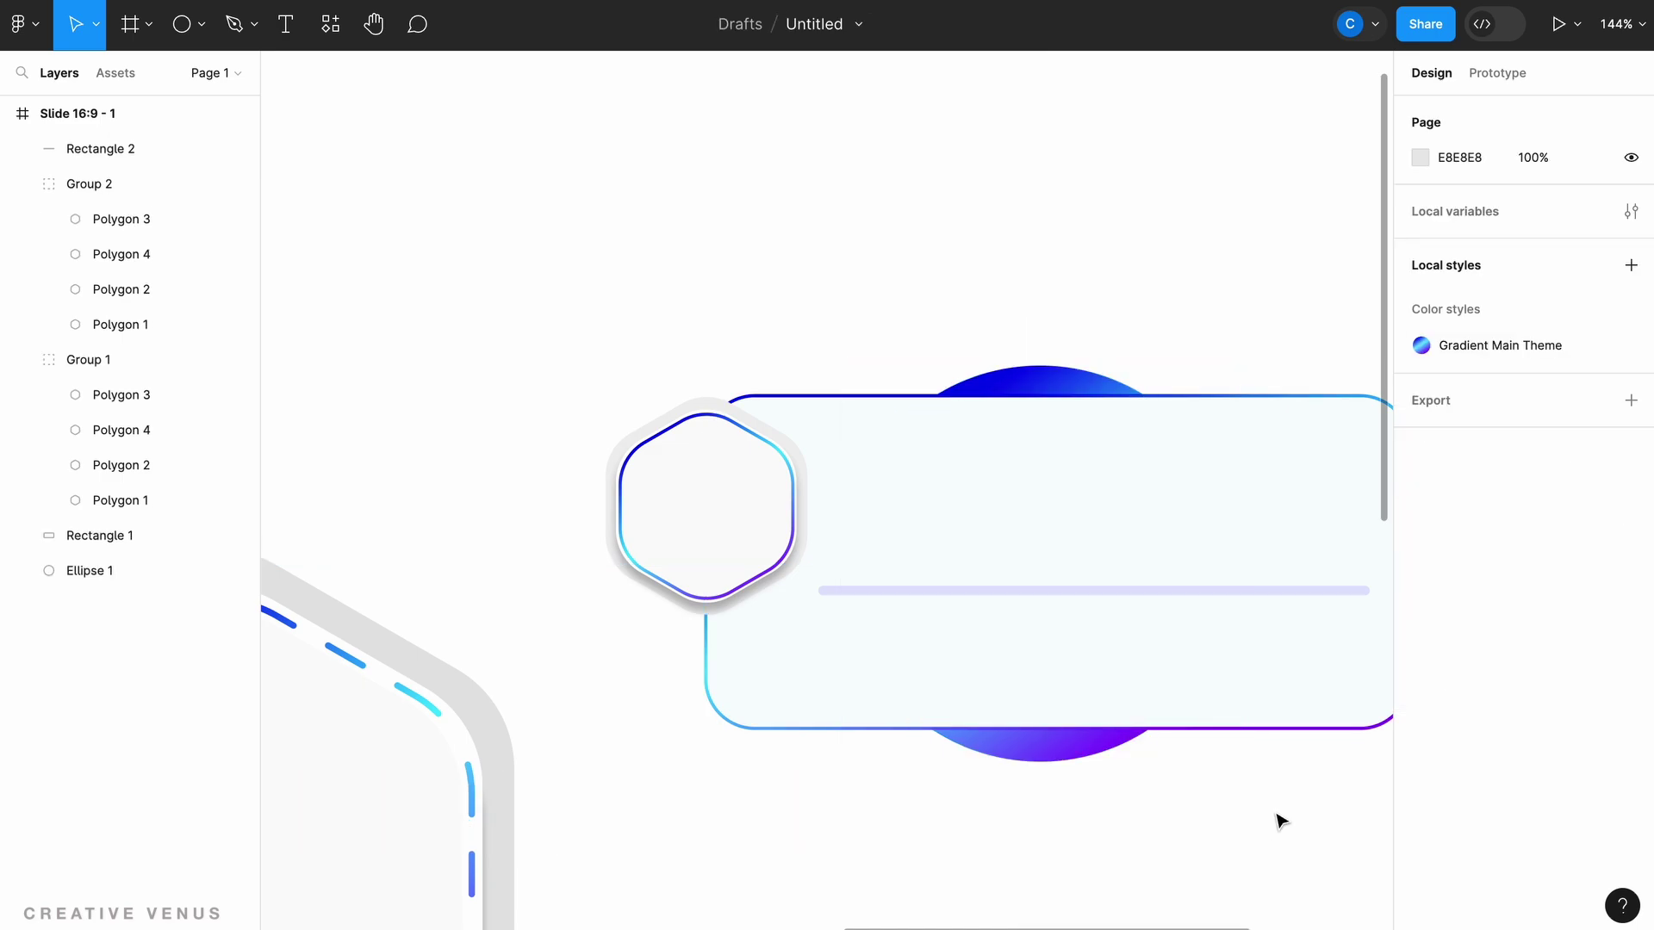
scroll(1241, 810, down, 5)
Lower the card rectangle's fill opacity to 96%.
scroll(1240, 809, down, 2)
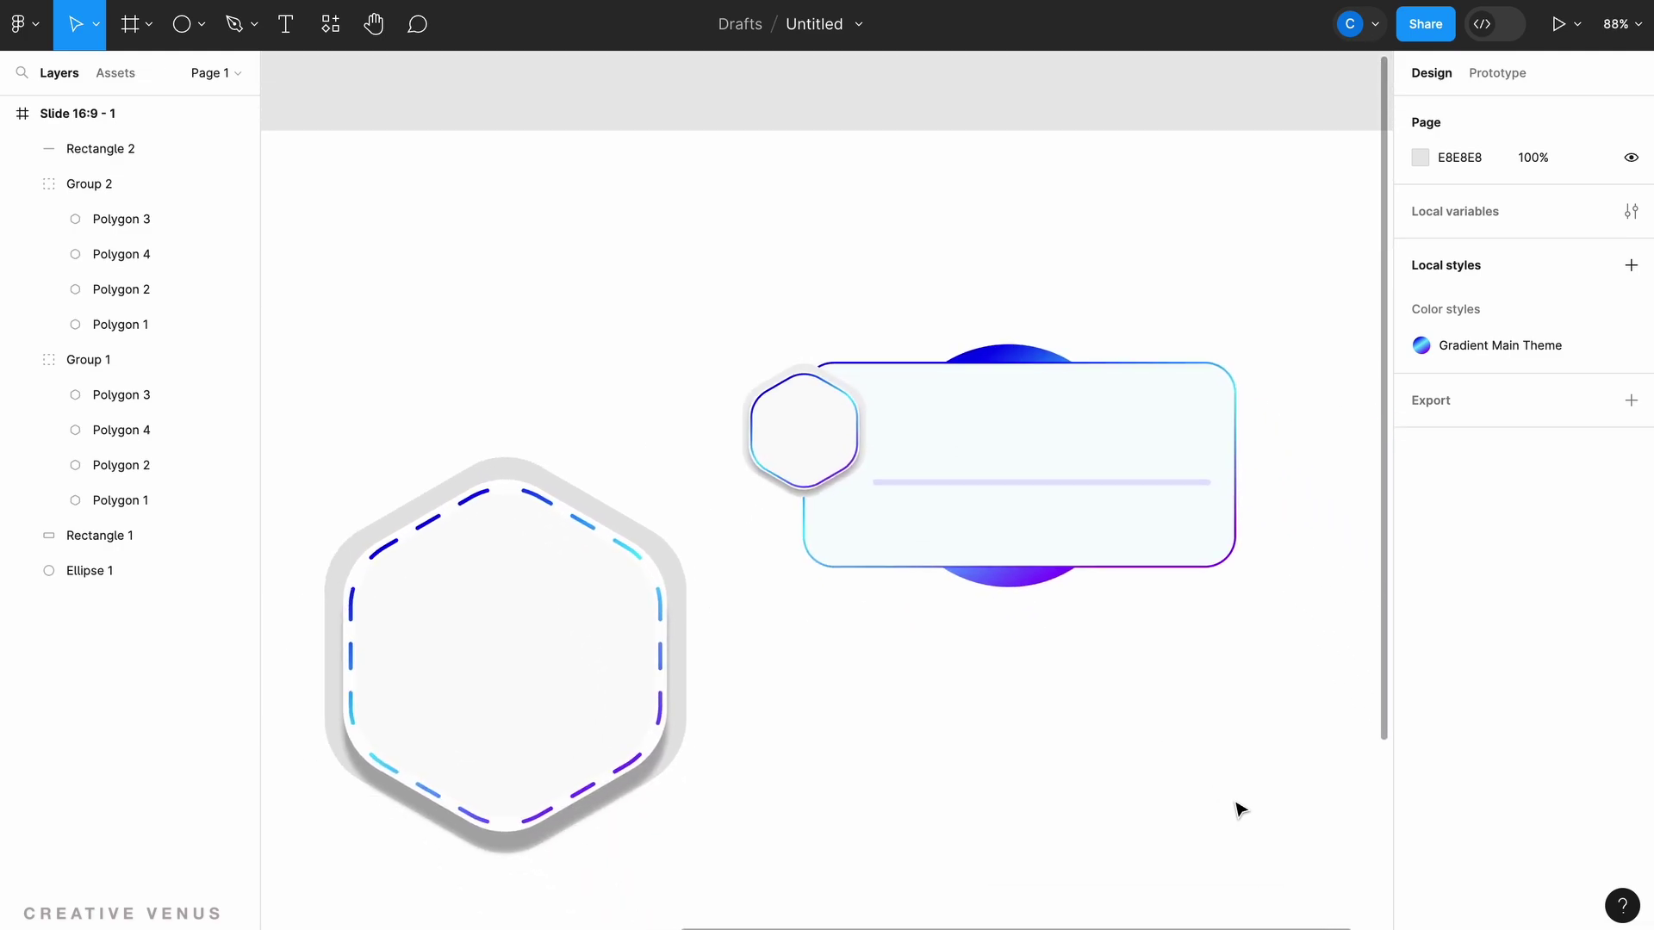
click(1153, 432)
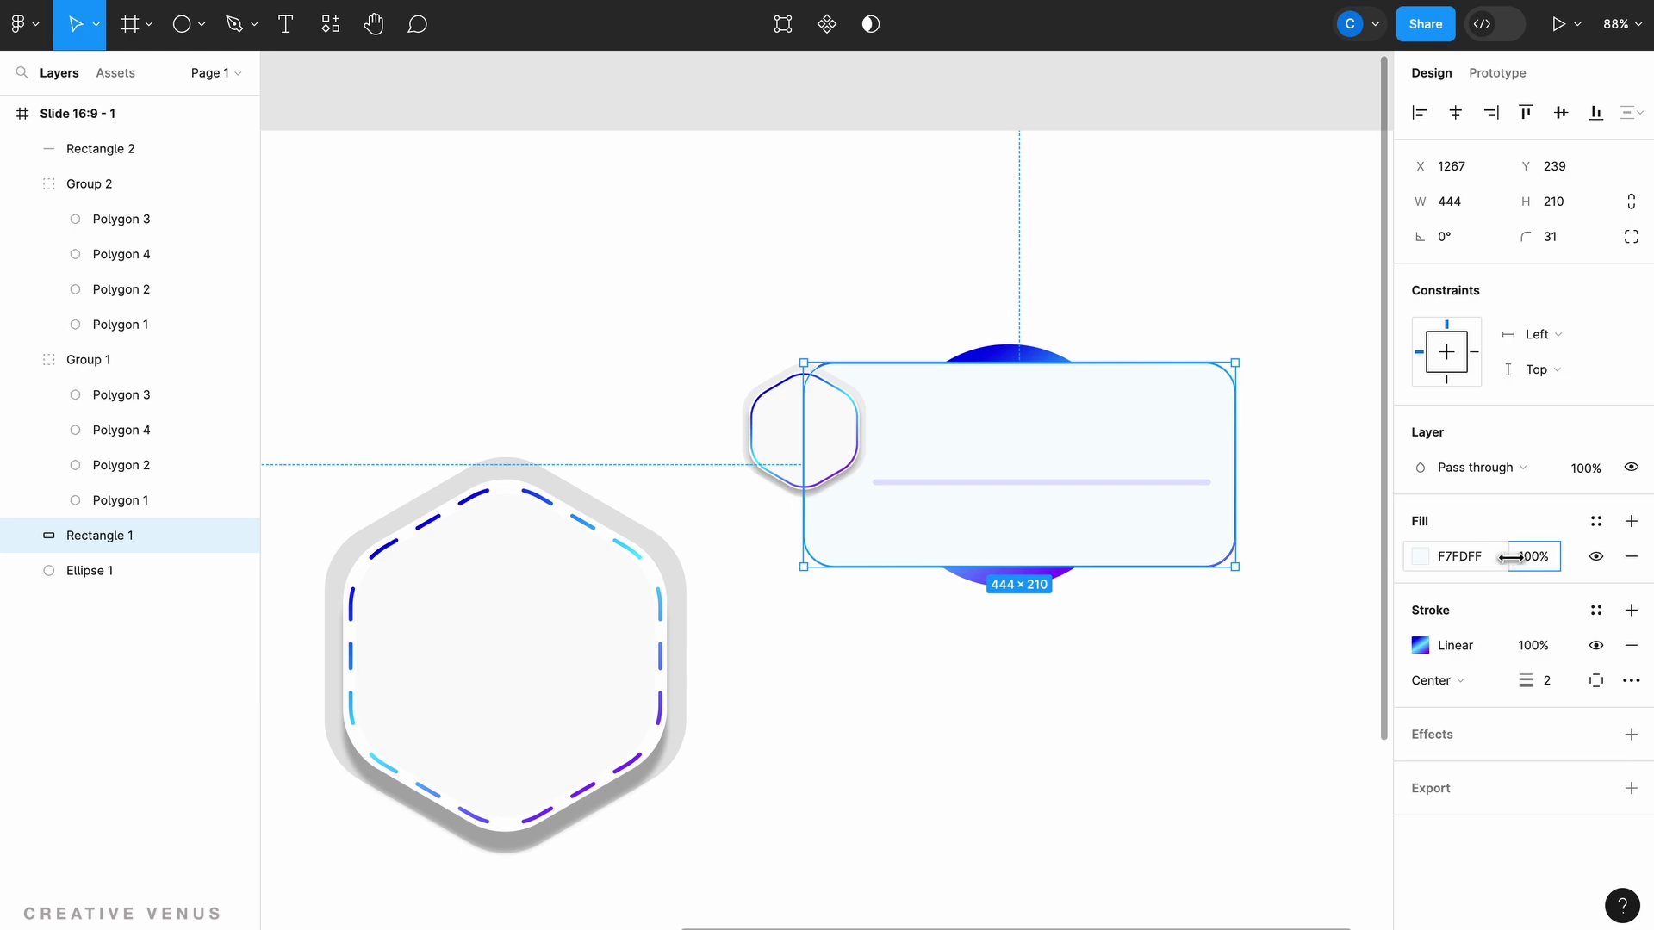
drag(1511, 557, 1499, 557)
Move the circle up-left behind the badge and fade out its blue and purple gradient stops.
drag(1014, 583, 858, 565)
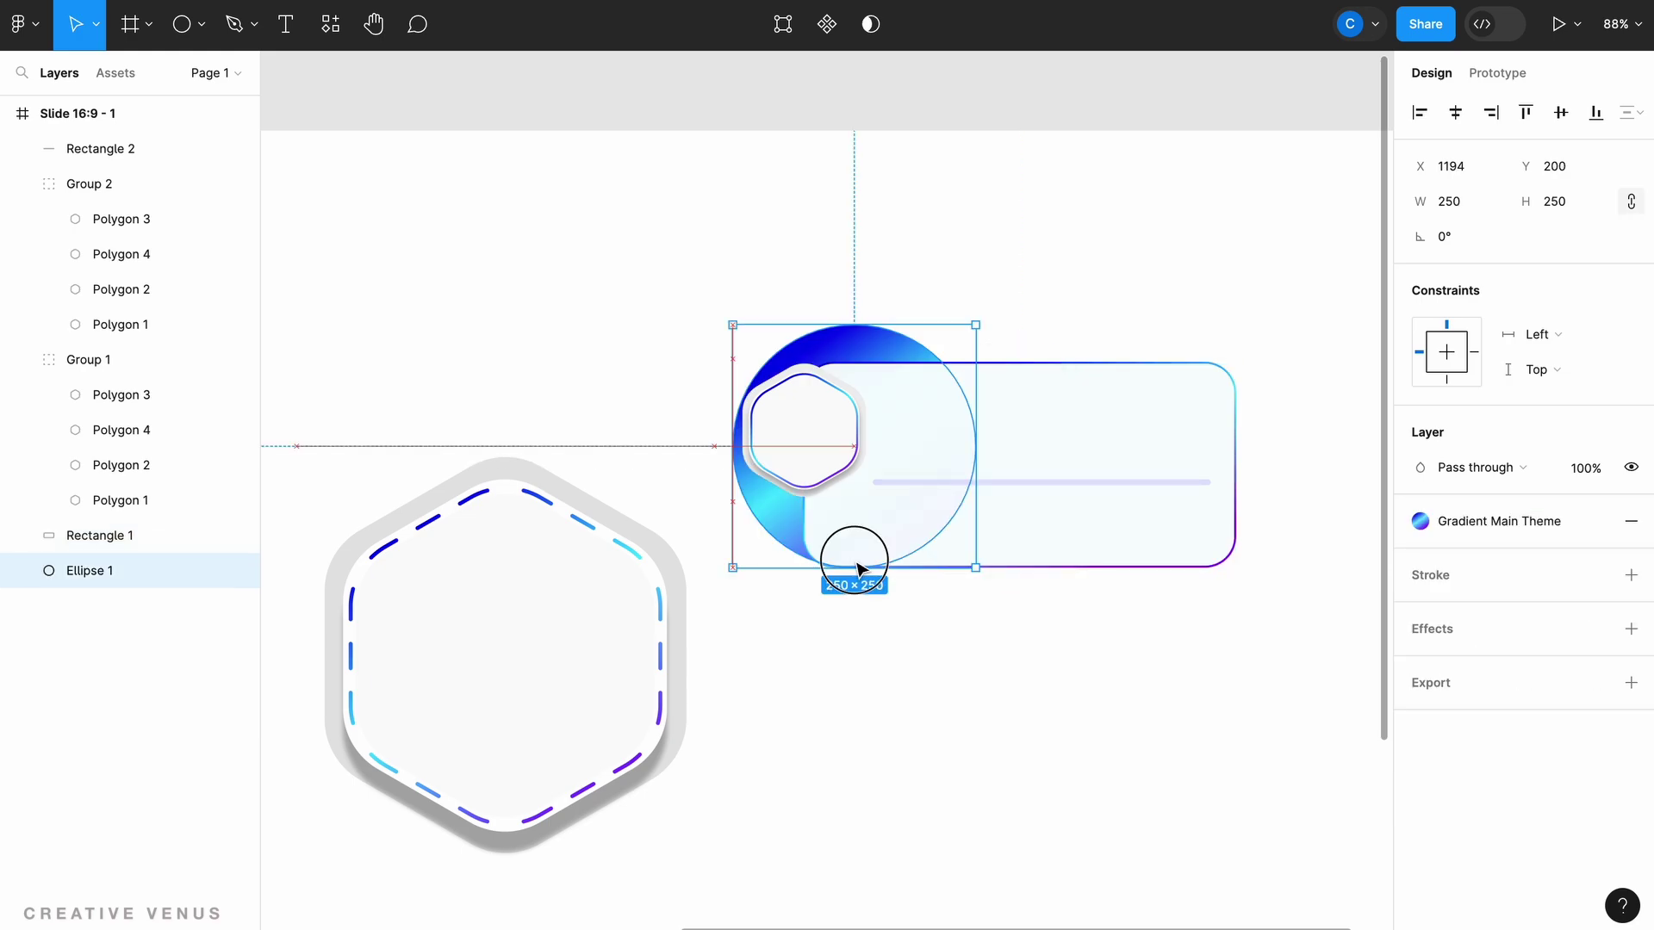
click(1420, 522)
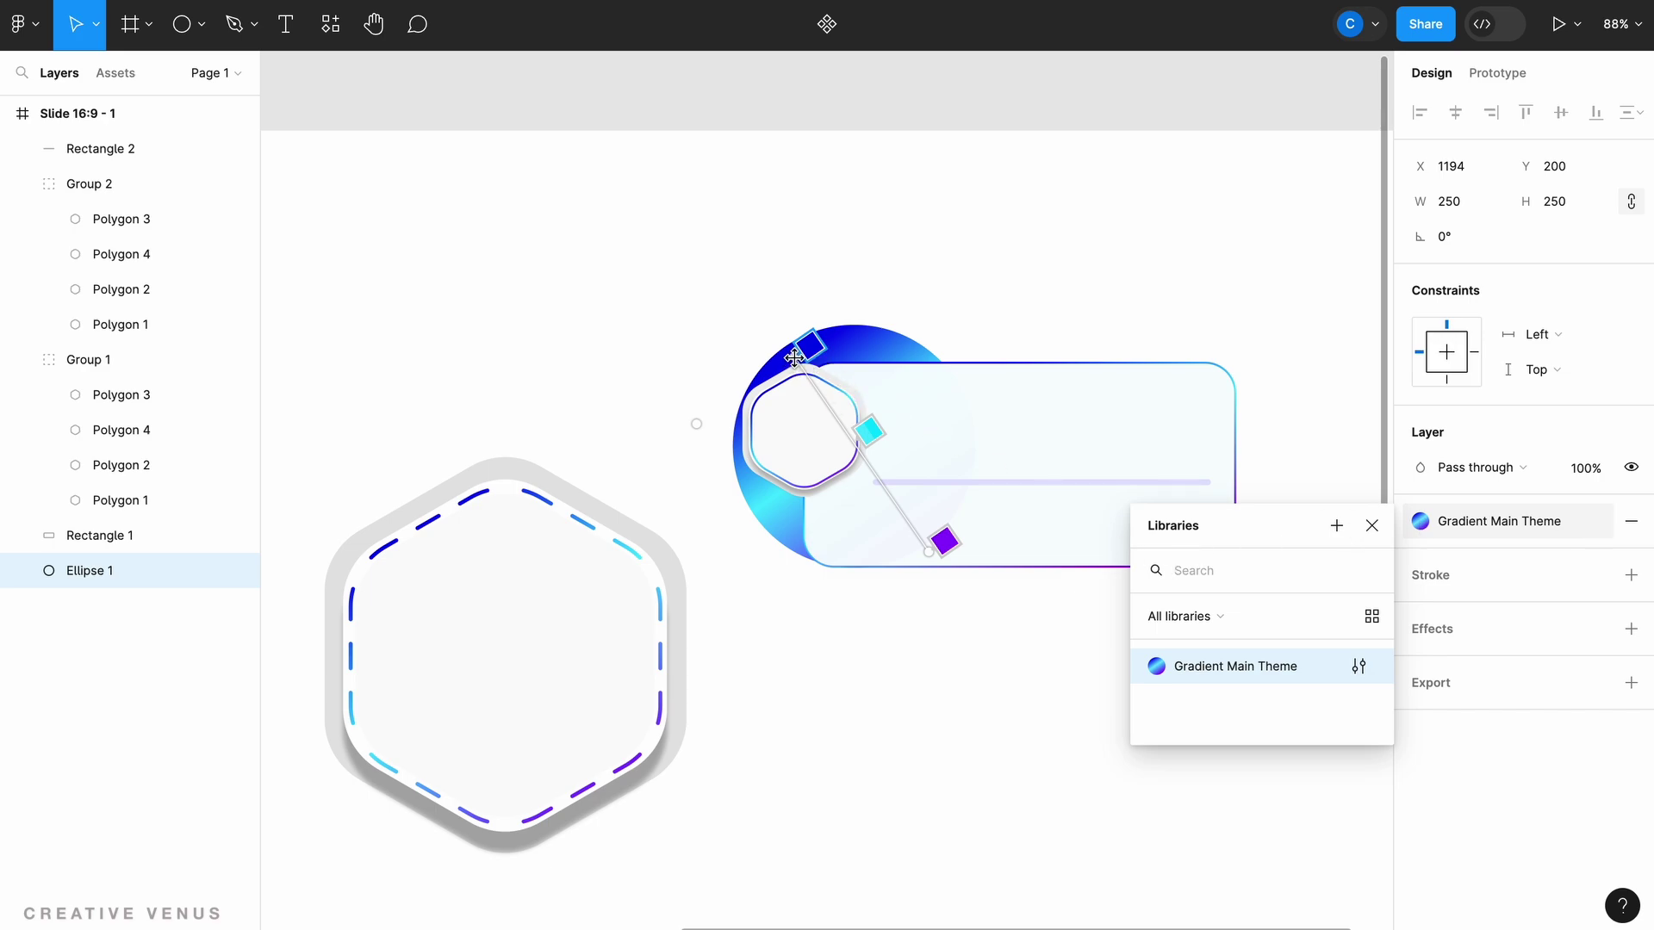
drag(794, 357, 789, 329)
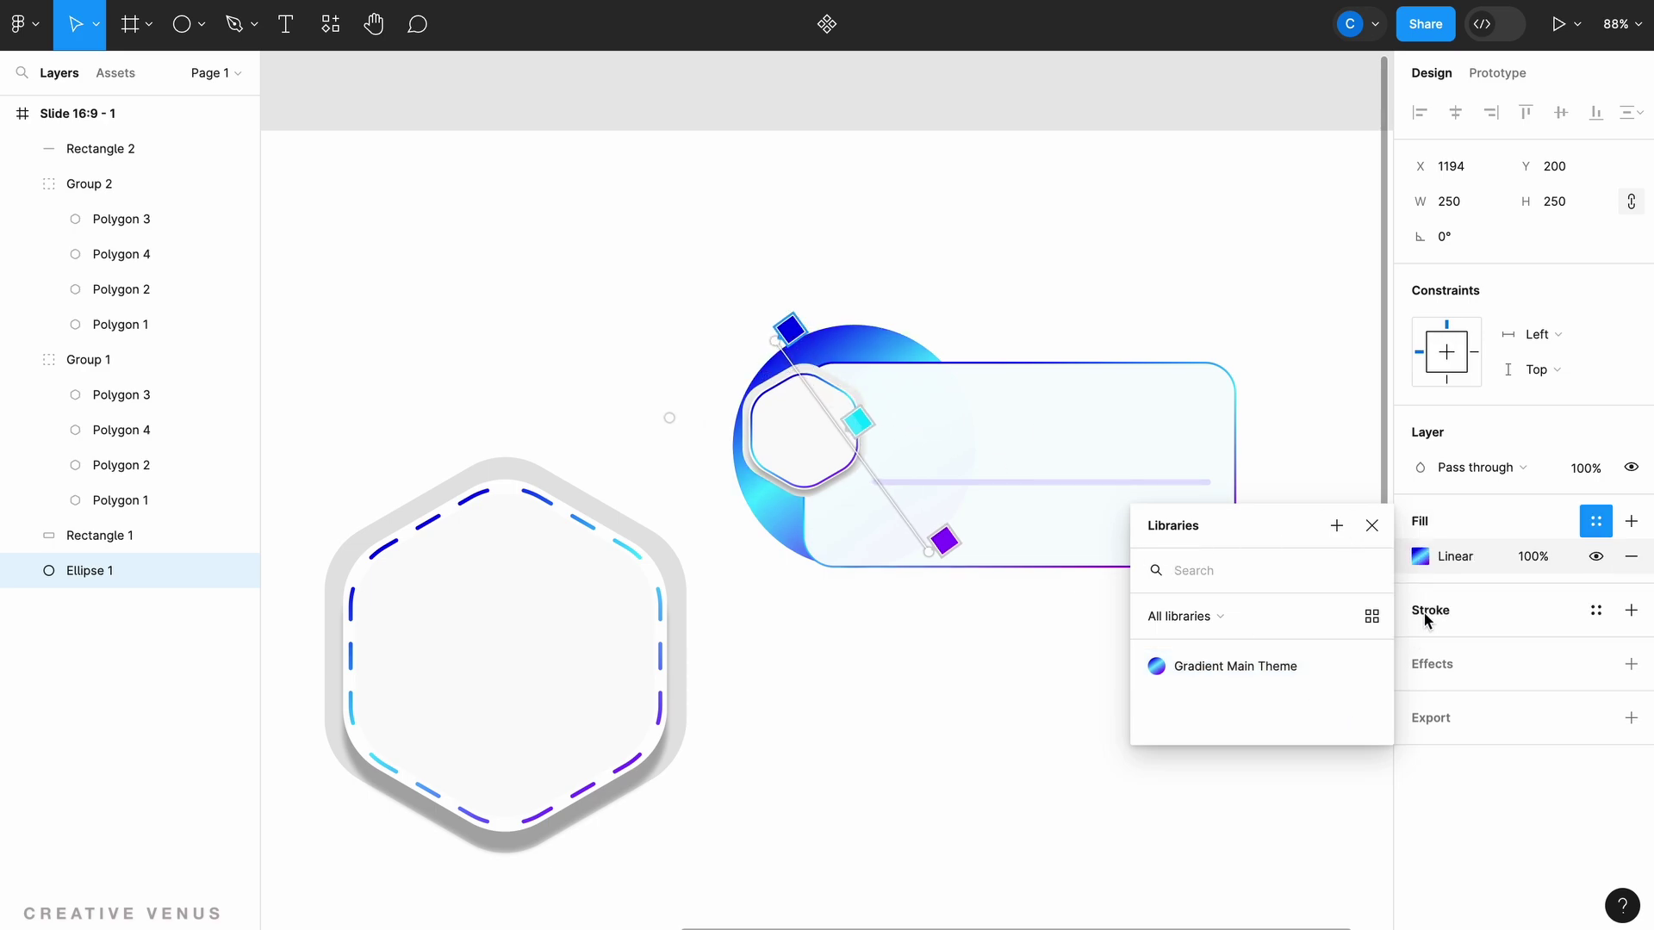
click(1420, 557)
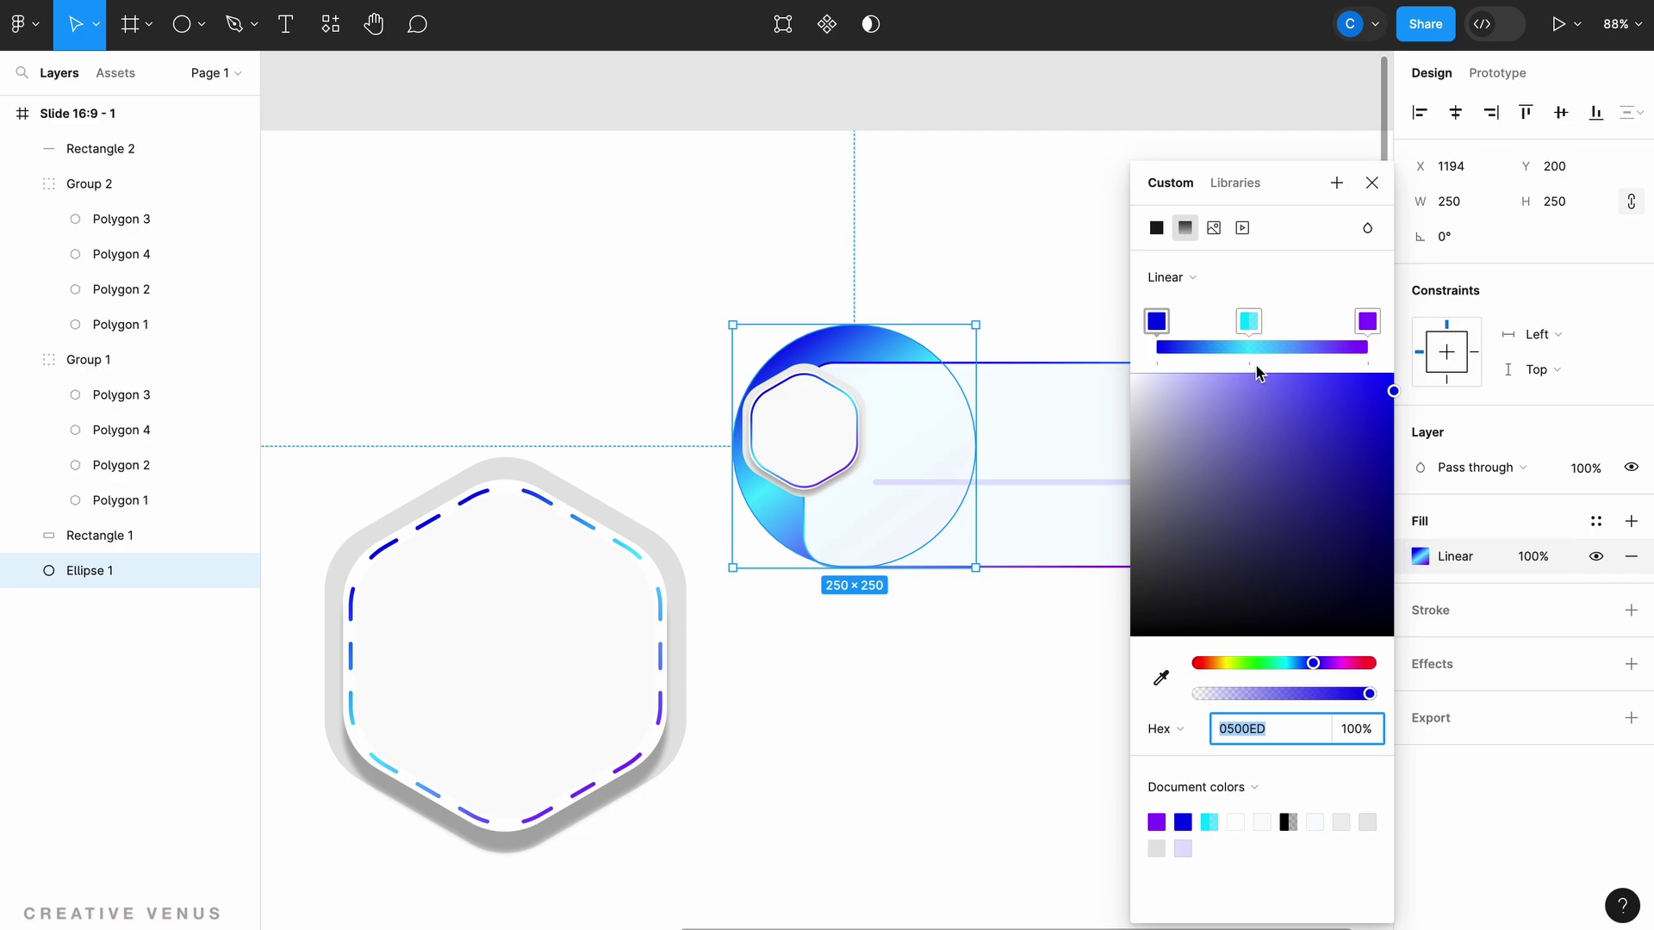
click(1157, 320)
drag(1369, 693, 1197, 695)
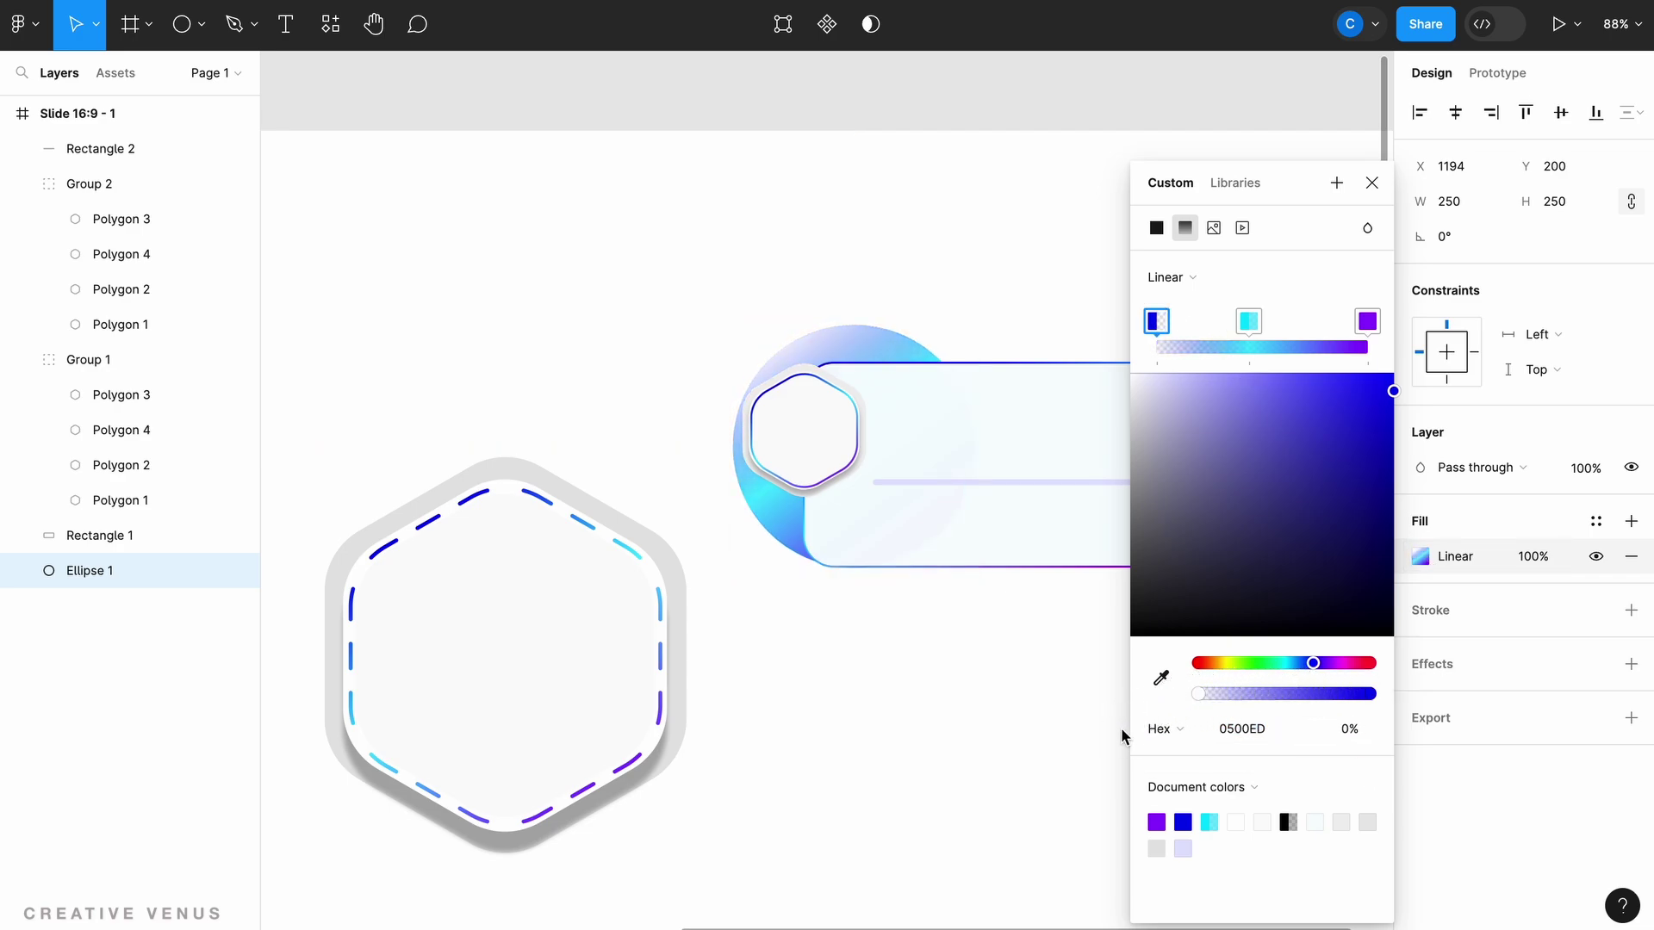
click(1370, 326)
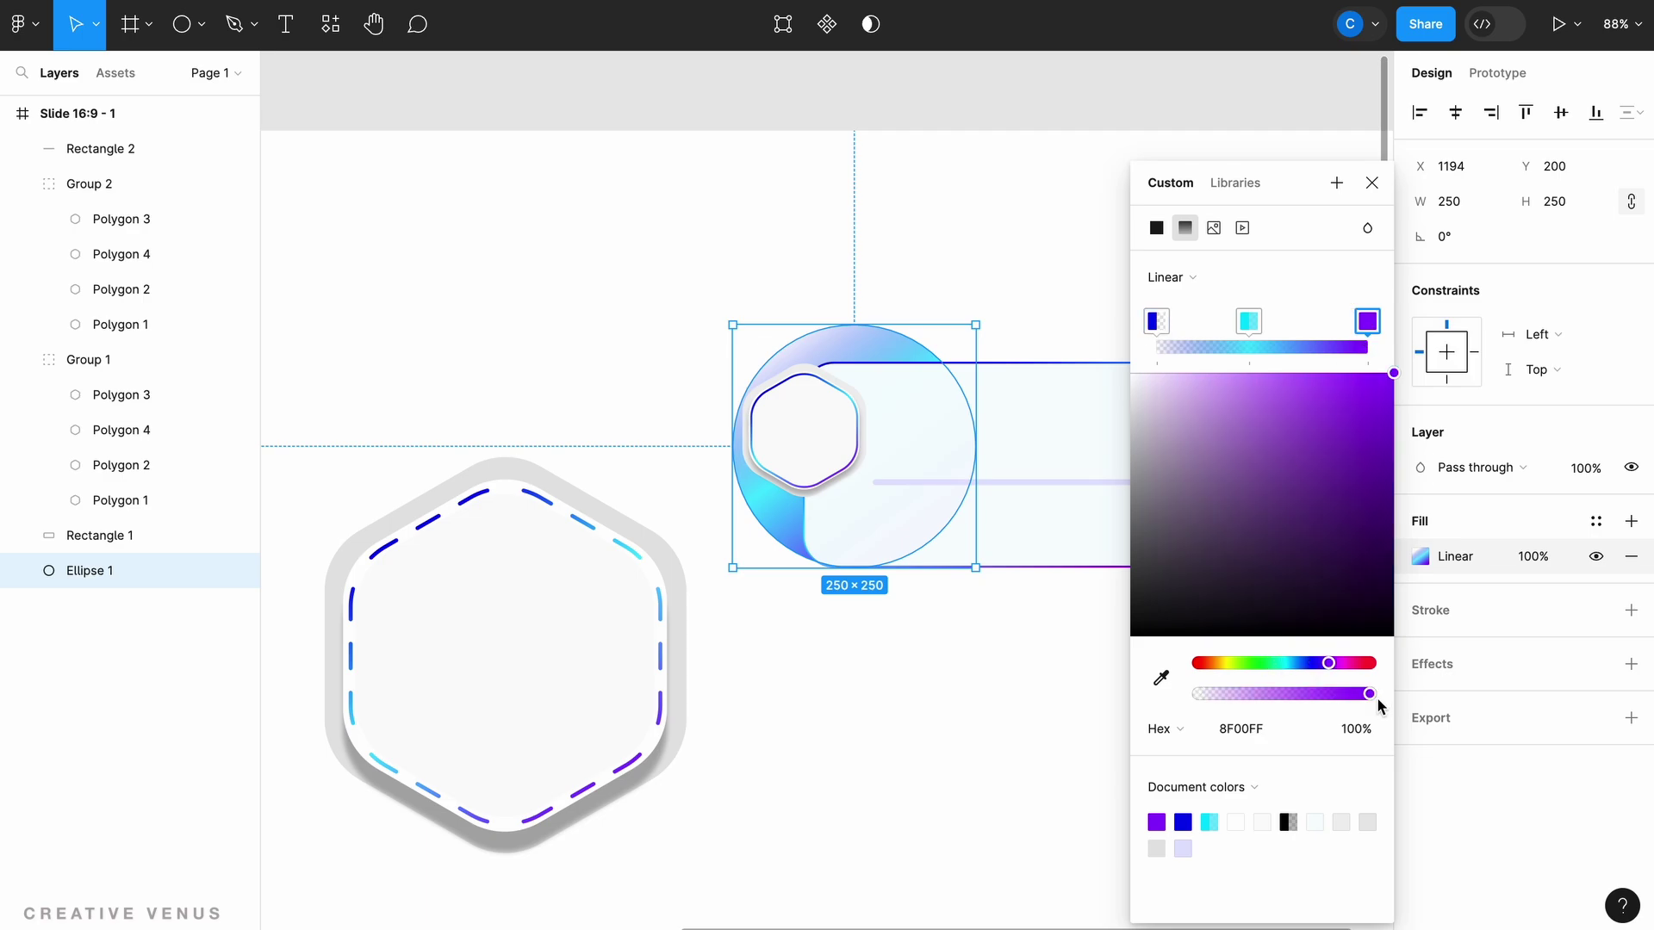
drag(1370, 694, 1066, 692)
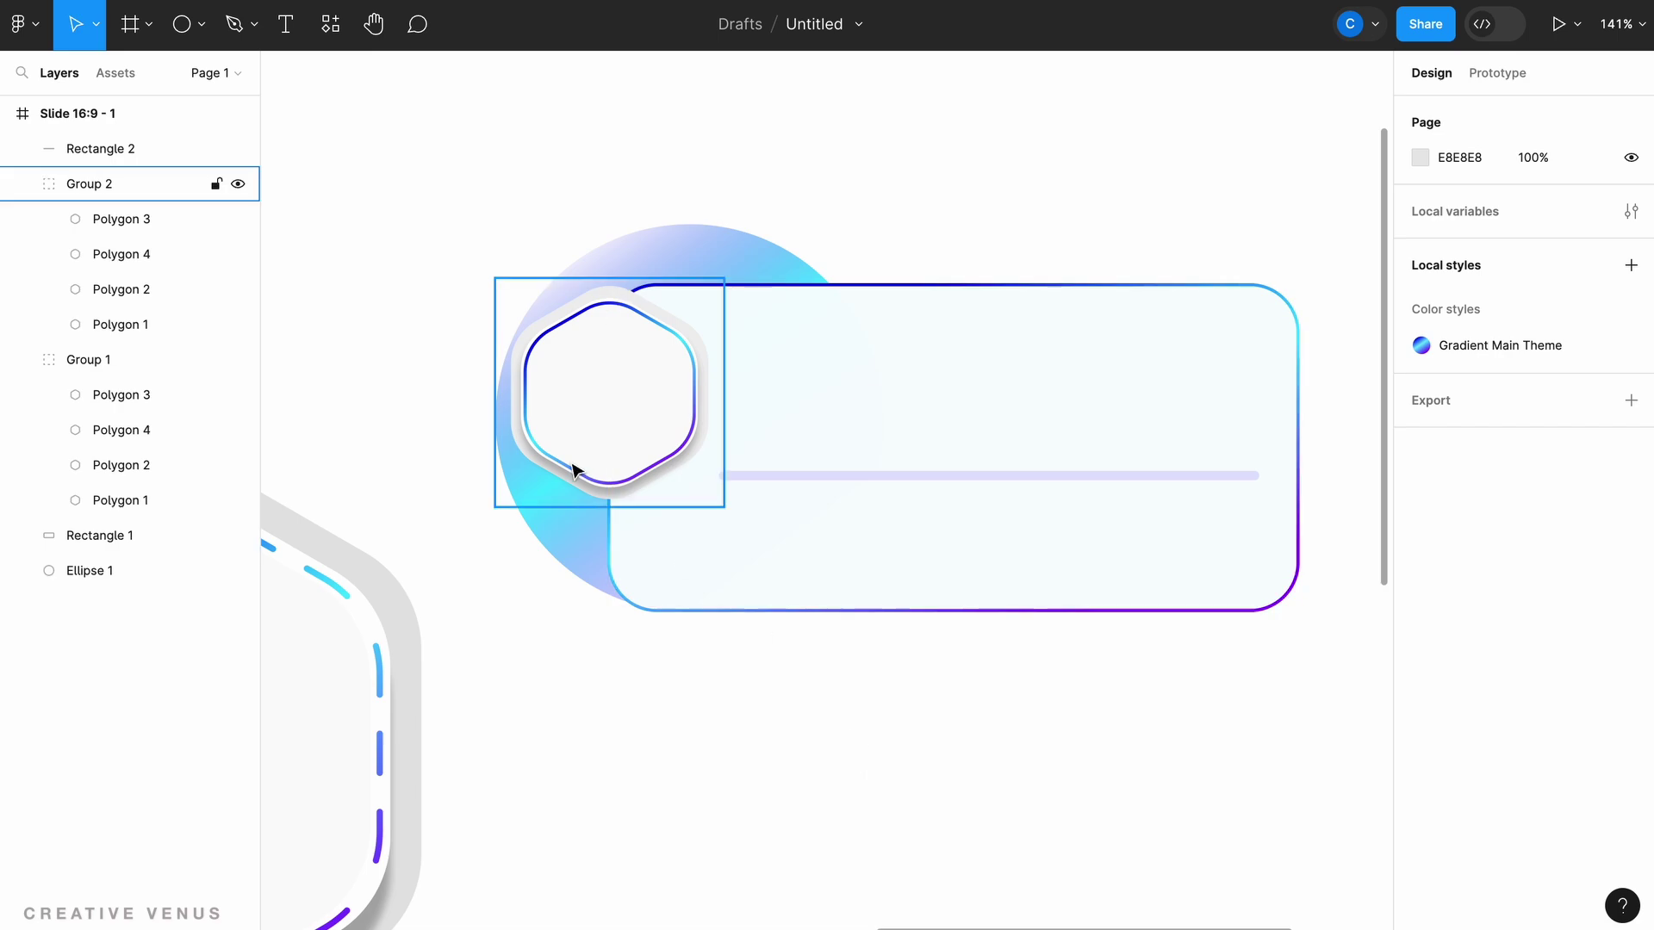
Create a text box inside the hexagon badge using Montserrat Black.
click(302, 36)
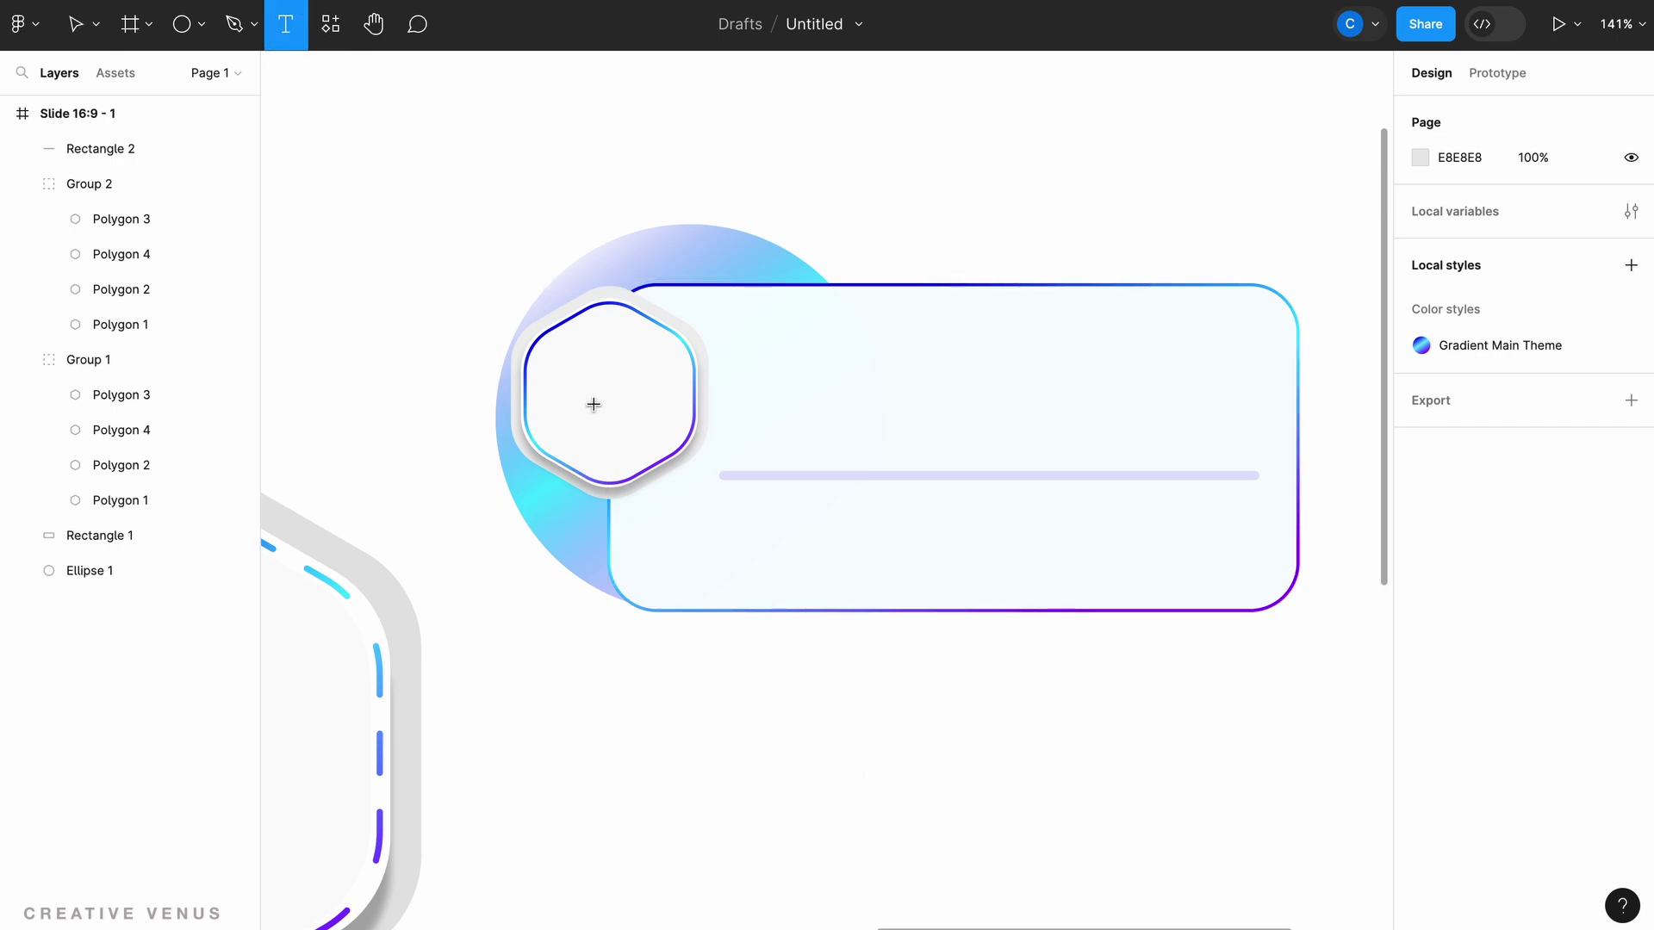
drag(557, 360, 662, 448)
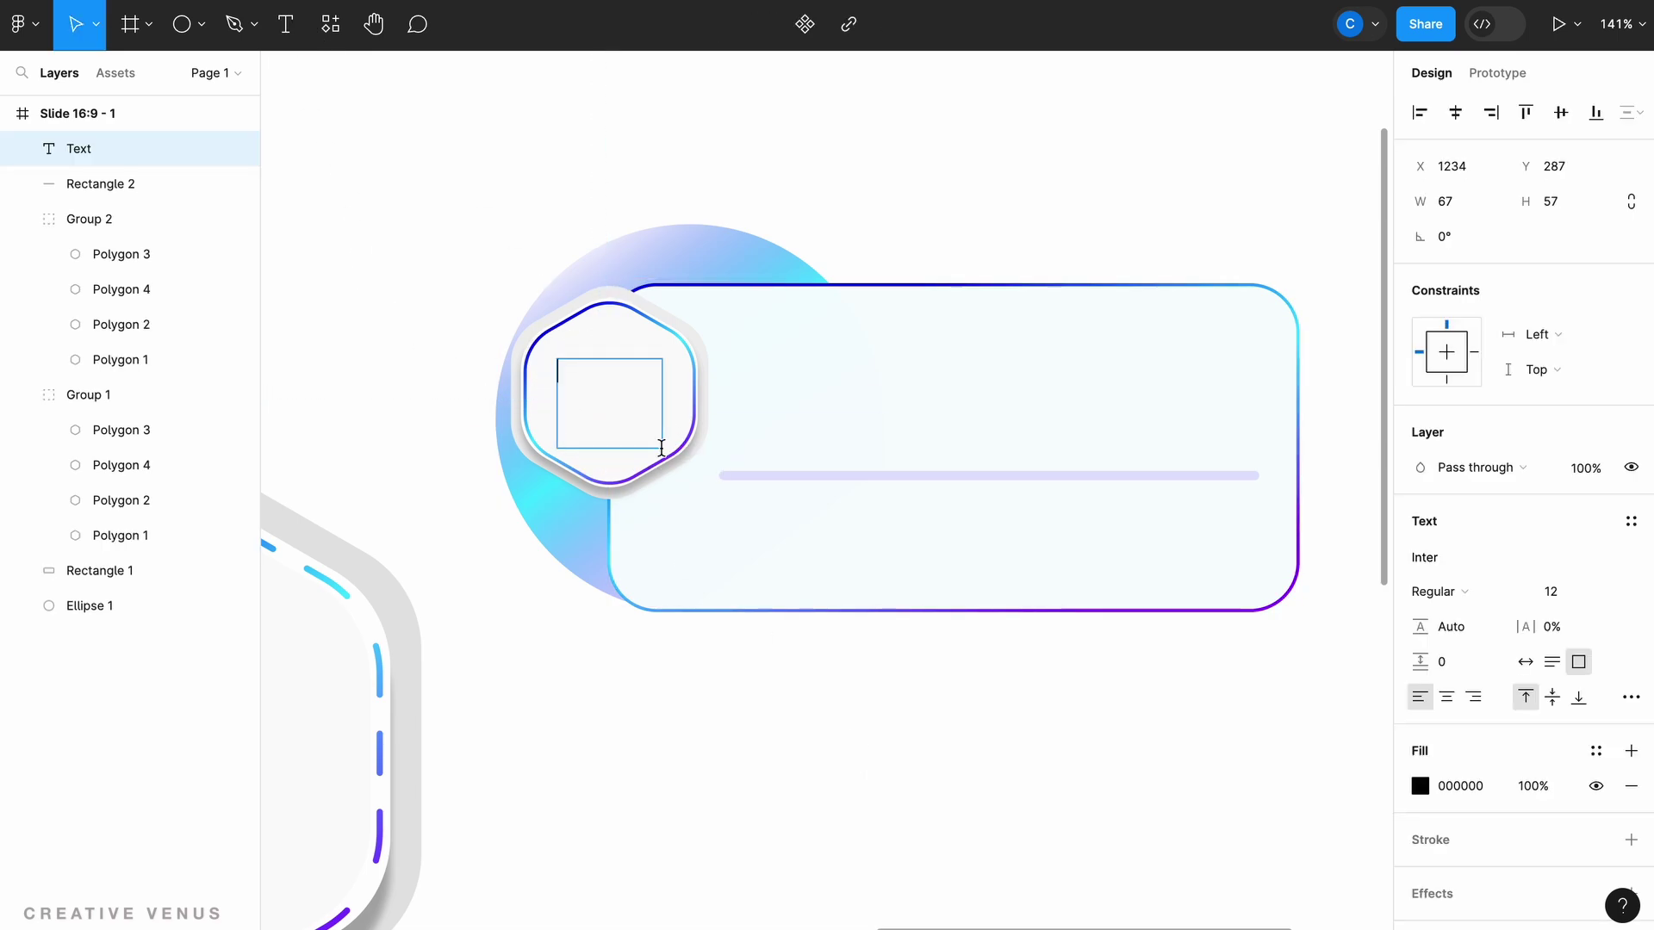
text(A)
key(BackSpace)
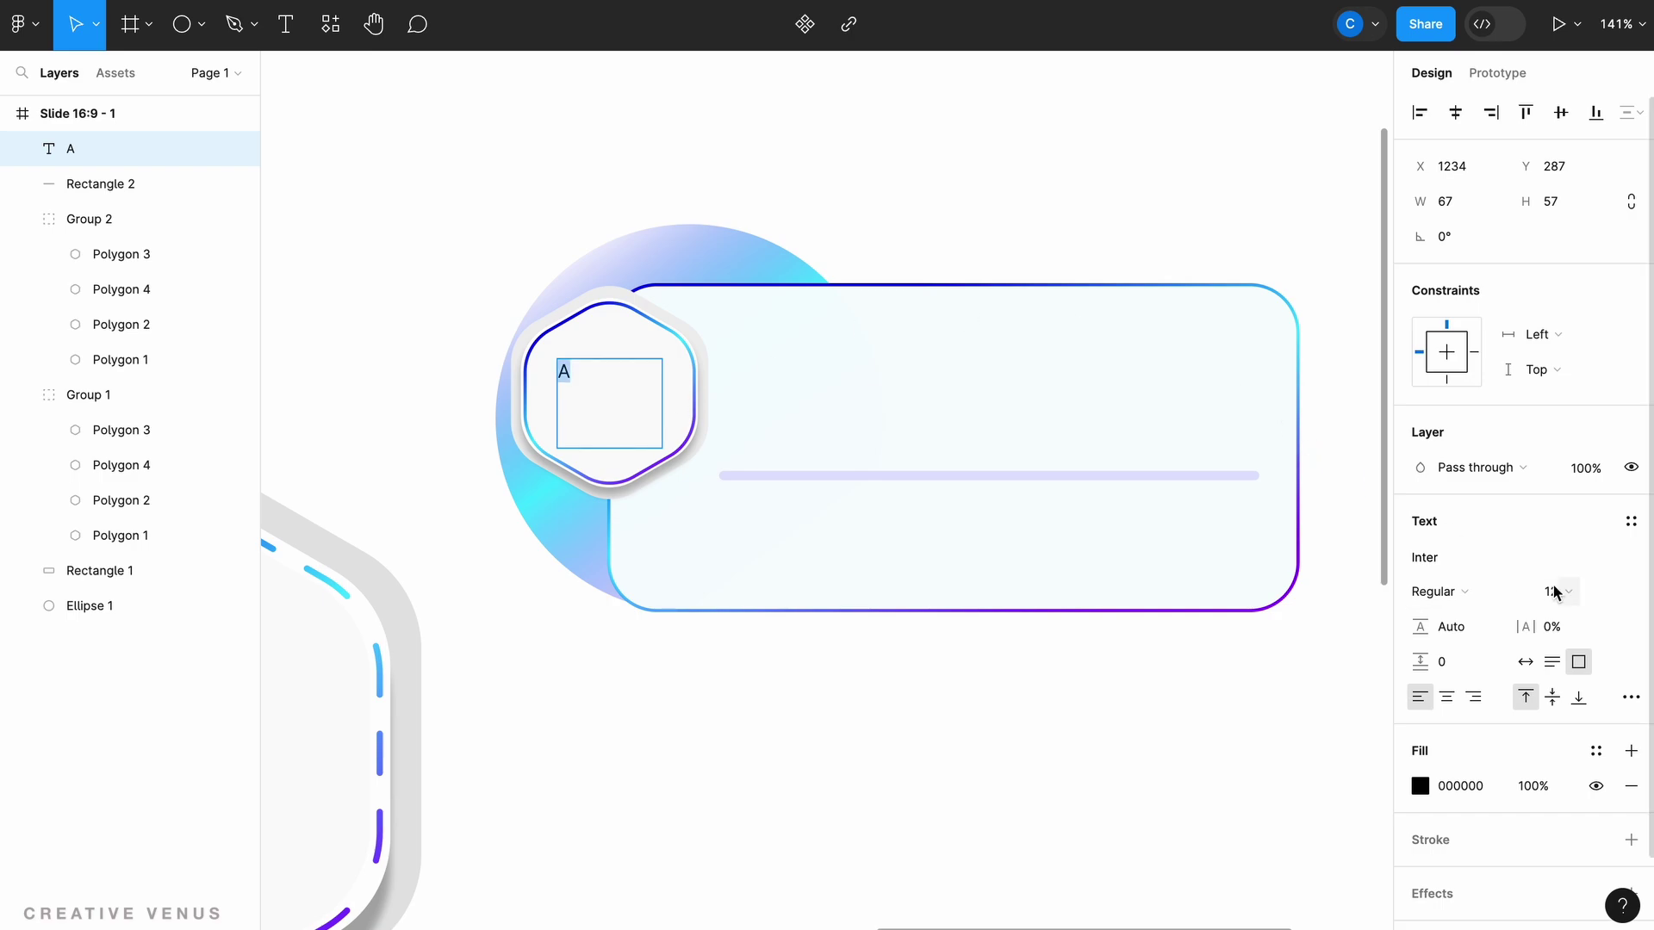
click(1456, 557)
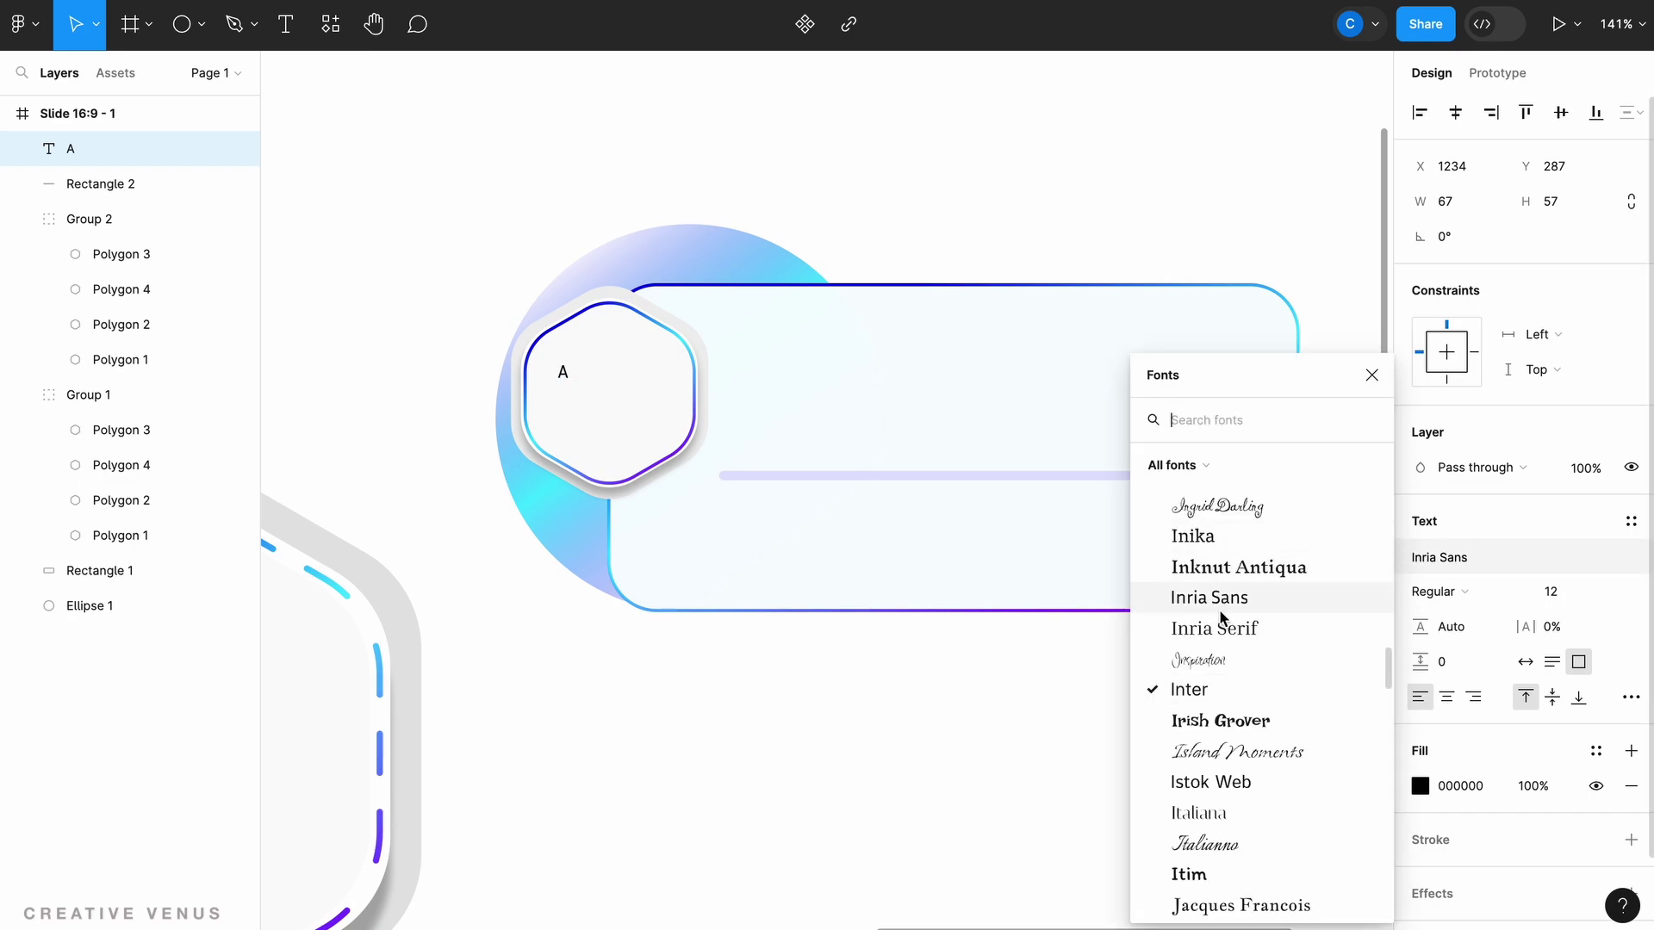
text(mont)
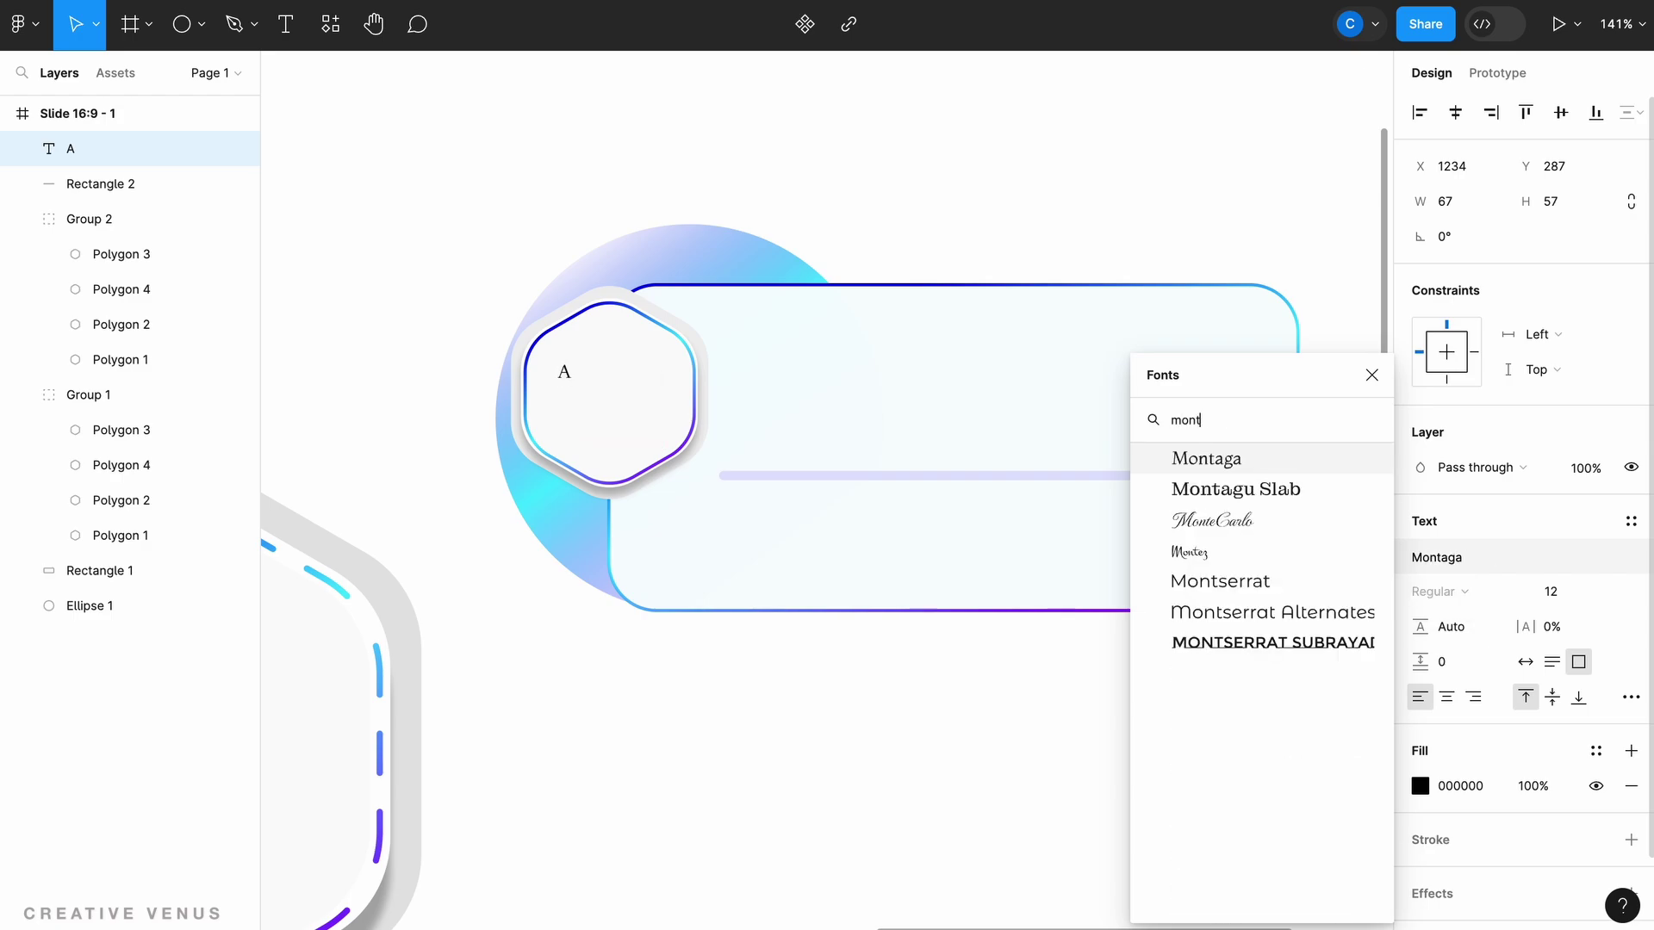
click(1262, 595)
click(1447, 592)
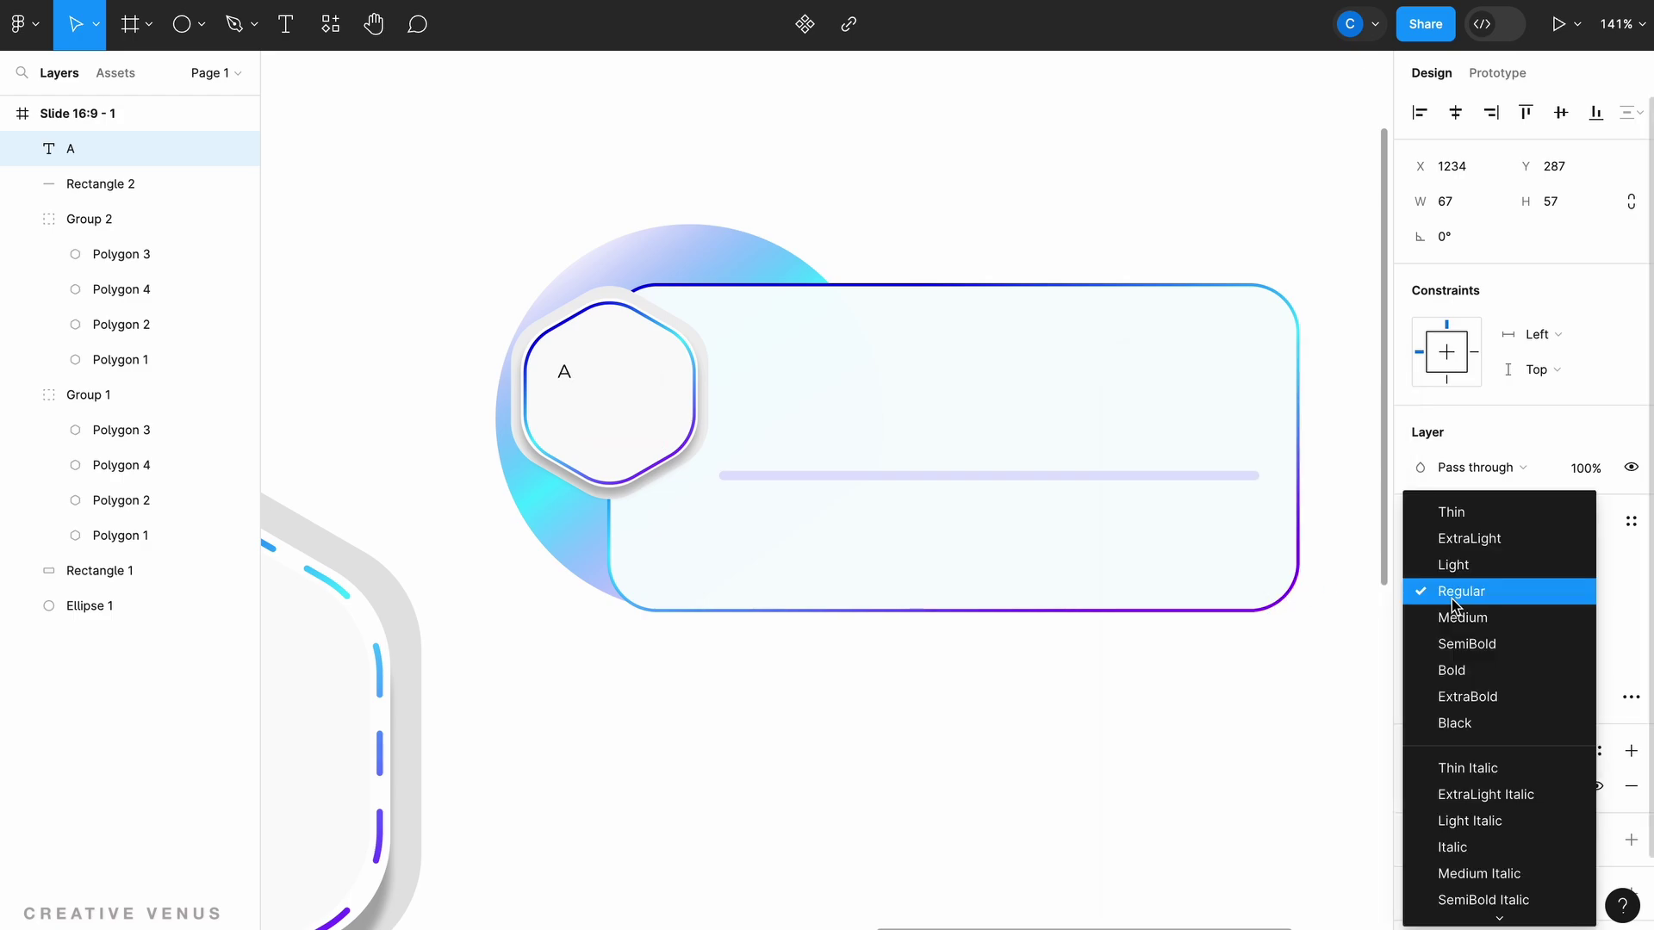
click(1457, 722)
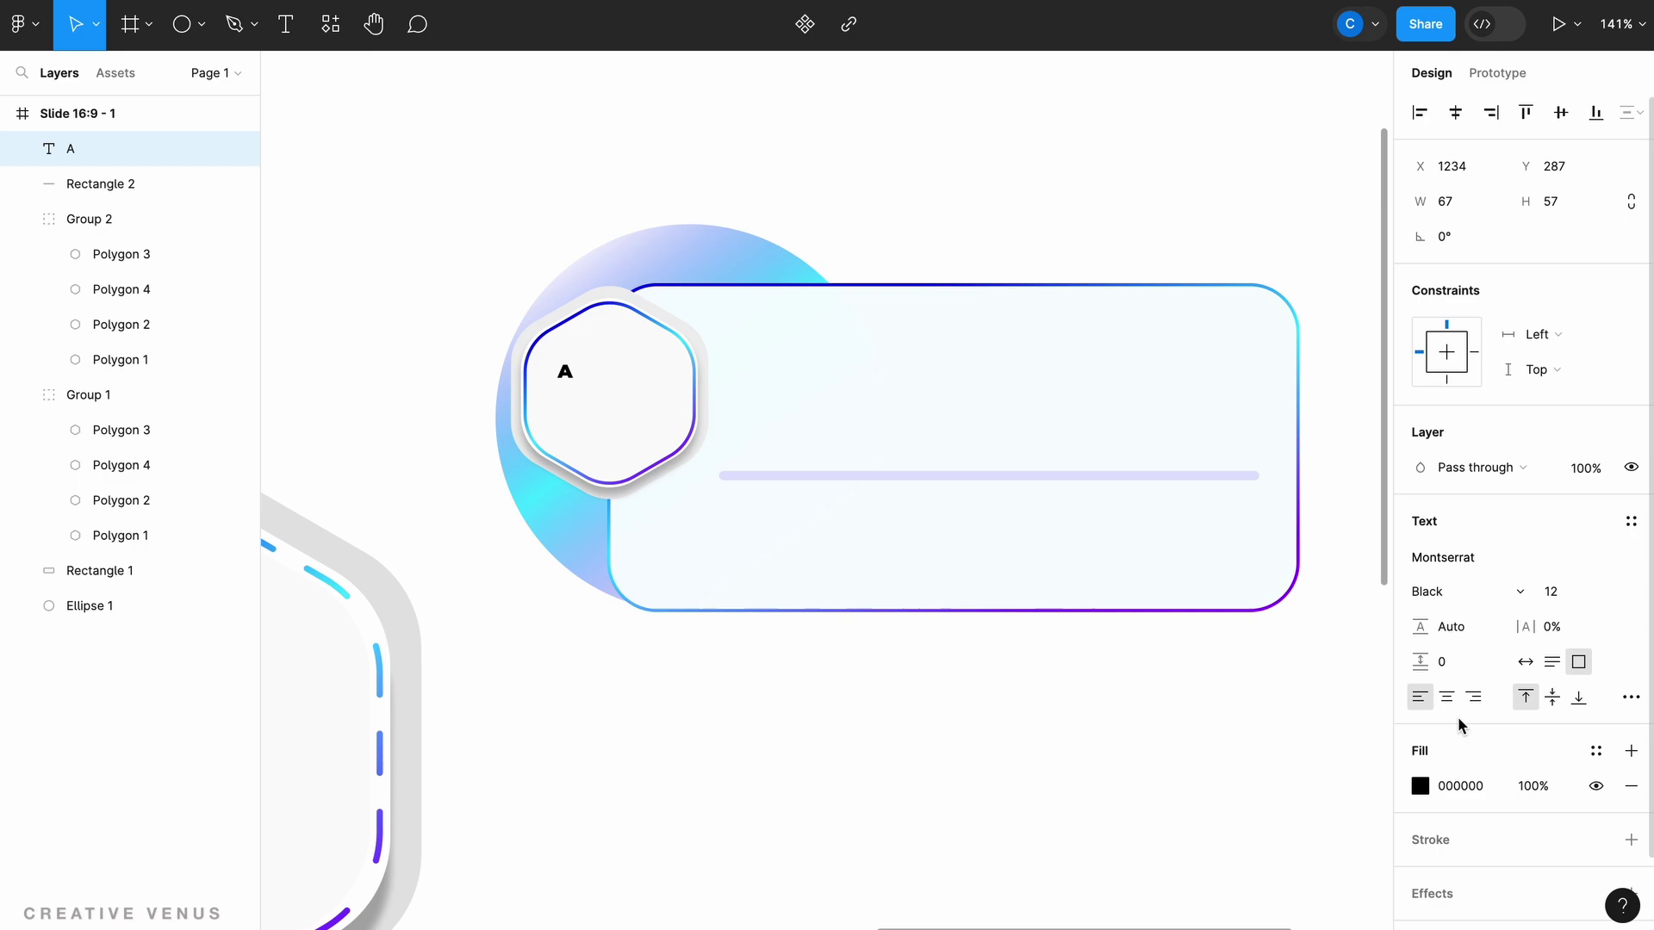
Fill the letter A with the Gradient Main Theme style and set its font size to 80.
click(1423, 782)
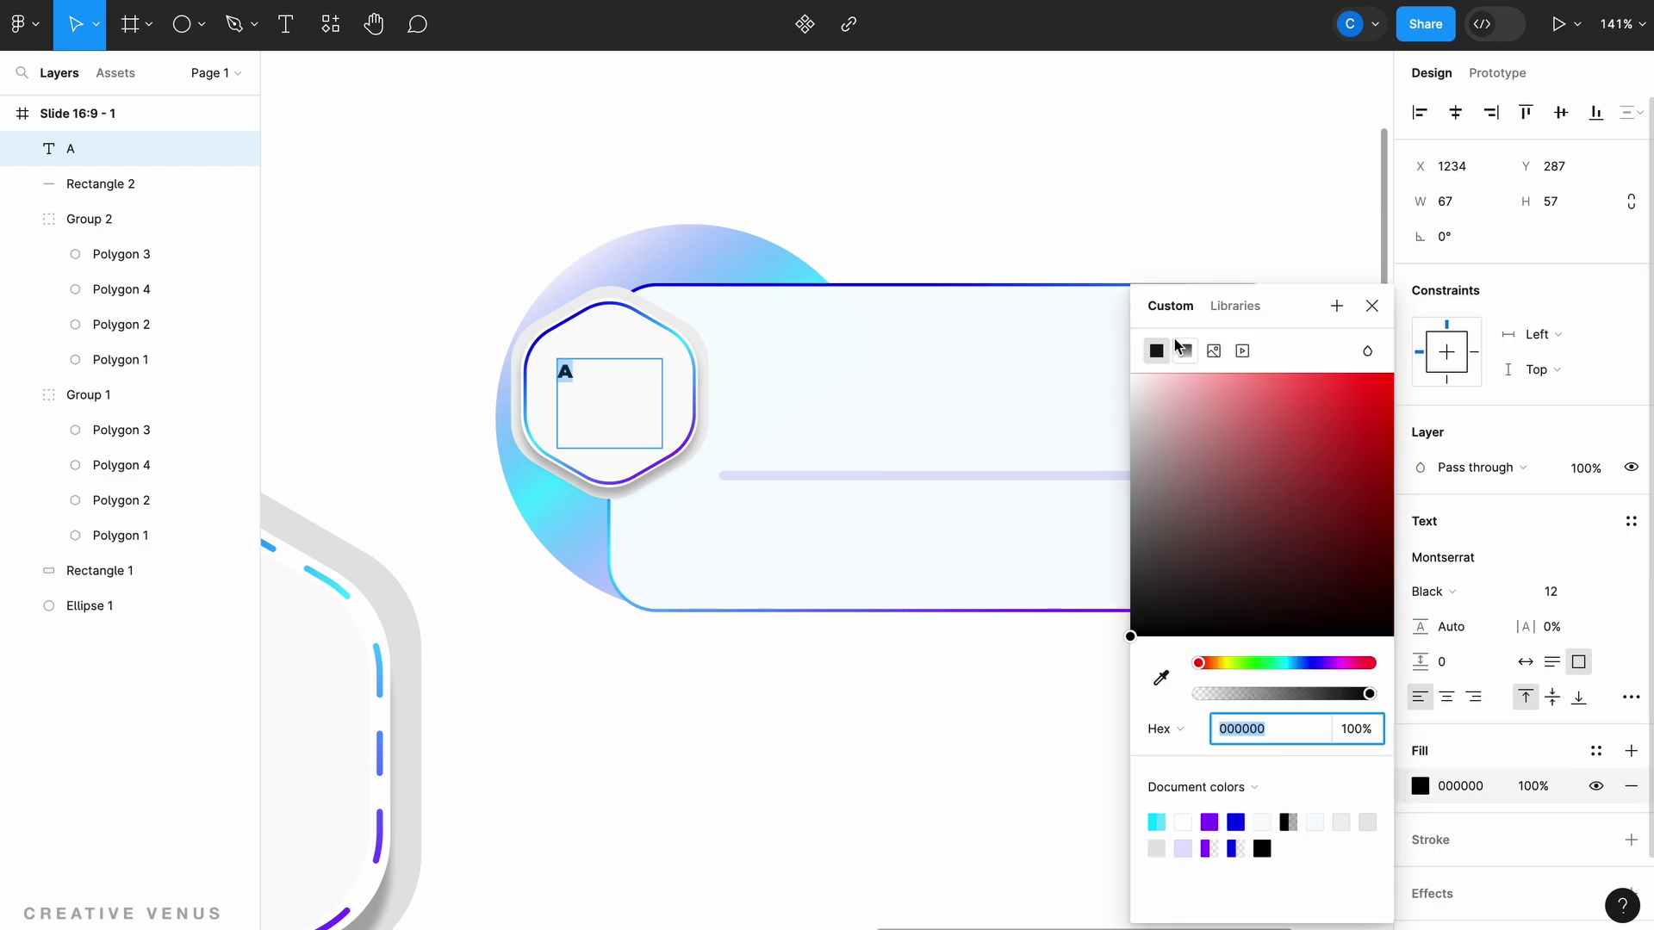
click(1235, 306)
click(1248, 446)
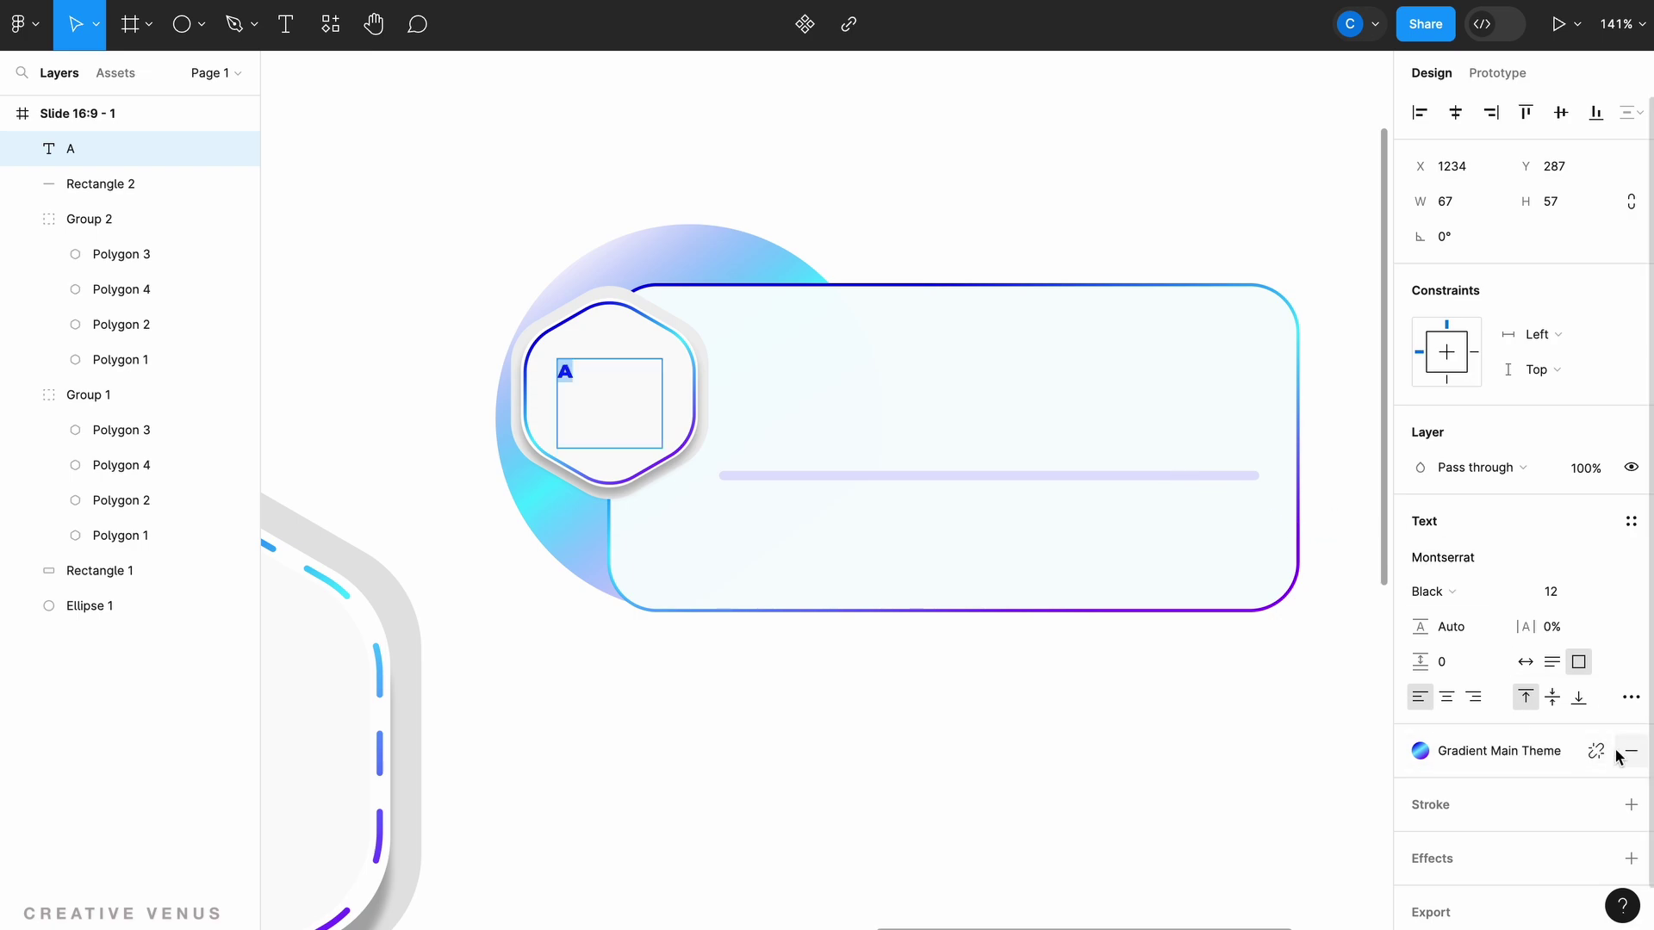
click(1555, 589)
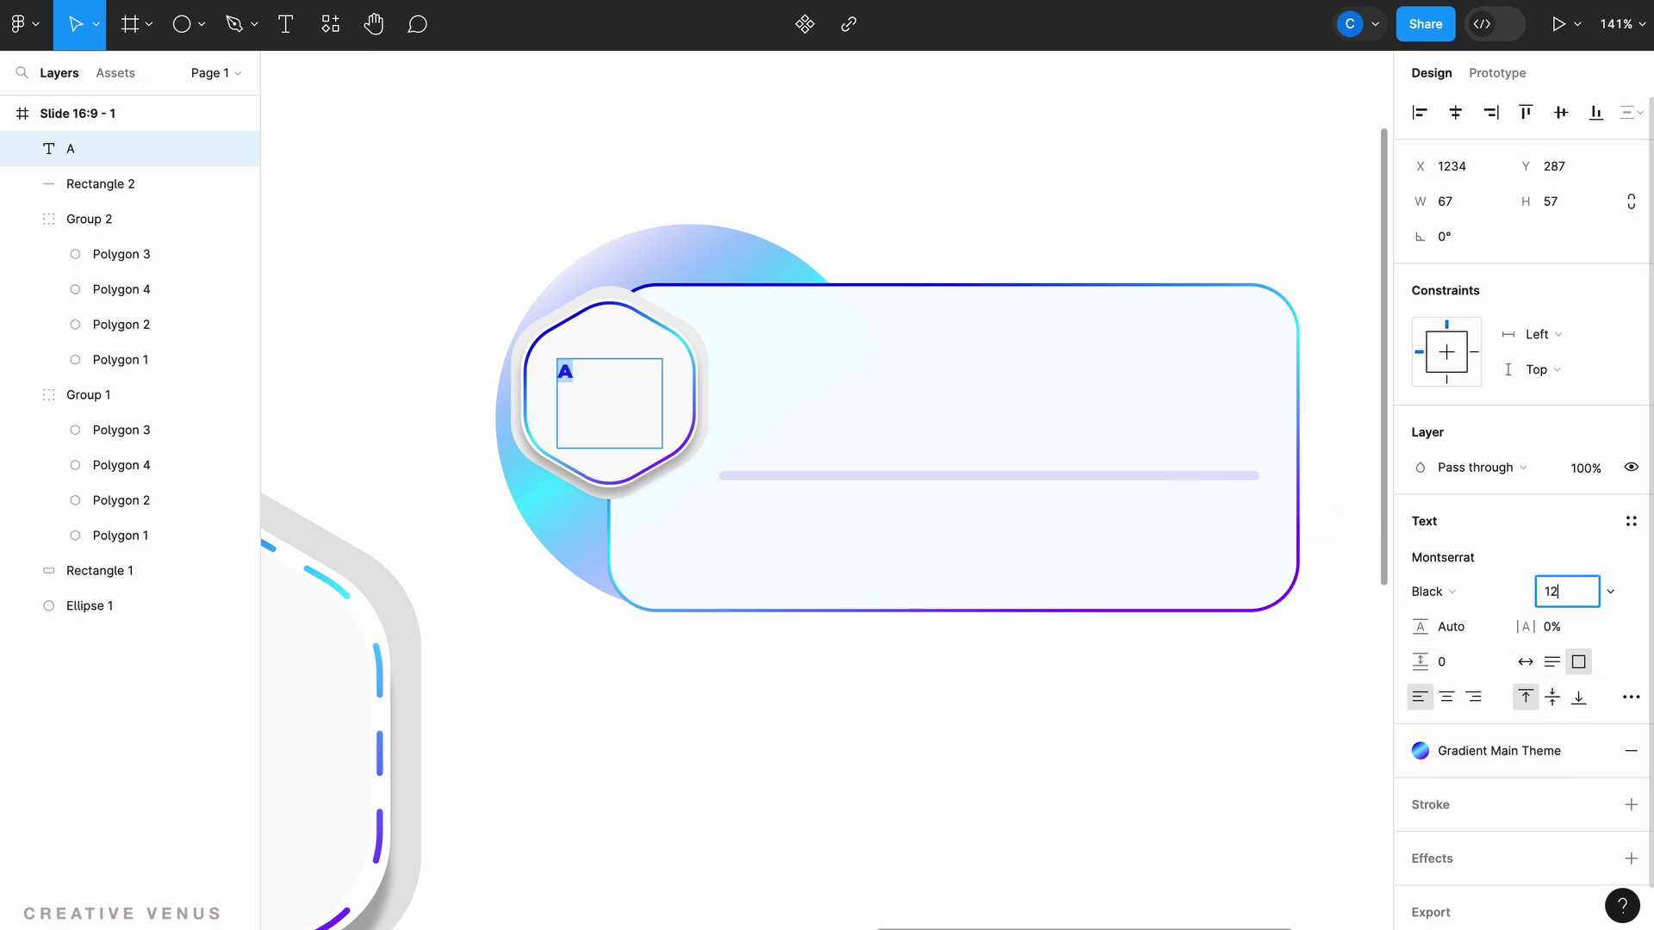
text(0)
key(Return)
click(1581, 594)
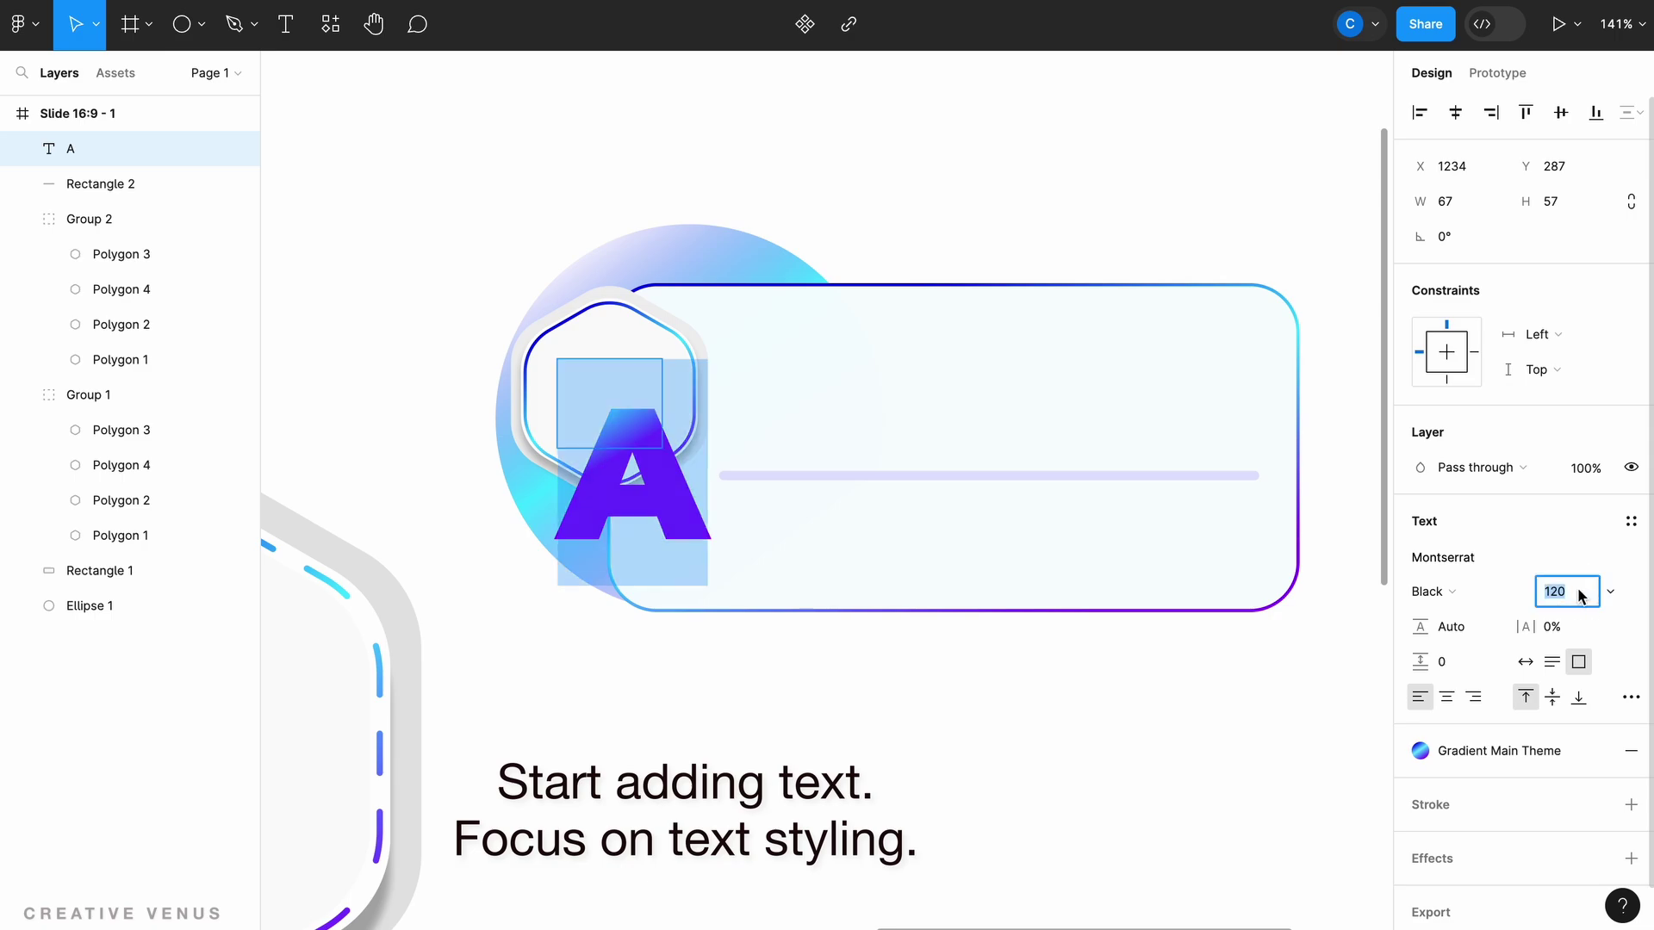
text(00)
key(Return)
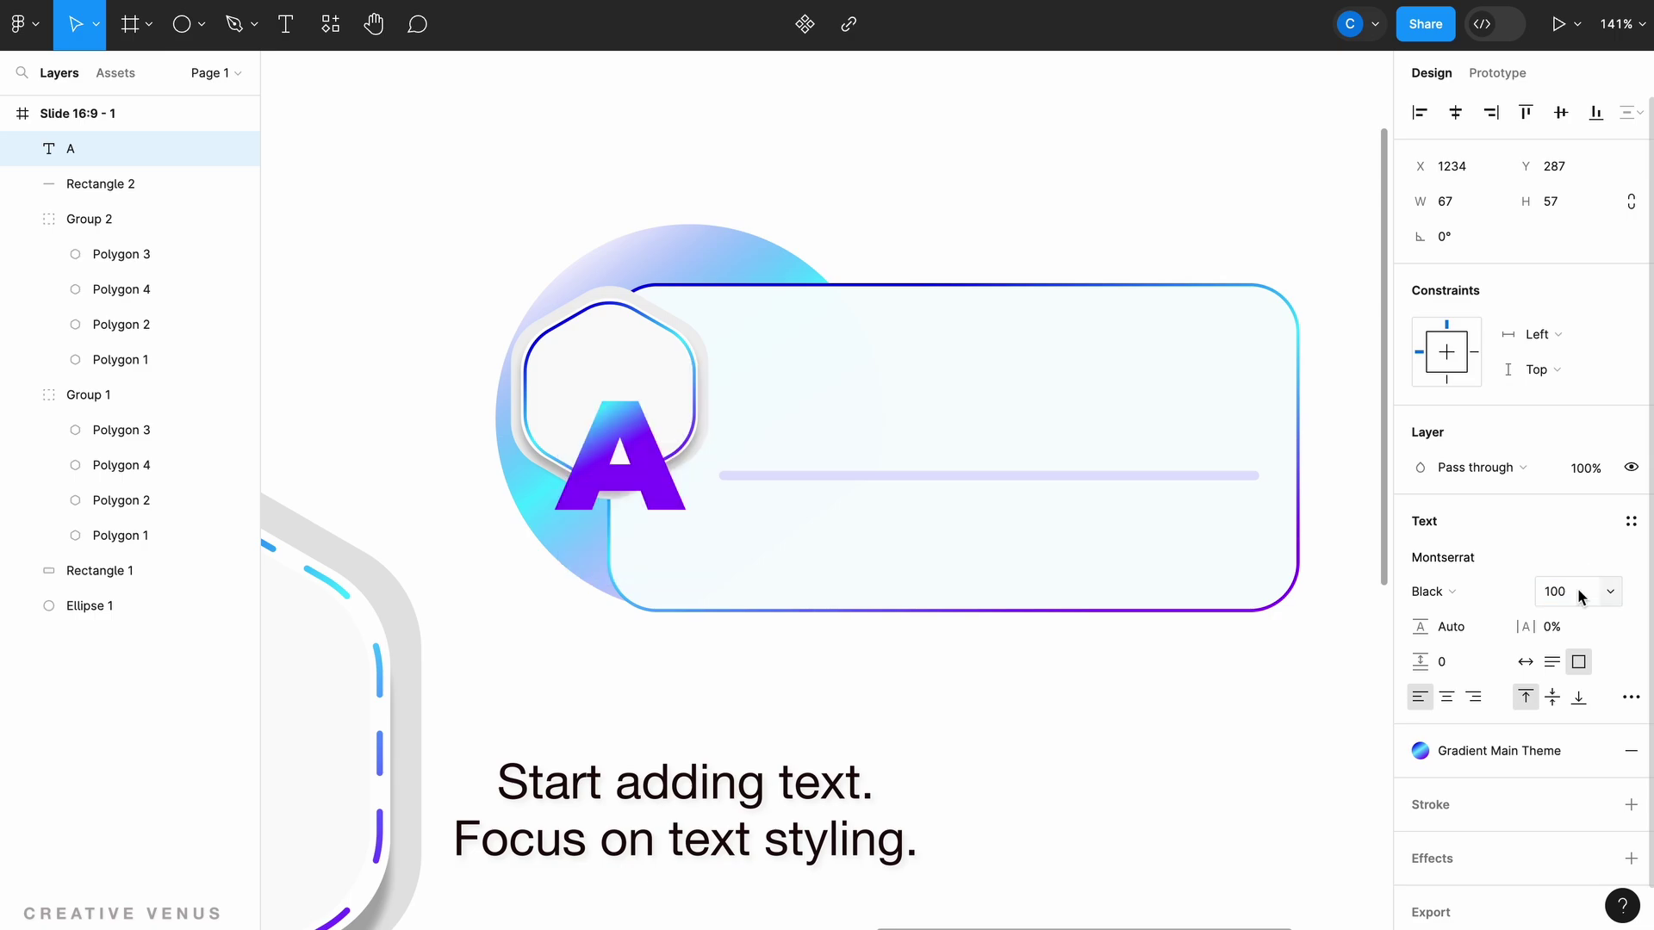
click(1582, 595)
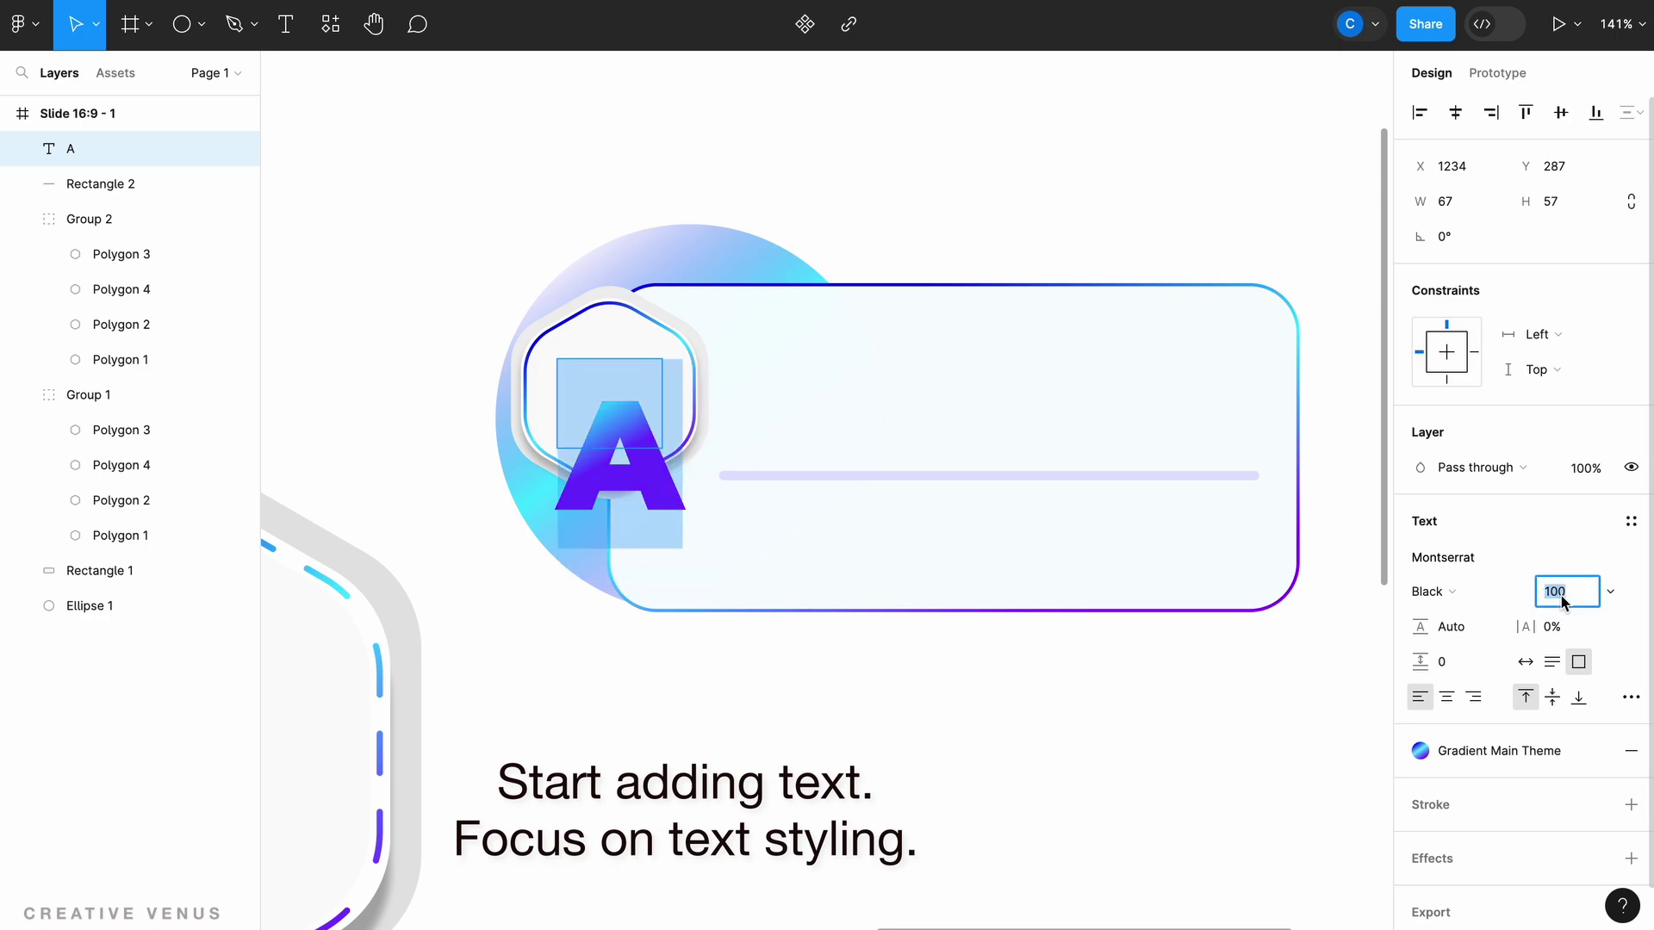
text(80)
key(Return)
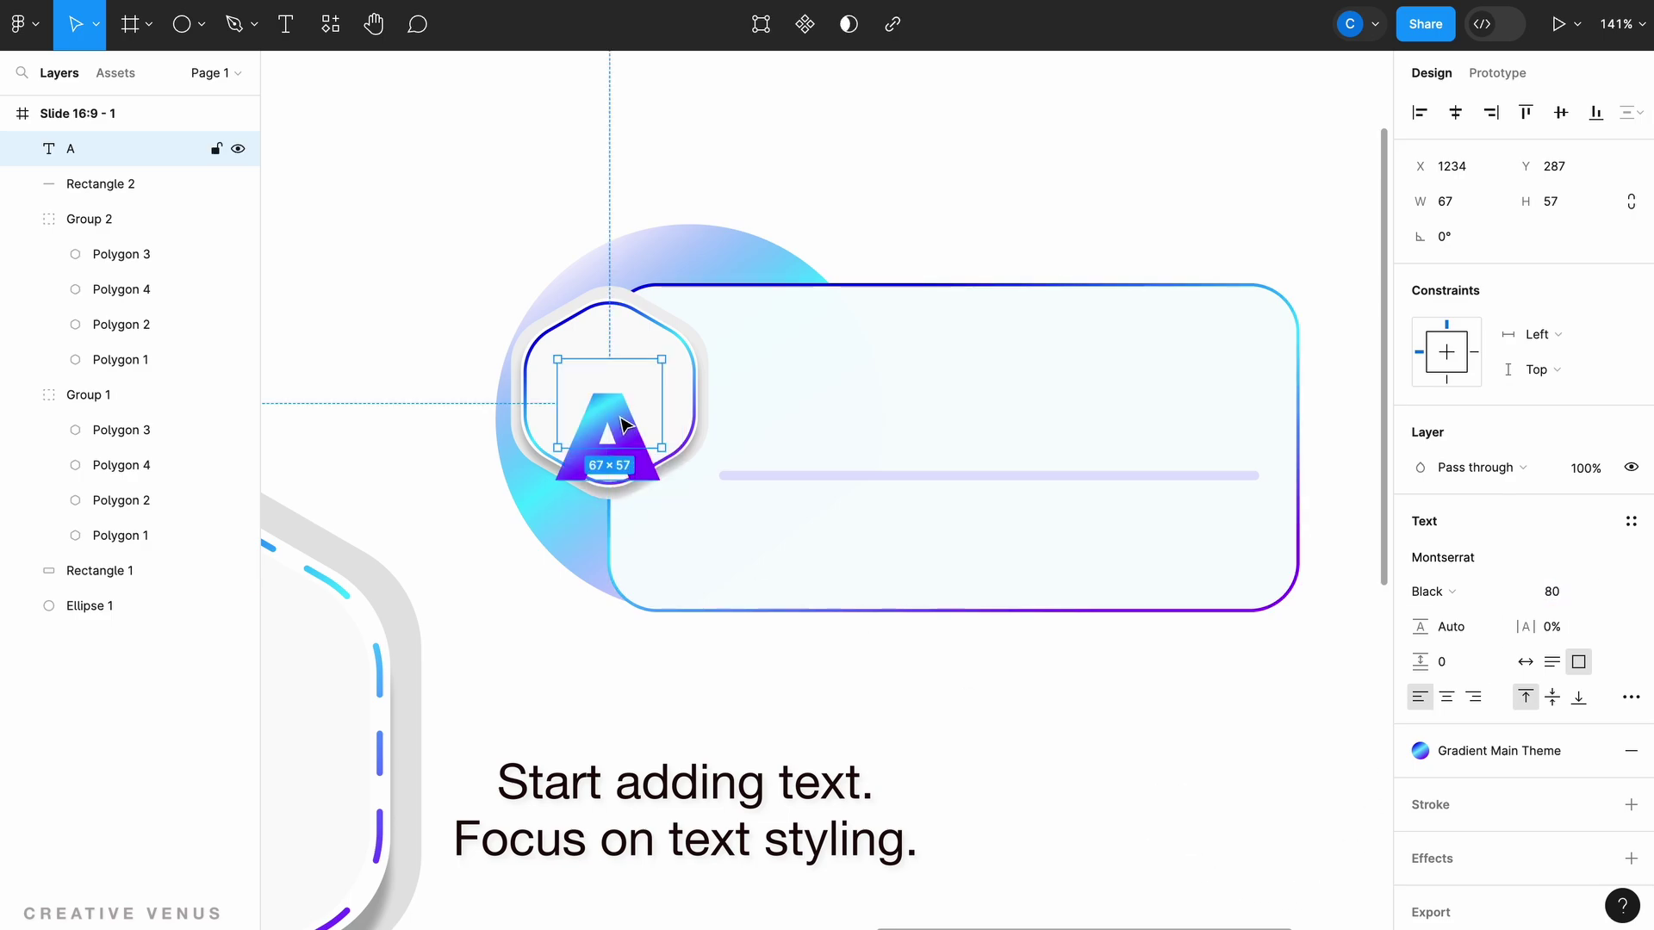
Centre the A vertically and horizontally, then nudge it slightly up in the badge.
click(1549, 702)
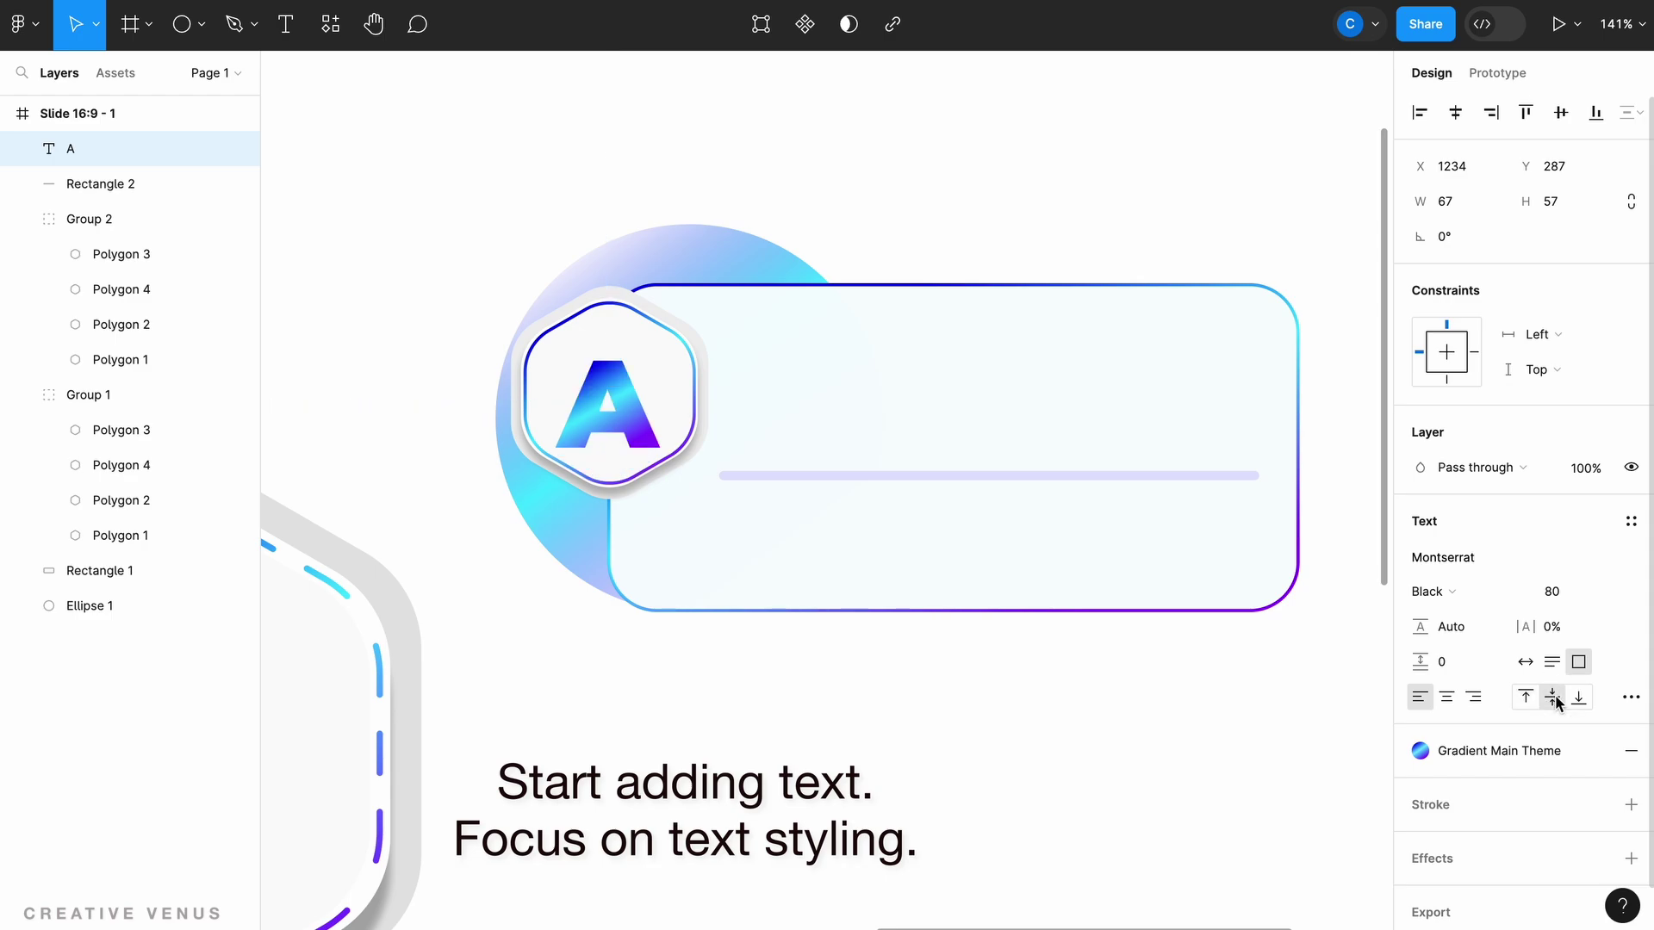
click(1447, 701)
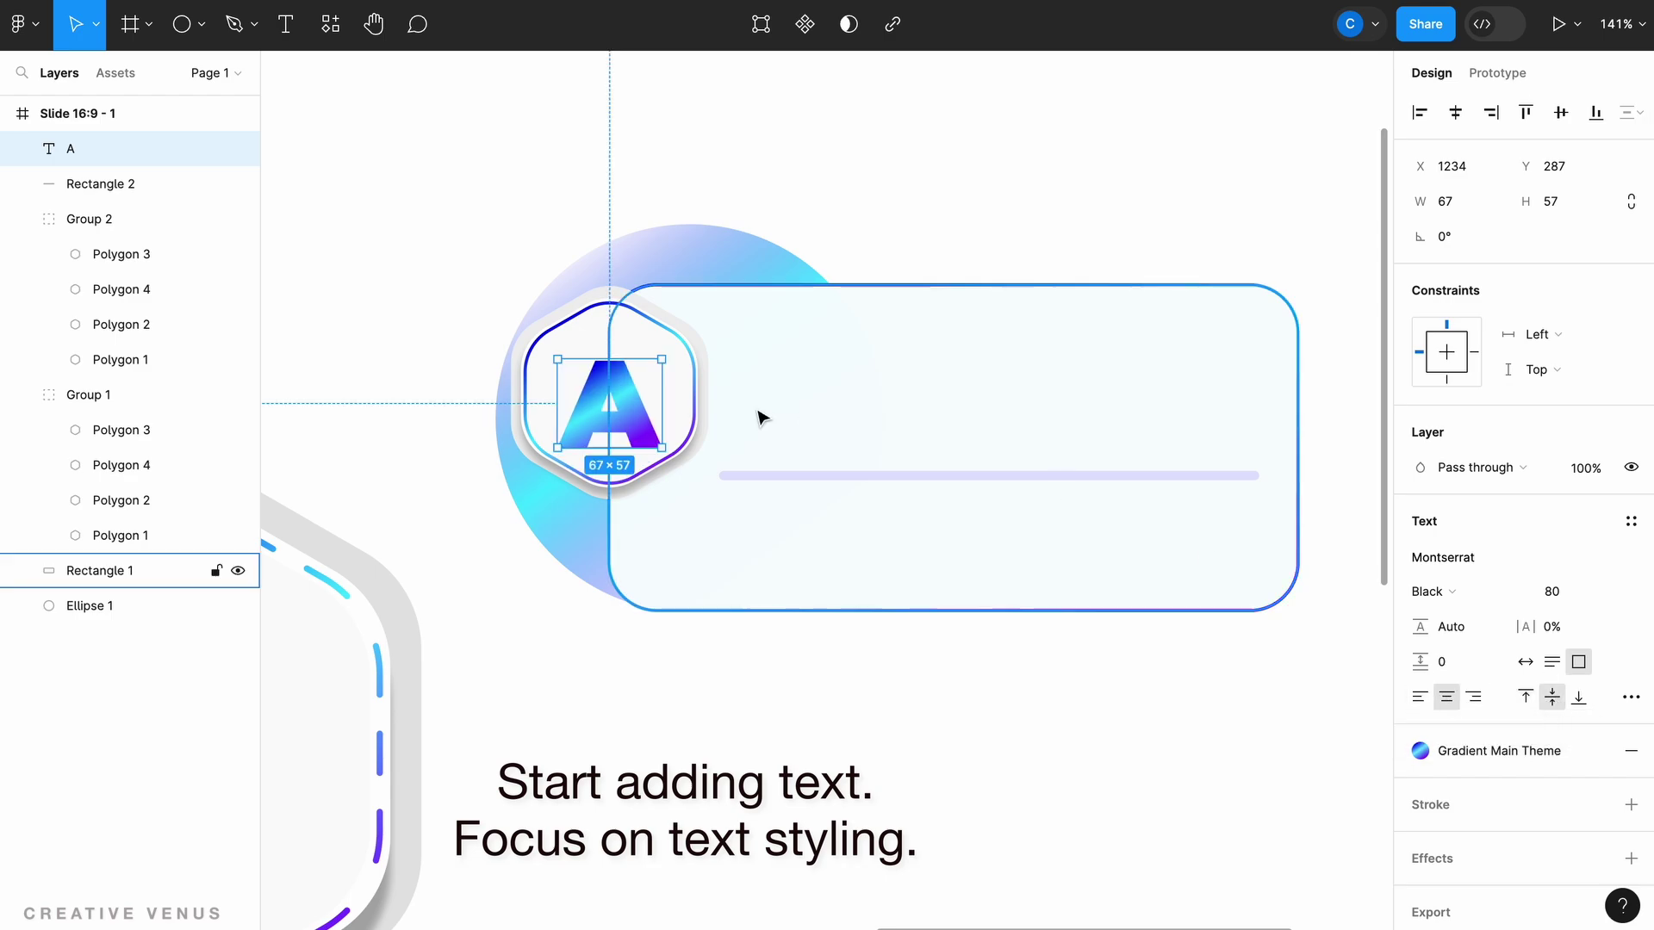
drag(638, 413, 635, 378)
click(650, 696)
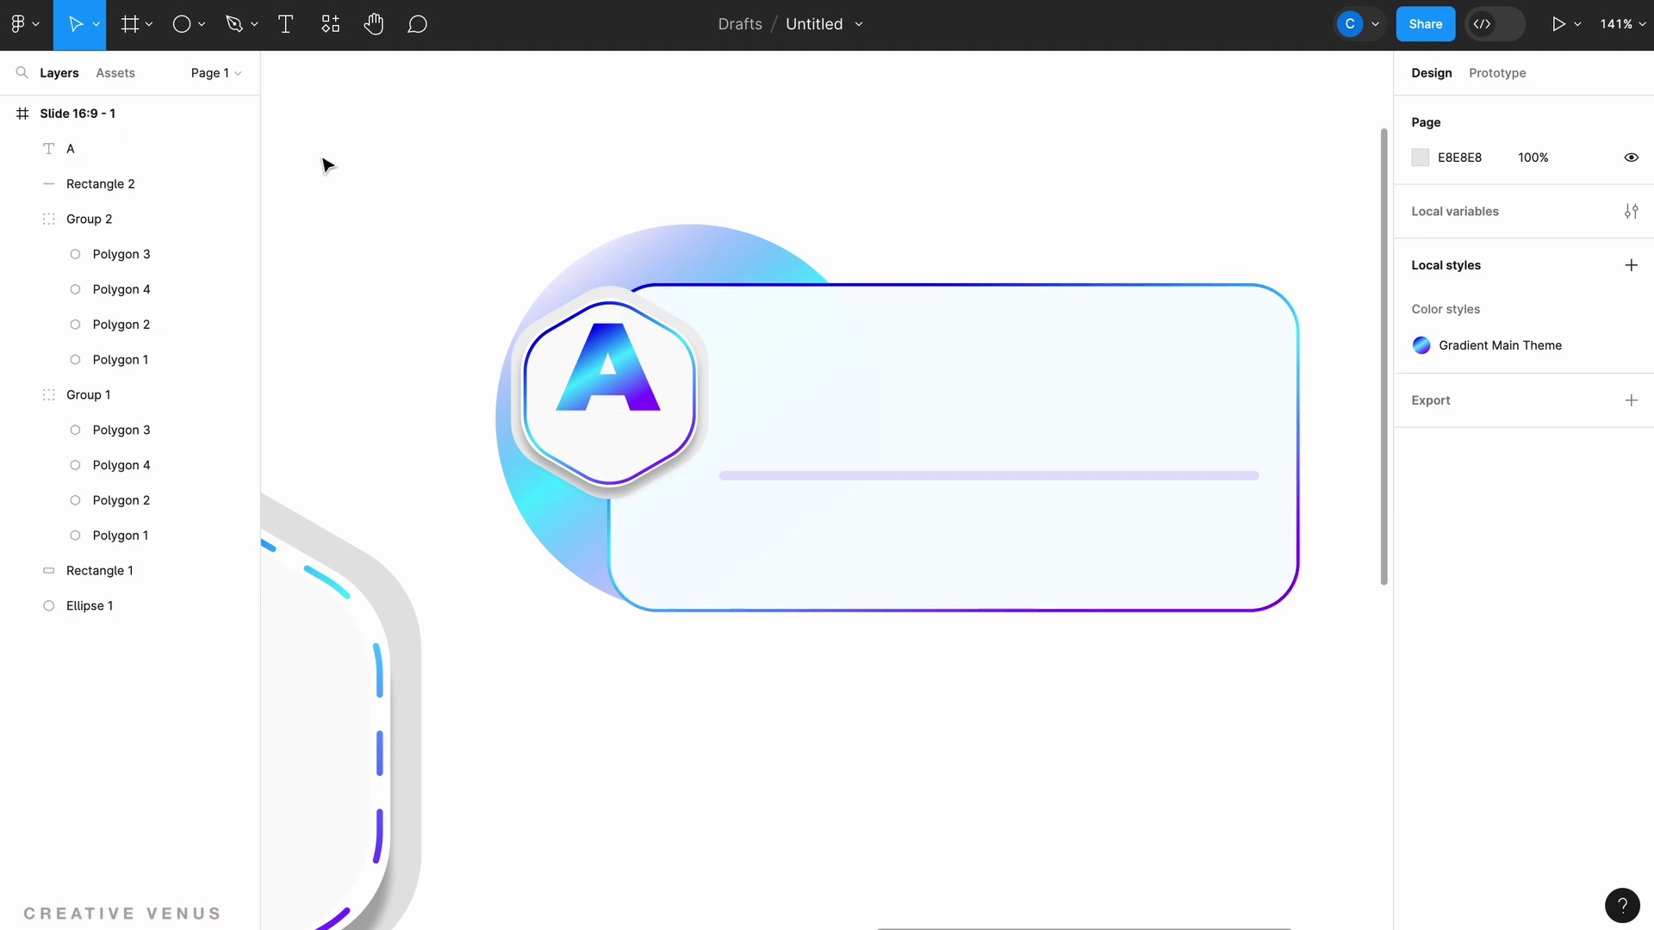
Add a size-10, Regular-weight 'CREATIVE VENUS' caption just below the letter A.
key(t)
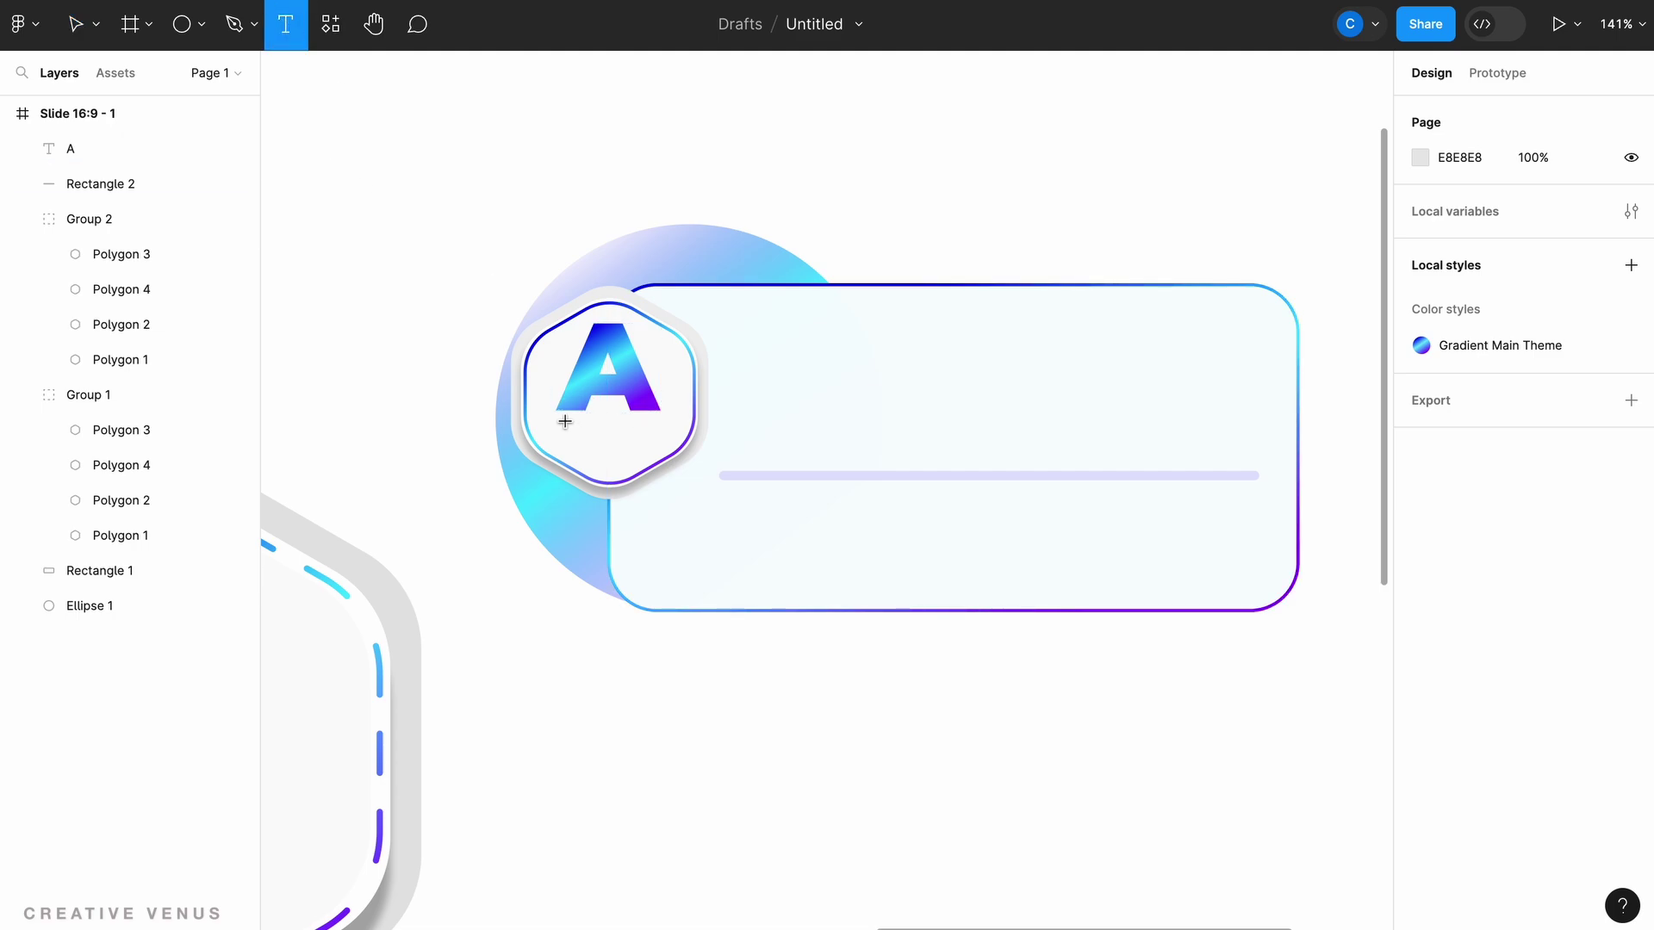
drag(565, 421, 672, 441)
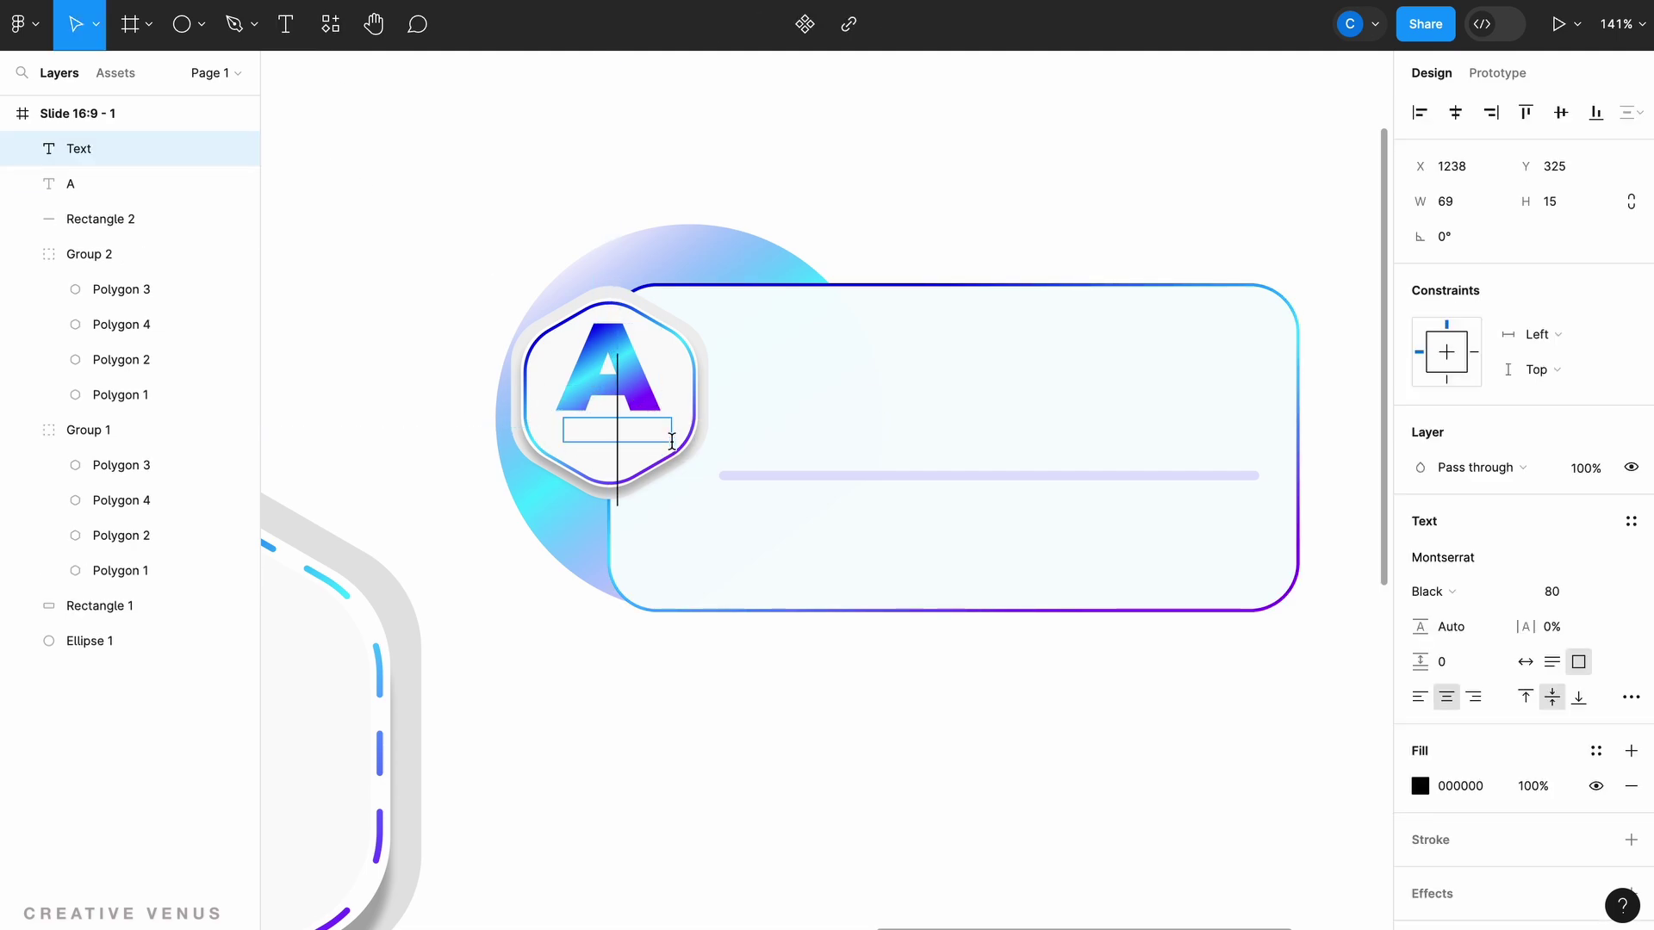
click(1556, 595)
text(10)
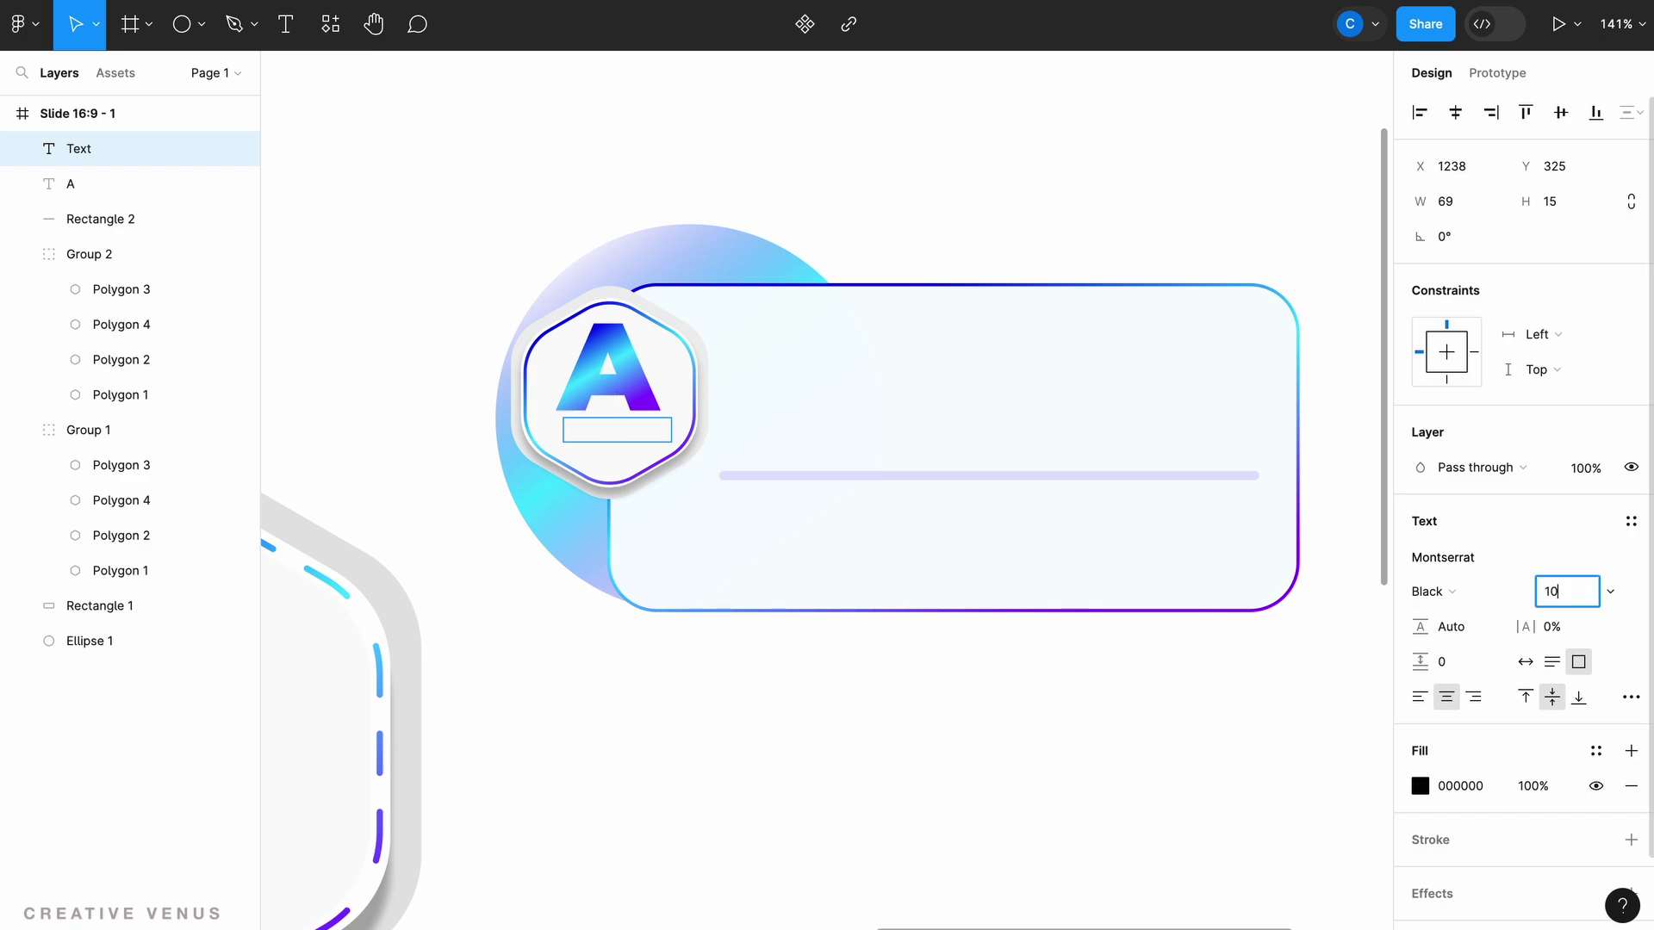
key(Return)
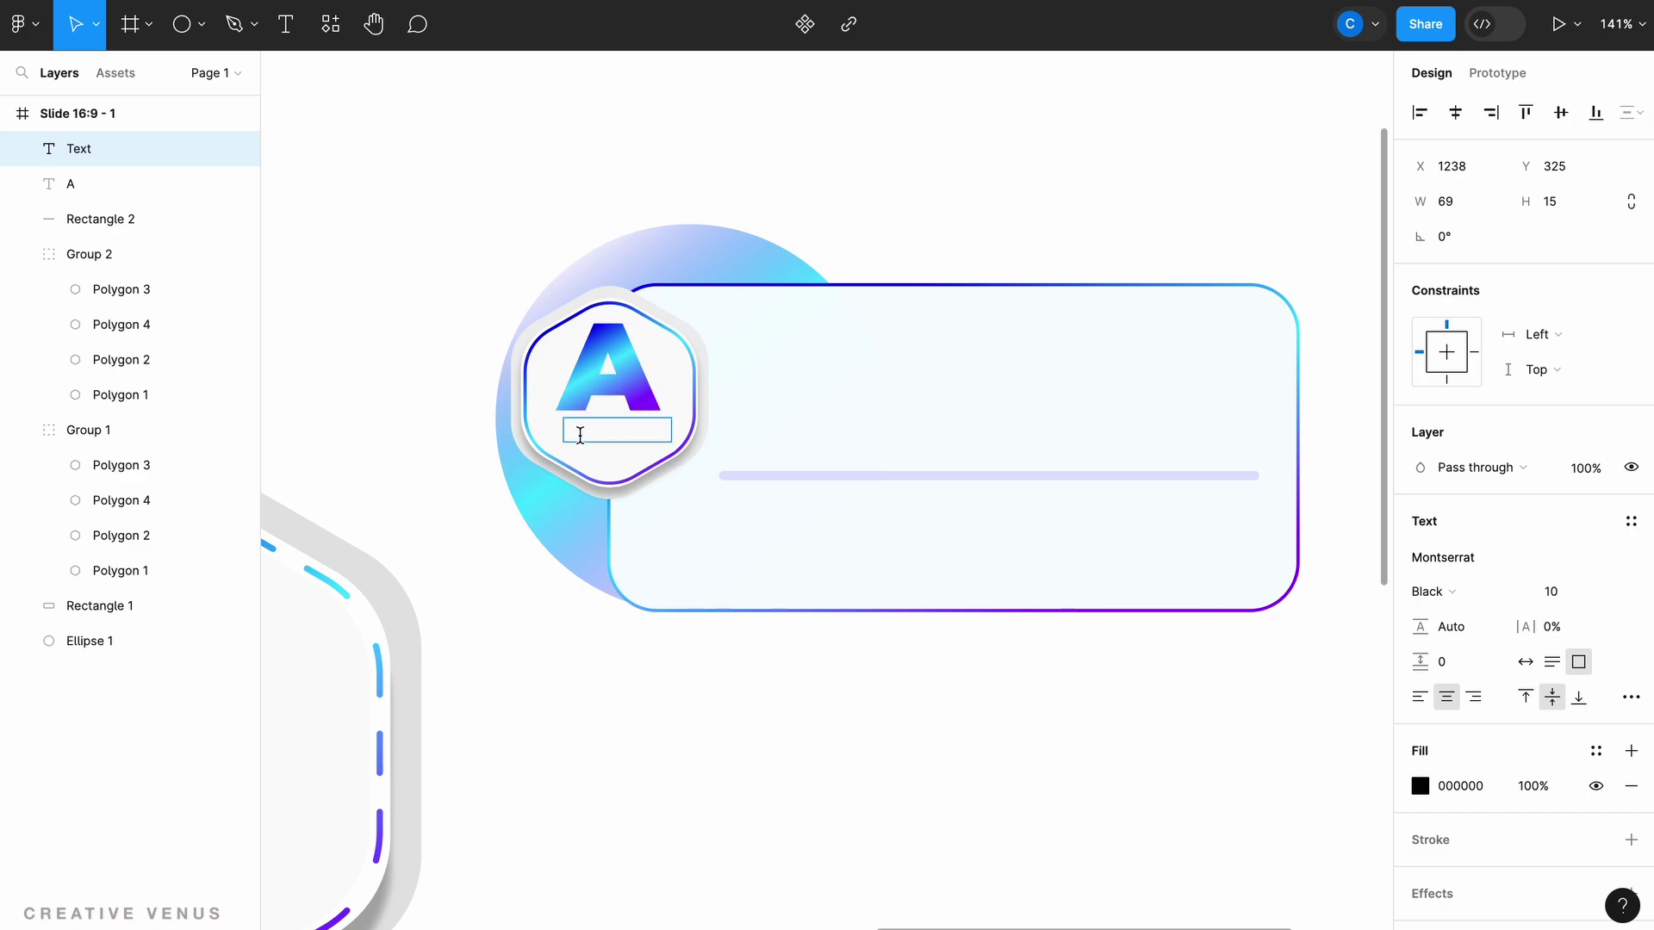
double_click(579, 430)
text(C)
text(REATIVE VENUS)
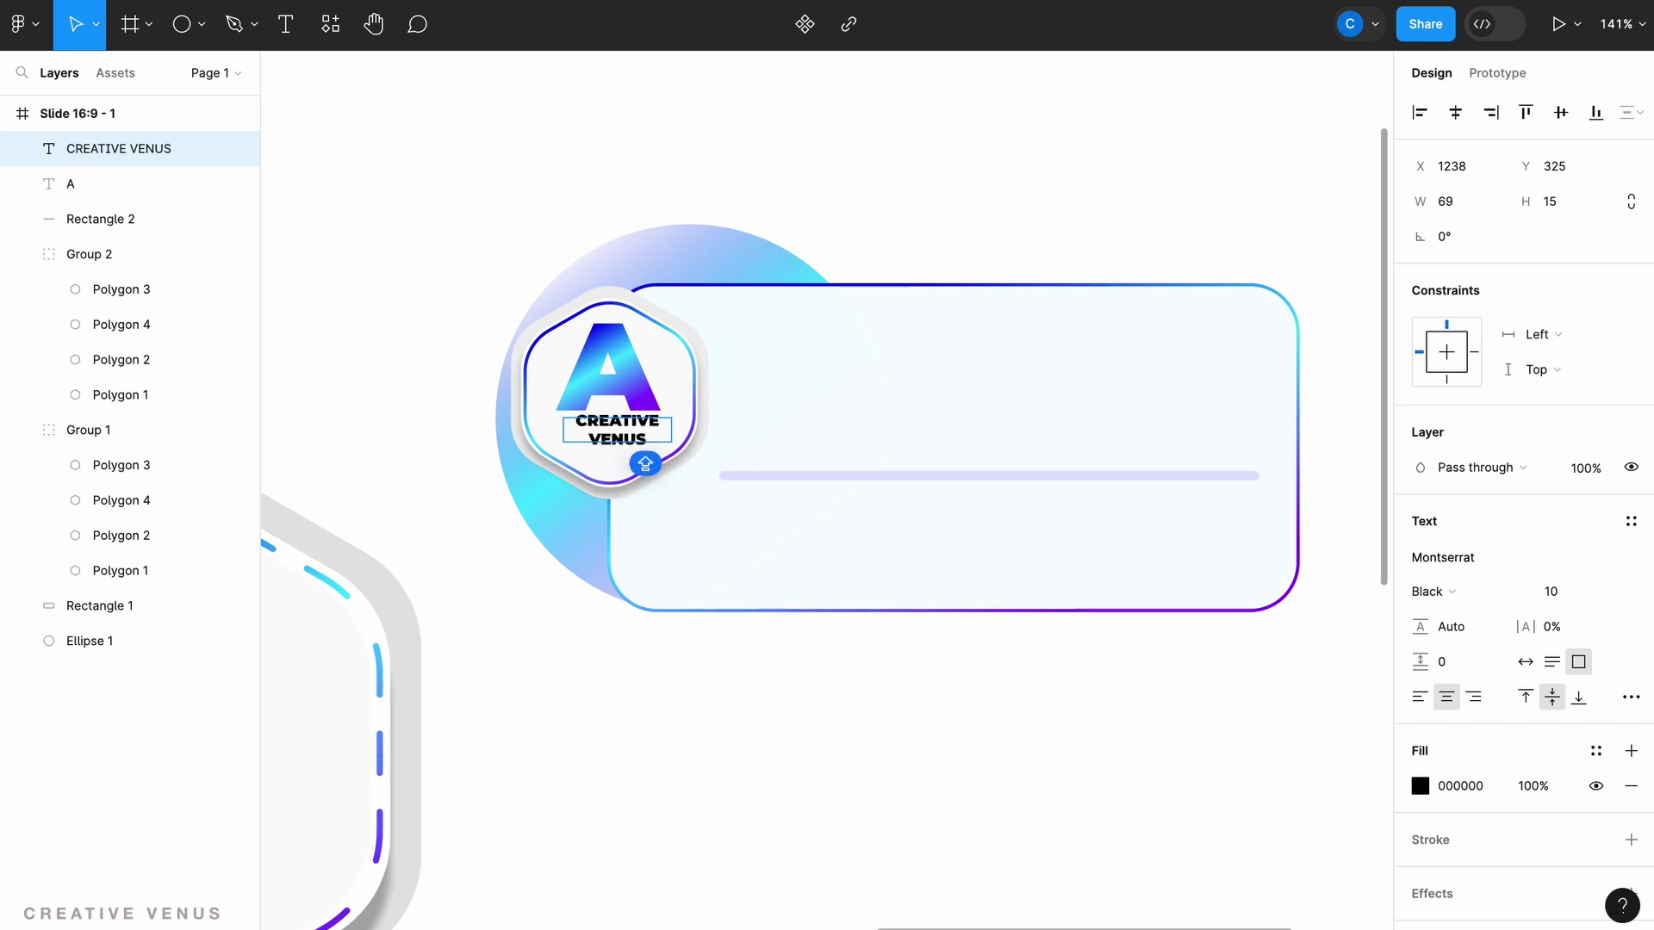
key(ctrl+a)
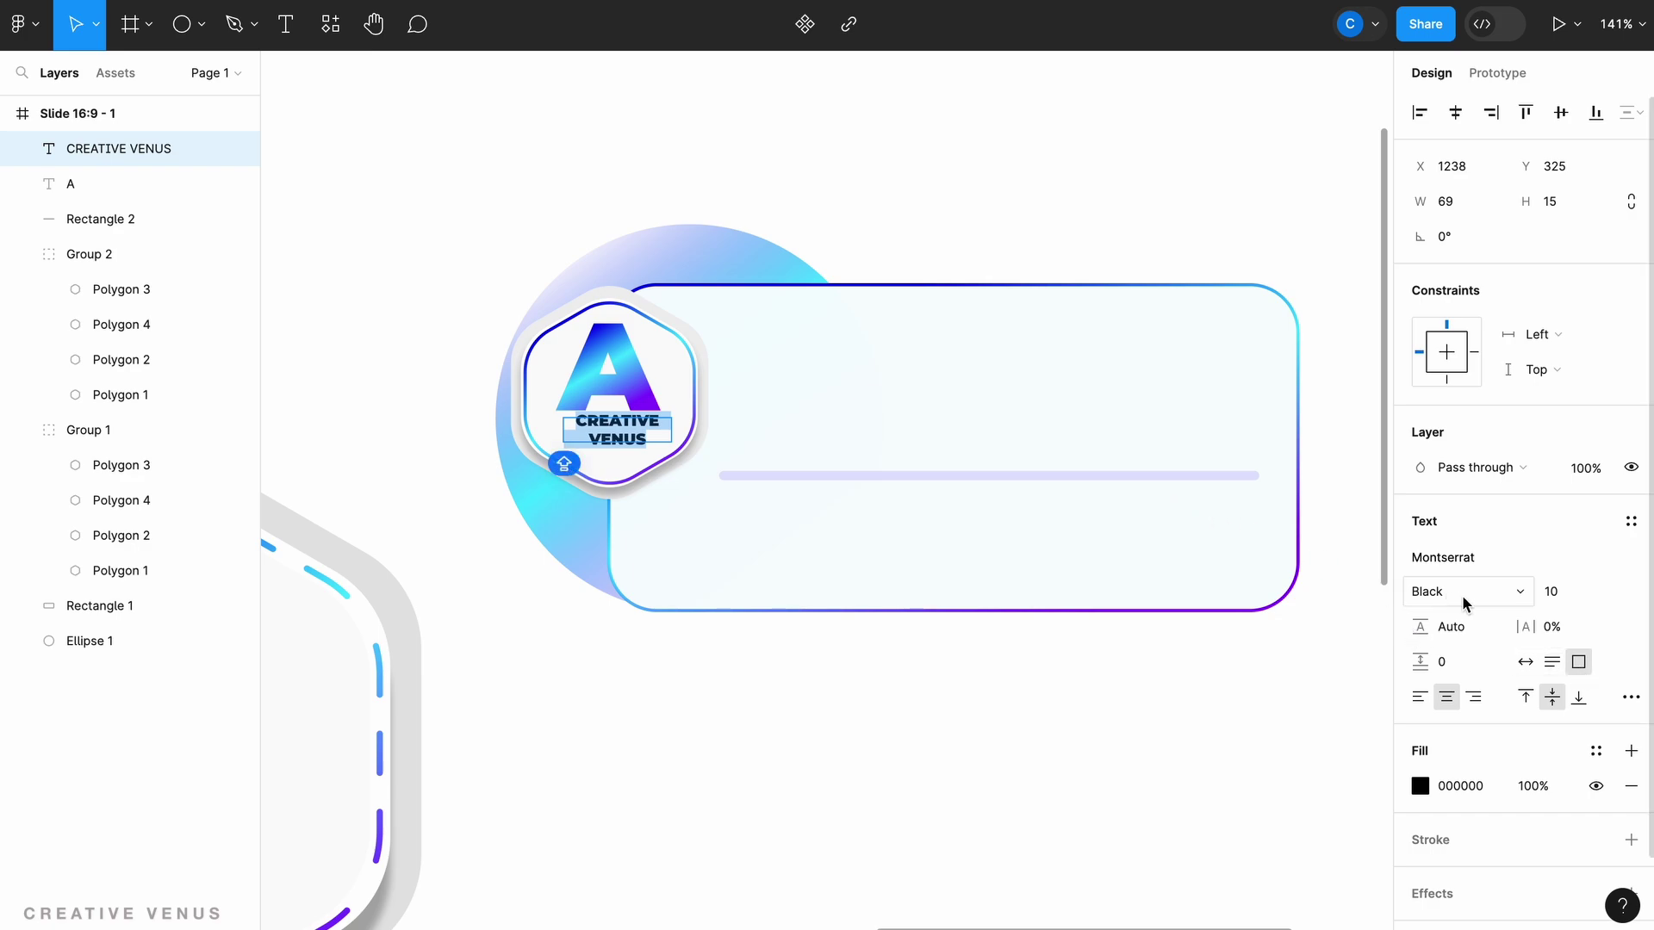
click(1462, 600)
click(1474, 468)
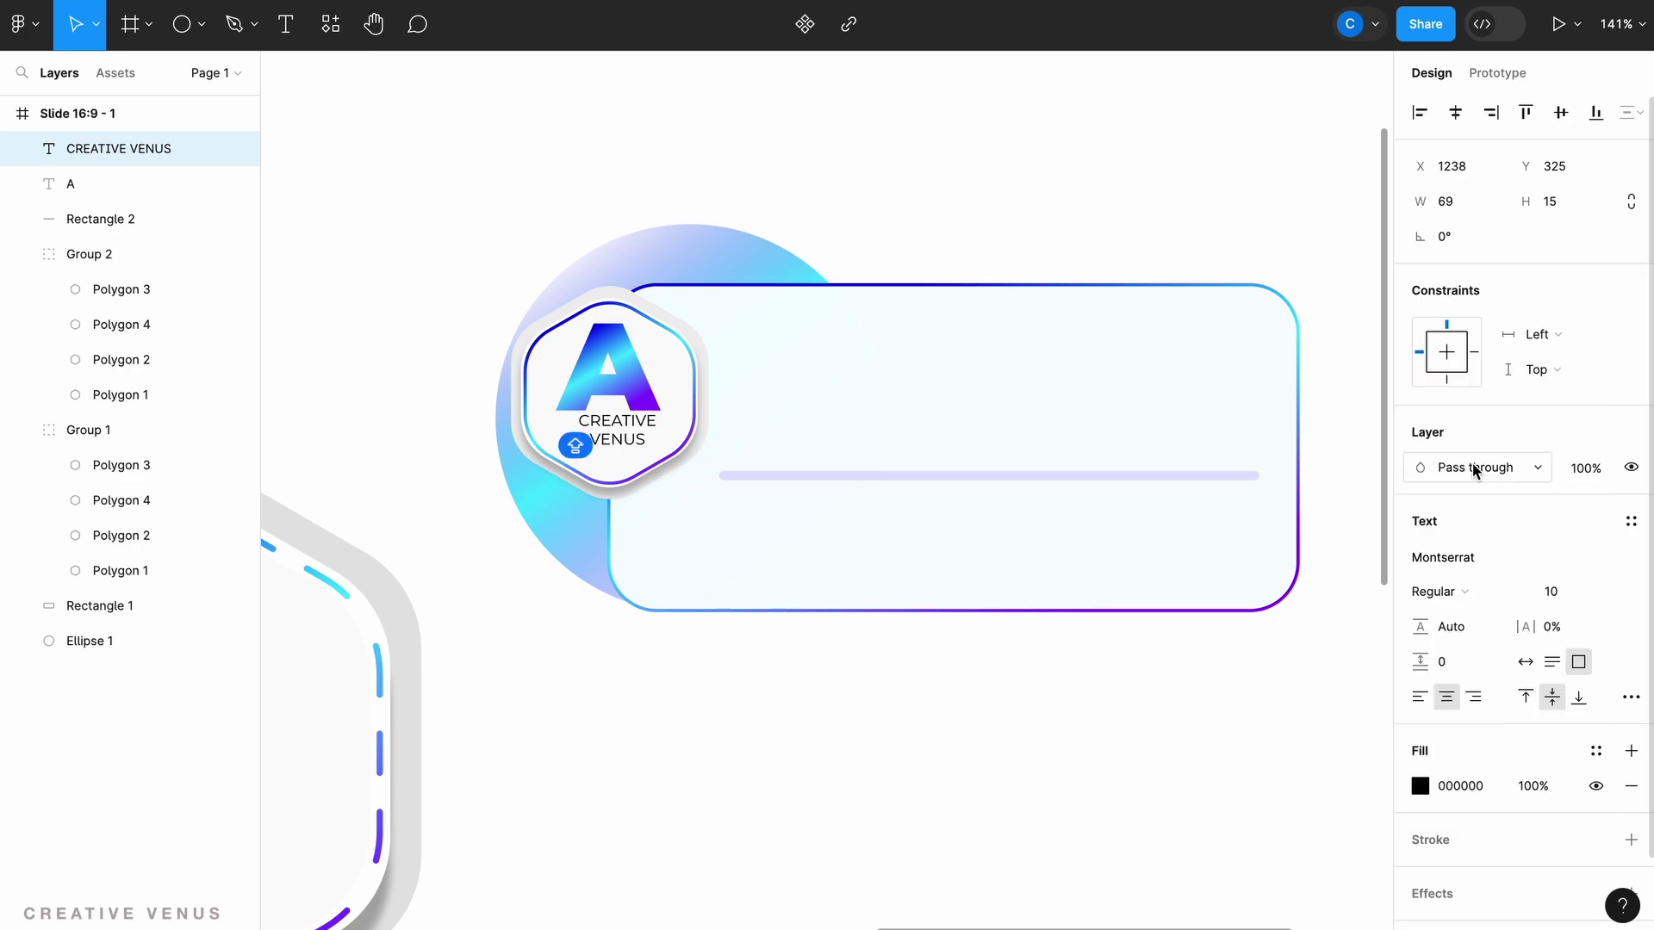
key(Escape)
Add a 'HEADING' text box on the card beside the badge at font size 15.
click(287, 34)
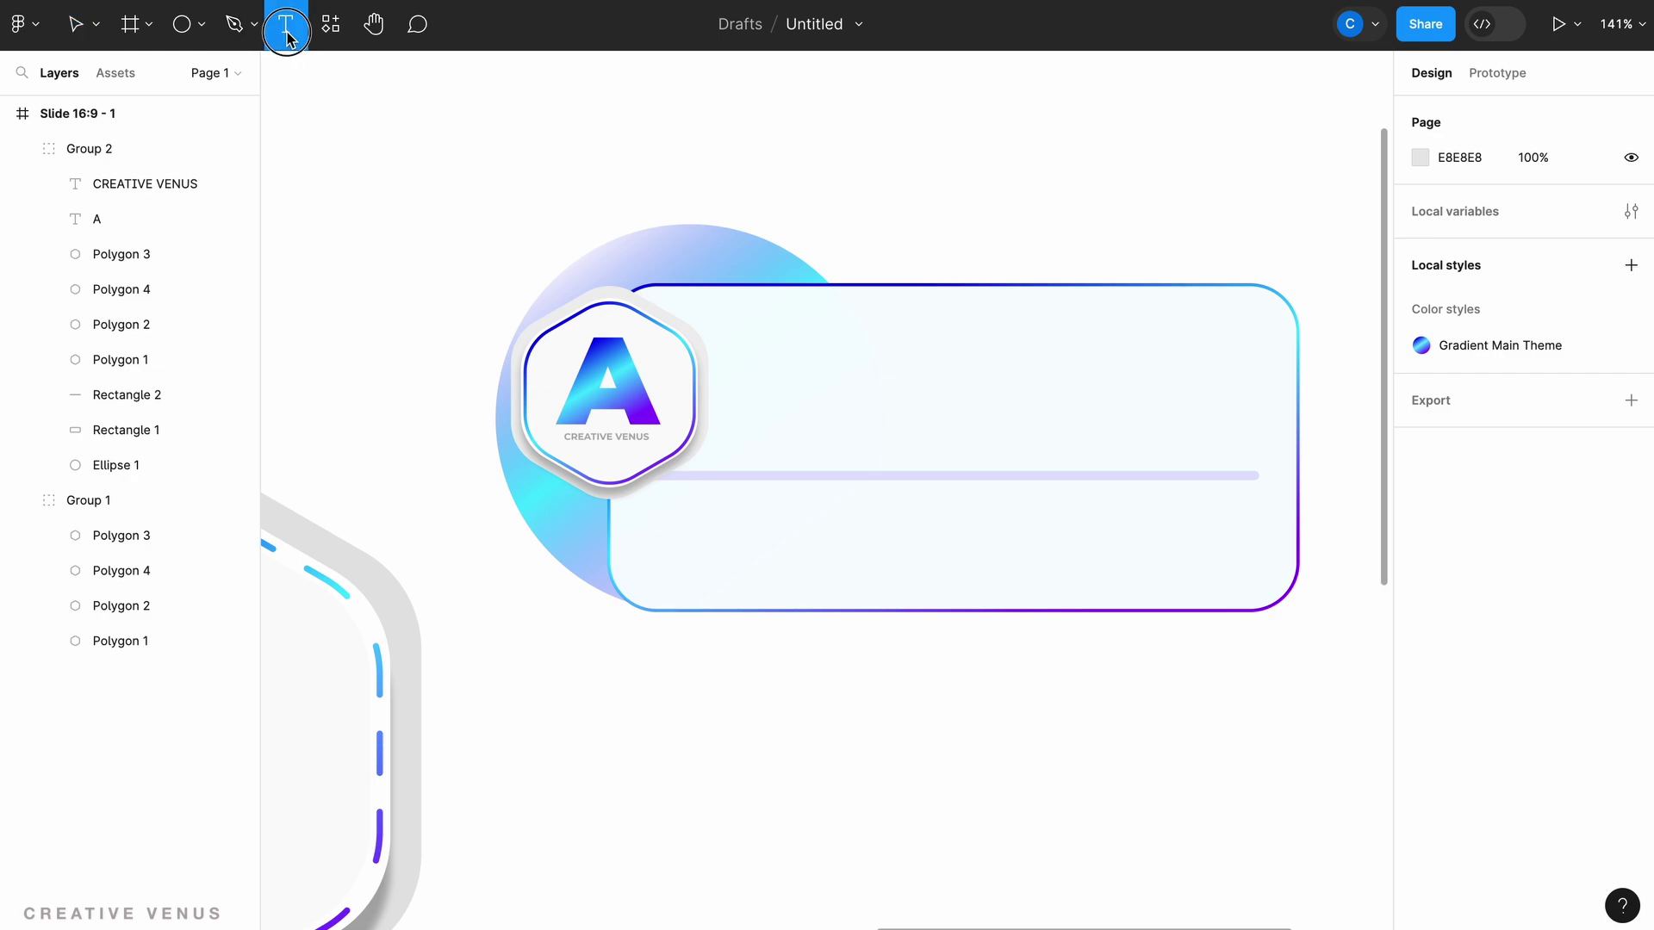
drag(753, 328, 980, 412)
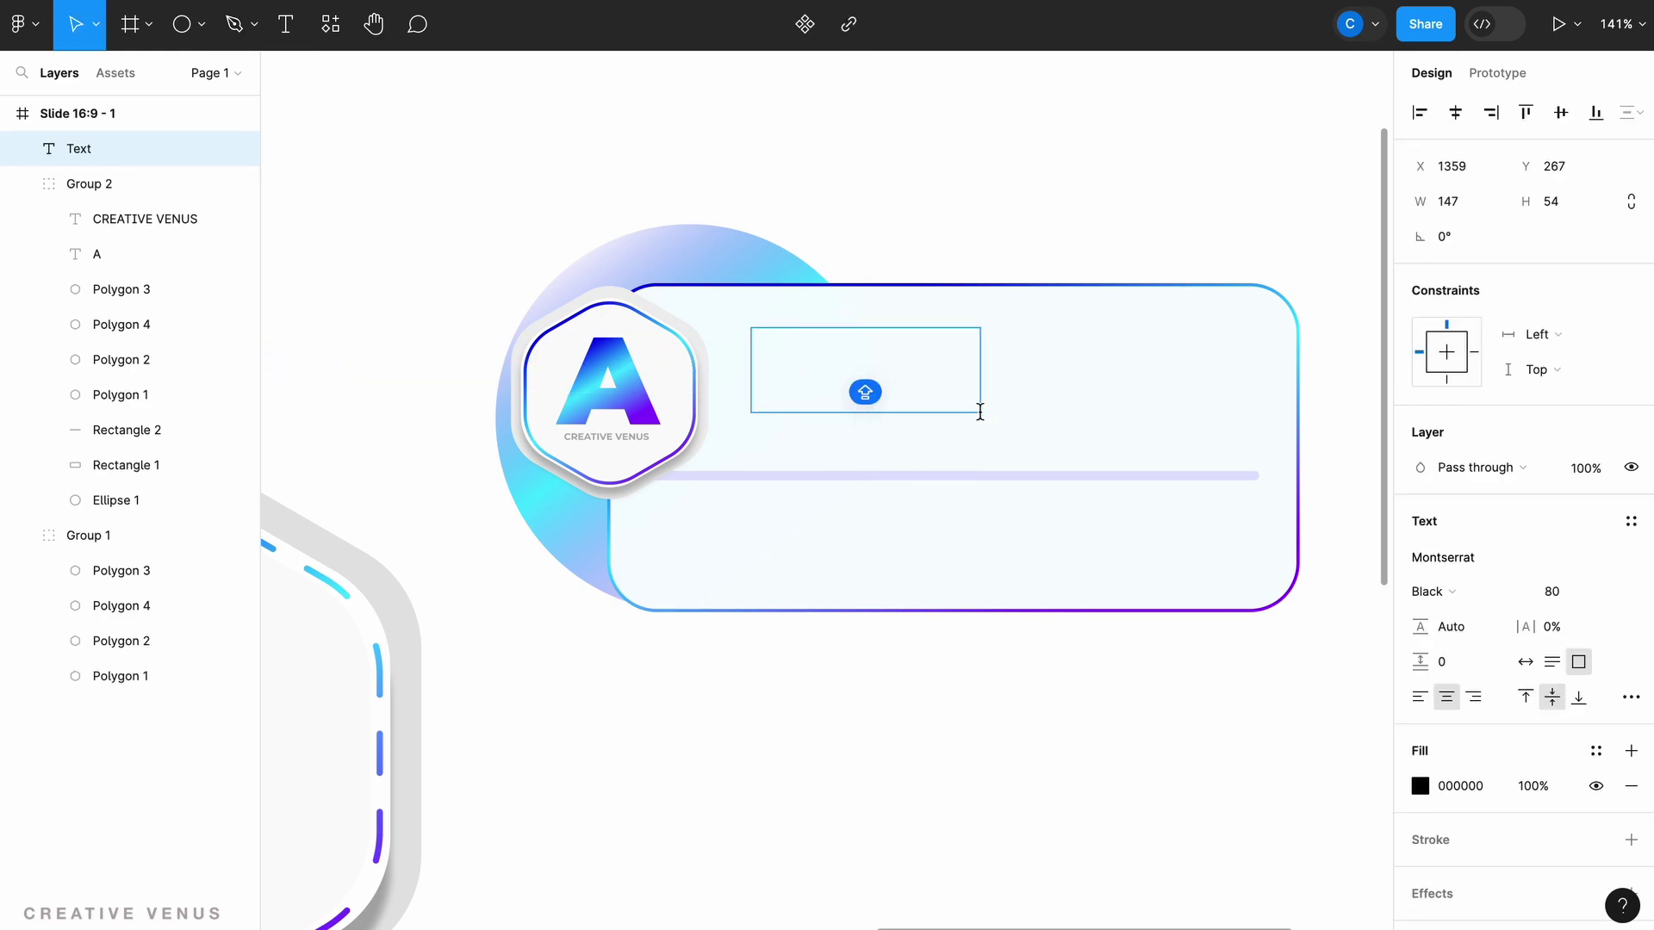
text(HEADING)
key(ctrl+a)
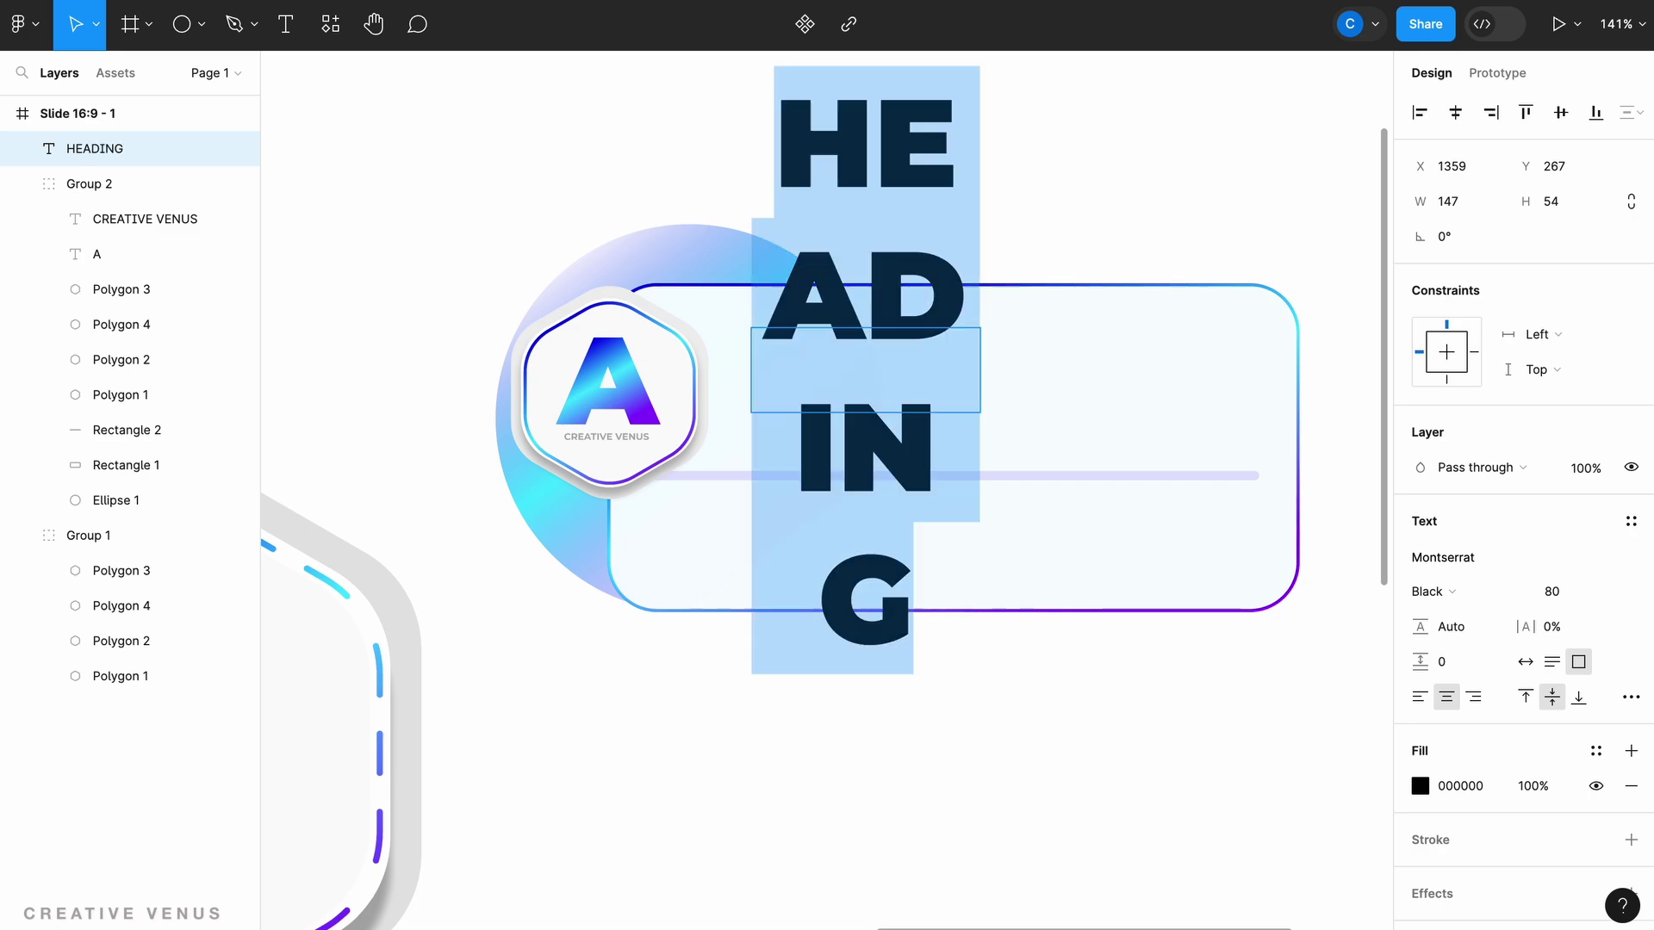
click(1544, 594)
text(10)
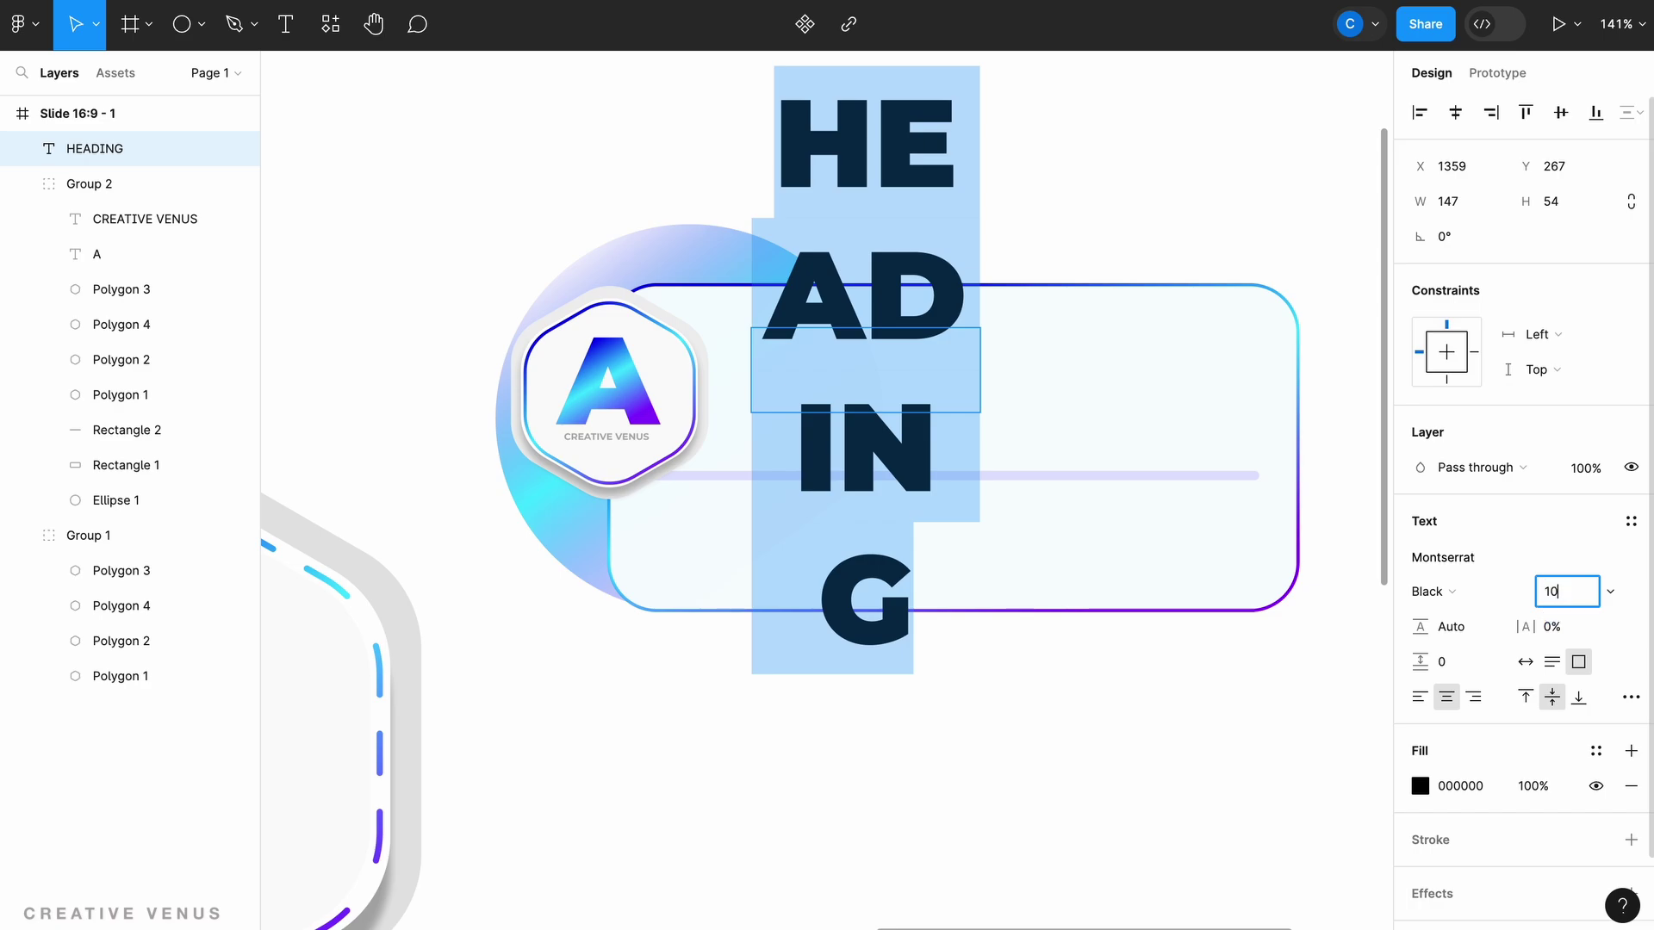
key(Return)
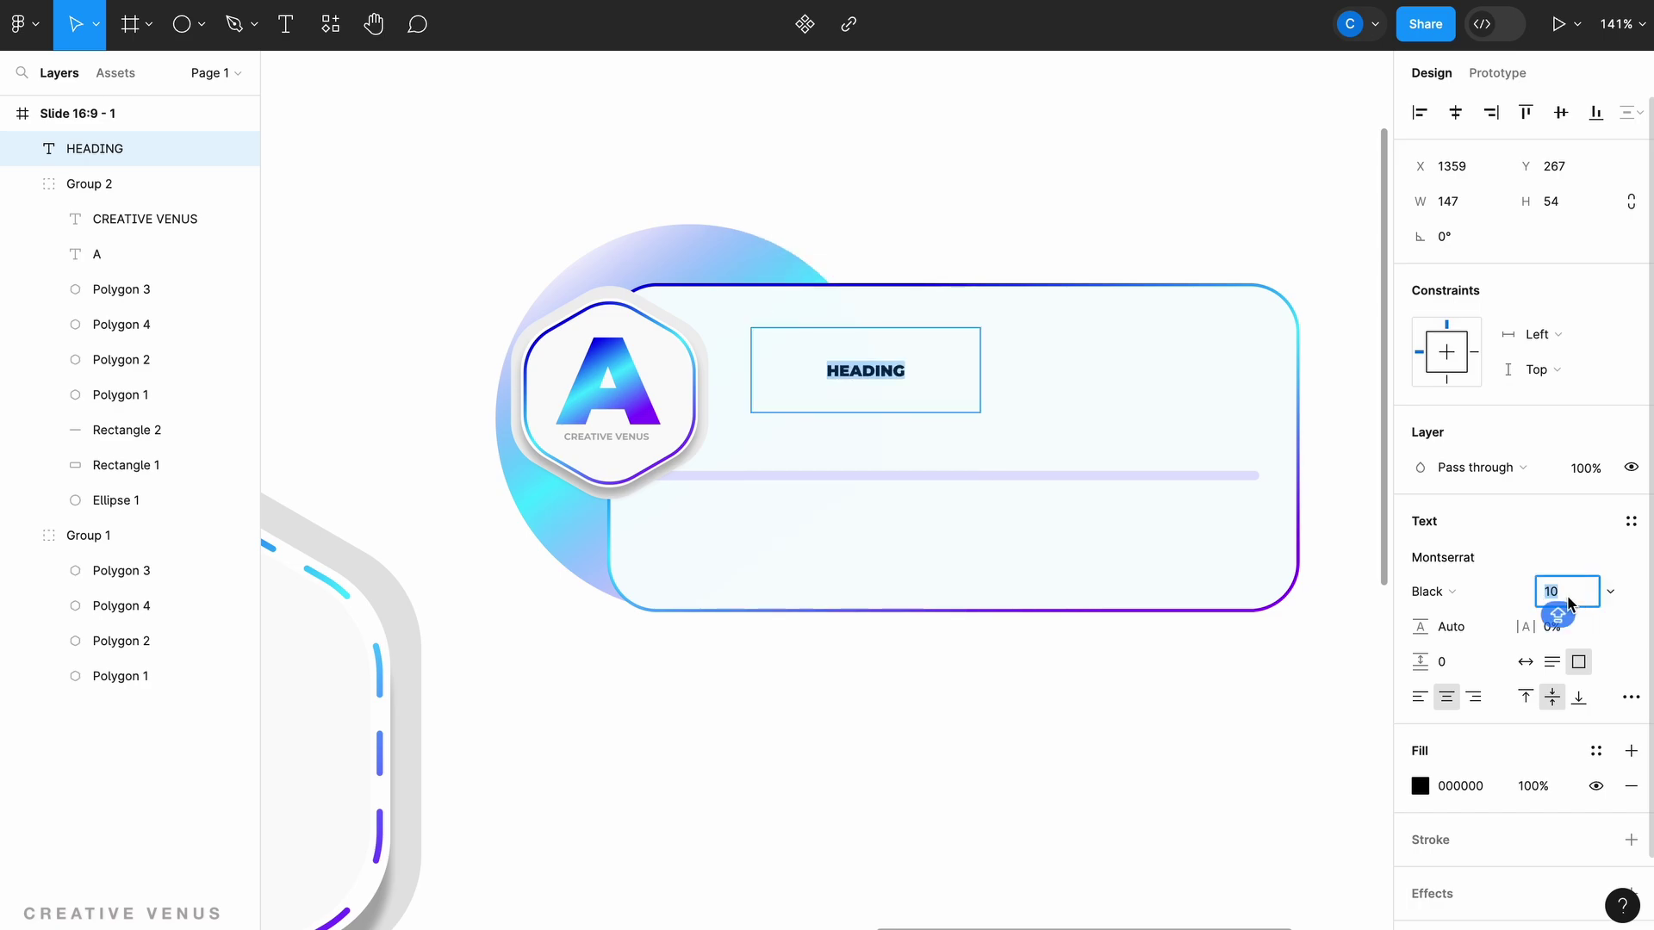
text(15)
key(Return)
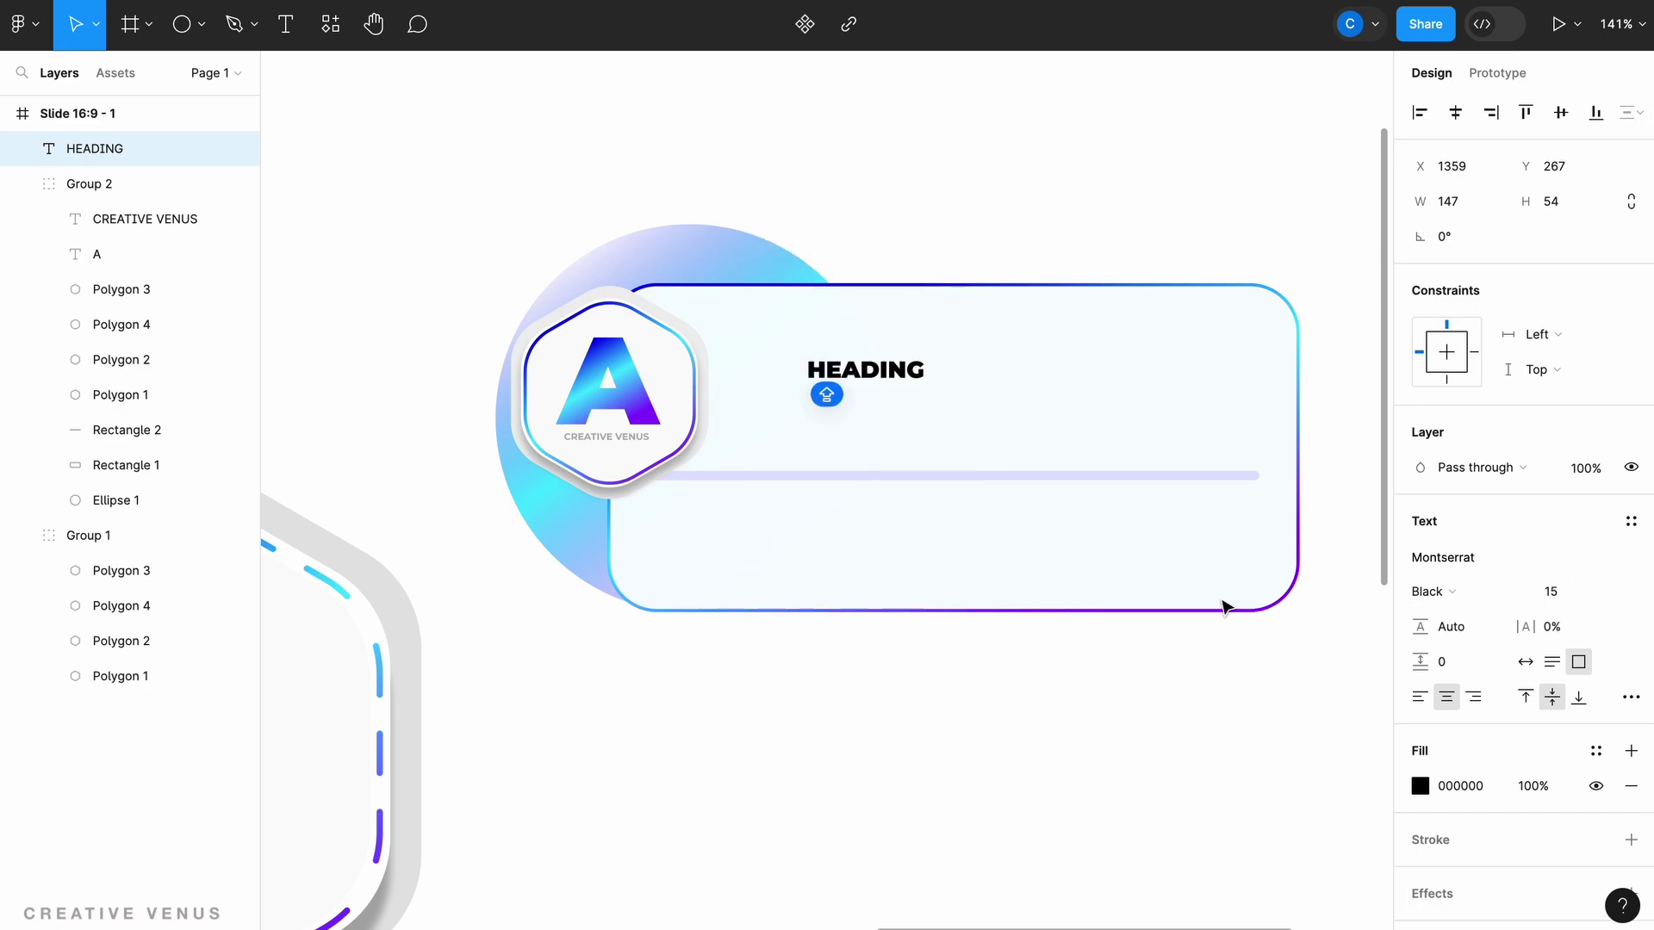
Shrink the HEADING text box to fit and left-align its text.
scroll(1133, 584, down, 5)
scroll(1134, 584, down, 3)
scroll(1133, 584, up, 2)
scroll(1133, 584, up, 1)
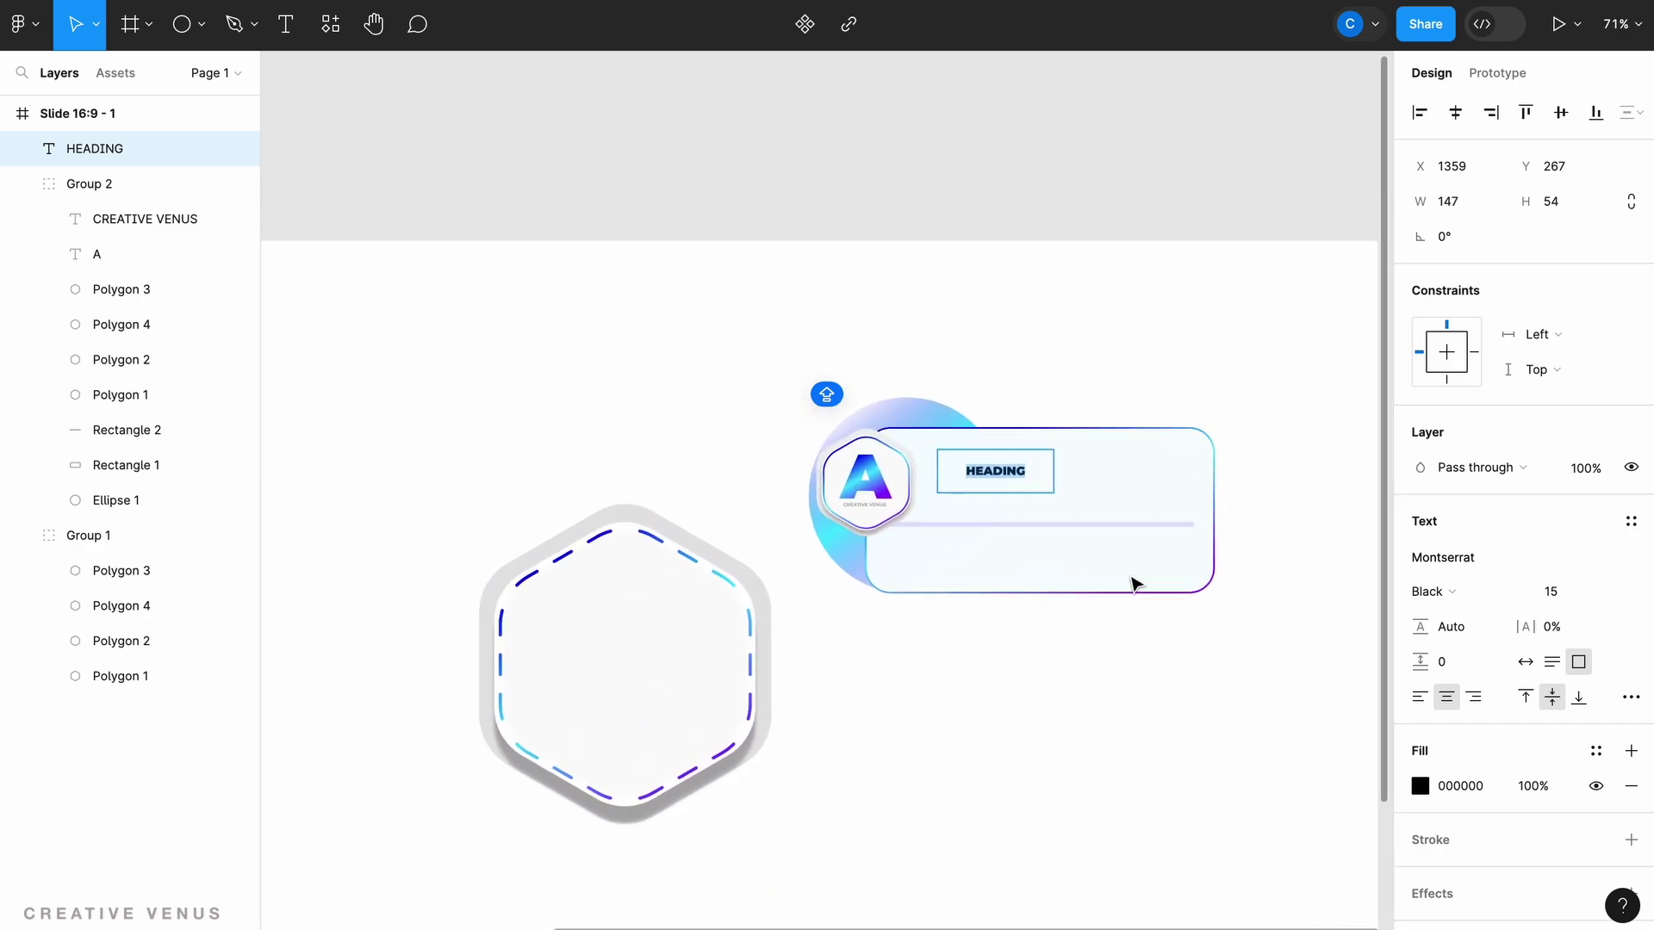
scroll(1129, 590, up, 1)
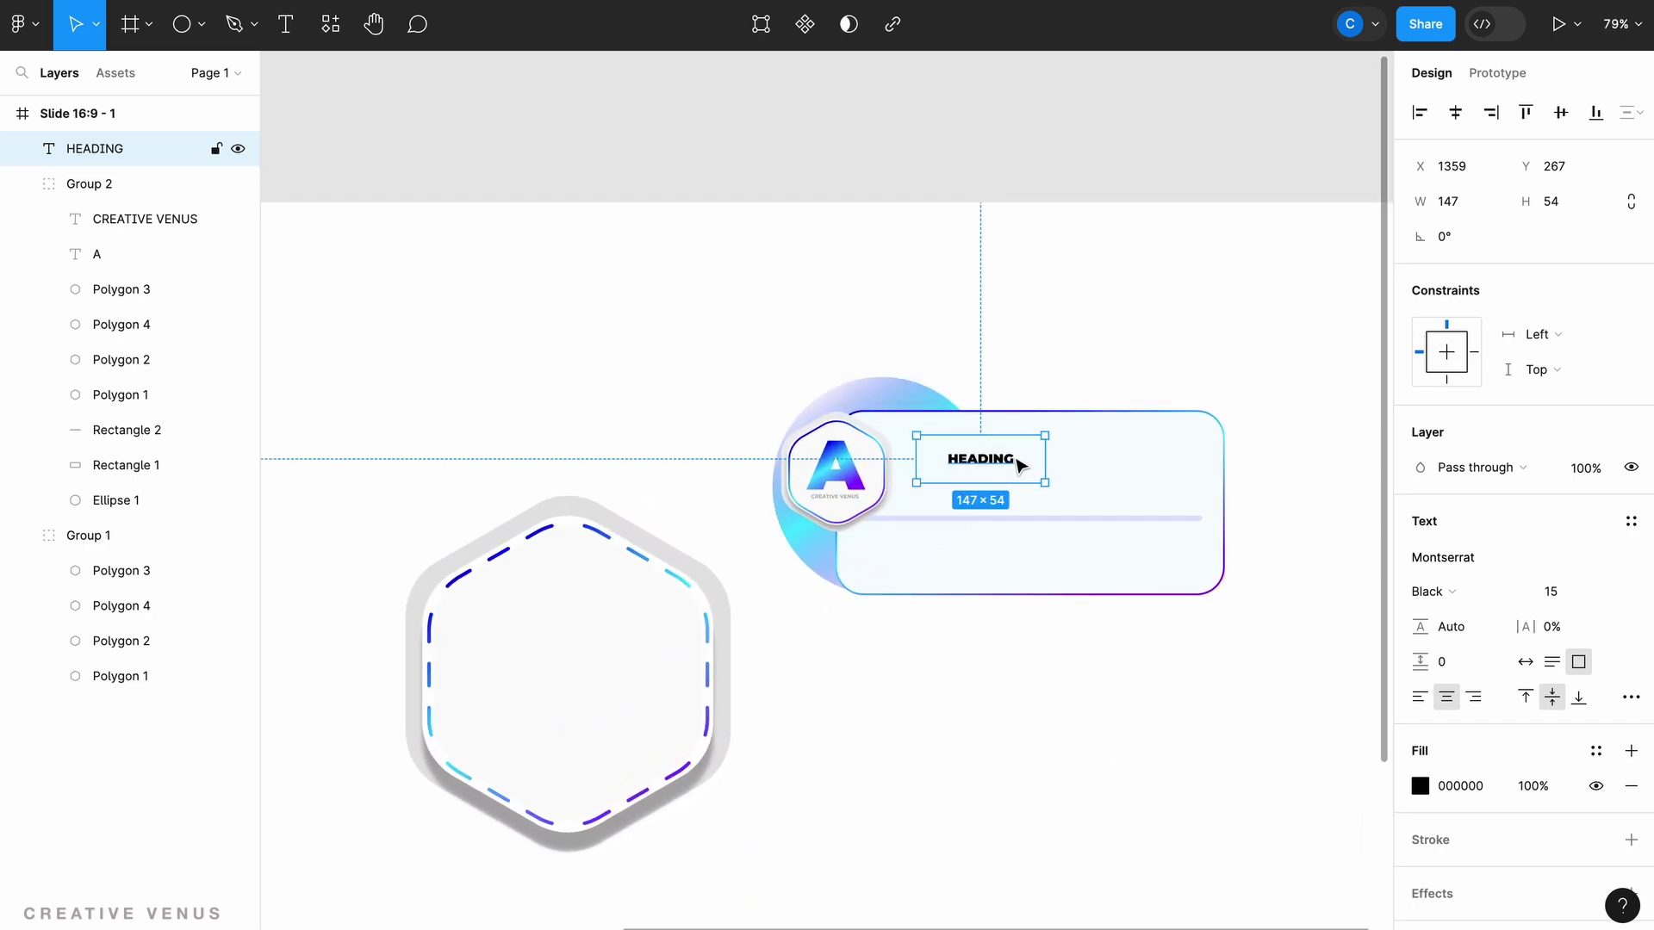
drag(1045, 483, 1024, 463)
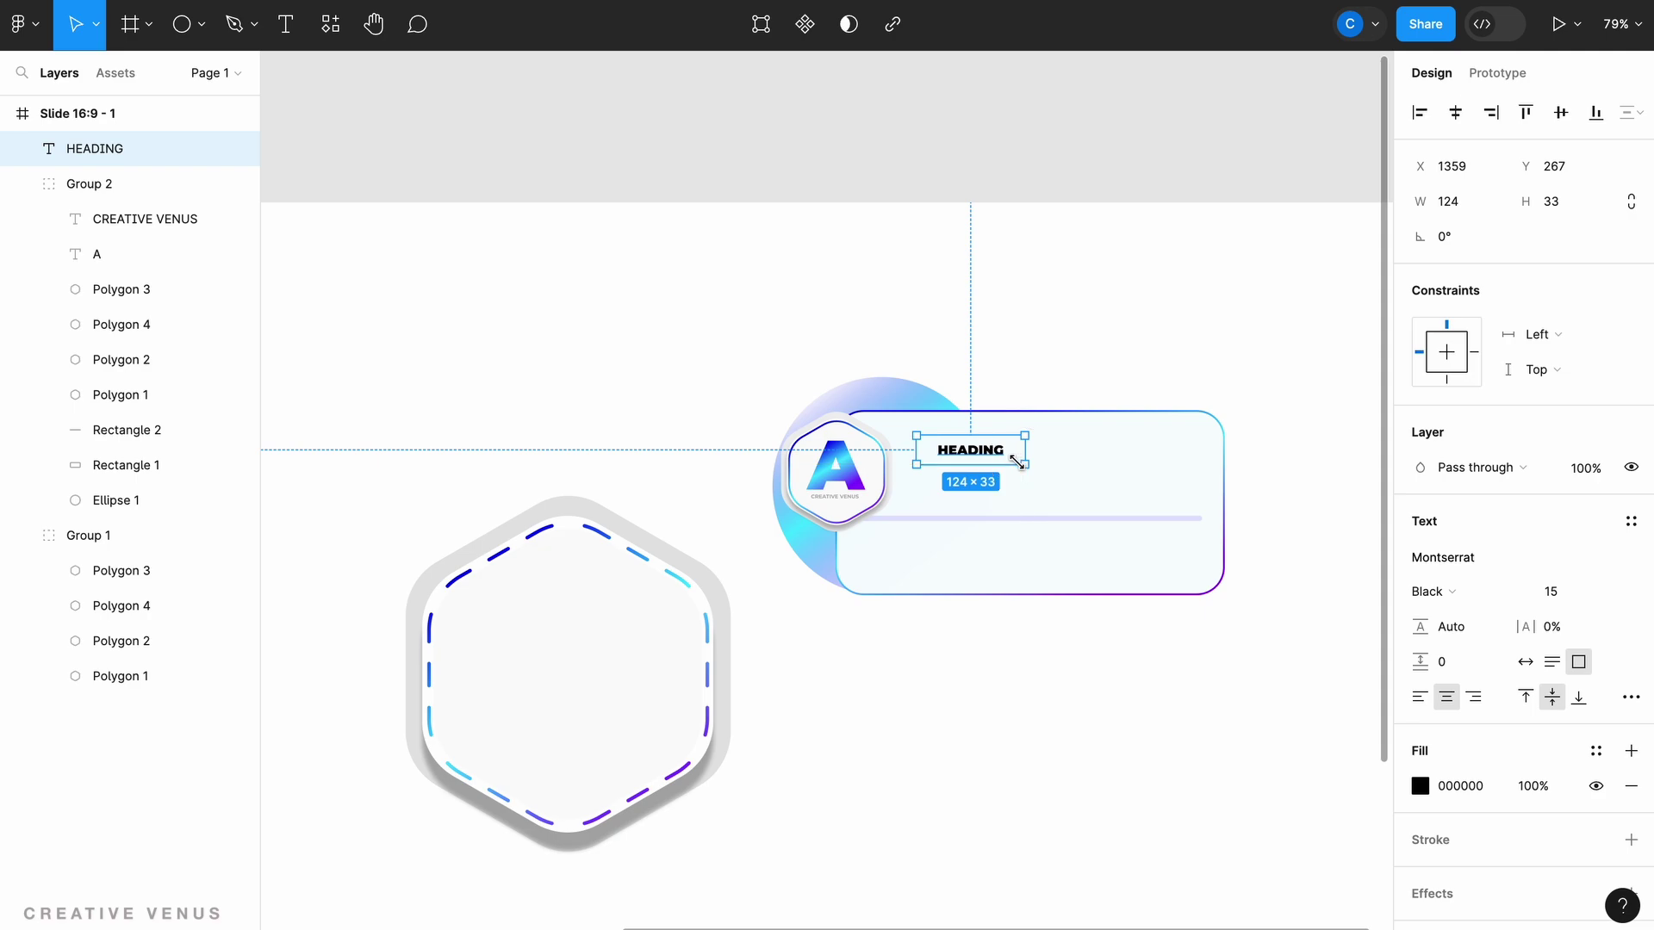
click(1420, 697)
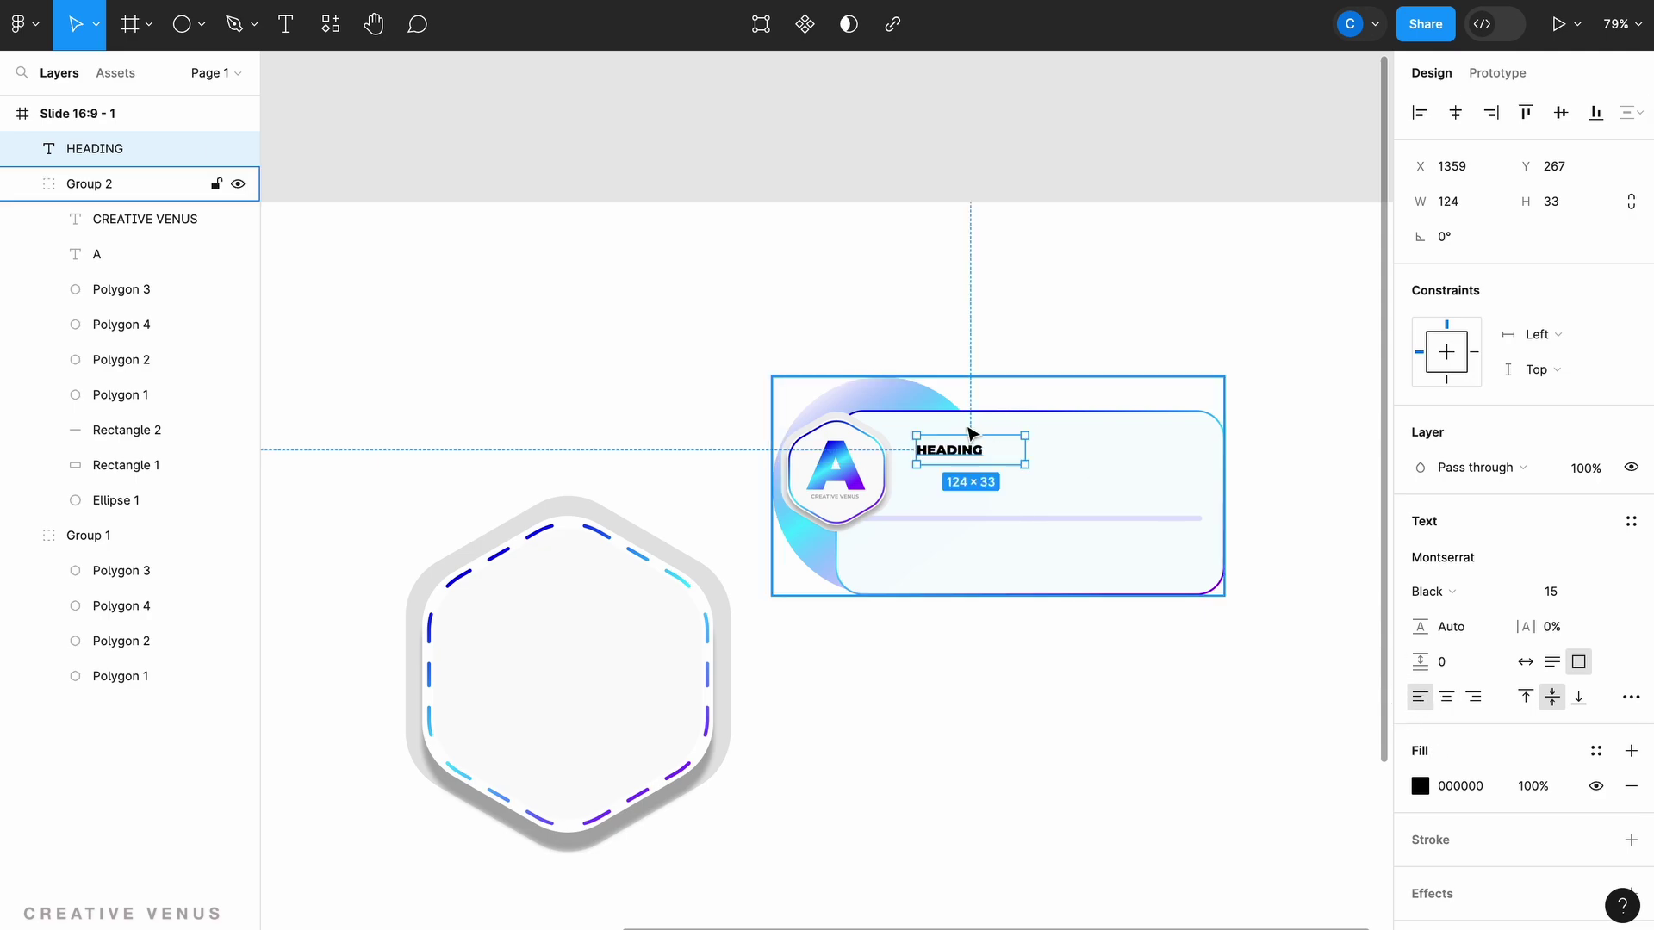
Adjust the heading font size and stack the card copies vertically beside the dashed hexagon.
click(1565, 591)
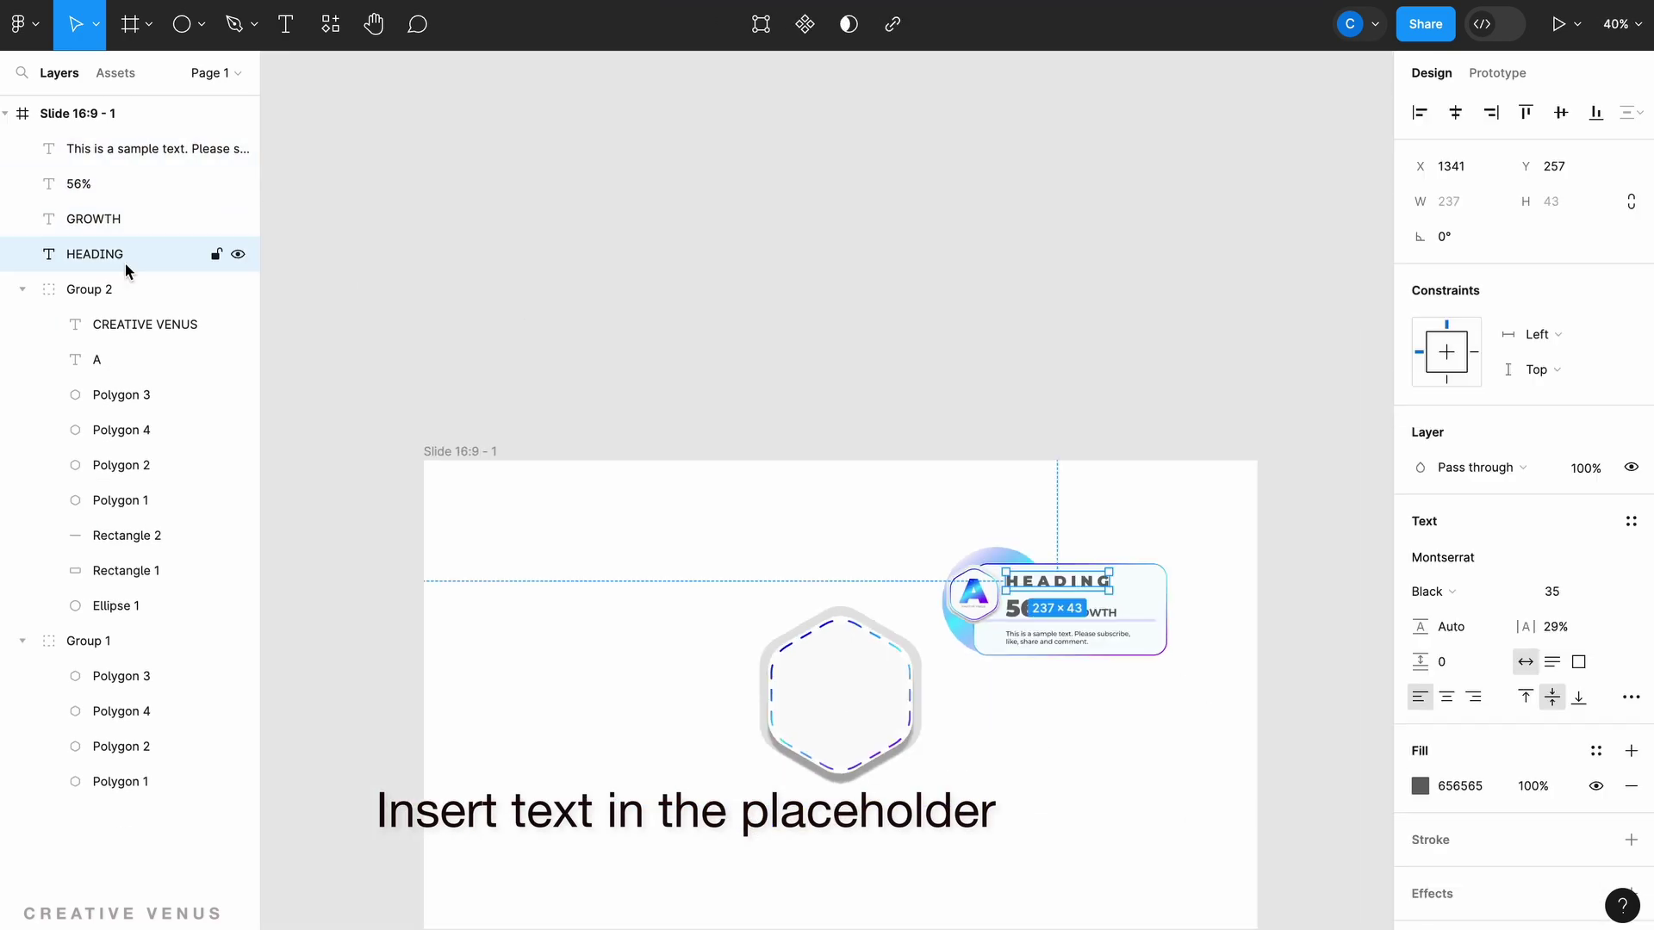
drag(1420, 271, 1395, 269)
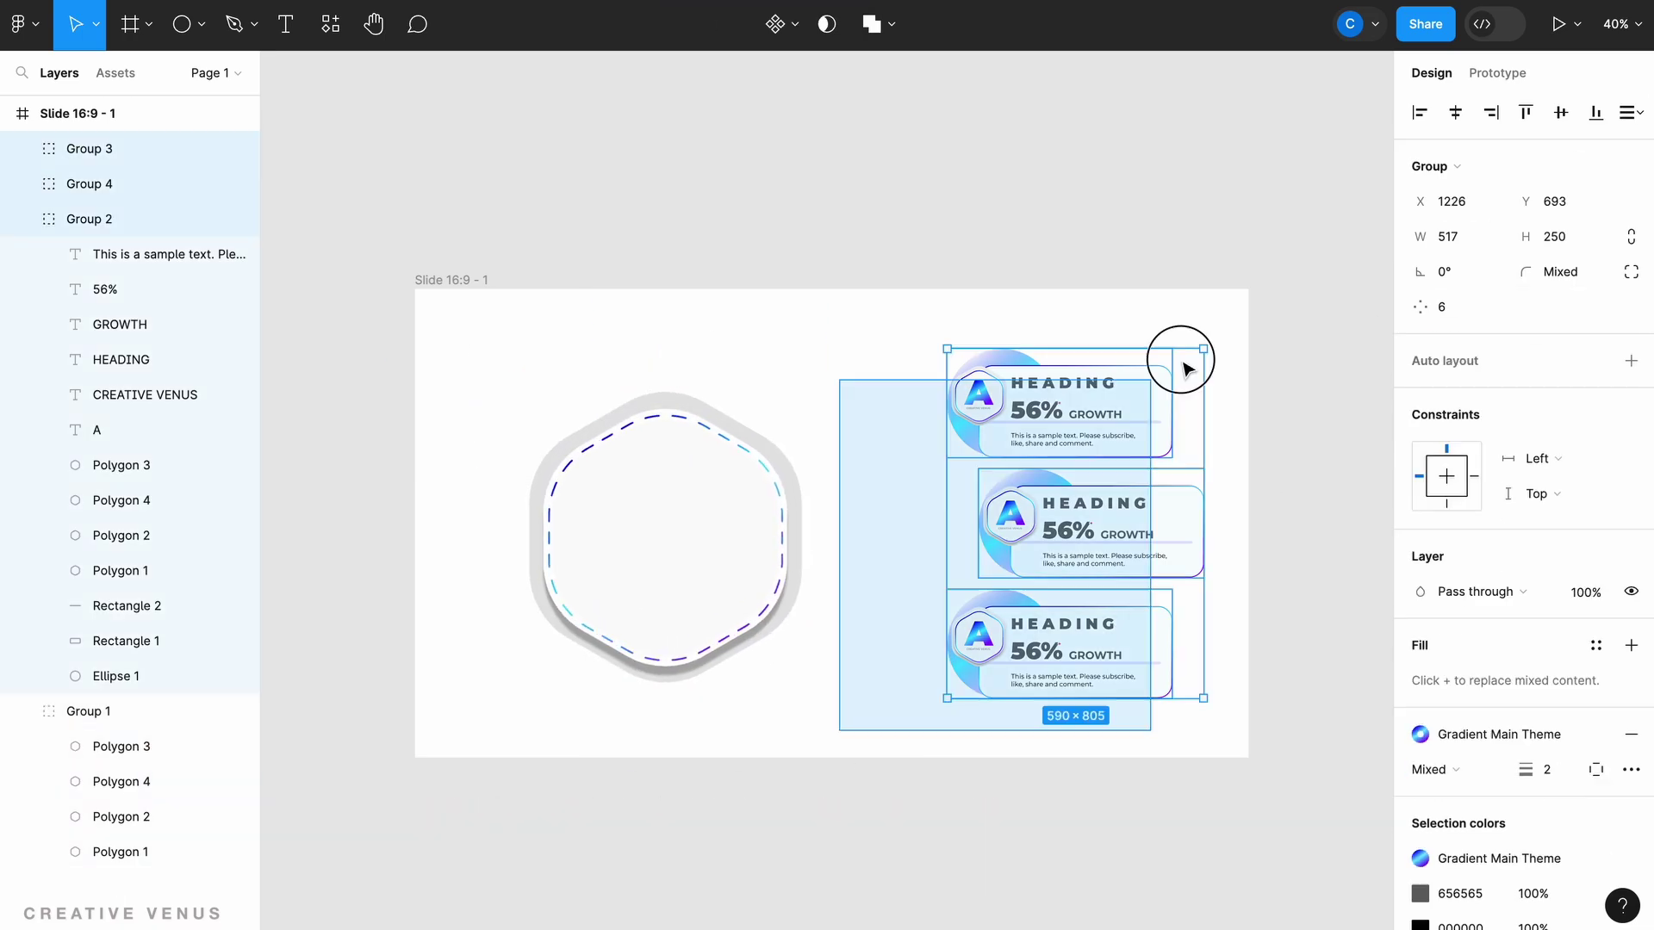